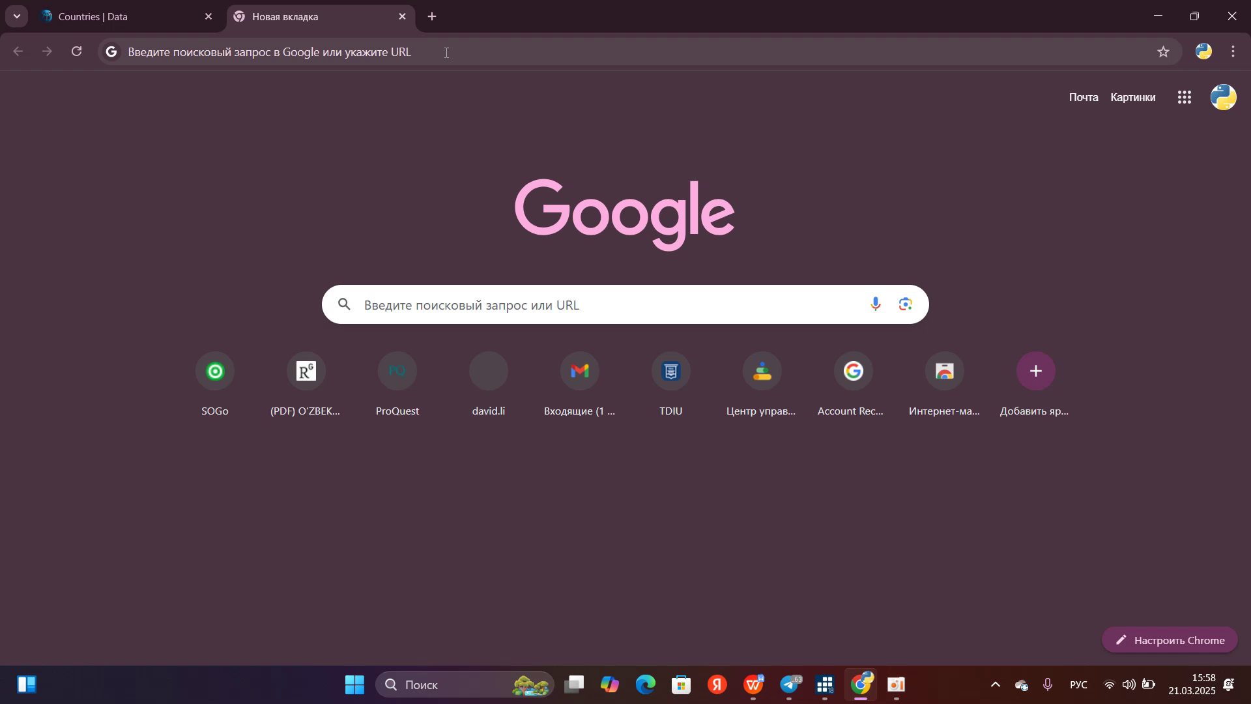
pyautogui.click(436, 55)
pyautogui.write('цщкд')
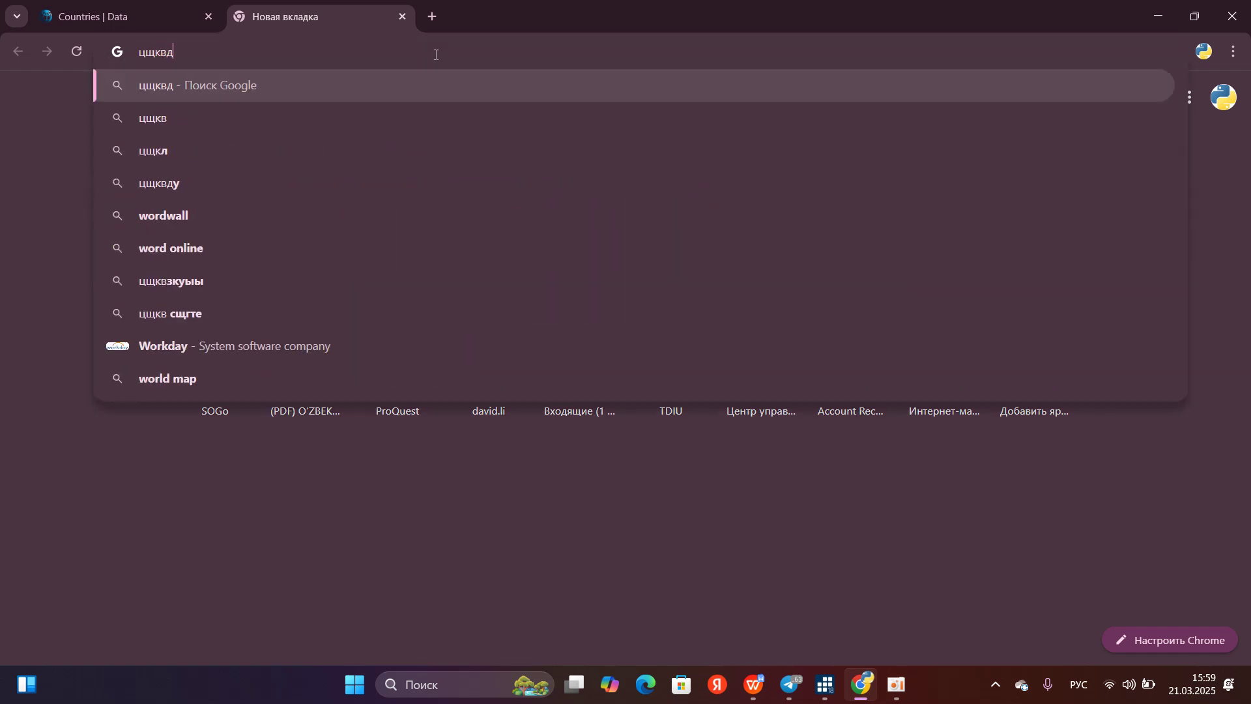
pyautogui.press('BackSpace')
pyautogui.press('BackSpace')
pyautogui.press('BackSpace')
pyautogui.press('BackSpace')
# Change the keyboard language to English and search the web for "world bank open data"
pyautogui.hotkey('alt', 'shift')
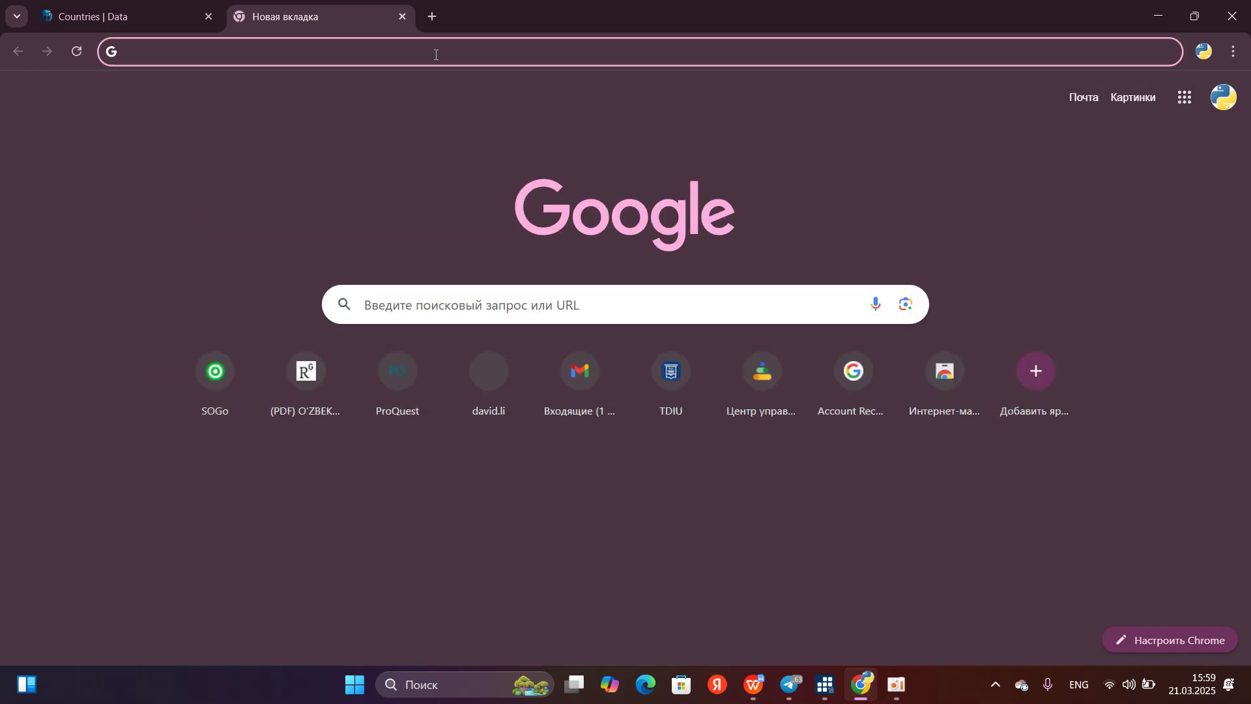
pyautogui.write('worl d')
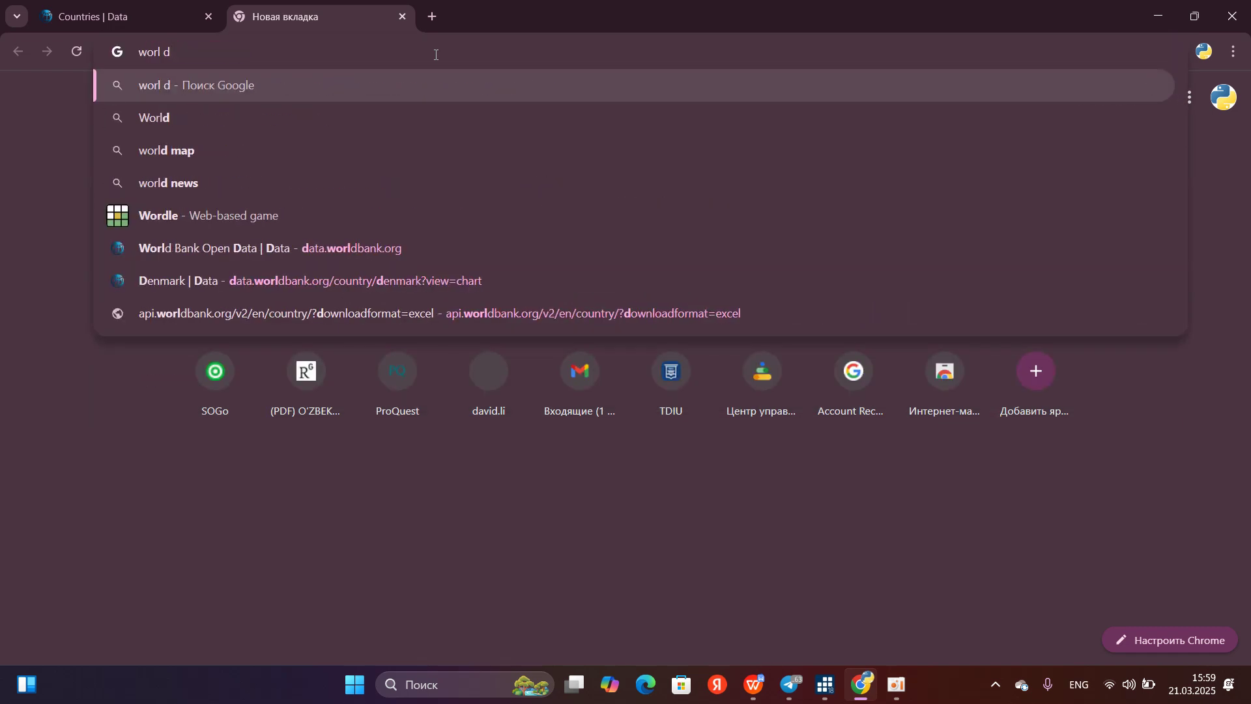
pyautogui.press('BackSpace')
pyautogui.press('BackSpace')
pyautogui.press('BackSpace')
pyautogui.write('ld ')
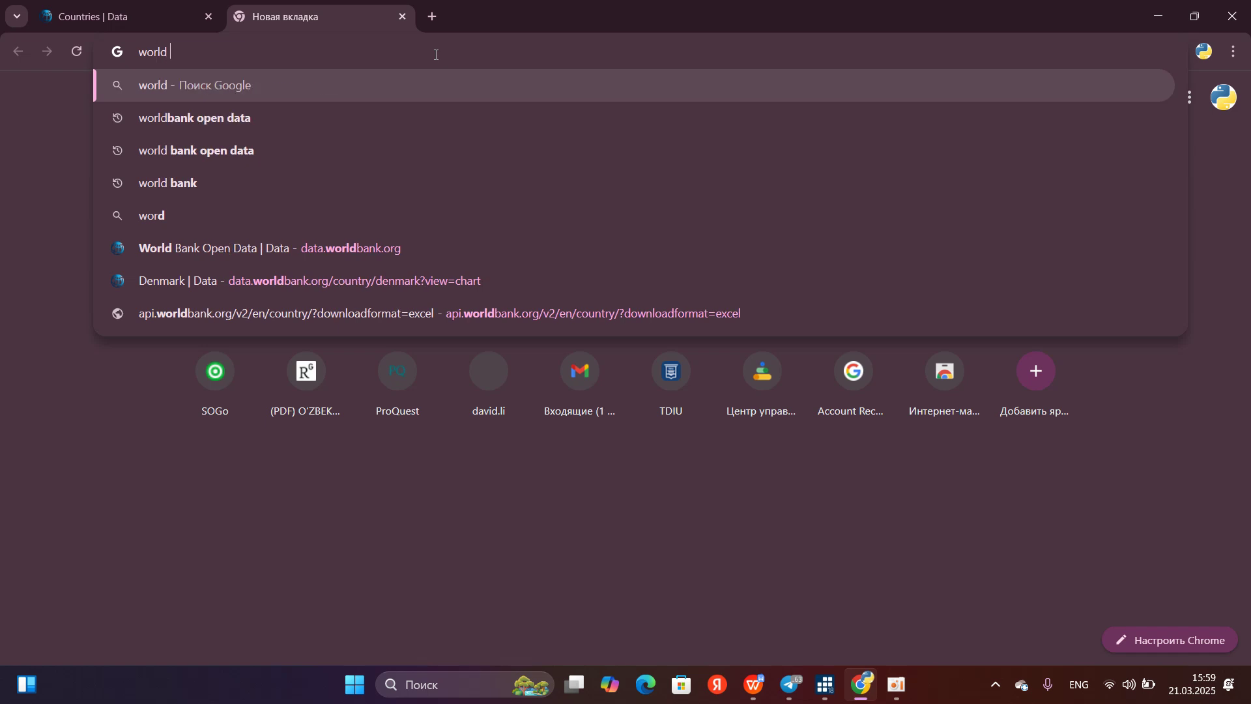
pyautogui.write('bank open data')
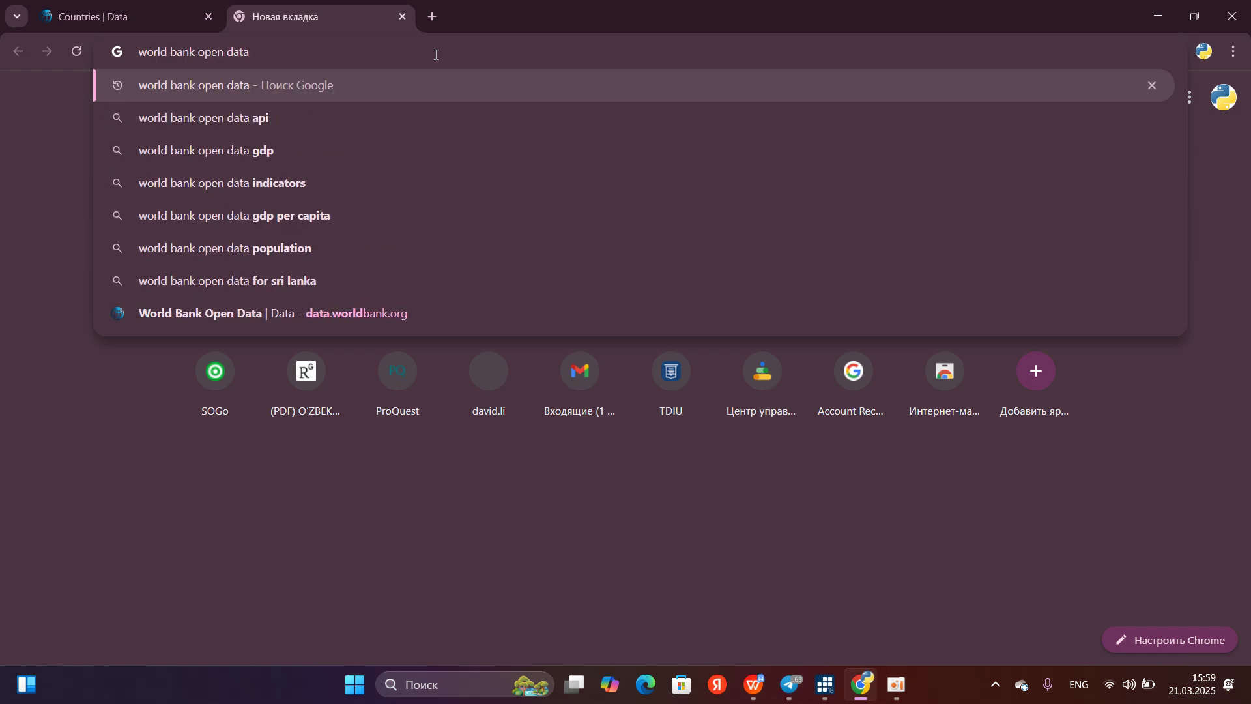
pyautogui.press('Return')
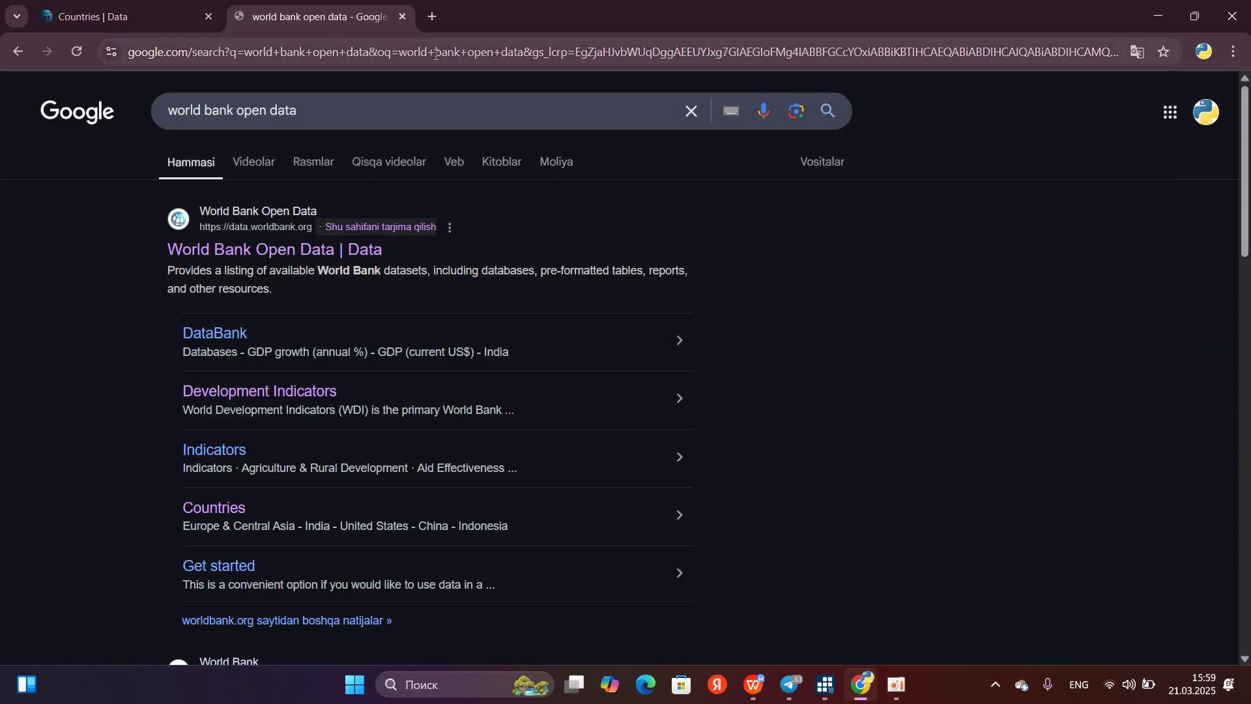
# Open the World Bank Open Data site and go to Denmark's page through the countries listed under D
pyautogui.click(344, 253)
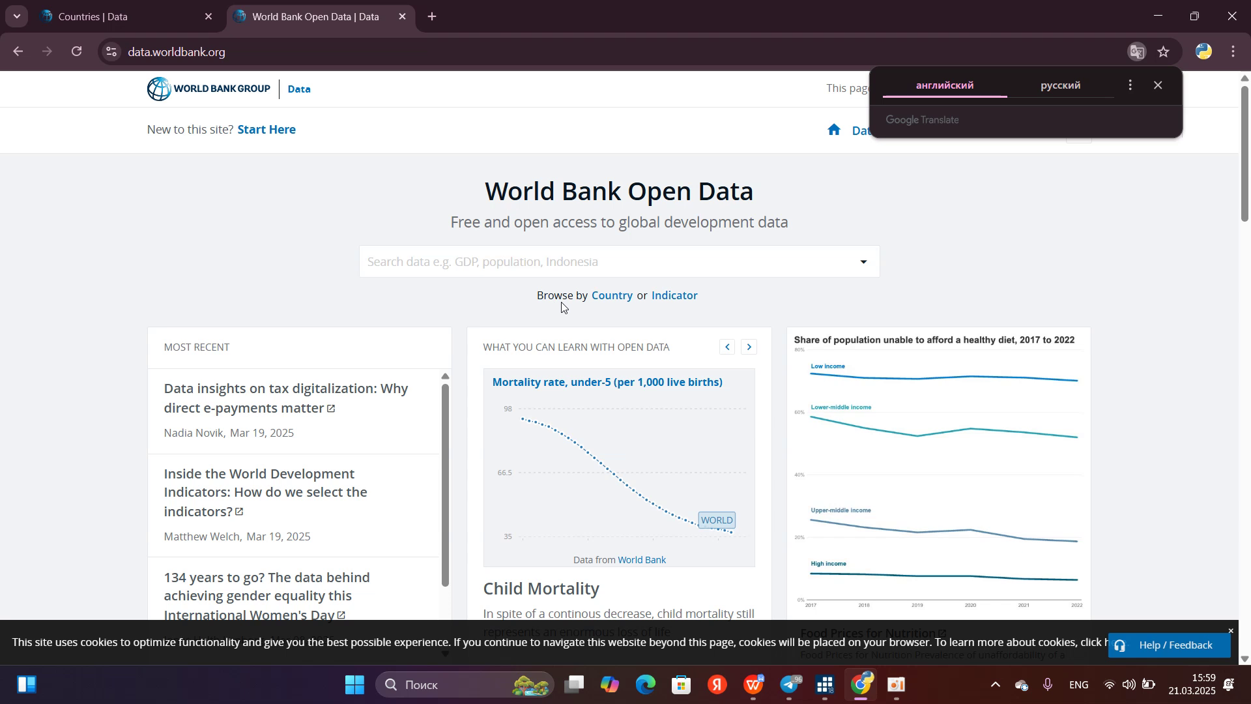
pyautogui.click(605, 301)
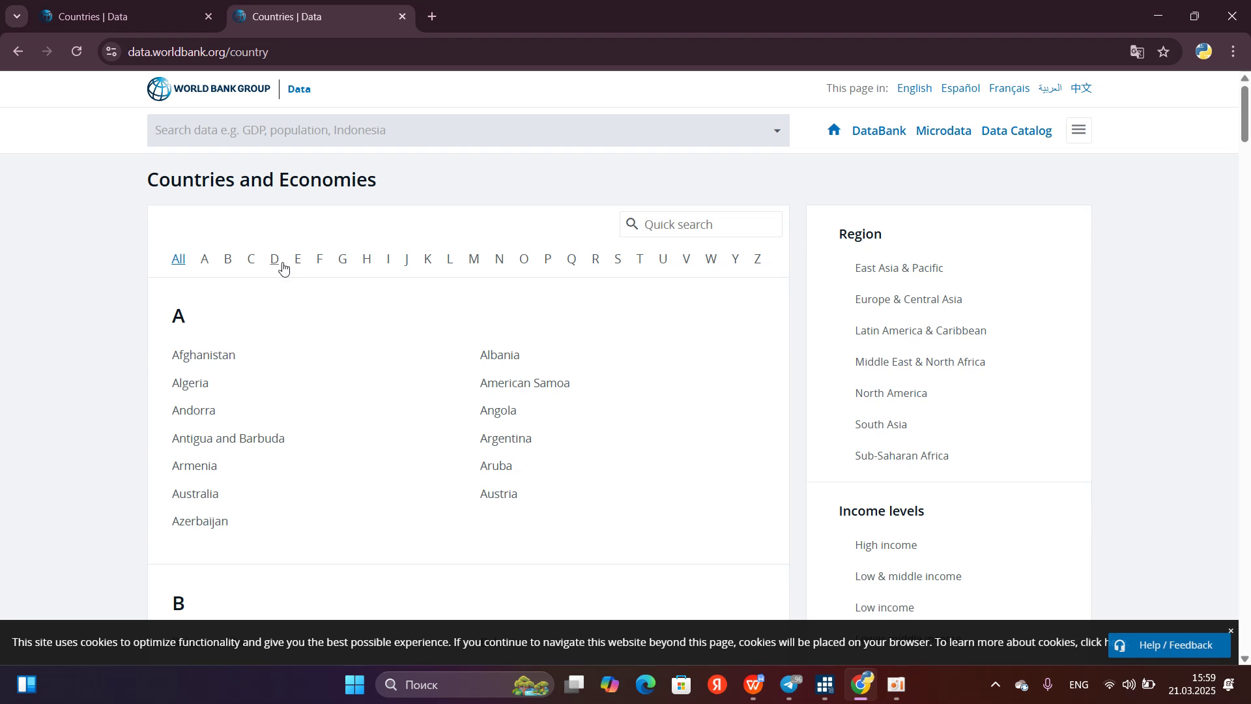
pyautogui.click(275, 259)
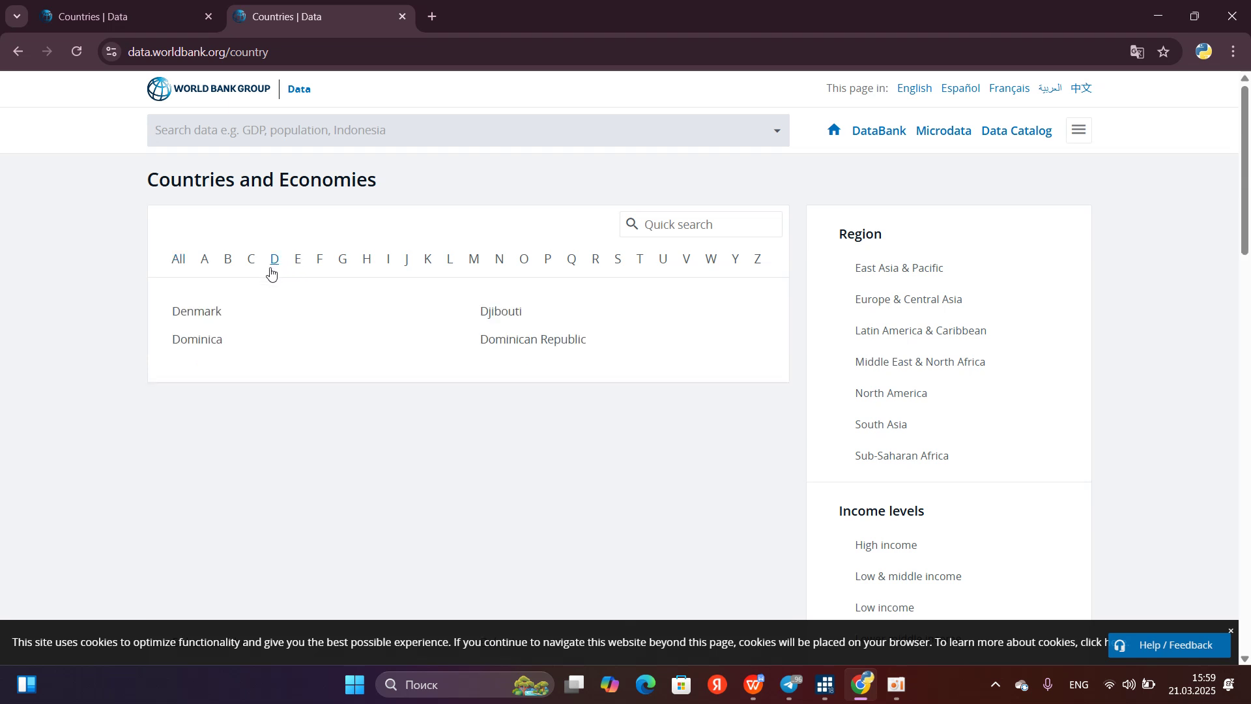
pyautogui.click(180, 320)
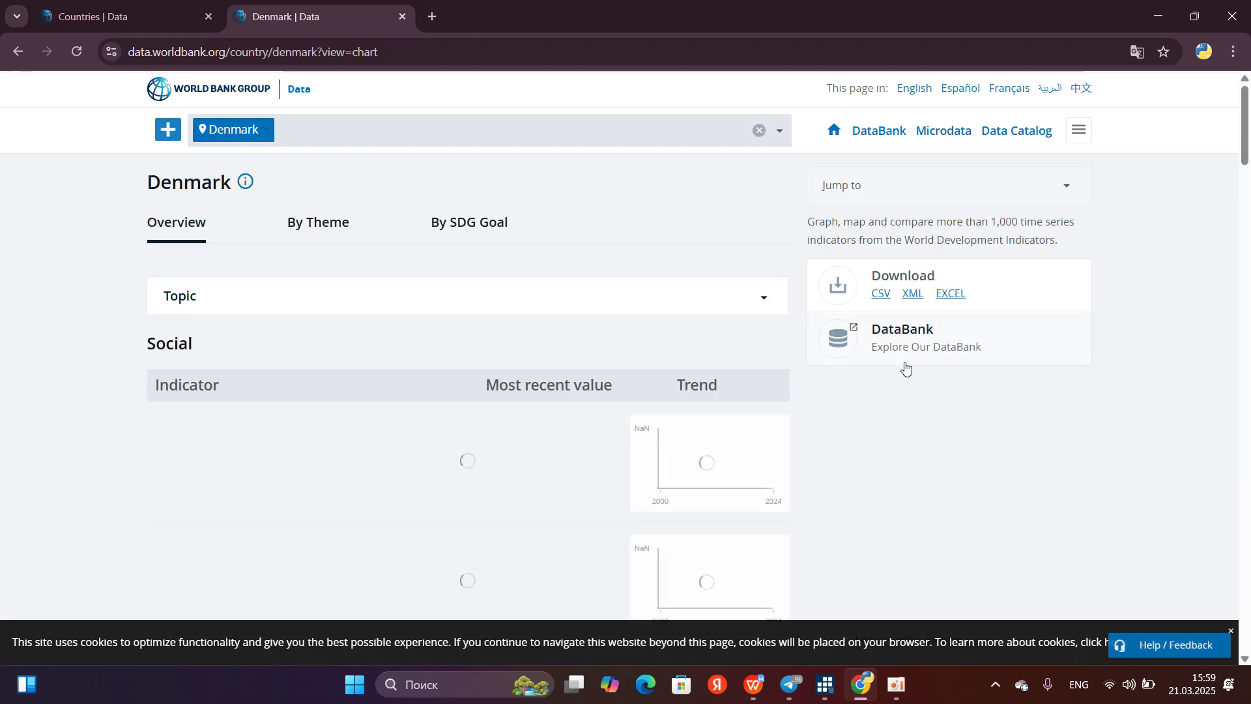
# View Denmark's DataBank report, and download Denmark's data from its country page in Excel format
pyautogui.click(905, 363)
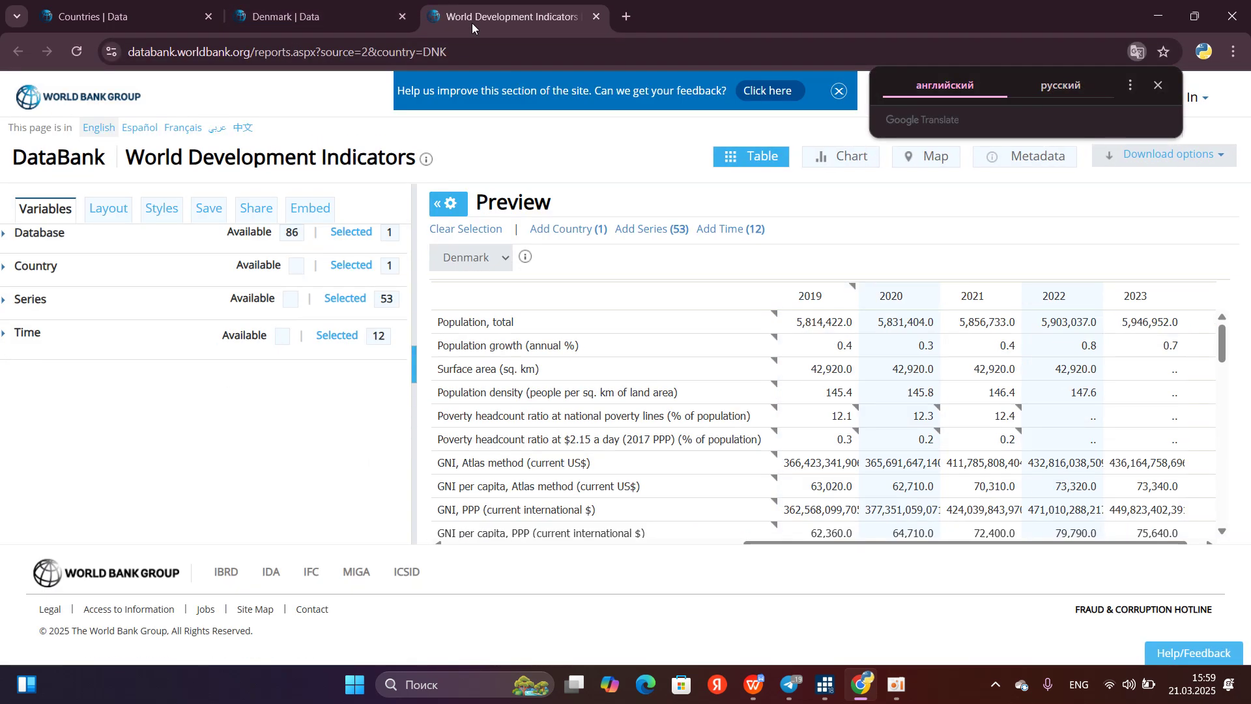
pyautogui.click(356, 15)
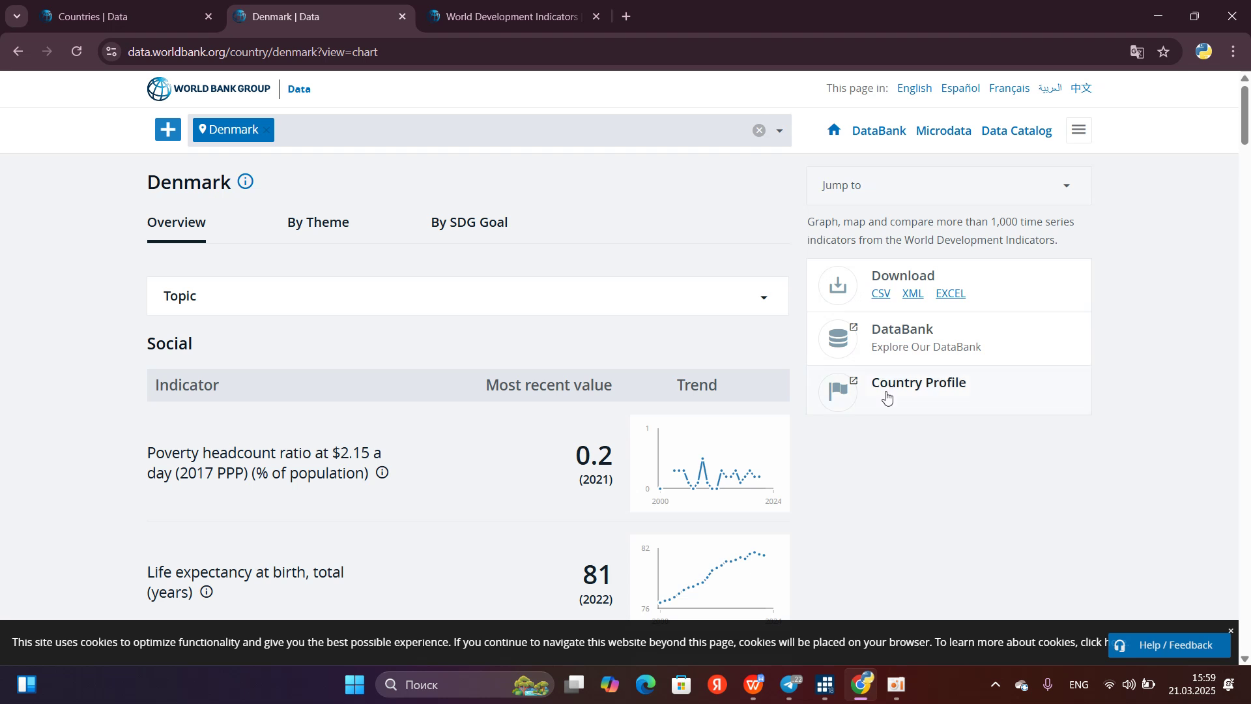
pyautogui.click(950, 294)
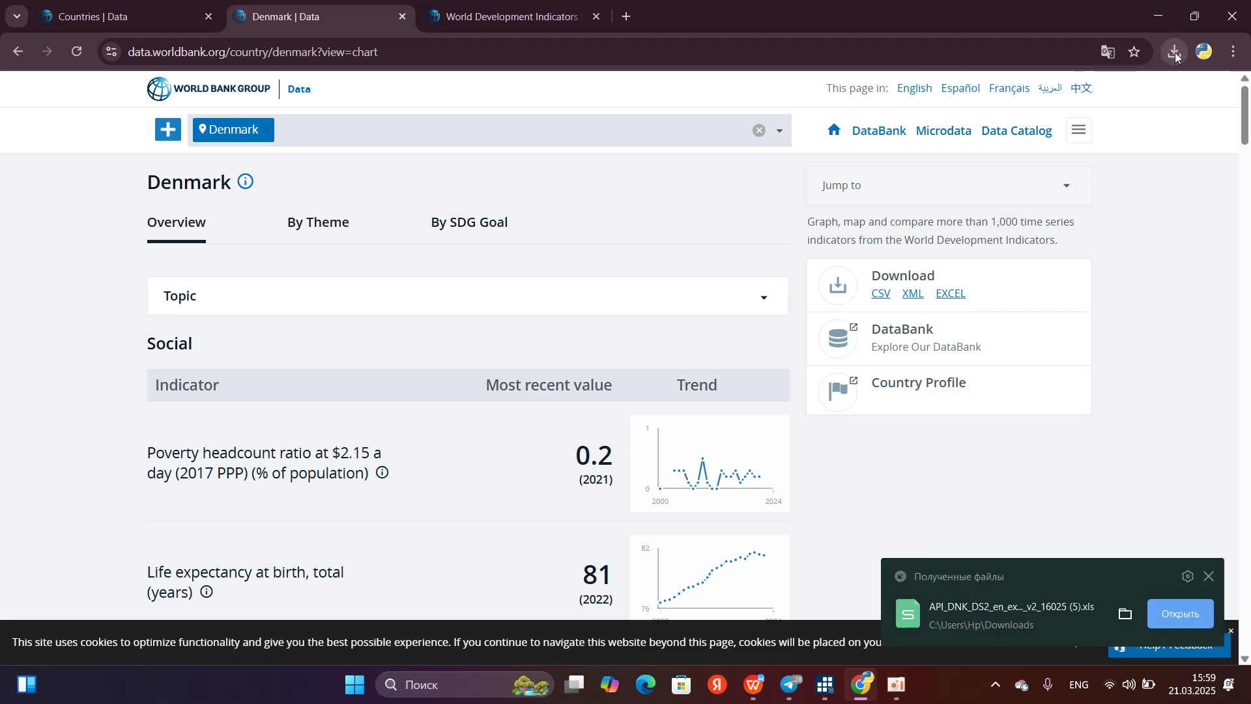
# Switch to WPS Office, close the Книга1 workbook without saving it, and create a new blank spreadsheet
pyautogui.click(758, 687)
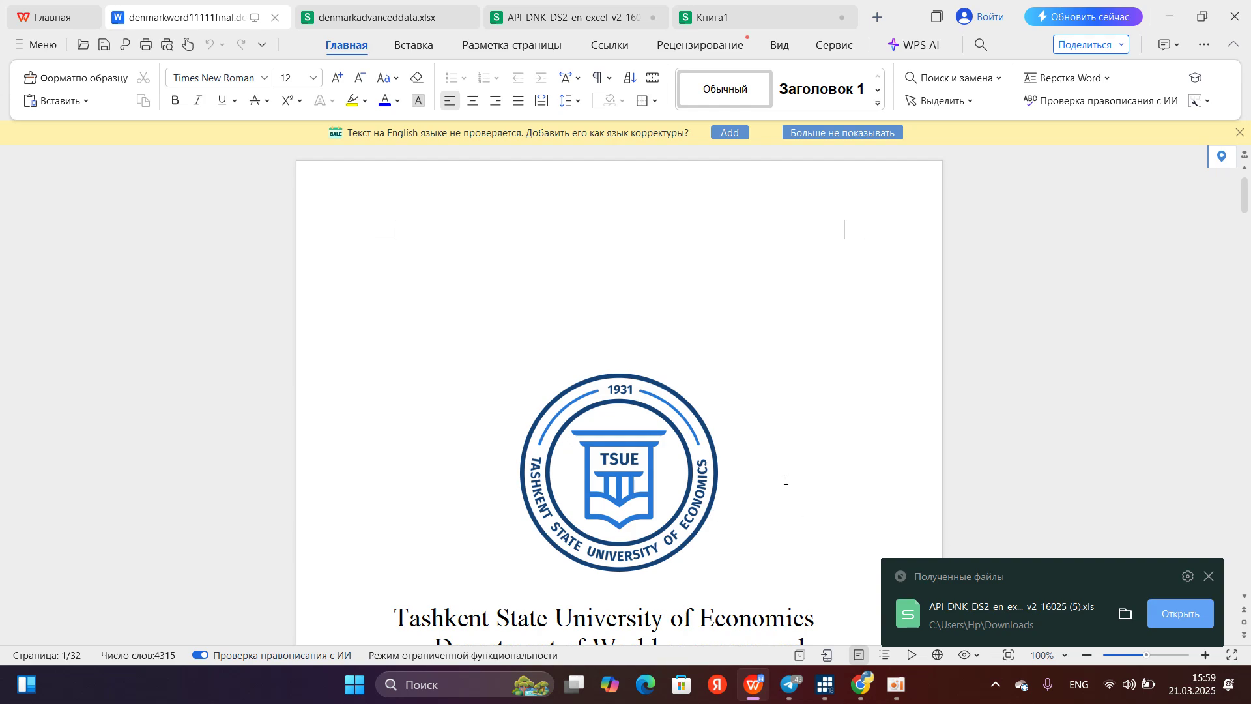
pyautogui.click(550, 18)
pyautogui.scroll(17, 197, 239)
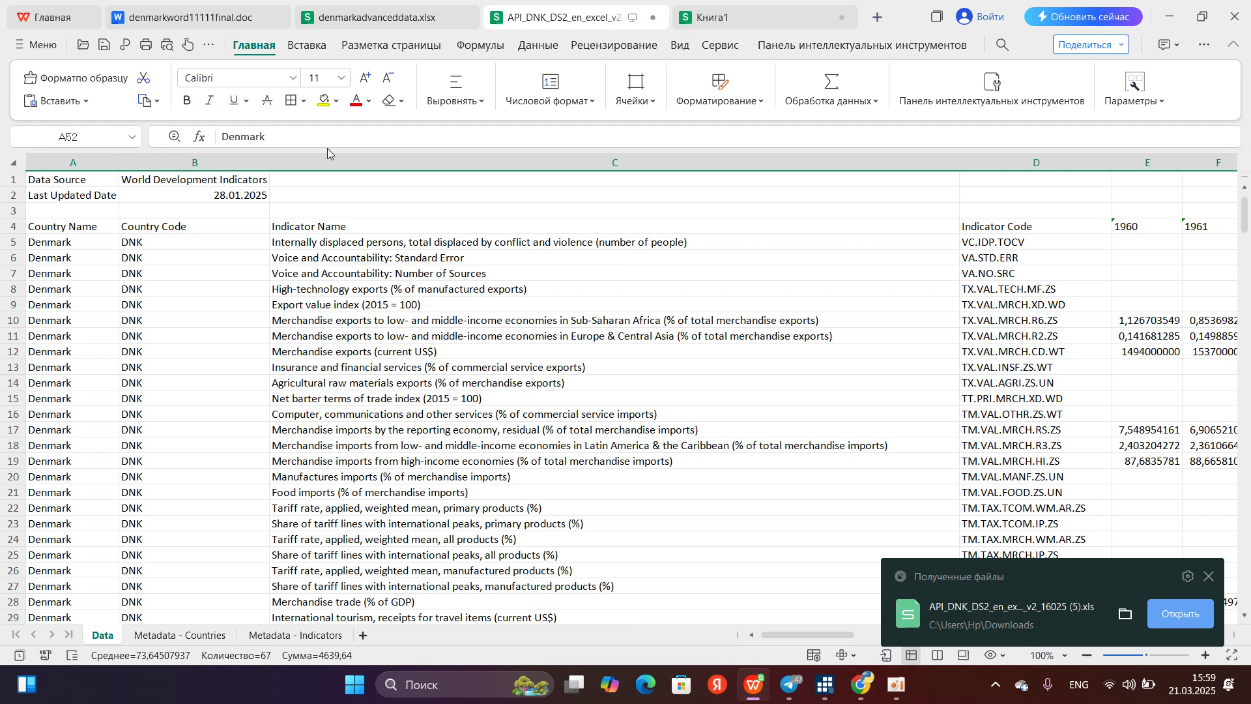
pyautogui.click(843, 18)
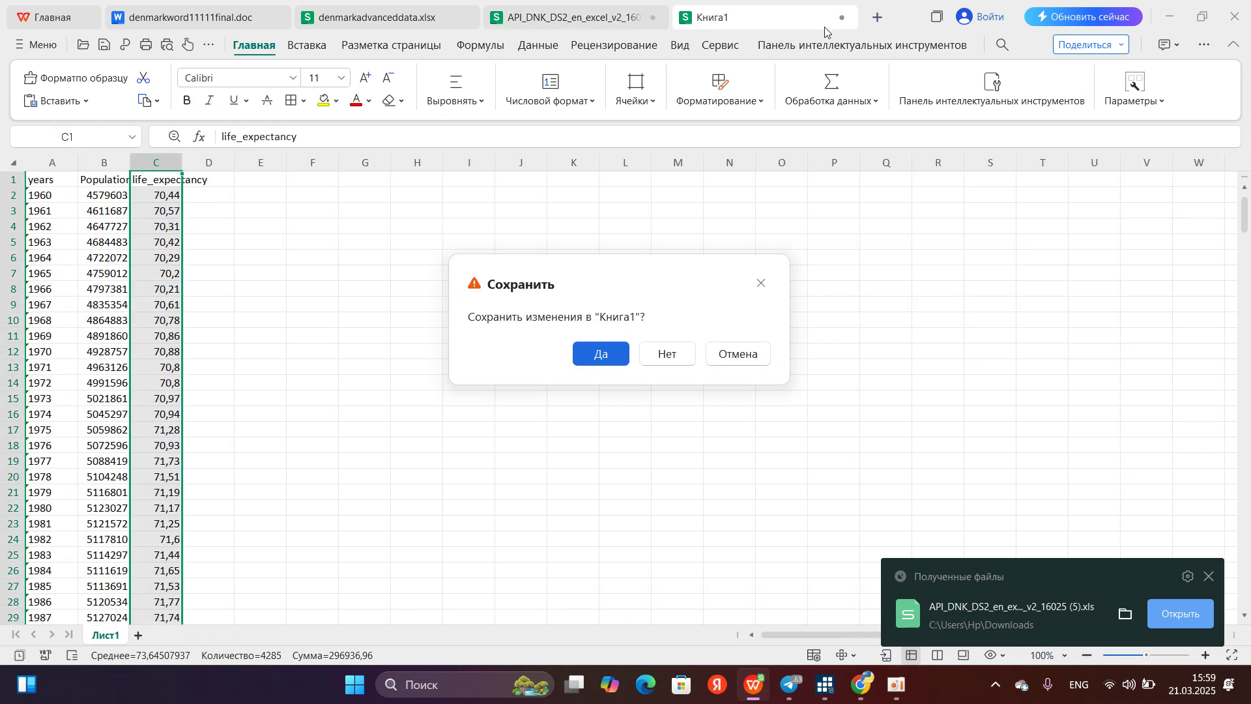
pyautogui.click(663, 358)
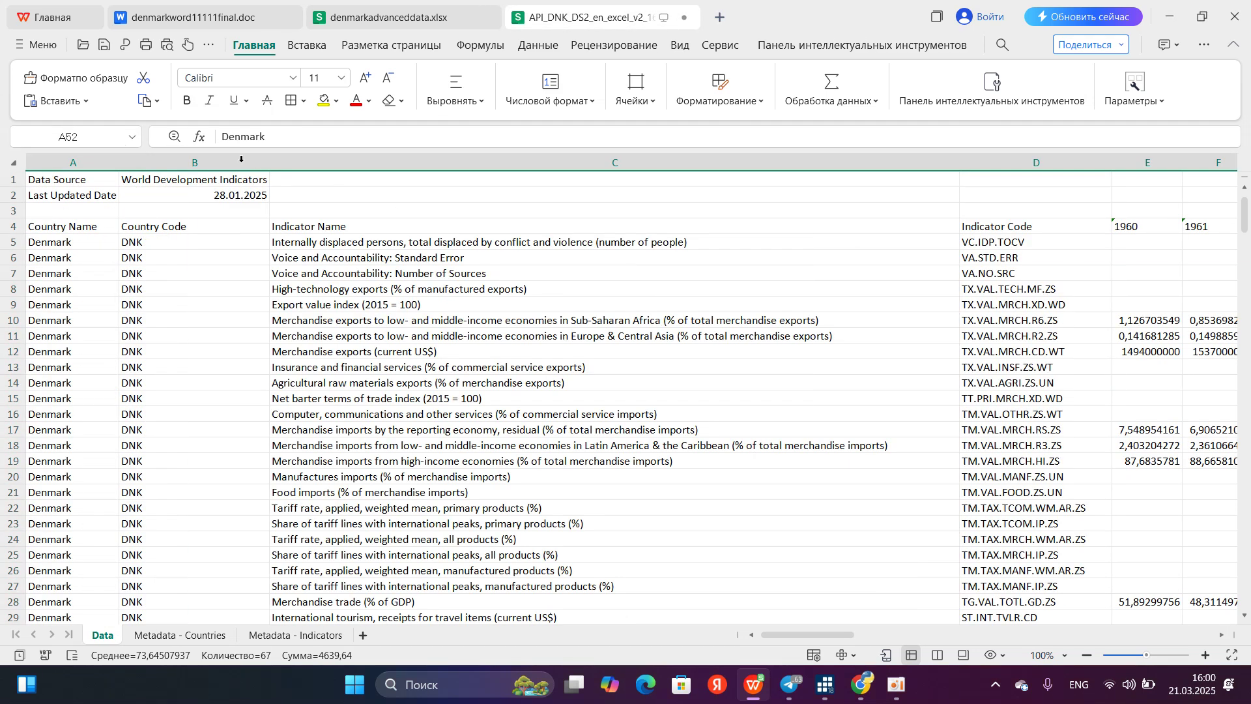
pyautogui.click(49, 16)
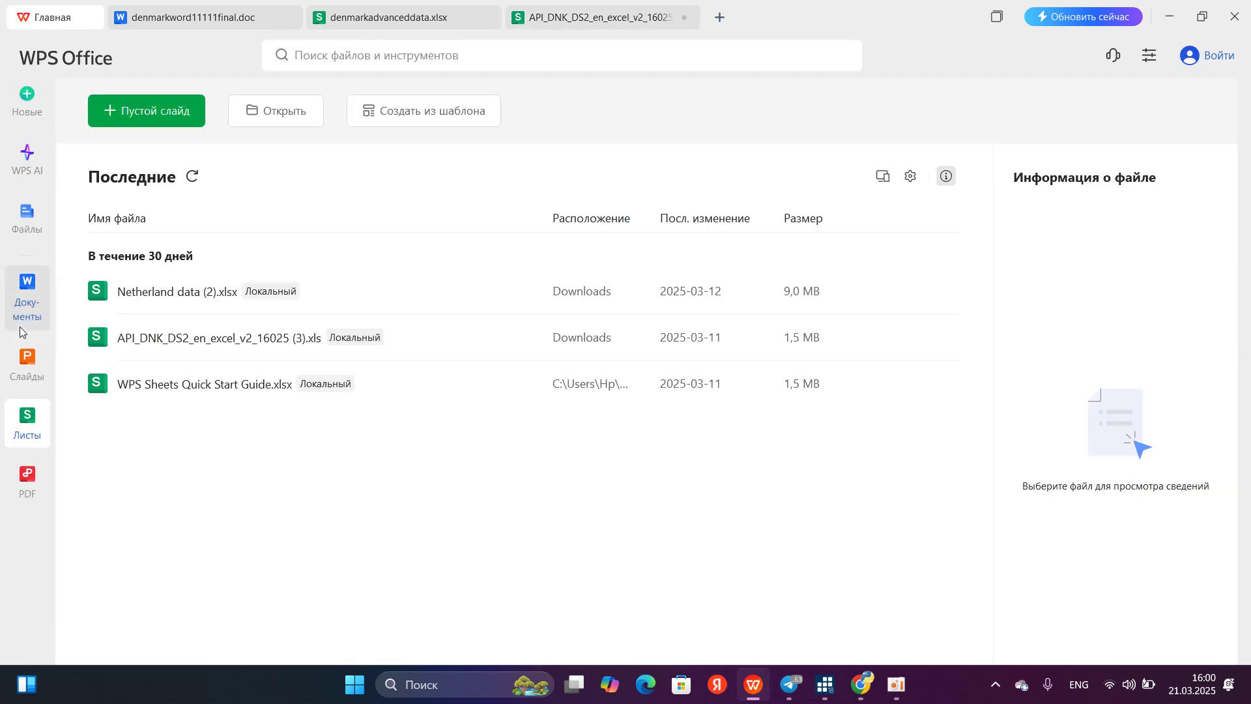
pyautogui.click(170, 119)
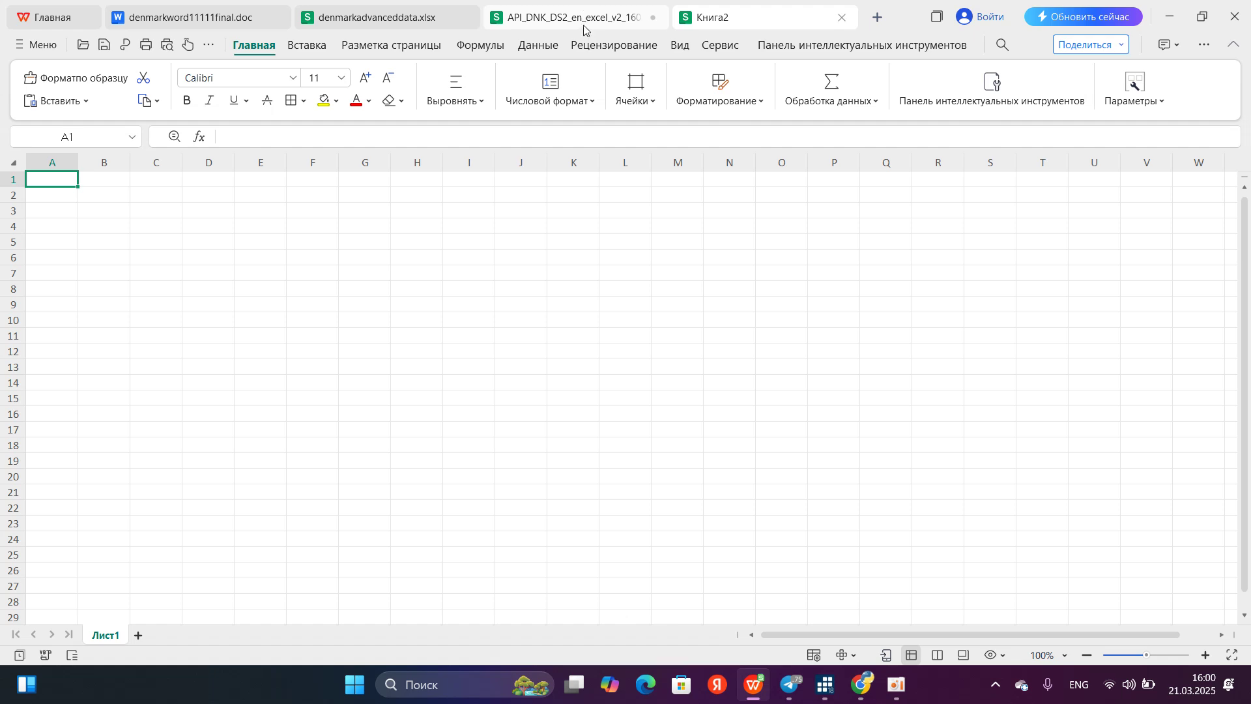
# Copy header row 4 of the API_DNK_DS2 data sheet and paste it transposed into column A of the new workbook
pyautogui.click(577, 19)
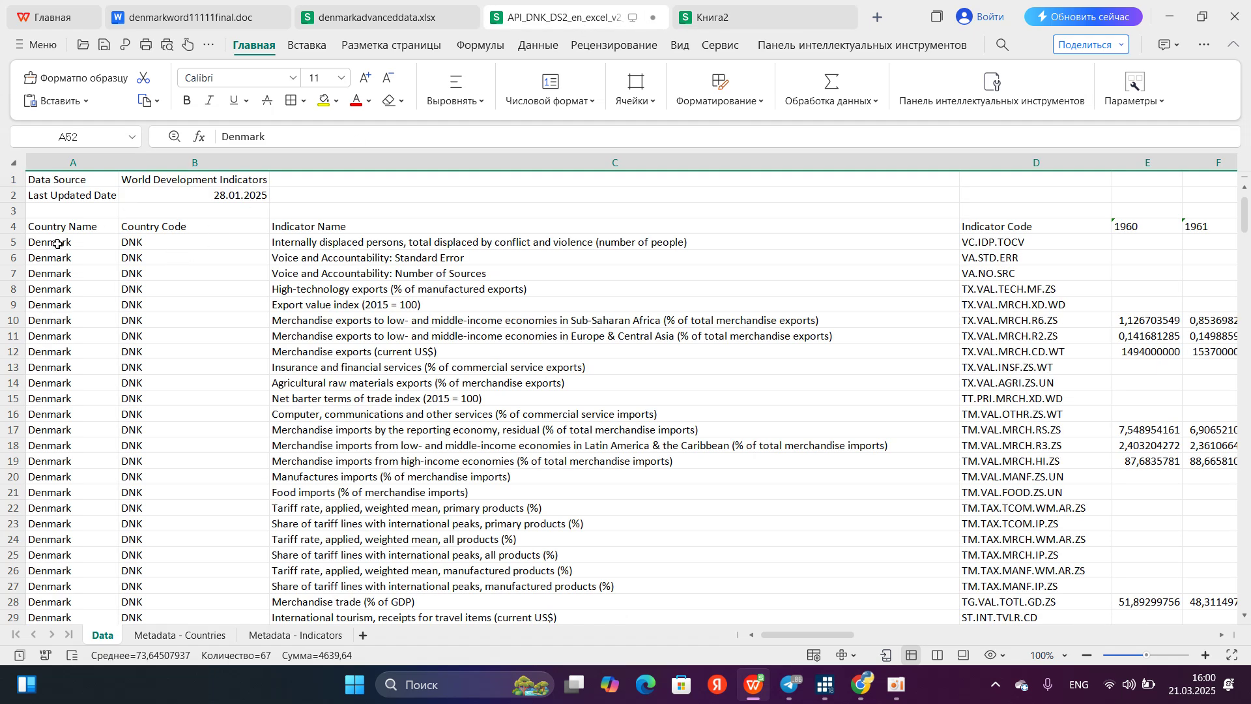
pyautogui.click(5, 228)
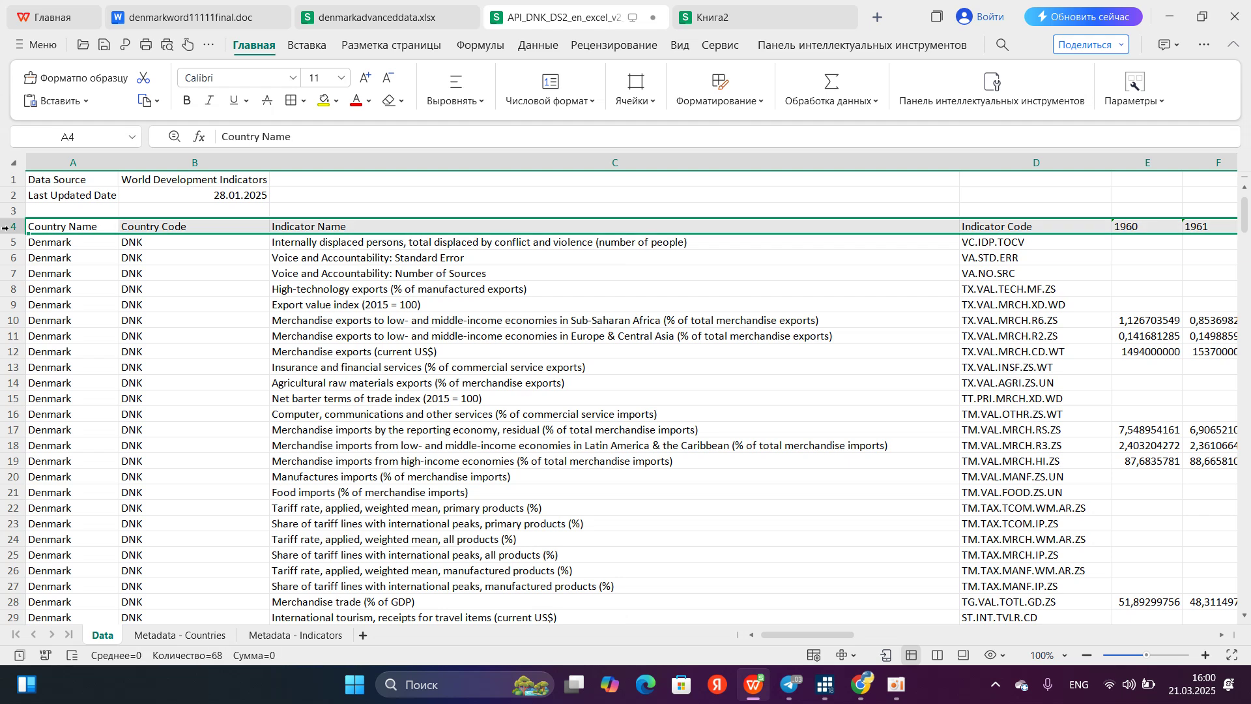
pyautogui.rightClick(7, 228)
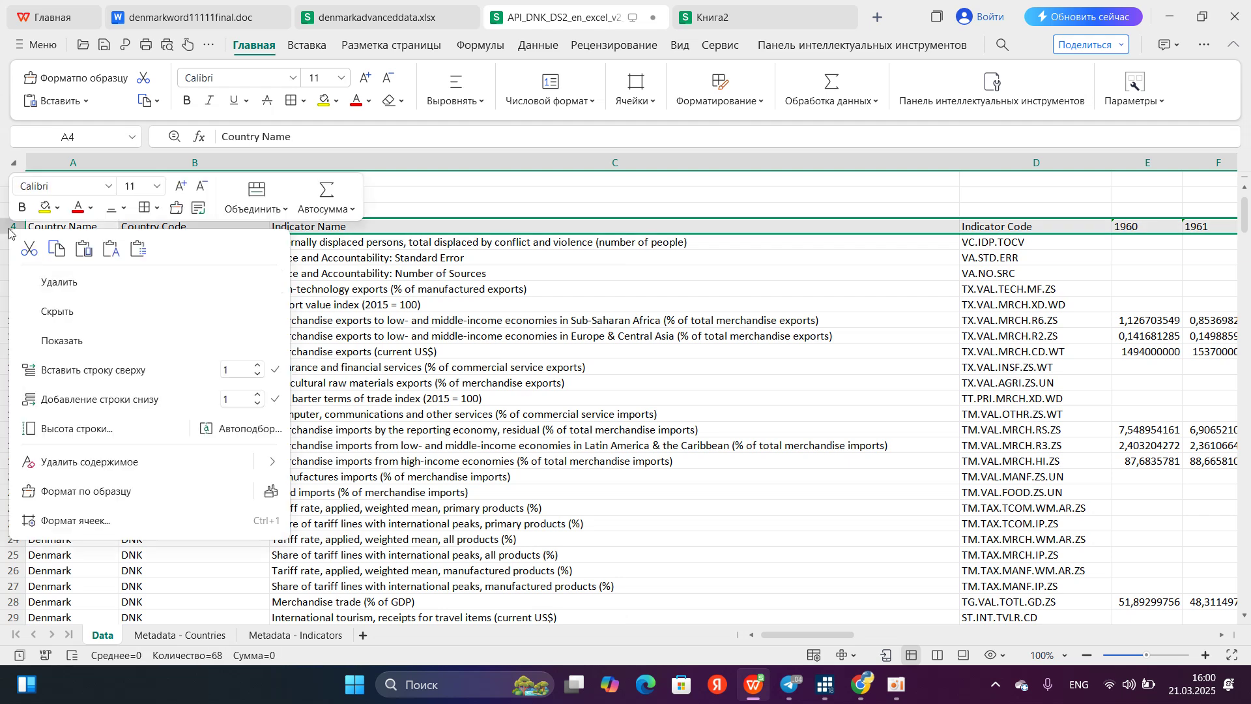
pyautogui.click(56, 248)
pyautogui.click(754, 16)
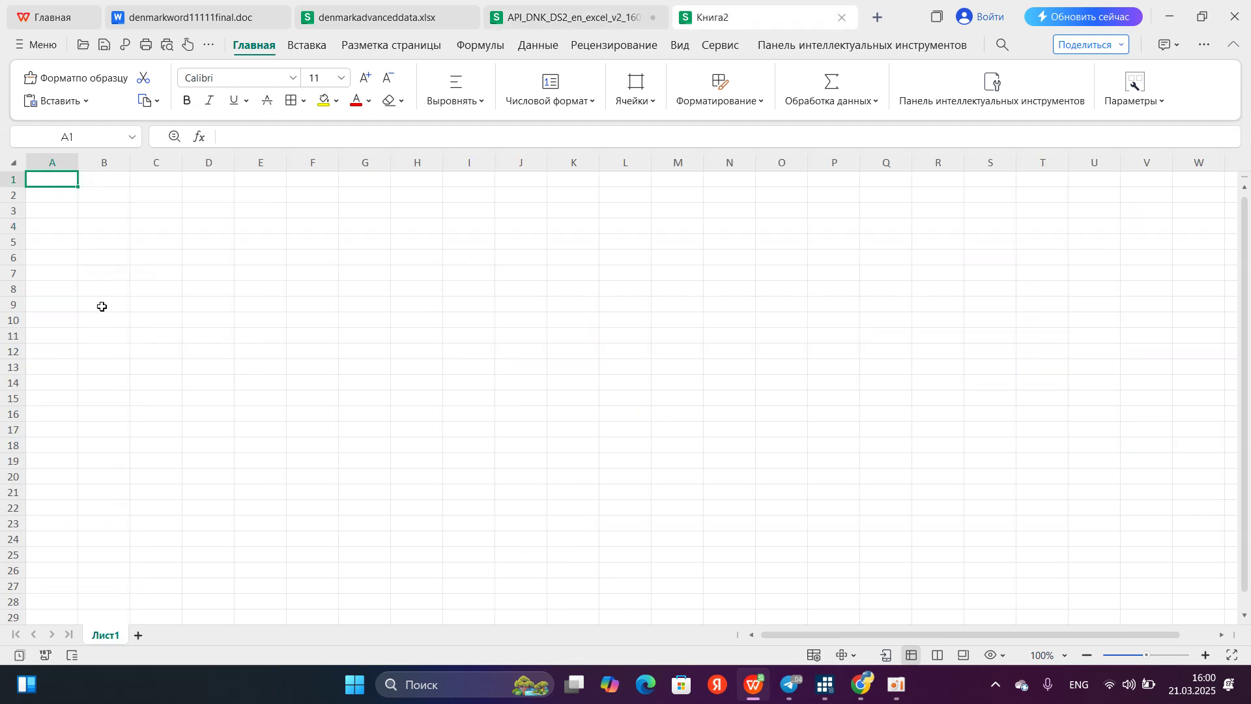
pyautogui.rightClick(58, 162)
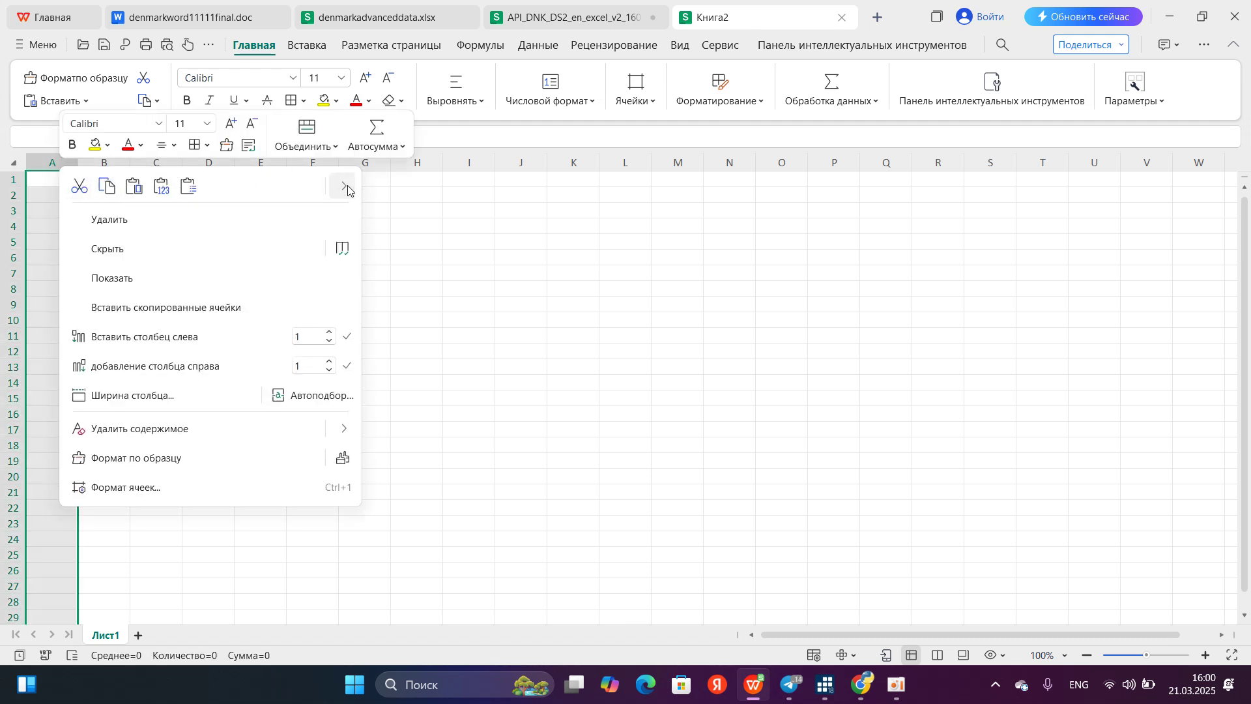
pyautogui.click(346, 187)
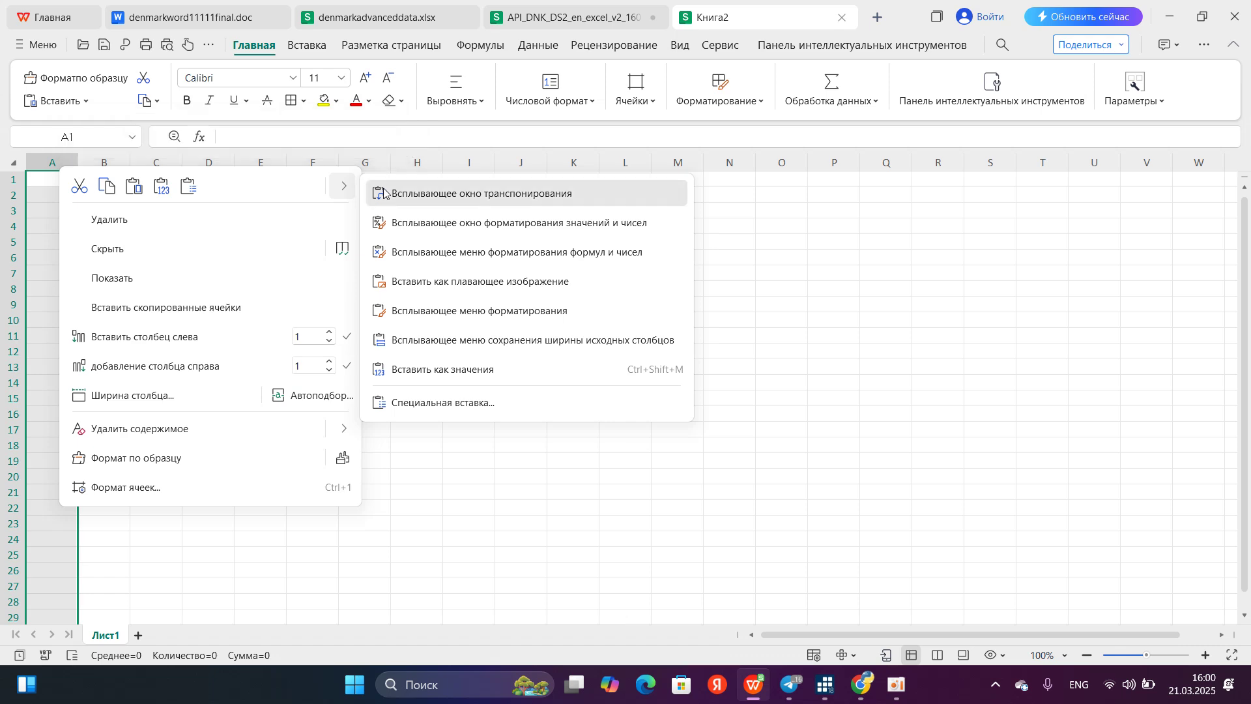
pyautogui.click(384, 193)
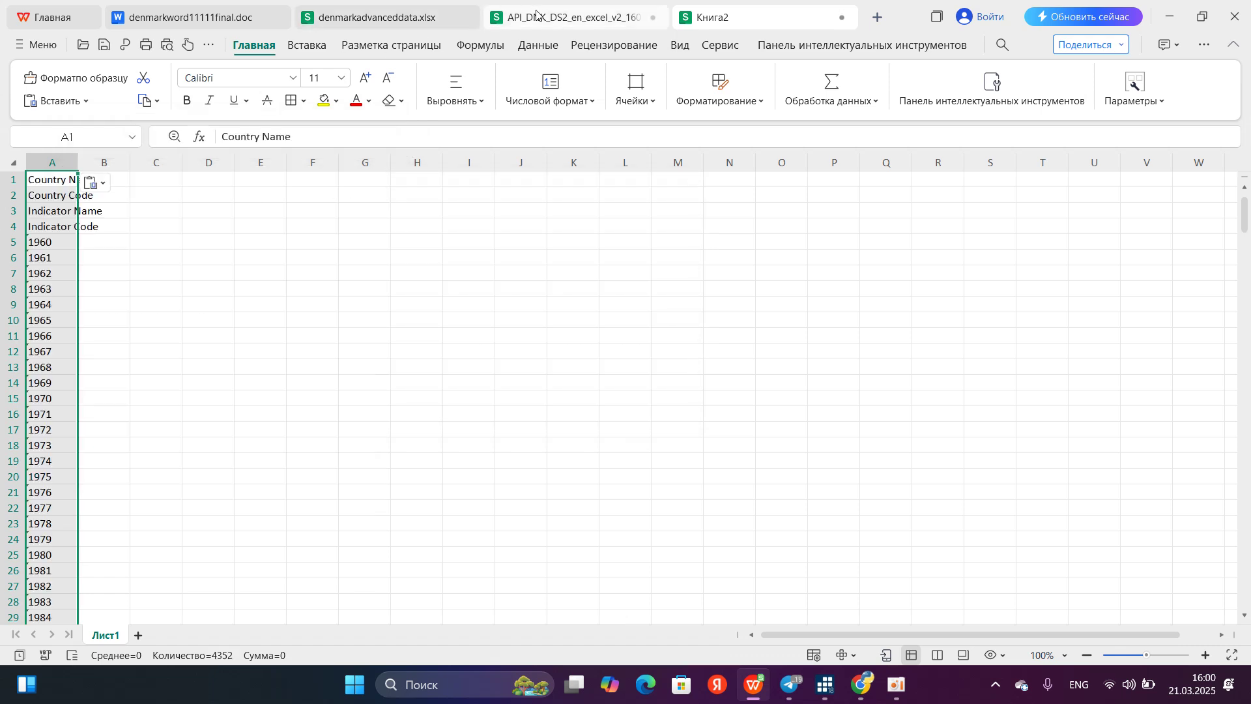
# Copy the "Population, total" row from the Denmark data sheet and paste it transposed into column B of Книга2
pyautogui.click(494, 9)
pyautogui.scroll(-5, 150, 313)
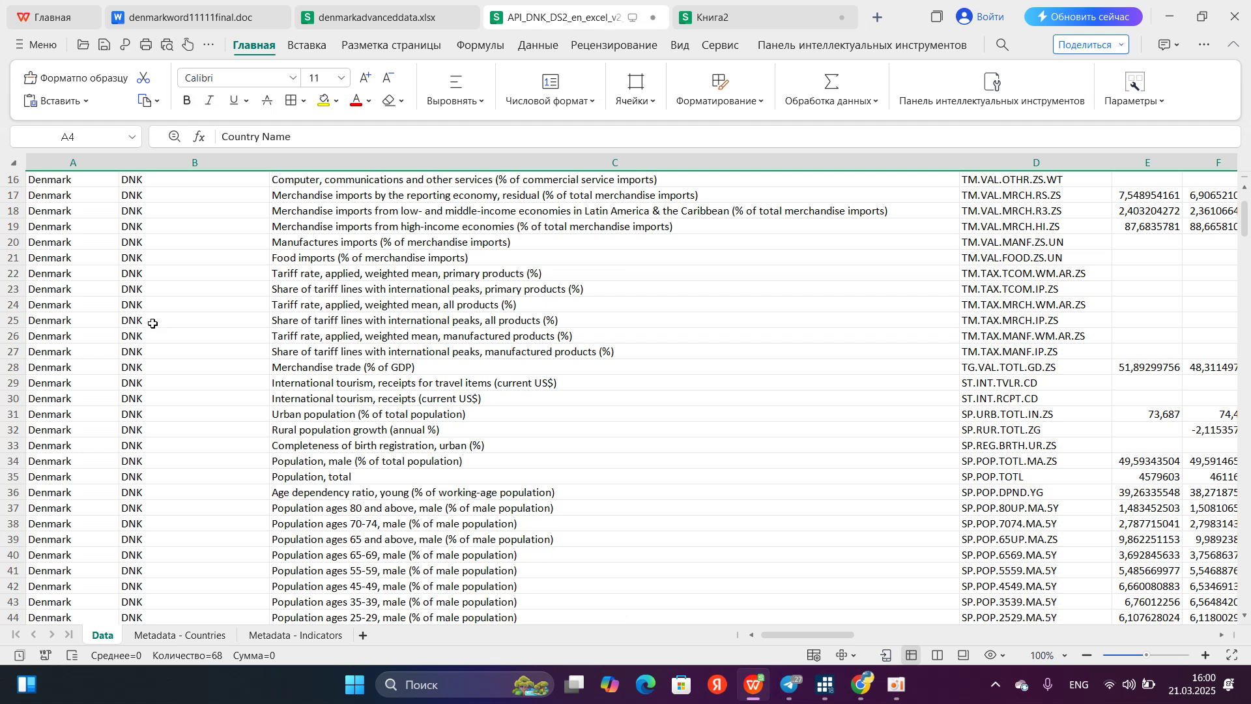
pyautogui.scroll(-3, 148, 382)
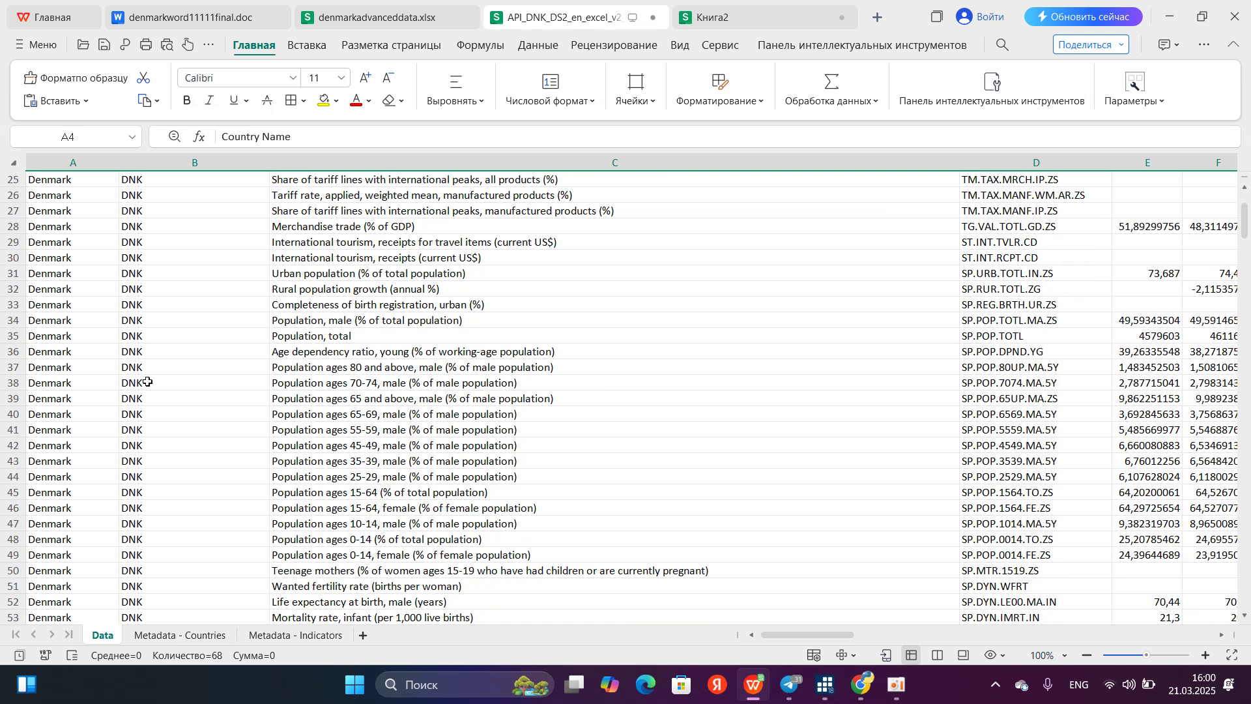
pyautogui.click(9, 337)
pyautogui.rightClick(9, 337)
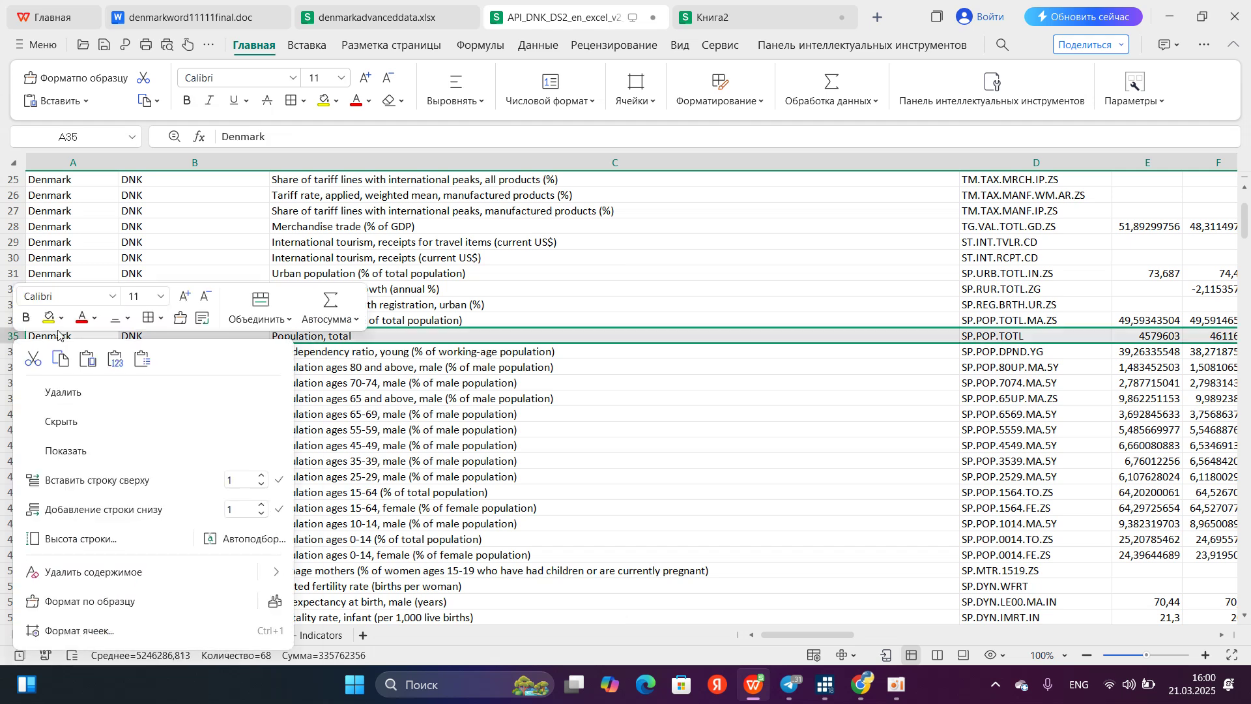
pyautogui.click(62, 355)
pyautogui.click(717, 18)
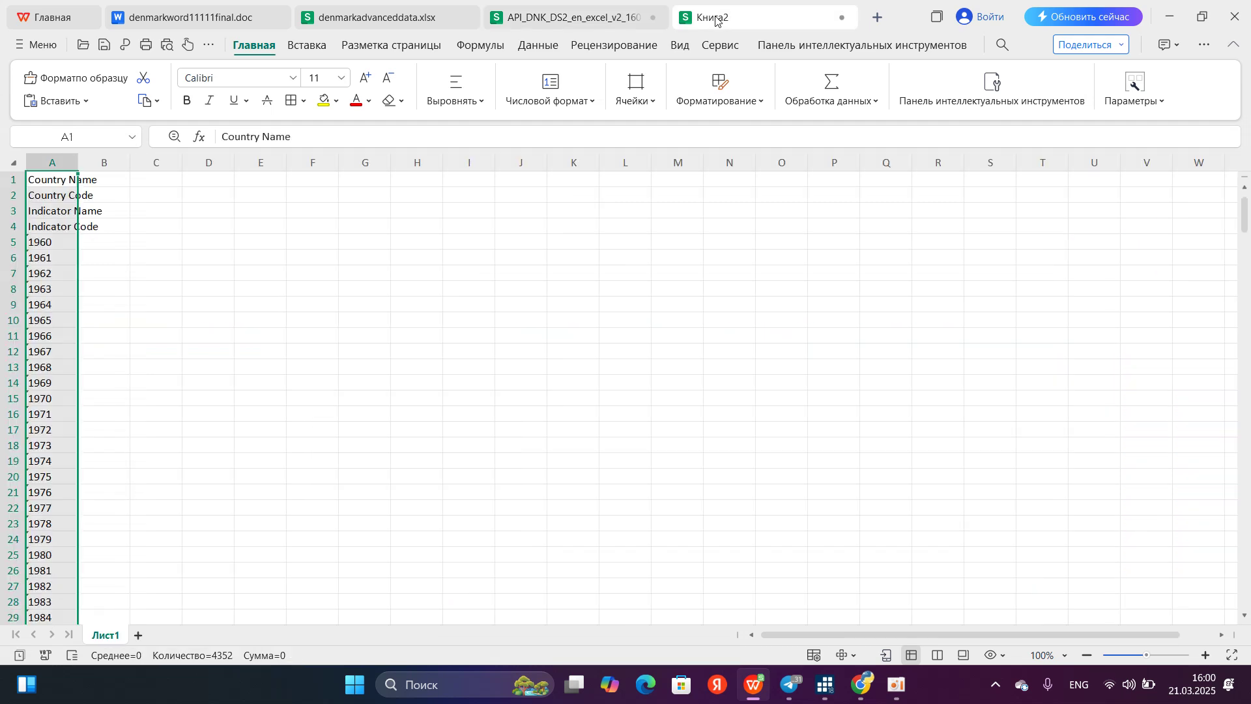
pyautogui.click(111, 156)
pyautogui.rightClick(110, 158)
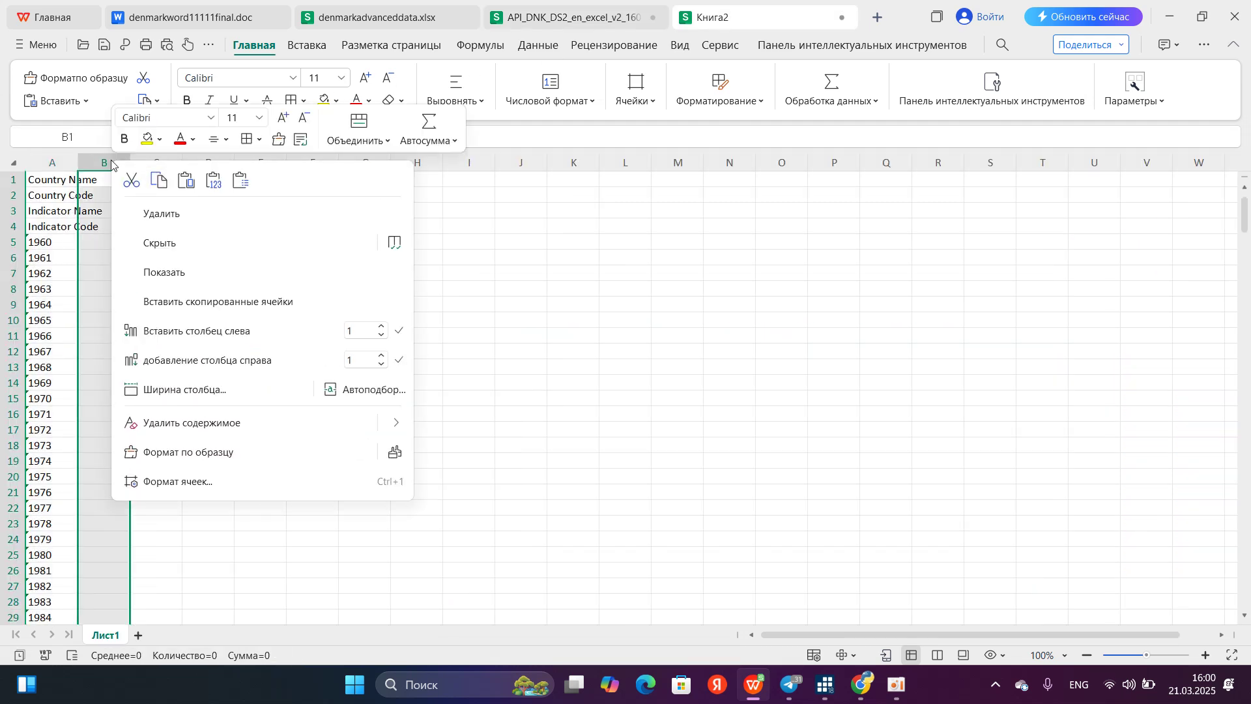
pyautogui.moveTo(395, 188)
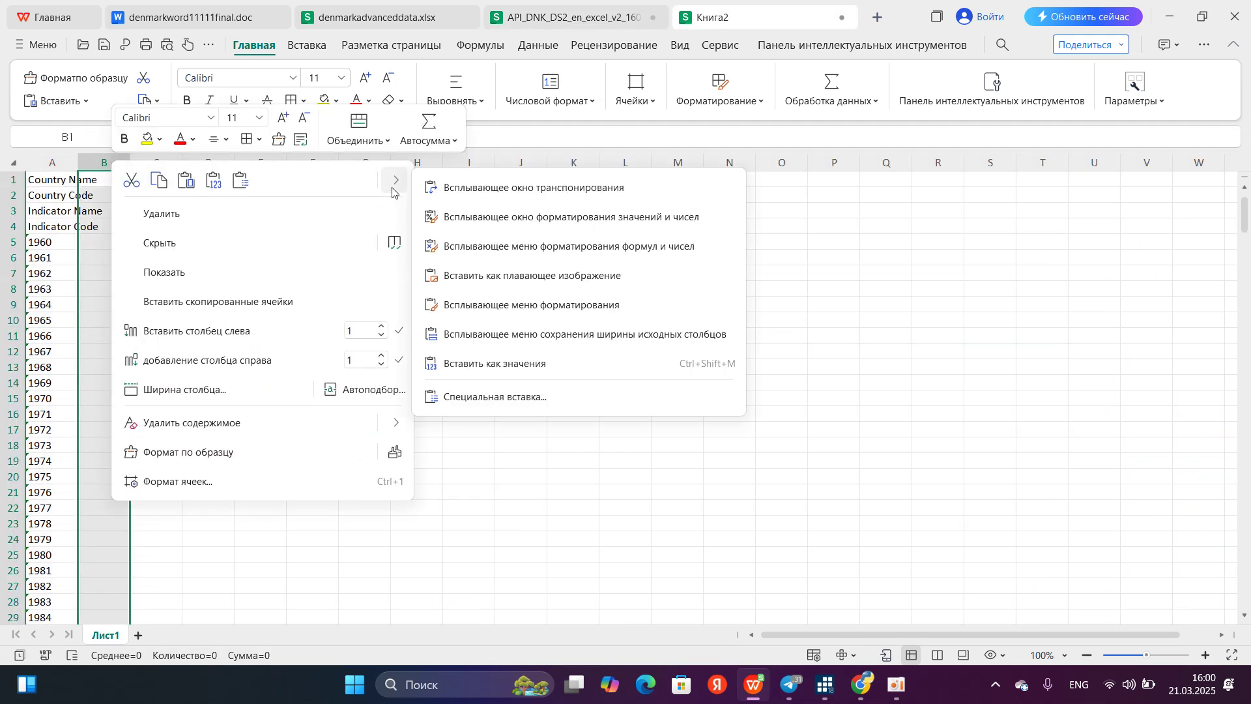
pyautogui.click(445, 199)
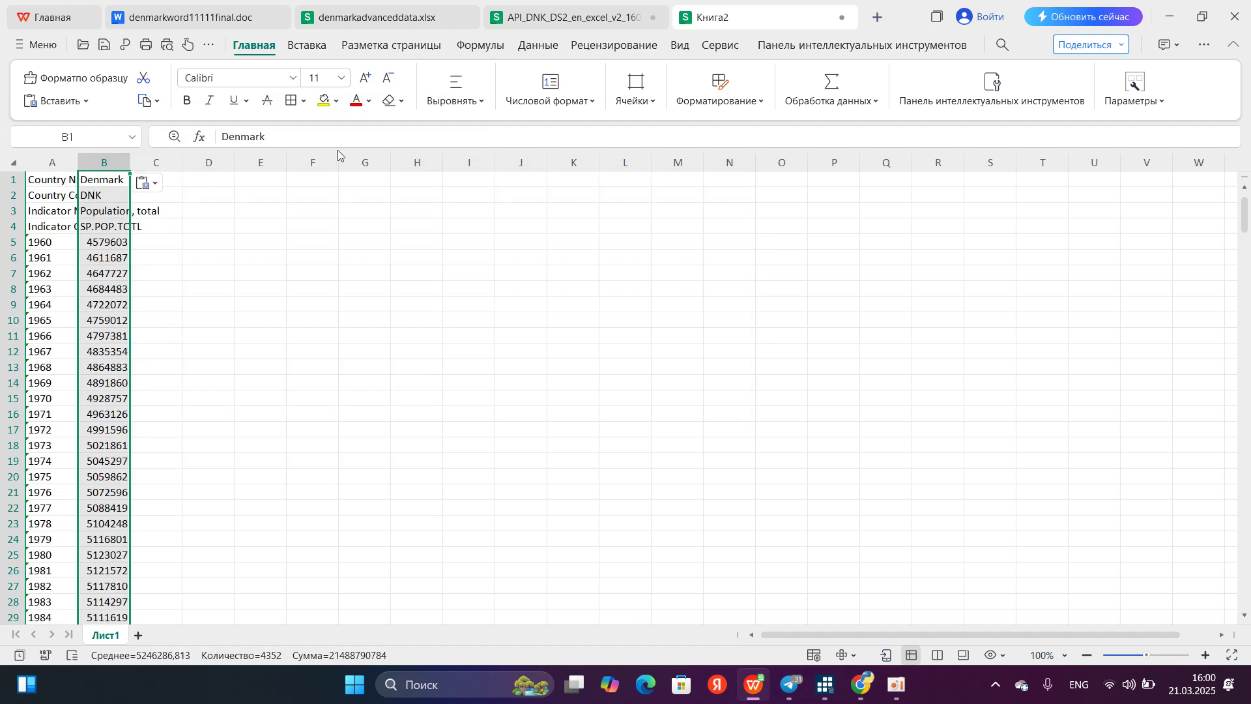
# Copy the "Gross savings (% of GDP)" row from the Denmark data sheet and paste it transposed into column C of Книга2
pyautogui.click(590, 20)
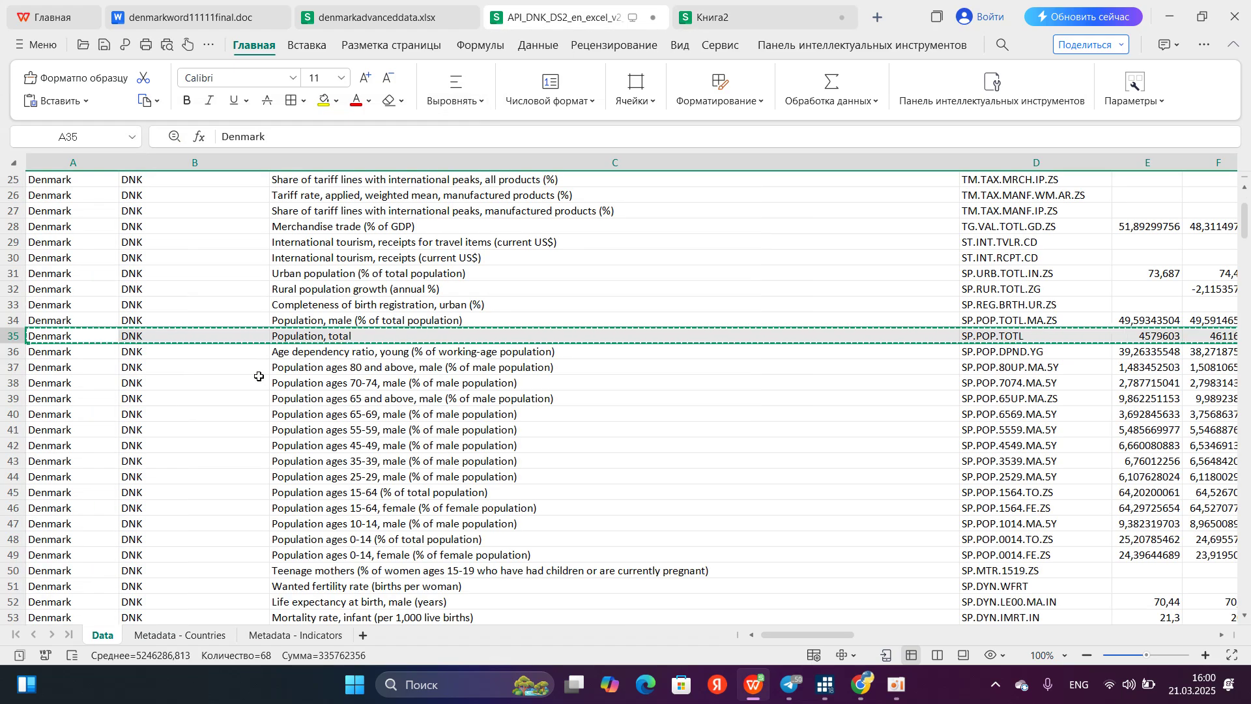
pyautogui.scroll(-20, 258, 376)
pyautogui.scroll(-7, 258, 376)
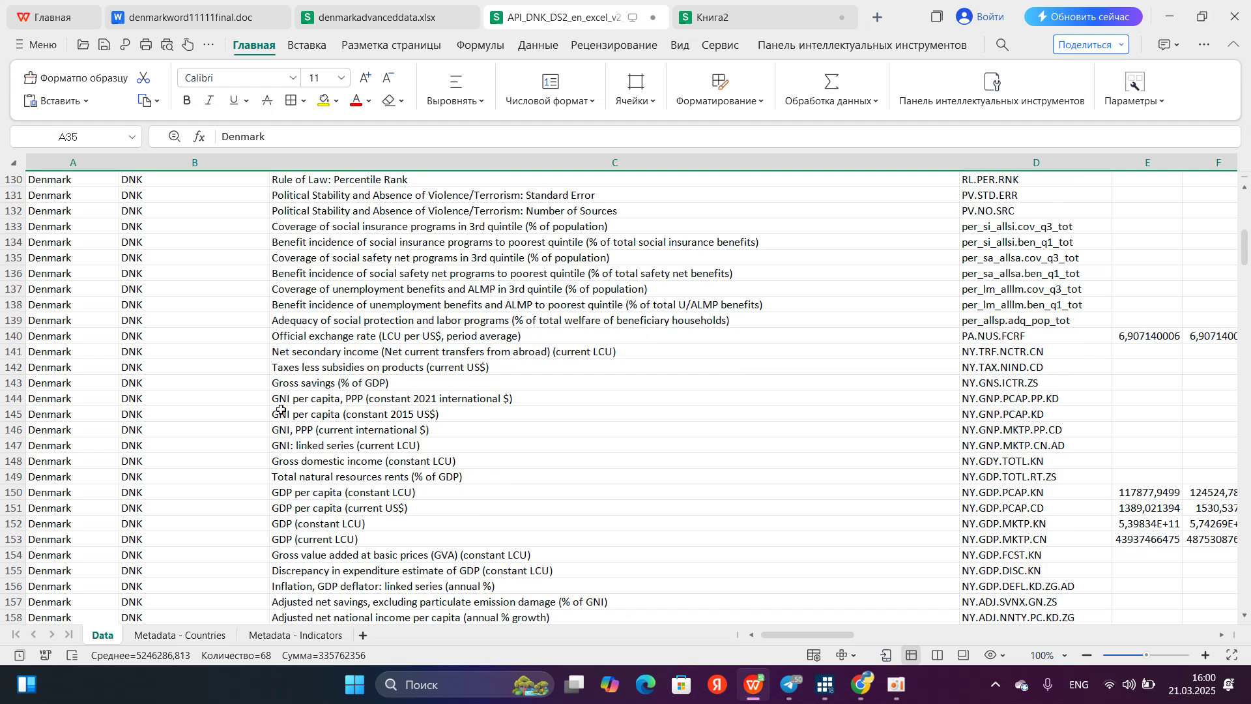
pyautogui.rightClick(4, 383)
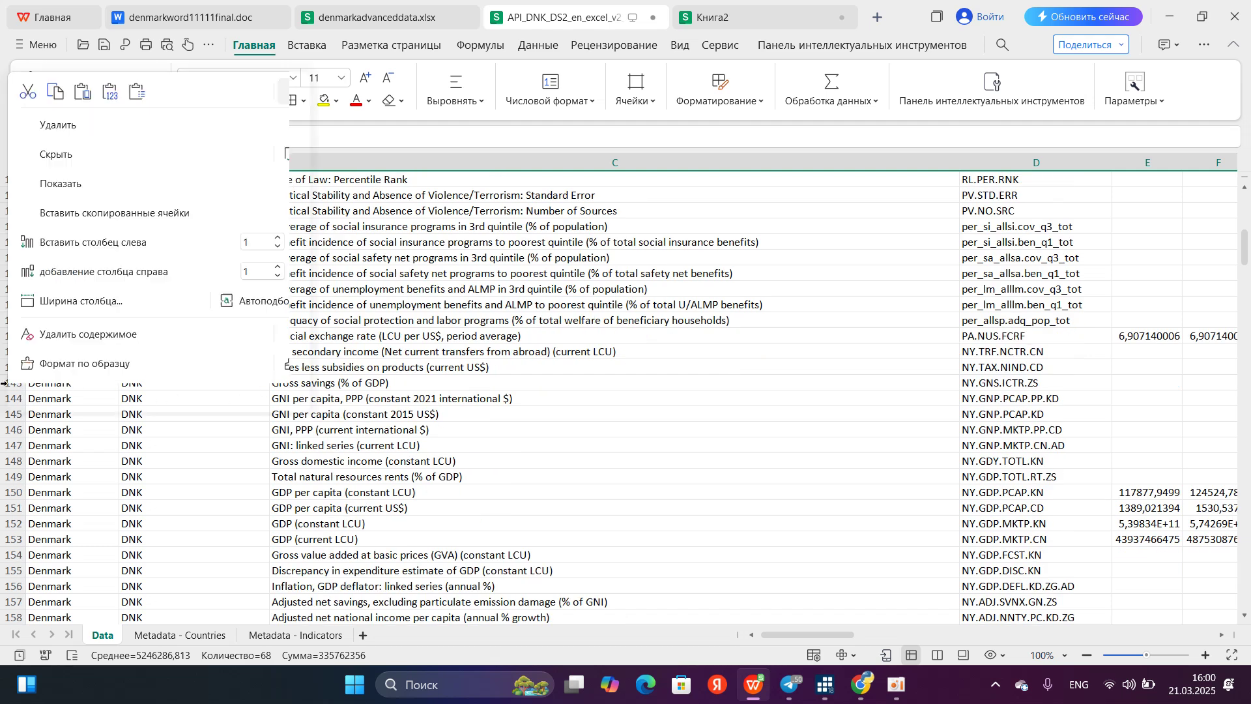
pyautogui.click(49, 93)
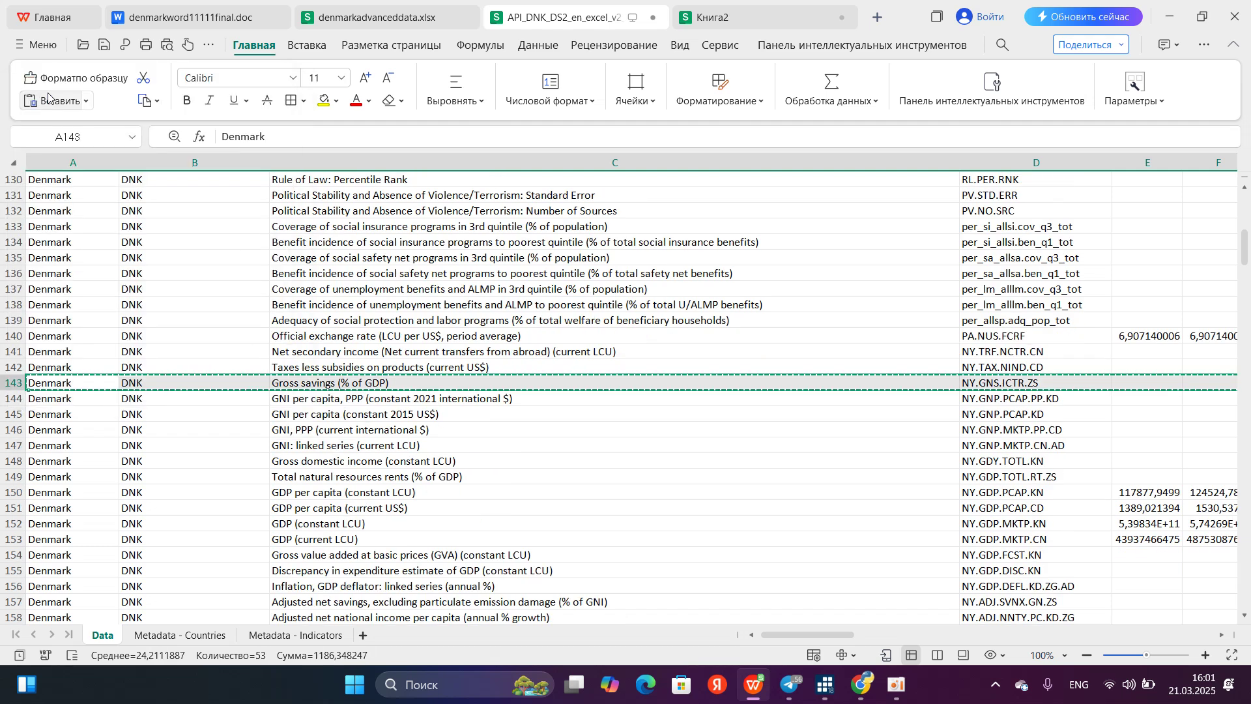
pyautogui.click(717, 17)
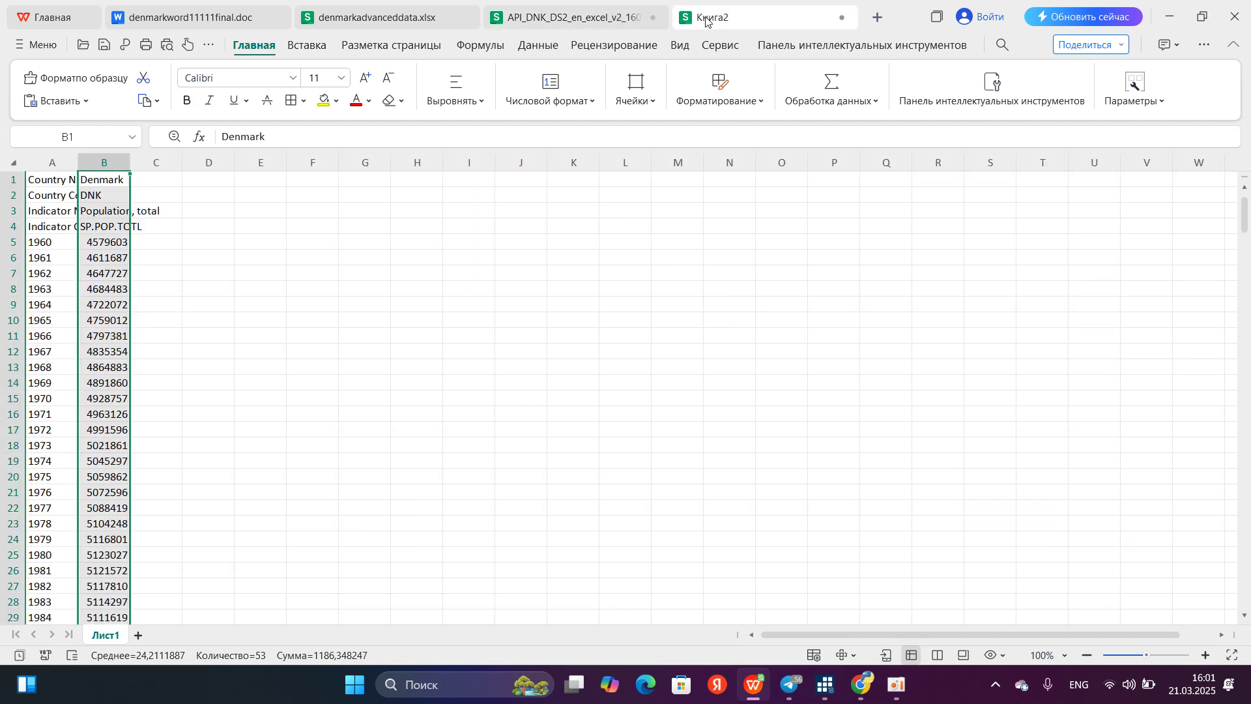
pyautogui.click(159, 159)
pyautogui.rightClick(159, 159)
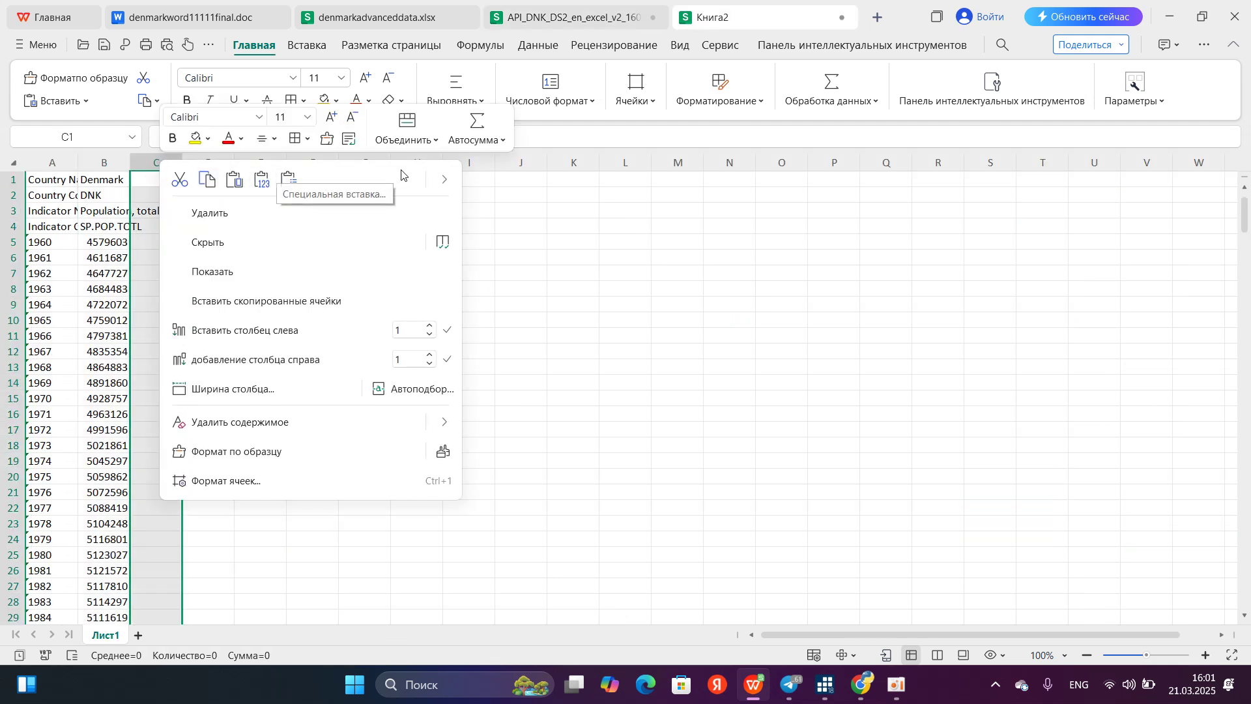
pyautogui.click(446, 186)
pyautogui.click(496, 188)
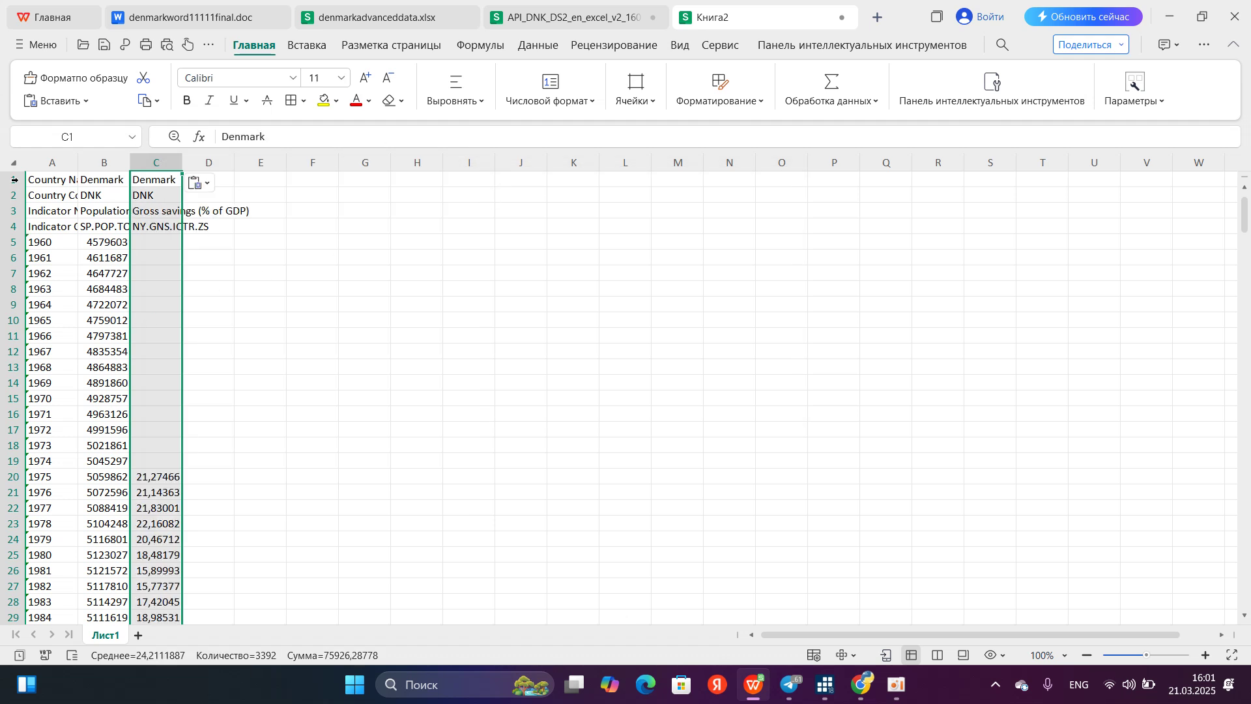
# Delete the Country Name, Country Code and Indicator Code rows, keeping Indicator Name as the header row
pyautogui.click(14, 179)
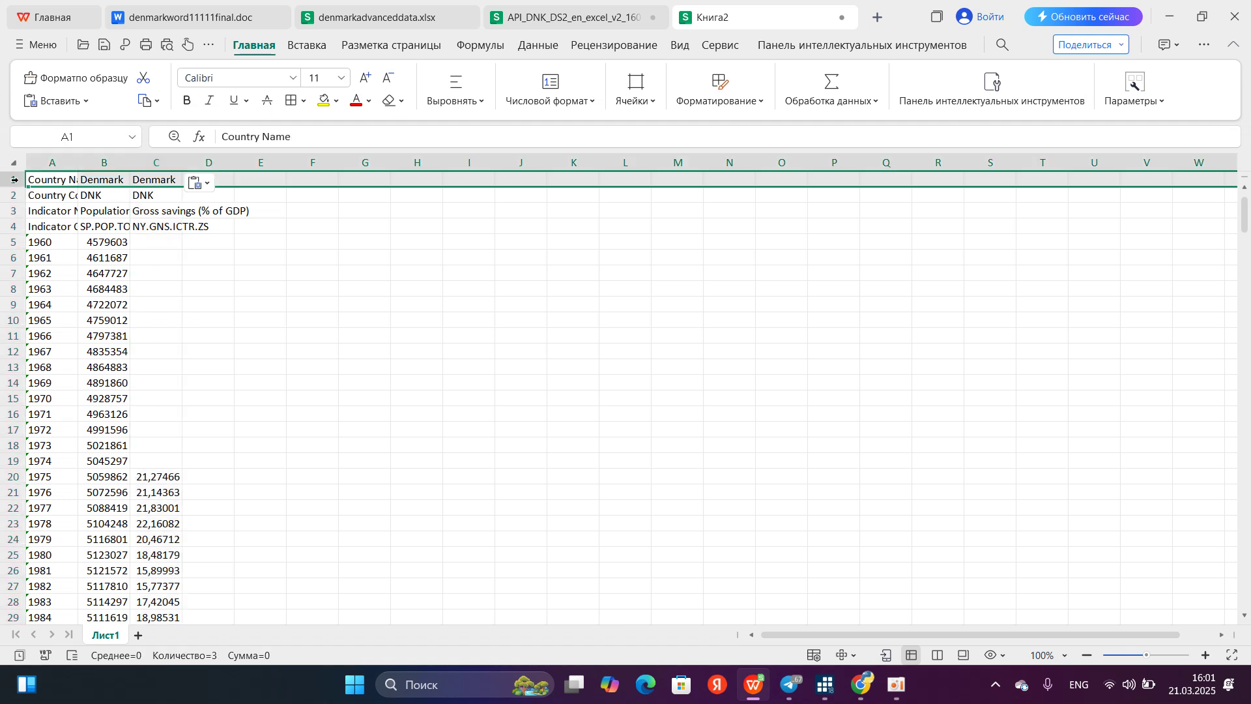
pyautogui.rightClick(14, 180)
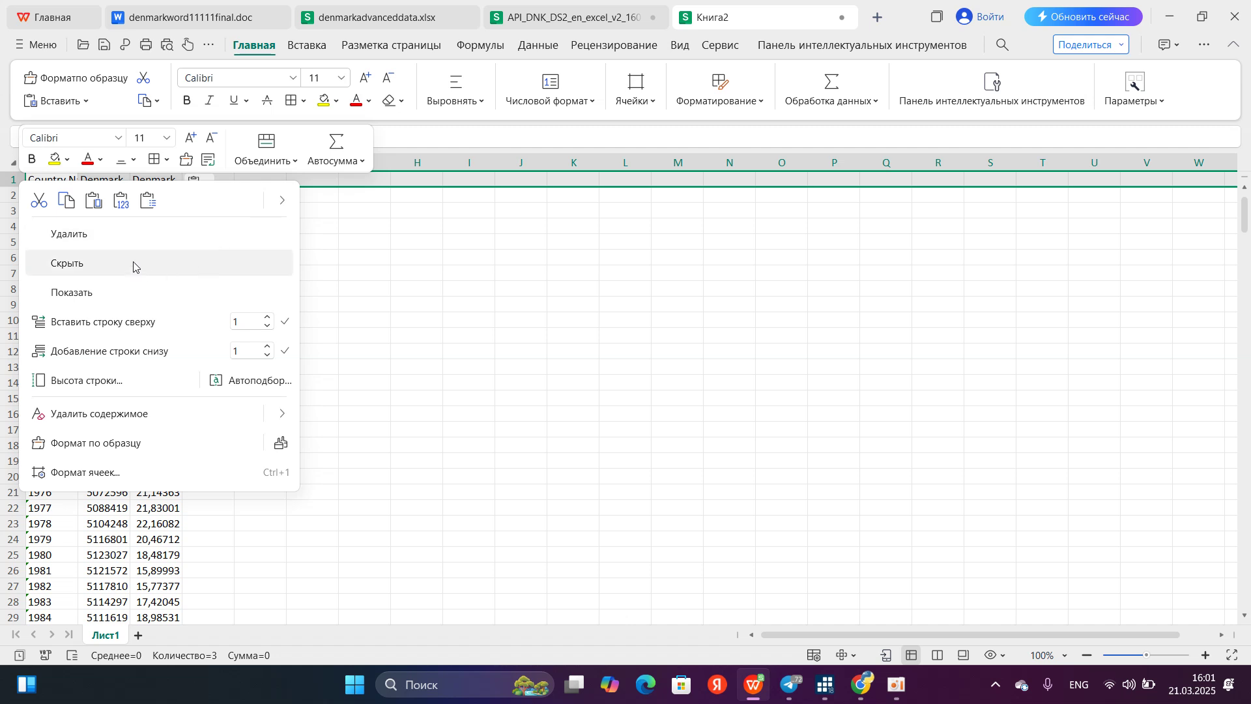
pyautogui.click(109, 242)
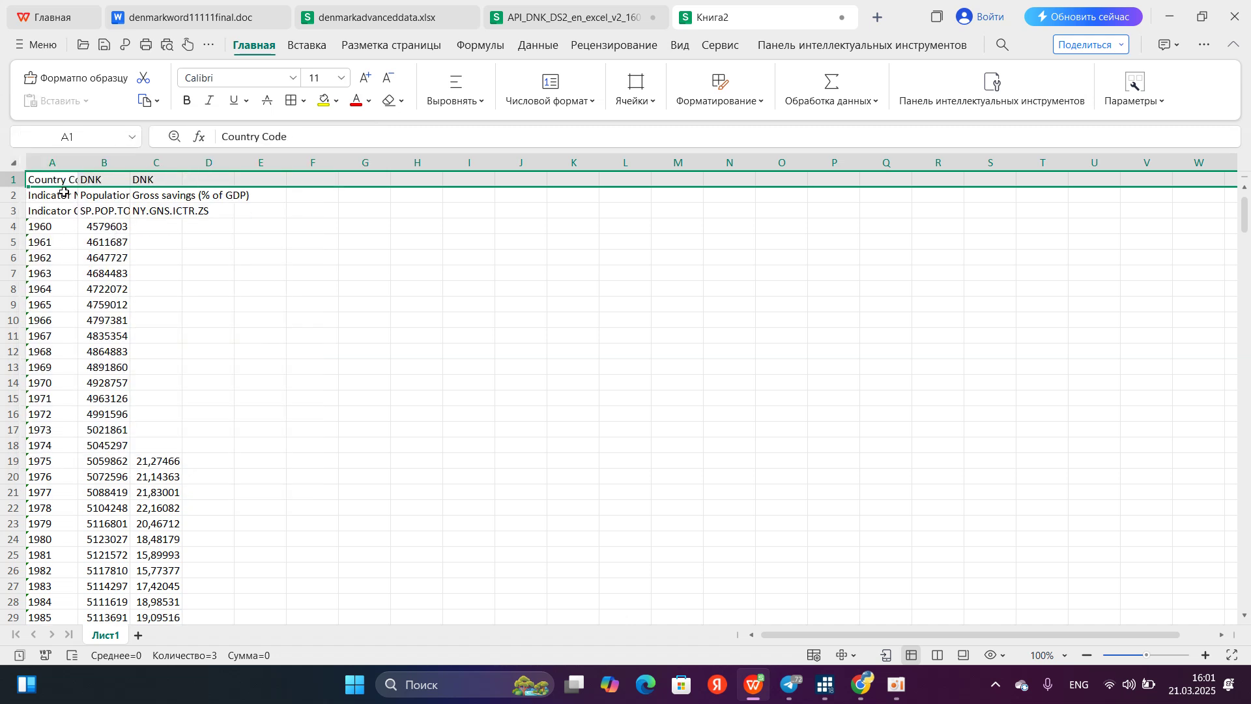
pyautogui.rightClick(6, 180)
pyautogui.click(60, 232)
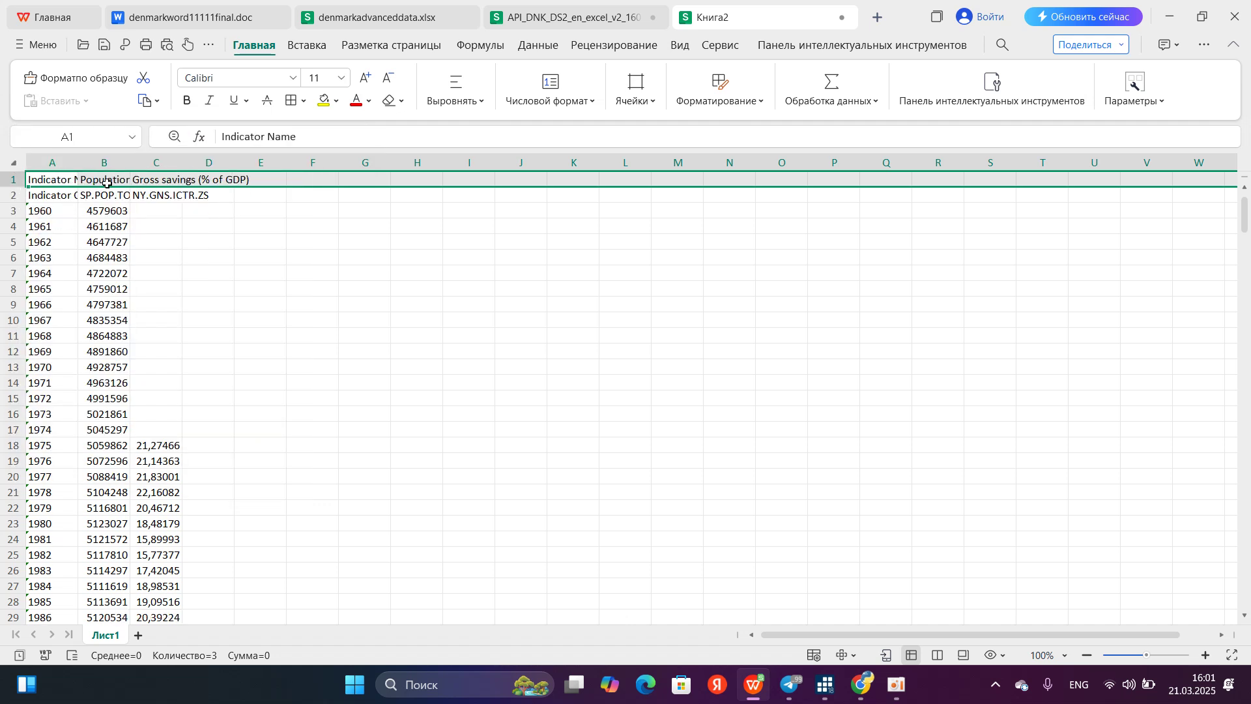
pyautogui.rightClick(10, 196)
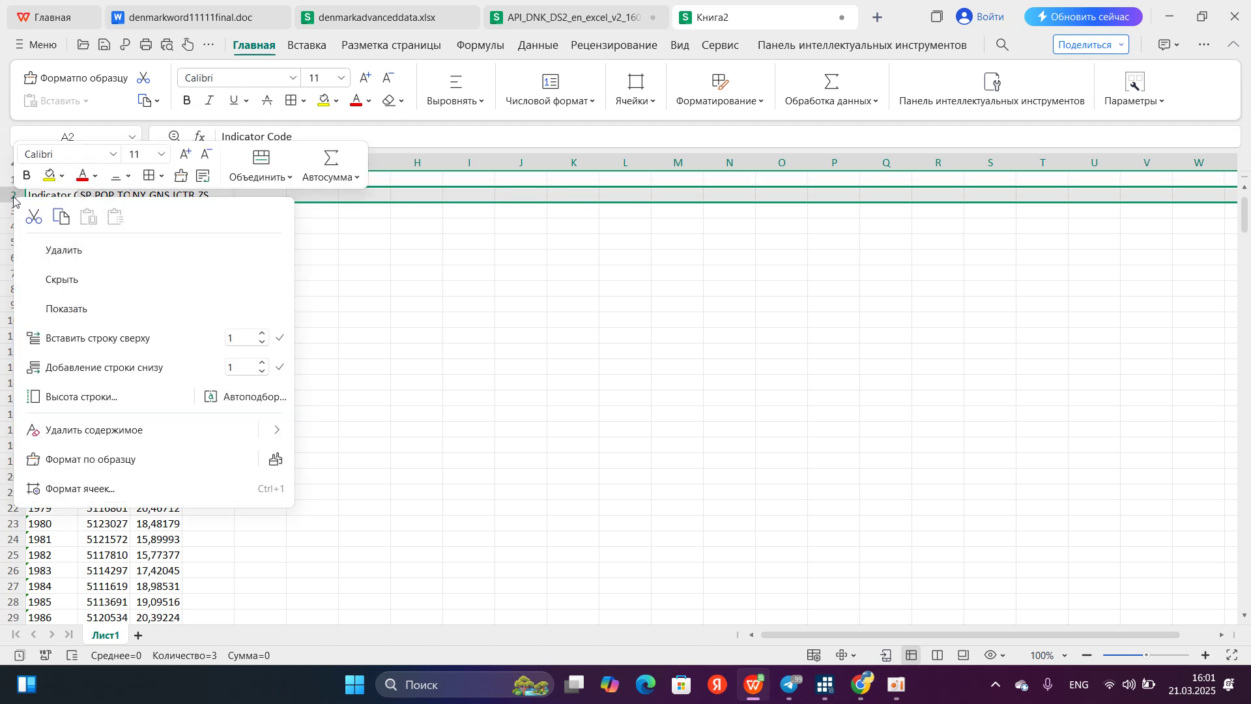
pyautogui.click(76, 257)
# Replace the header text in cell A1 with "Years"
pyautogui.doubleClick(68, 181)
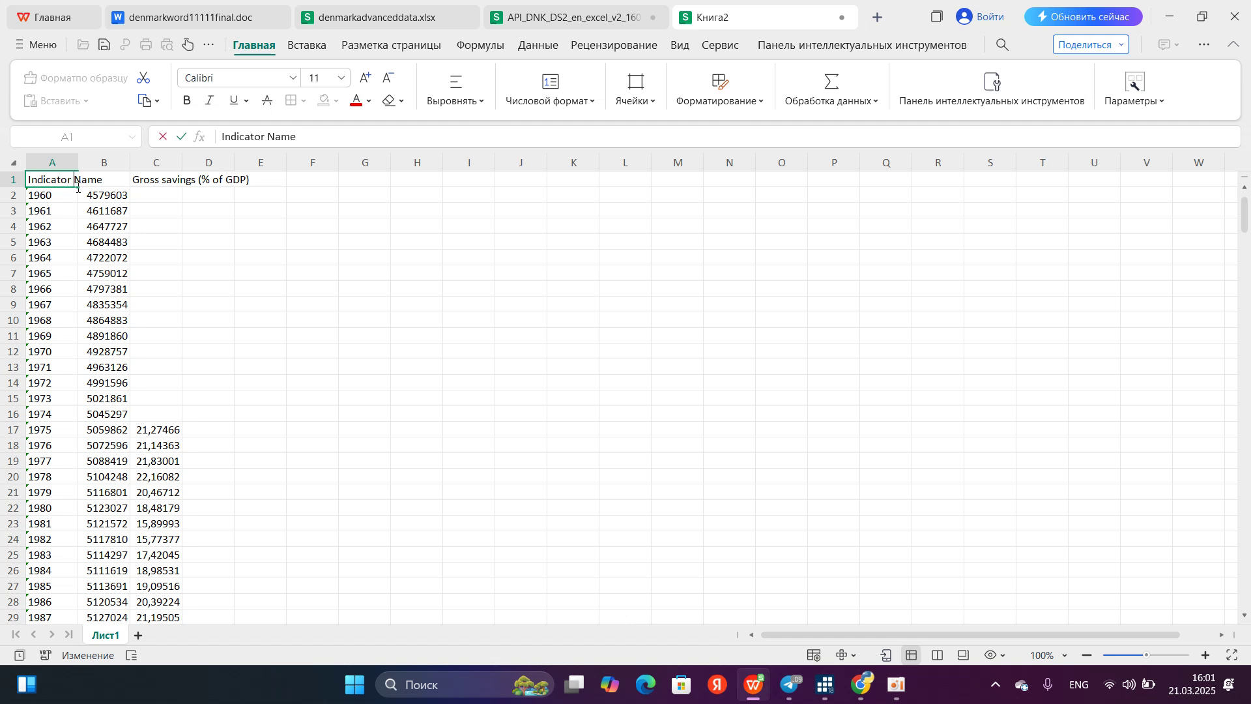
pyautogui.press('BackSpace')
pyautogui.press('BackSpace')
pyautogui.press('BackSpace')
pyautogui.press('BackSpace')
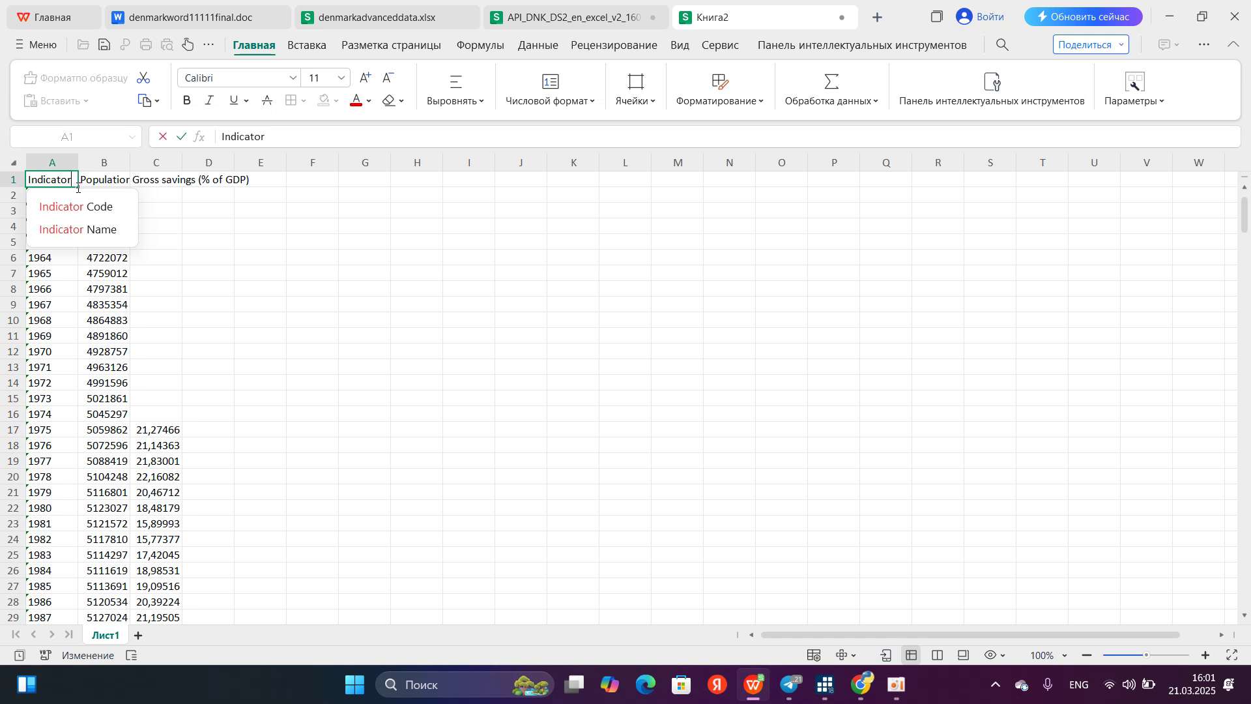
pyautogui.press('BackSpace')
pyautogui.press('BackSpace')
pyautogui.press('BackSpace')
pyautogui.press('BackSpace')
pyautogui.press('BackSpace')
pyautogui.press('BackSpace')
pyautogui.press('BackSpace')
pyautogui.press('BackSpace')
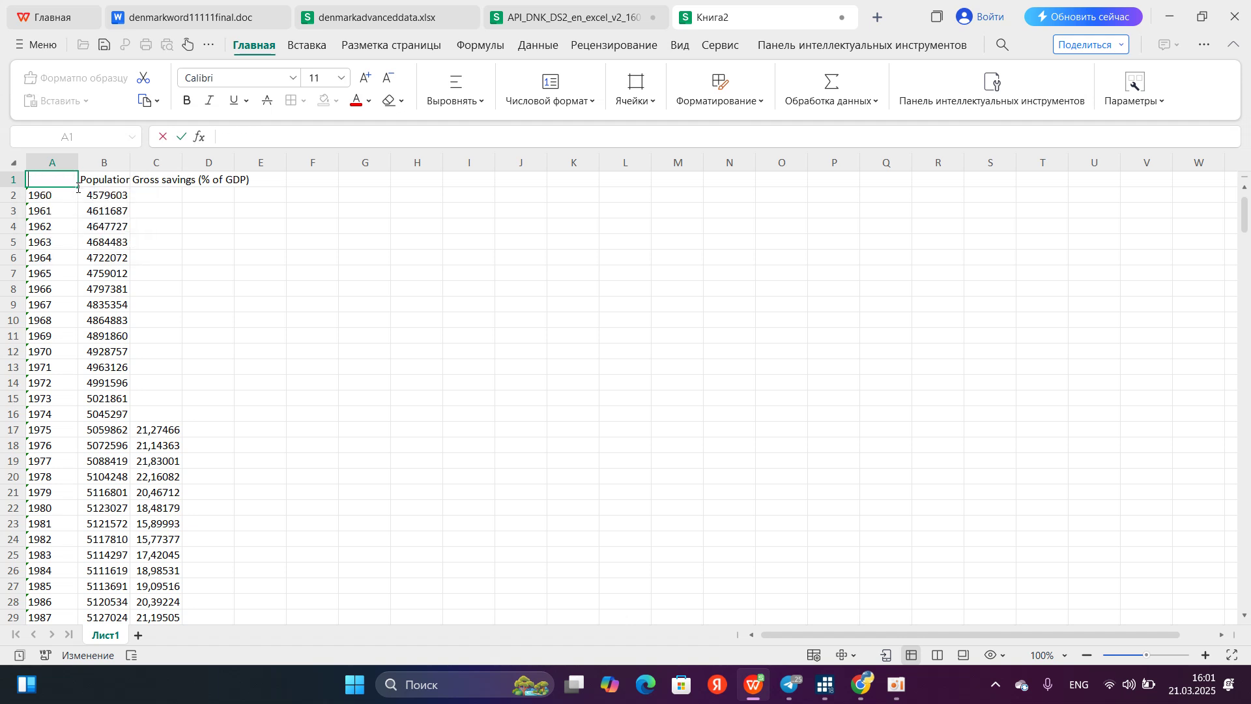
pyautogui.write('Years')
# Rename the population header in cell B1 to "Population_total"
pyautogui.click(115, 178)
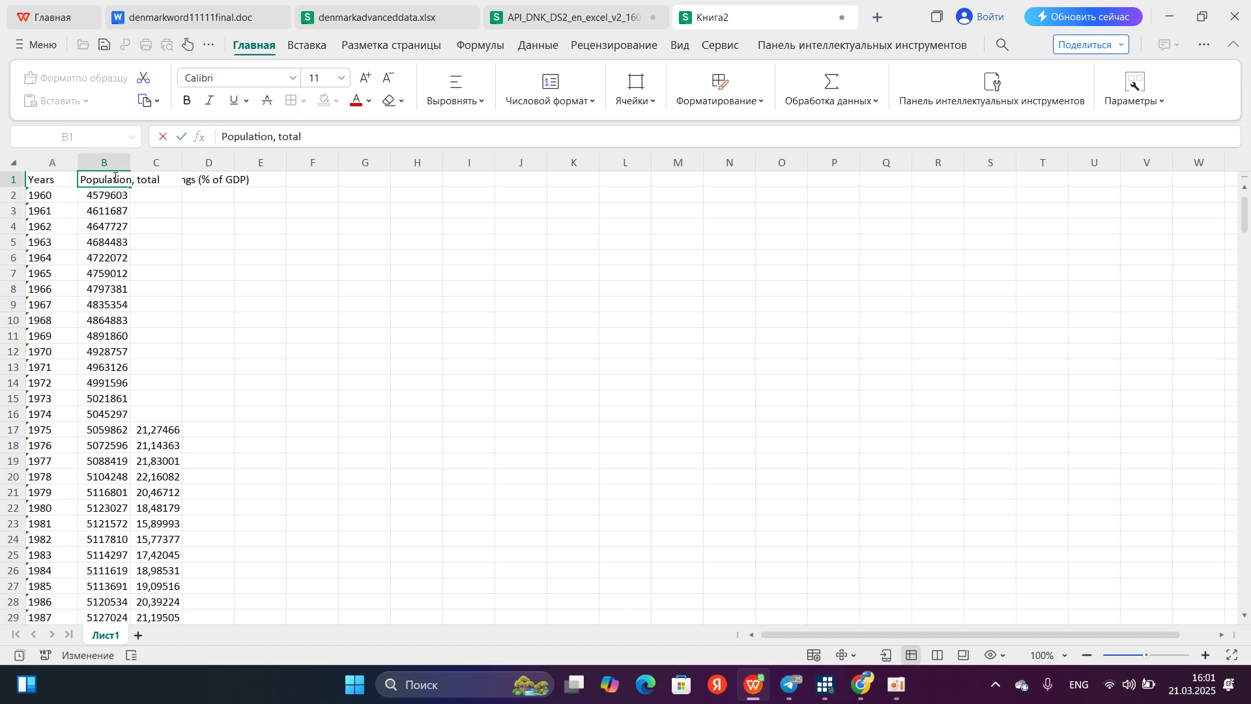
pyautogui.press('BackSpace')
pyautogui.press('BackSpace')
pyautogui.press('BackSpace')
pyautogui.press('BackSpace')
pyautogui.press('BackSpace')
pyautogui.press('BackSpace')
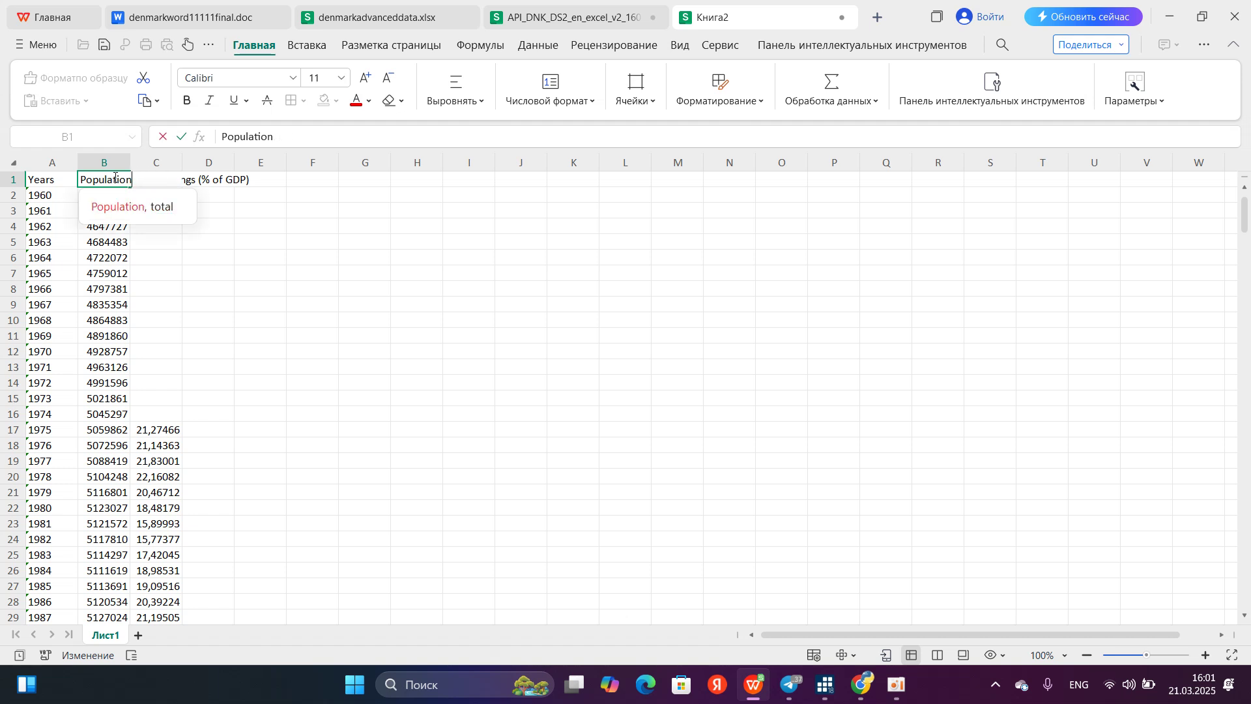
pyautogui.write('_total')
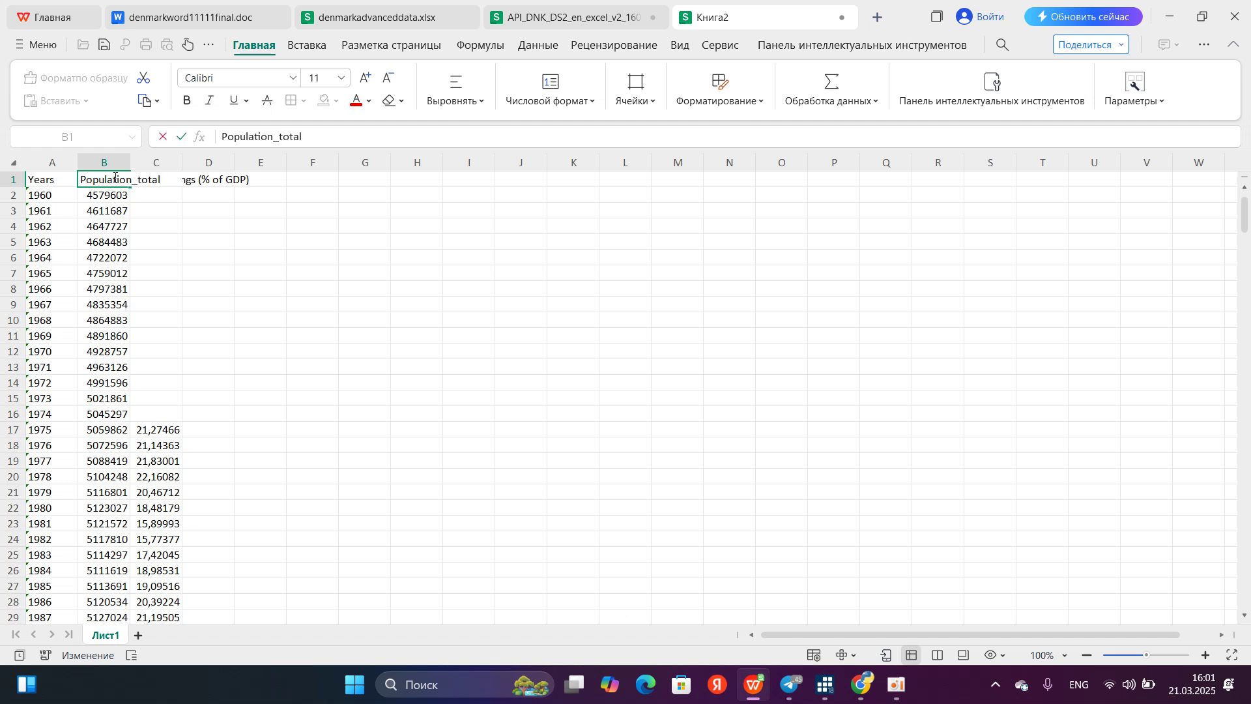
# Rename the savings header in cell C1 to "Gross_savings"
pyautogui.click(171, 161)
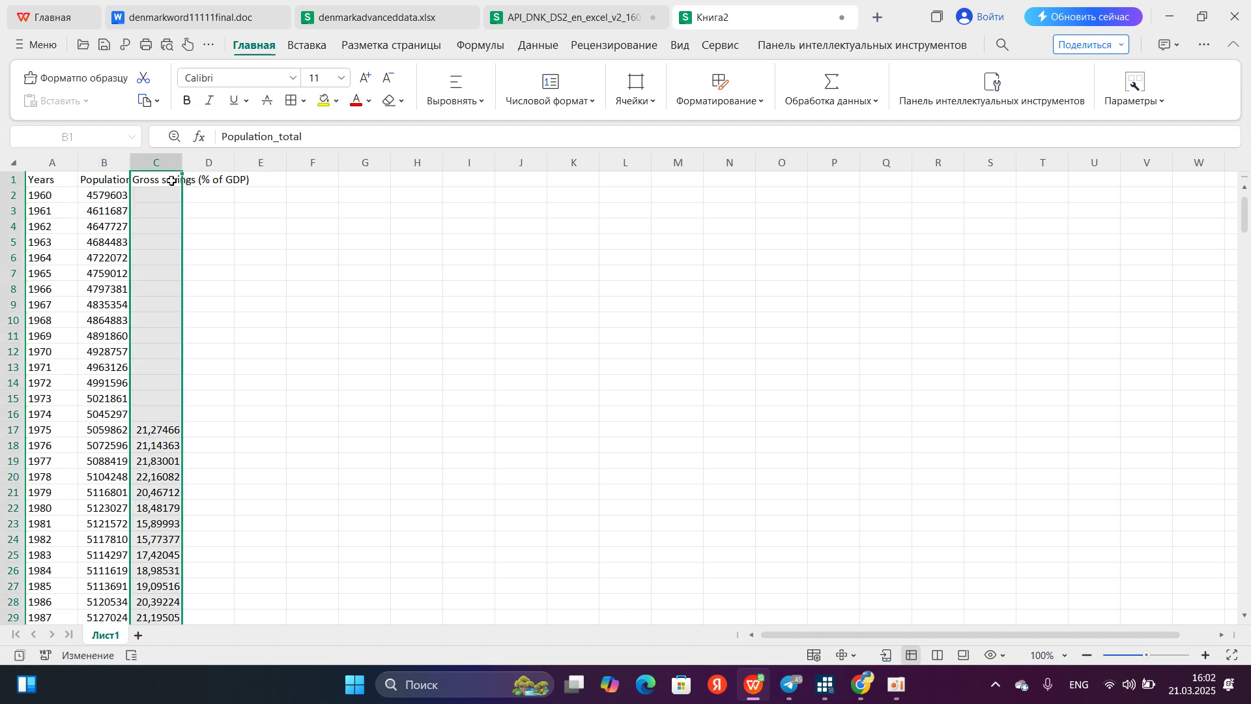
pyautogui.click(156, 181)
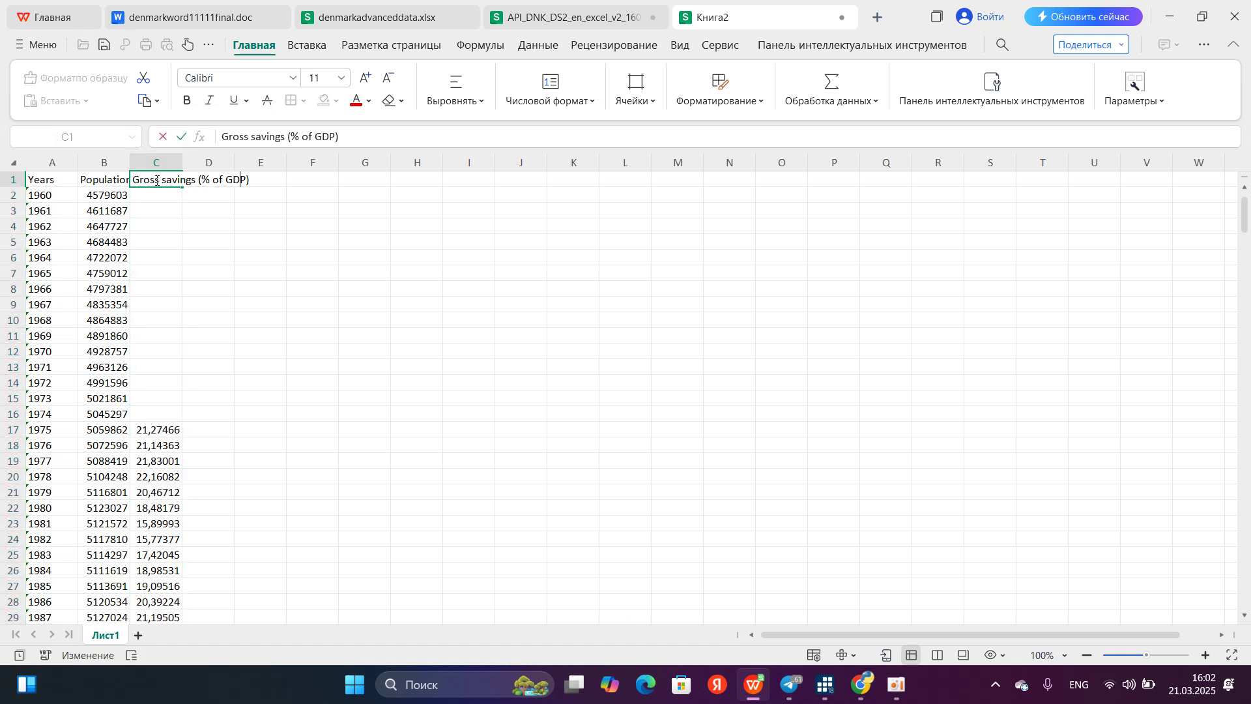
pyautogui.press('BackSpace')
pyautogui.press('BackSpace')
pyautogui.press('BackSpace')
pyautogui.press('BackSpace')
pyautogui.press('BackSpace')
pyautogui.press('BackSpace')
pyautogui.press('BackSpace')
pyautogui.press('BackSpace')
pyautogui.press('BackSpace')
pyautogui.press('BackSpace')
pyautogui.press('BackSpace')
pyautogui.press('BackSpace')
pyautogui.press('BackSpace')
pyautogui.press('BackSpace')
pyautogui.press('BackSpace')
pyautogui.press('BackSpace')
pyautogui.press('BackSpace')
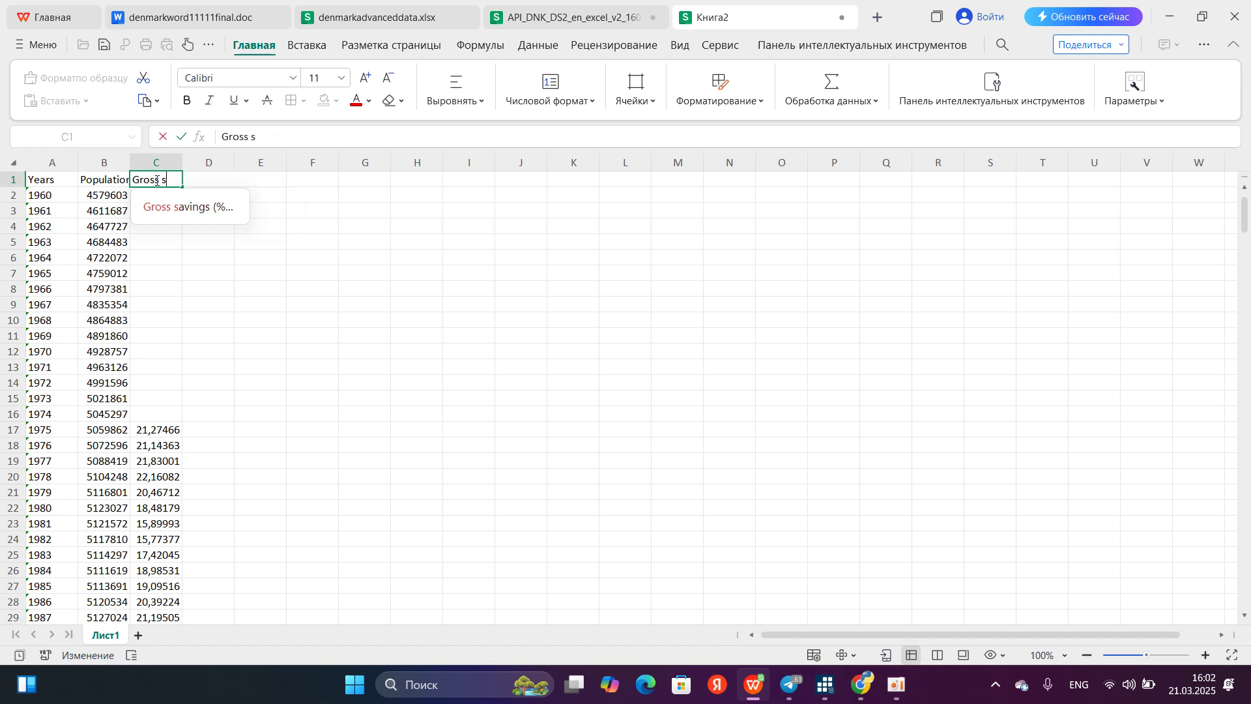
pyautogui.write('_')
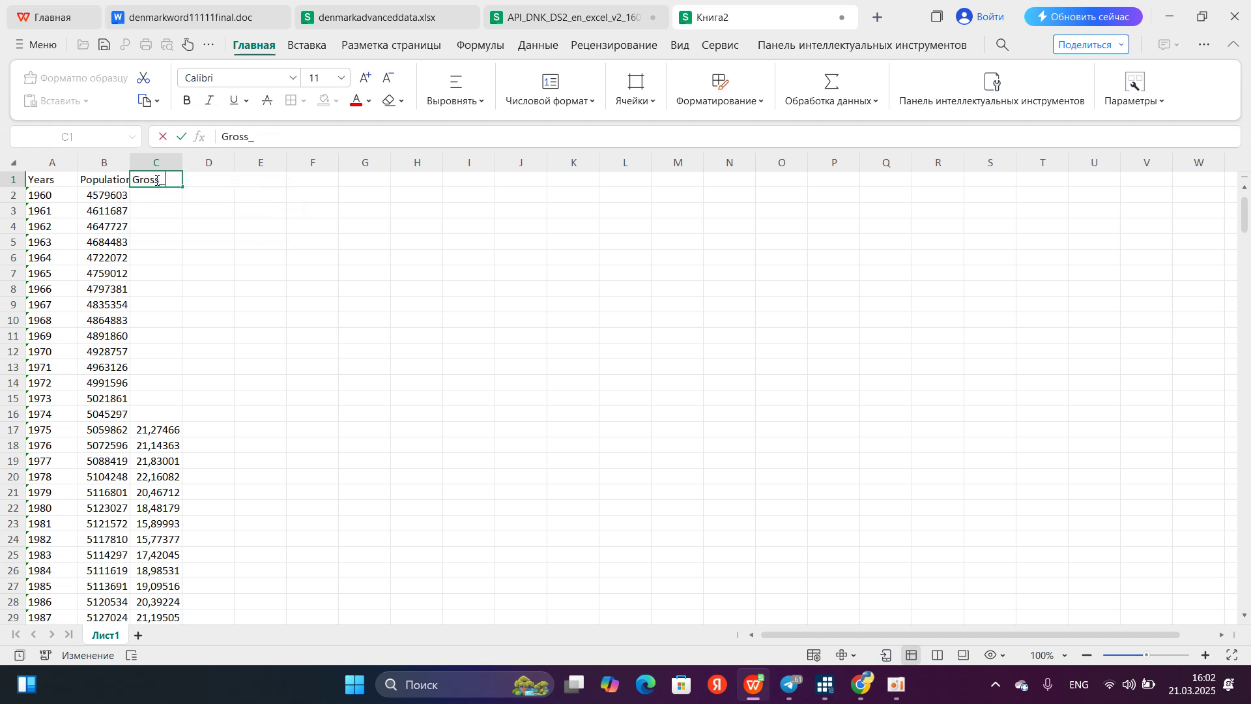
pyautogui.write('savings')
pyautogui.click(197, 195)
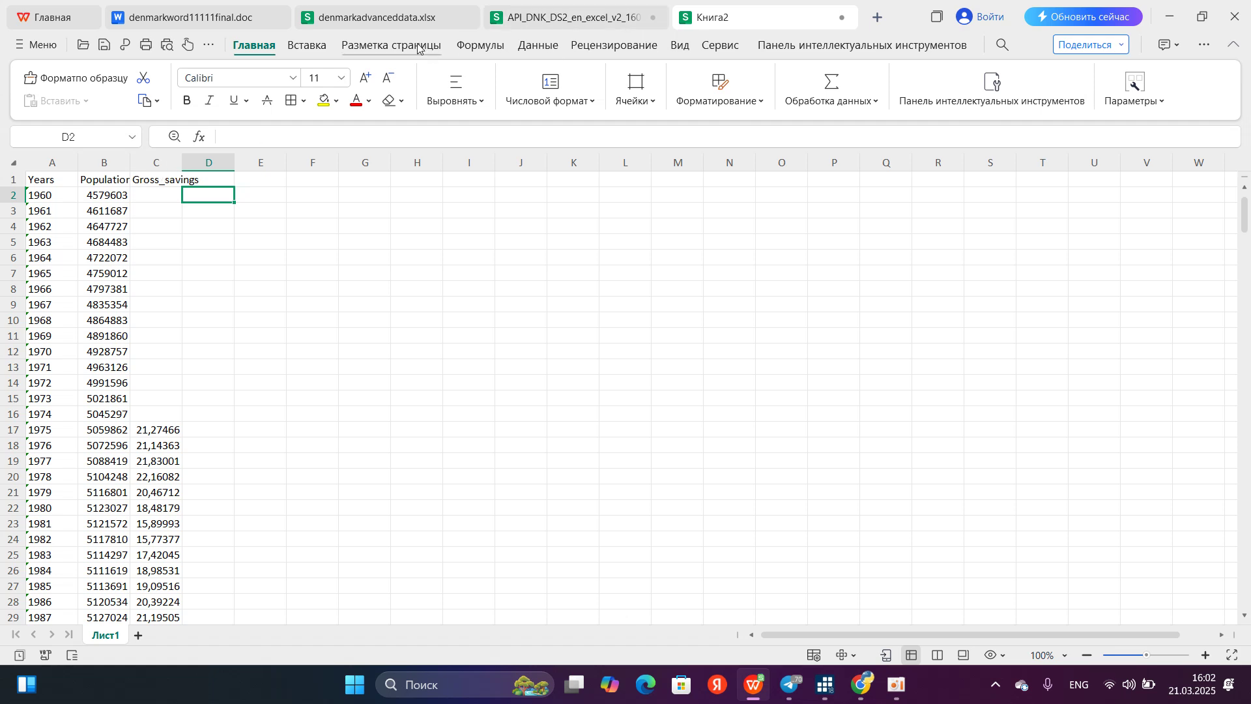
# Review the prepared indicator columns in denmarkadvanceddata.xlsx from the header row through the last year
pyautogui.click(395, 20)
pyautogui.scroll(-20, 199, 365)
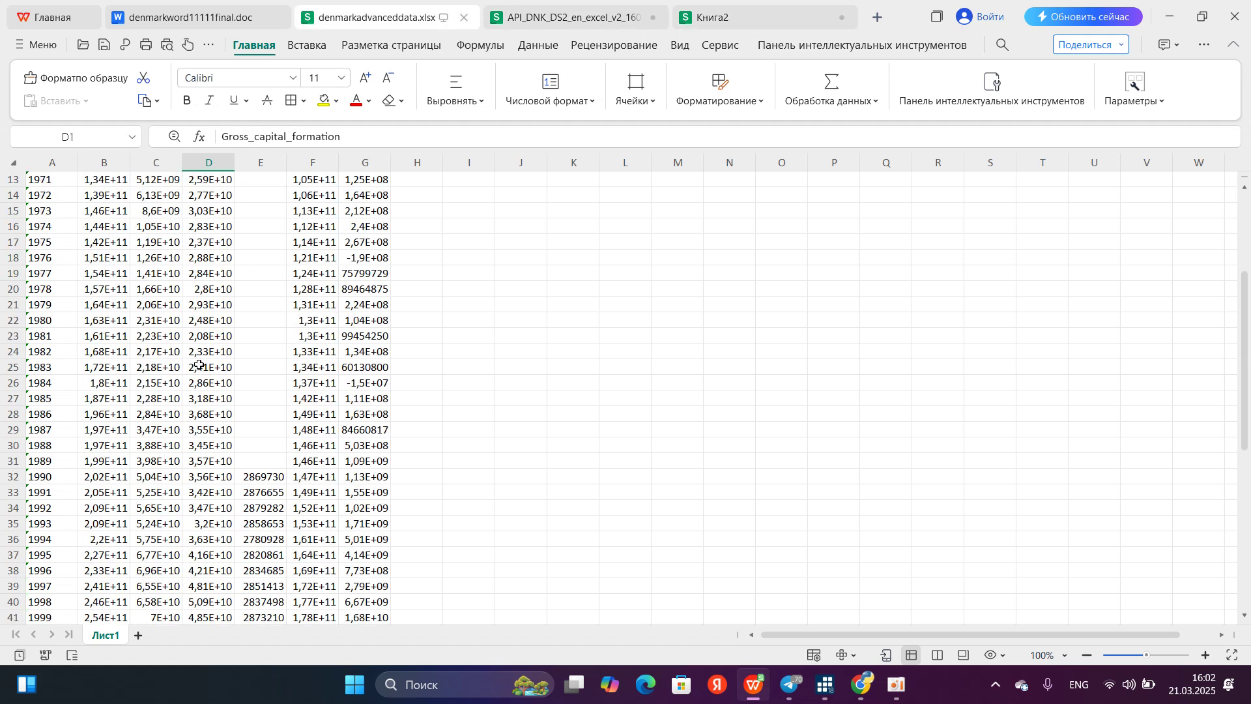
pyautogui.scroll(20, 199, 365)
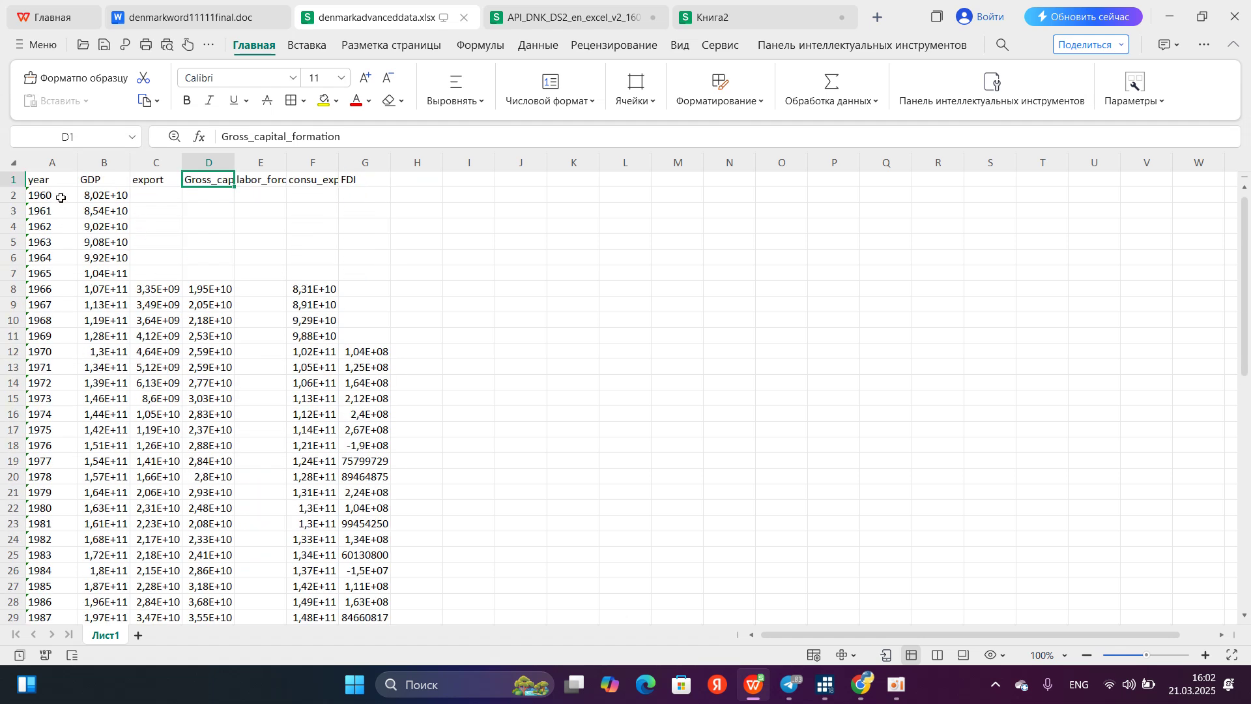
pyautogui.scroll(-11, 83, 269)
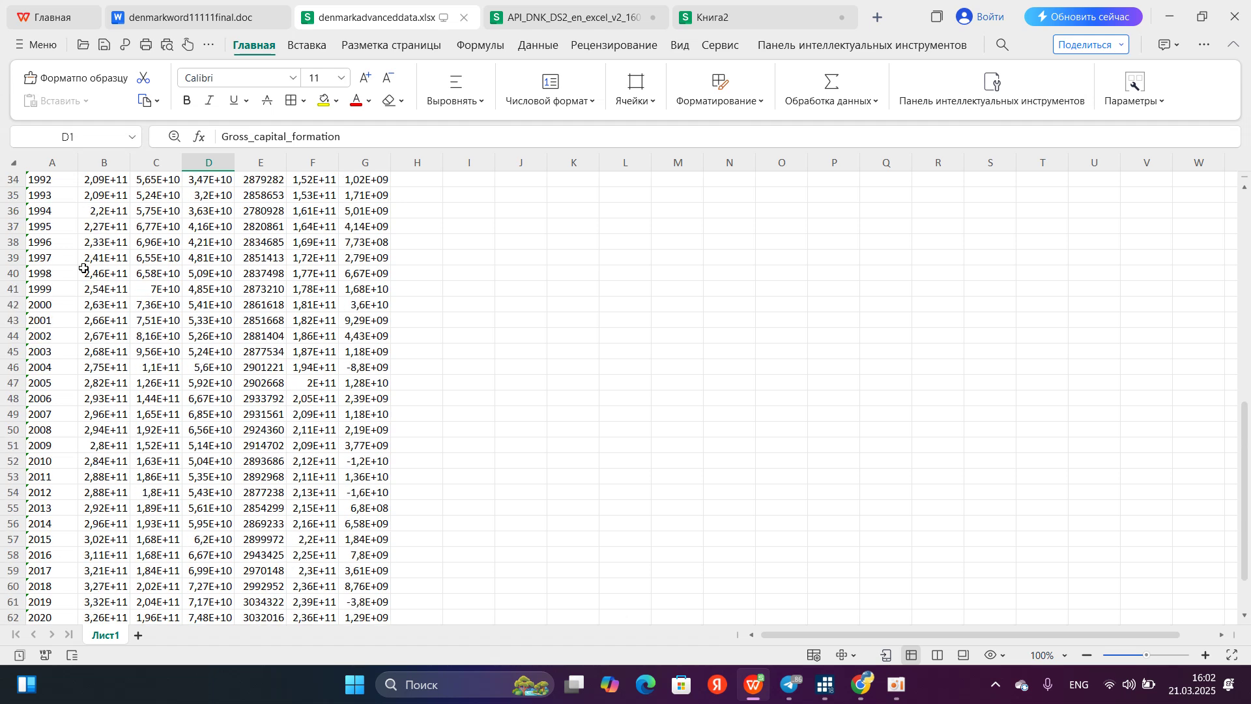
pyautogui.scroll(-6, 84, 269)
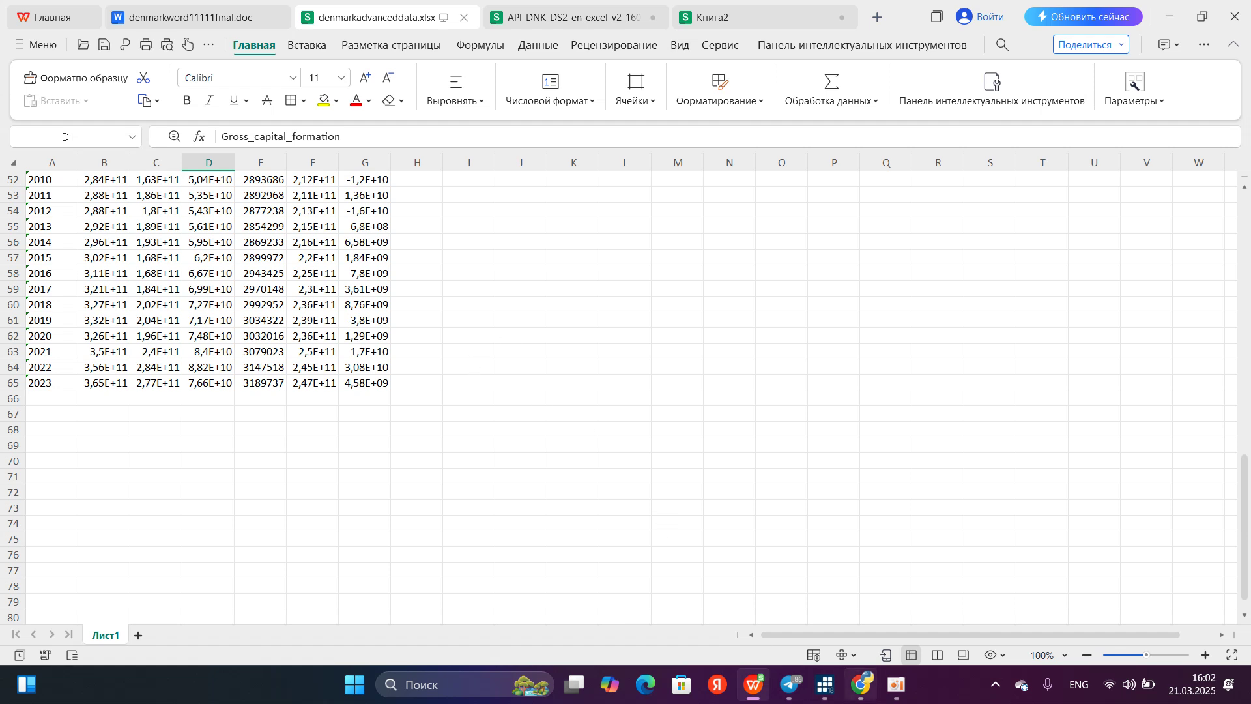
# Switch to Stata, and launch a new, empty StataMP 18 (64-bit) session
pyautogui.click(828, 688)
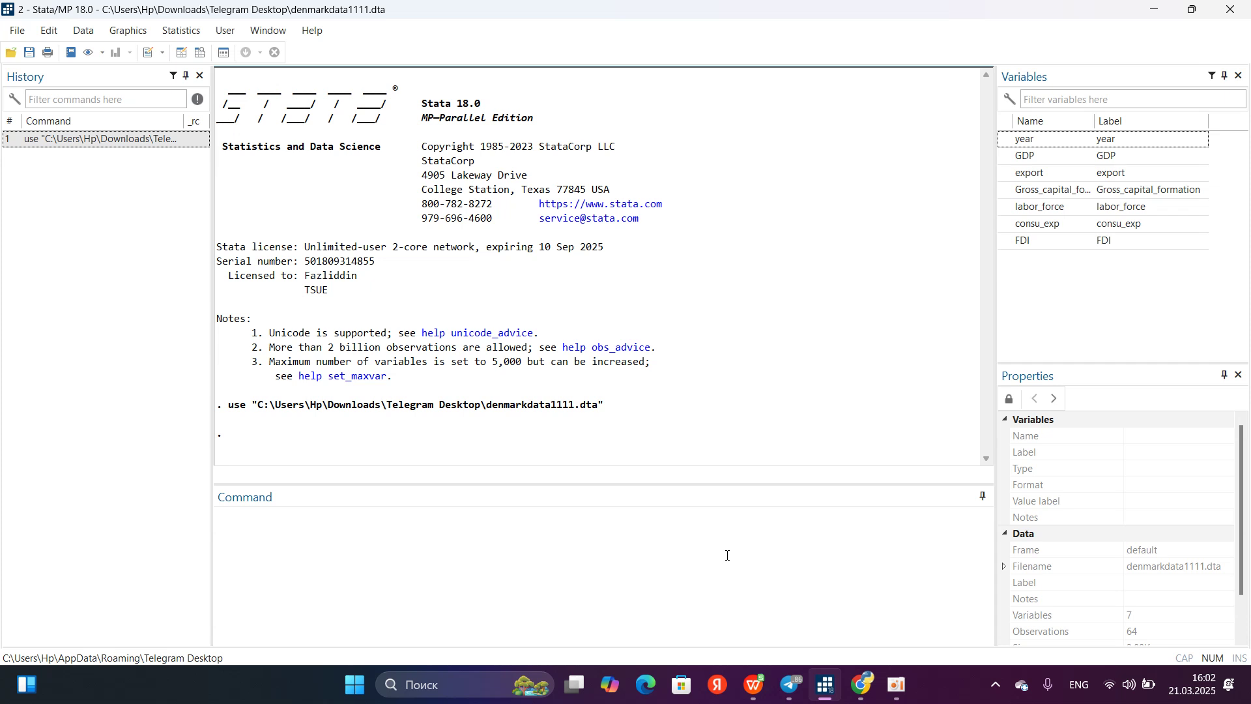
pyautogui.moveTo(820, 693)
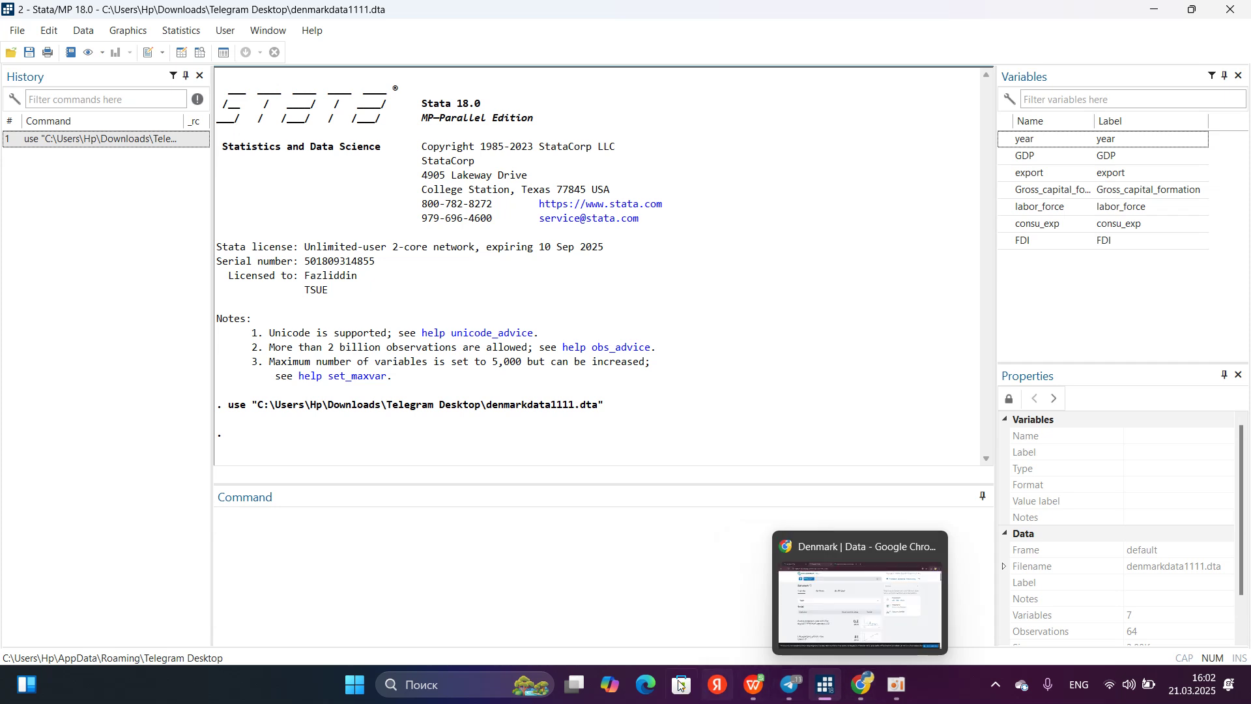
pyautogui.click(507, 686)
pyautogui.write('stataMP 18 (64-bit')
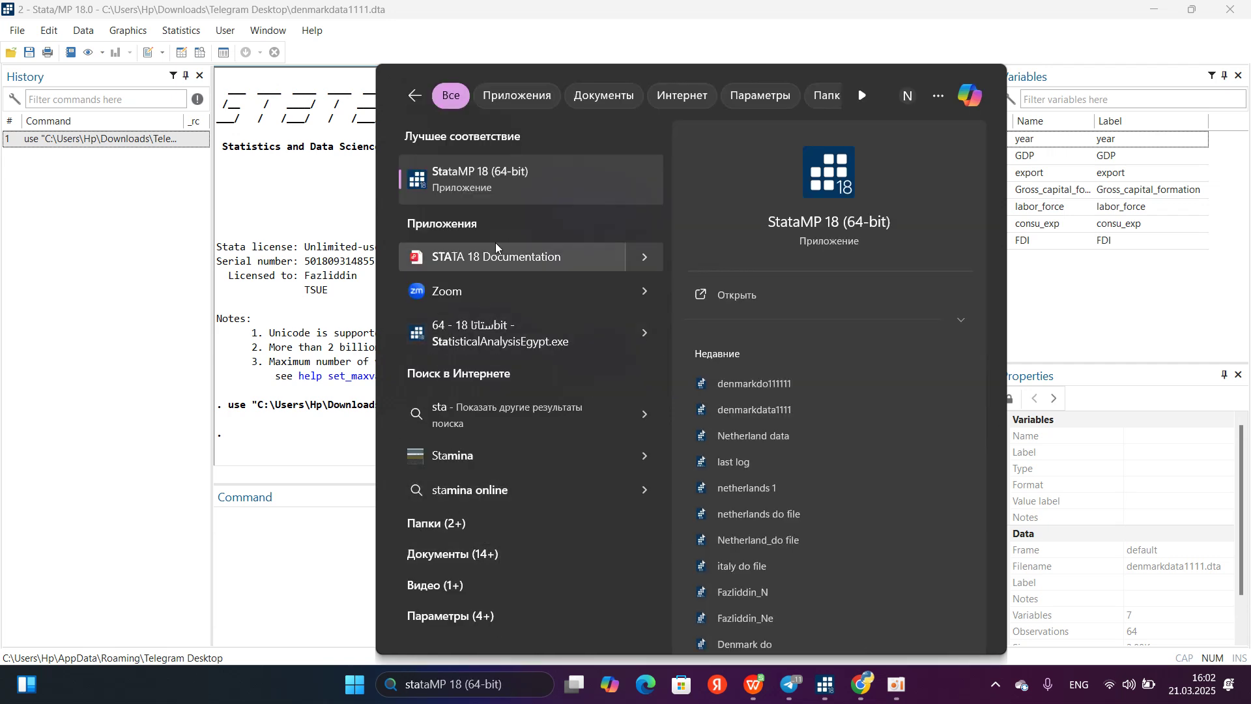
pyautogui.click(528, 194)
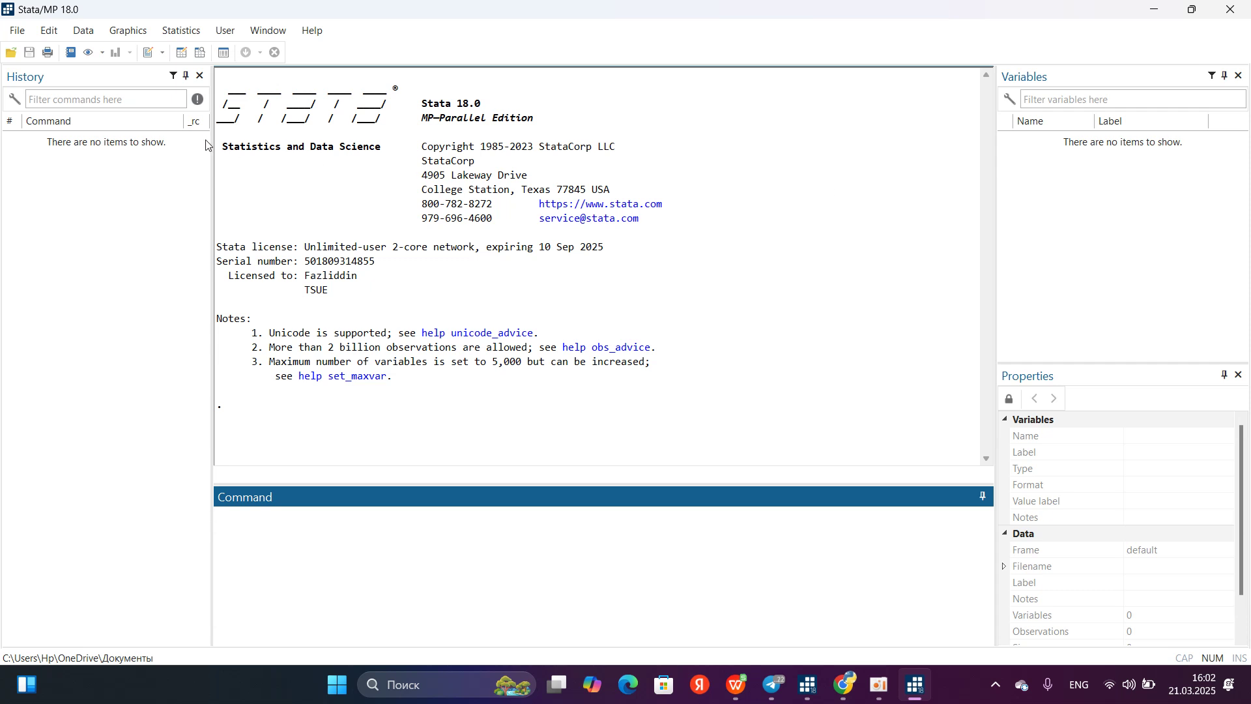
# Import the worksheet Лист1 of denmarkadvanceddata.xlsx from the desktop, using the first row as variable names
pyautogui.click(19, 33)
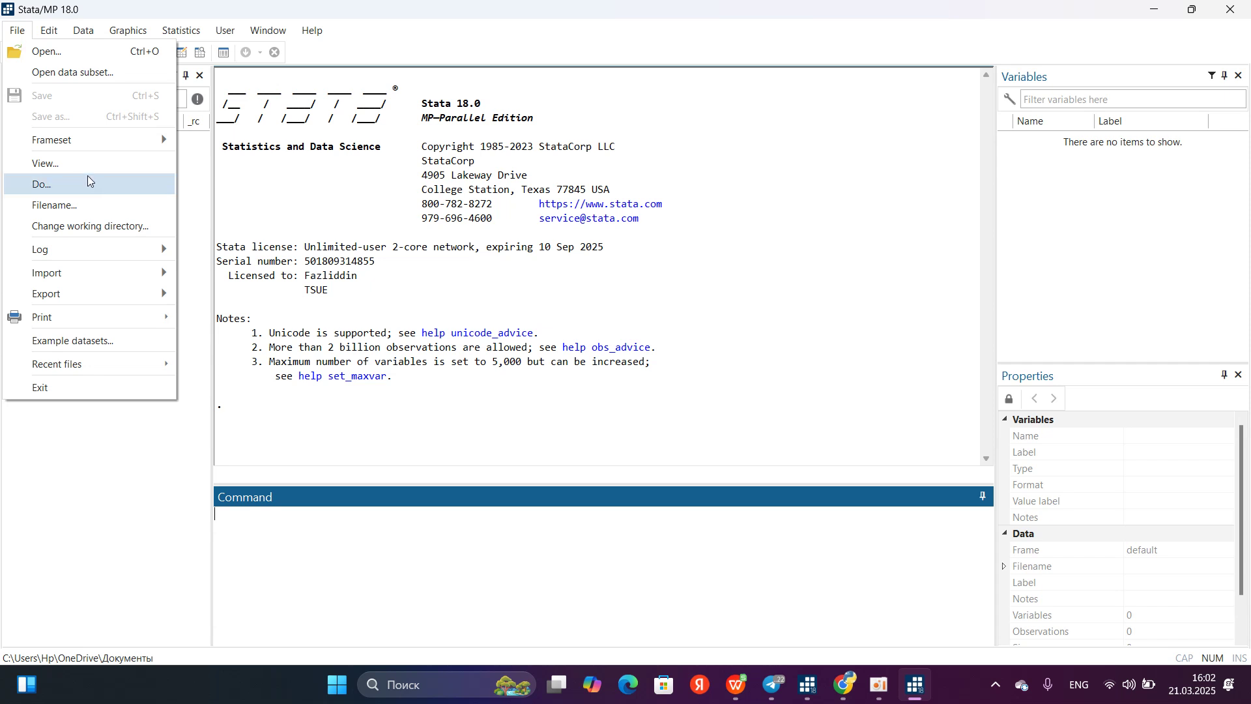
pyautogui.moveTo(142, 285)
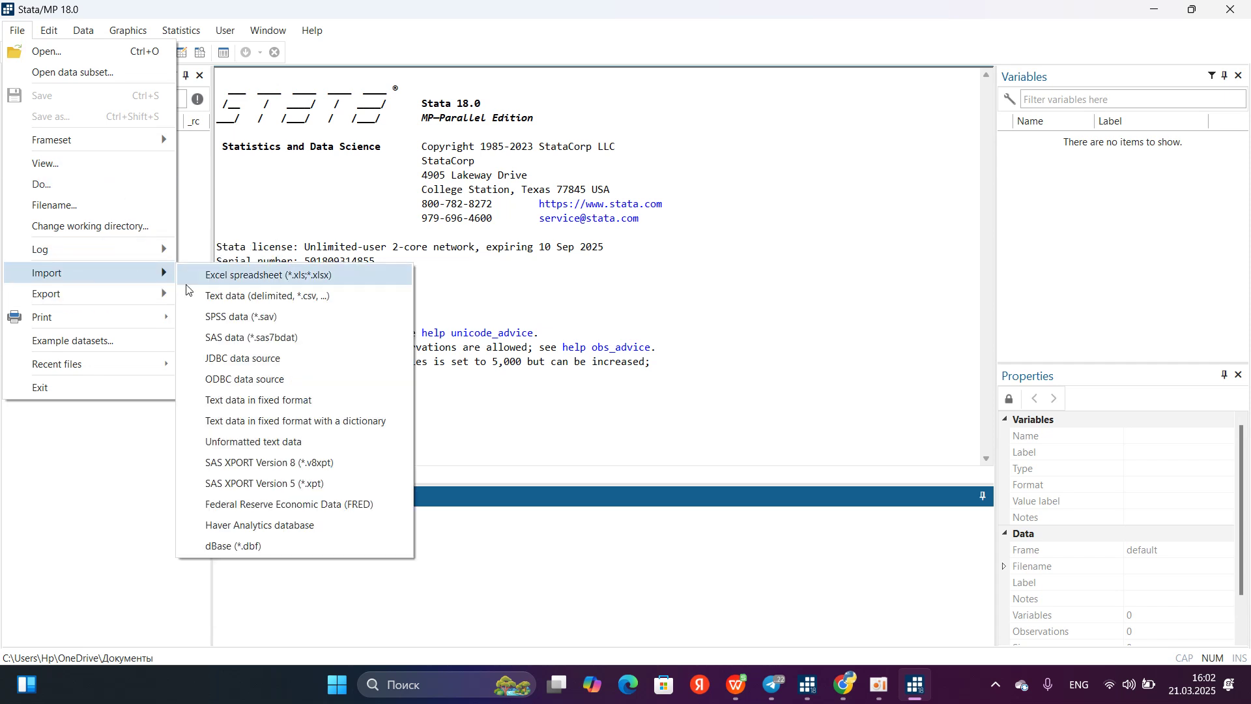
pyautogui.click(219, 283)
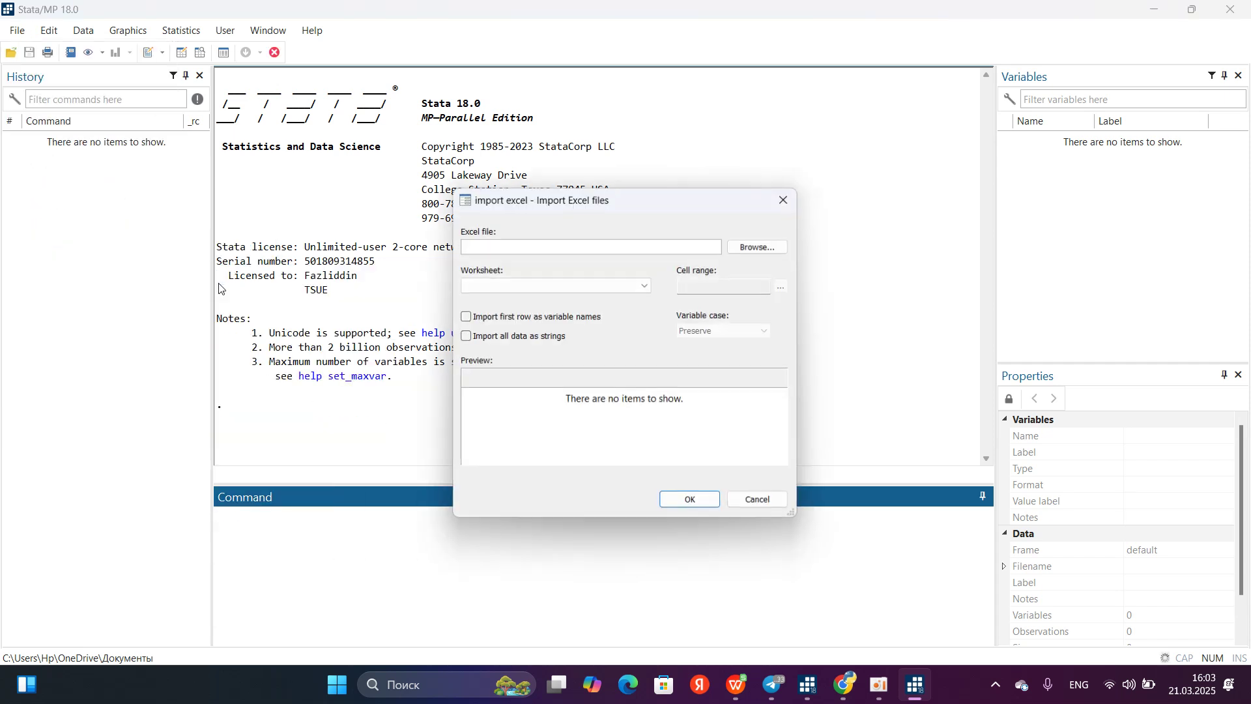
pyautogui.click(772, 248)
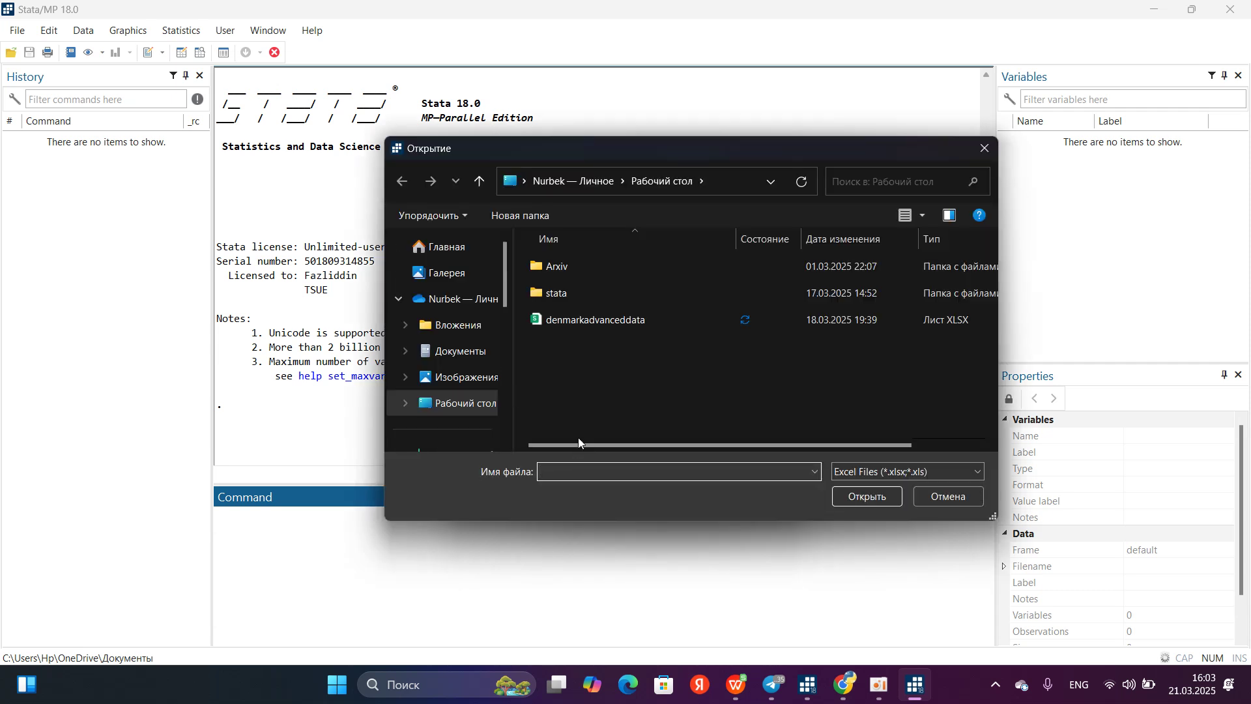
pyautogui.click(623, 319)
pyautogui.click(877, 496)
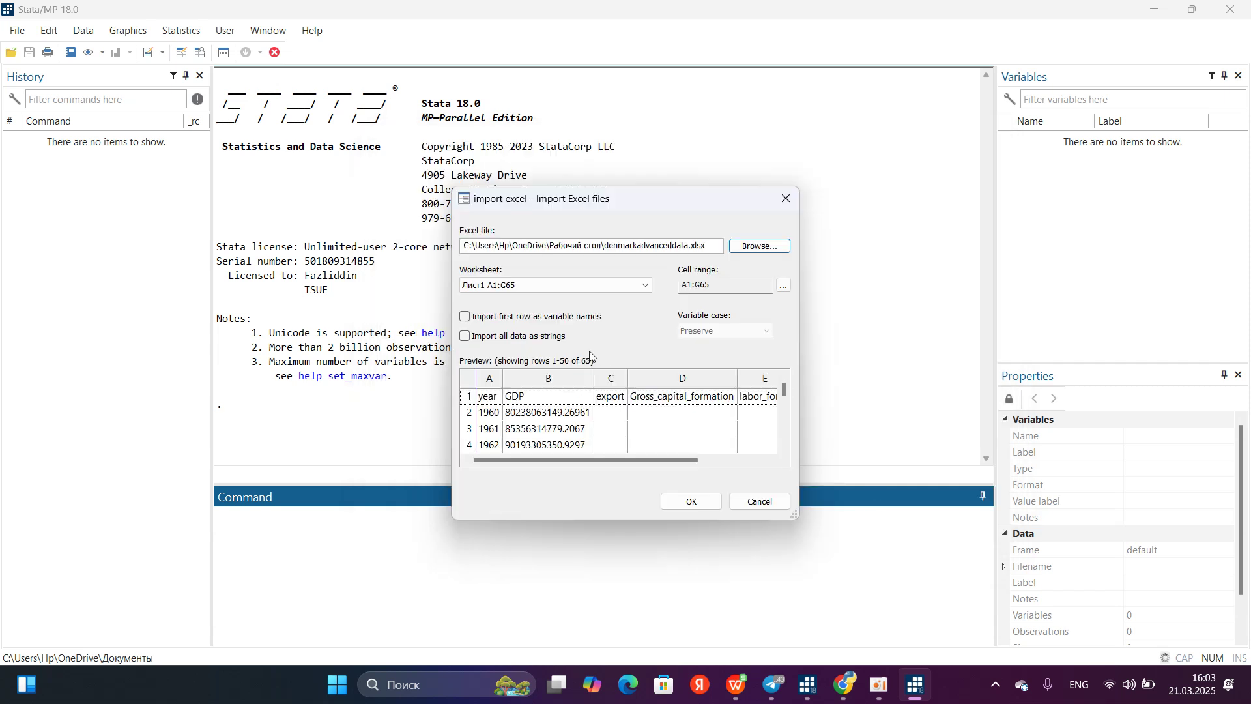
pyautogui.click(464, 318)
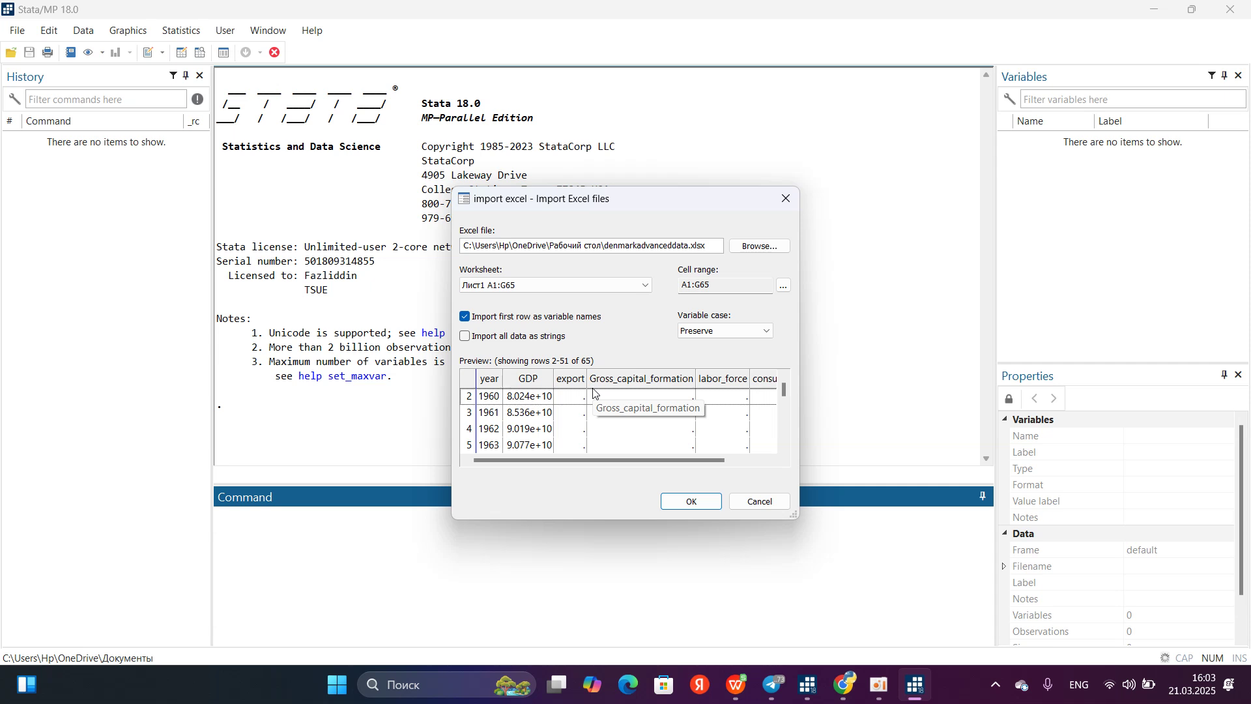
pyautogui.click(683, 502)
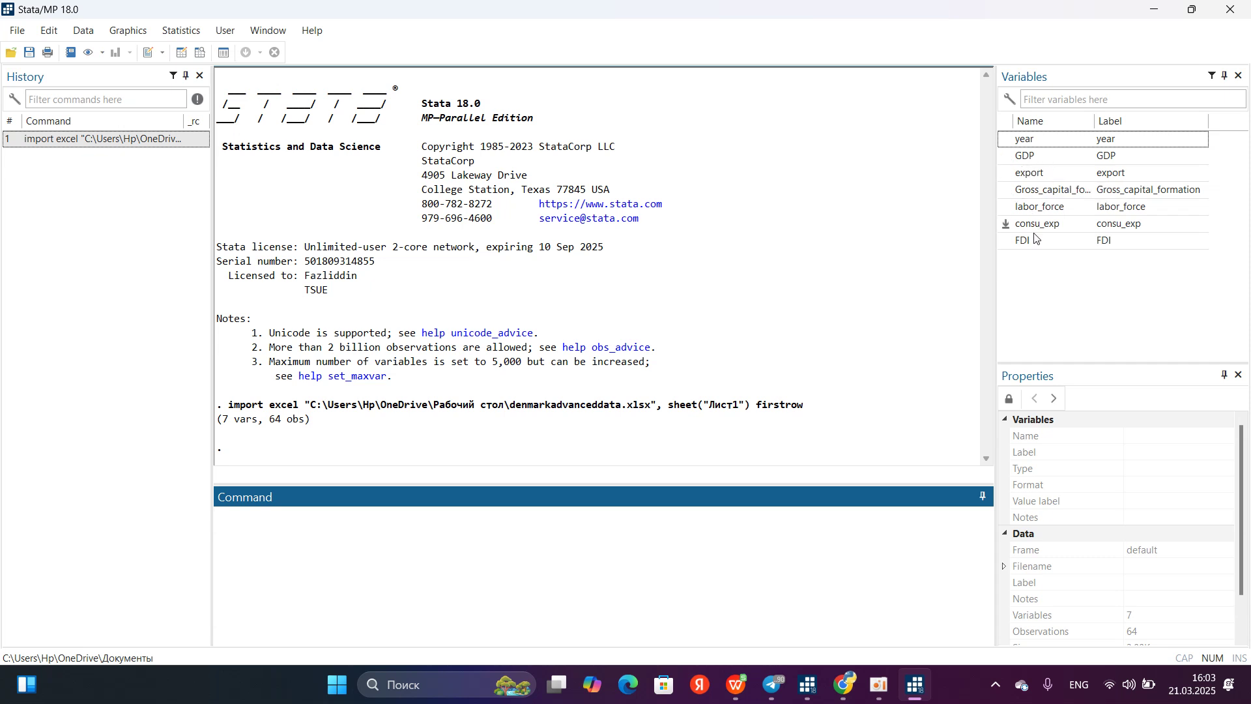
# Switch to the Stata session holding denmarkdata1111.dta, and open the desktop do-file denmarkdo111111 in the Do-file Editor
pyautogui.click(808, 684)
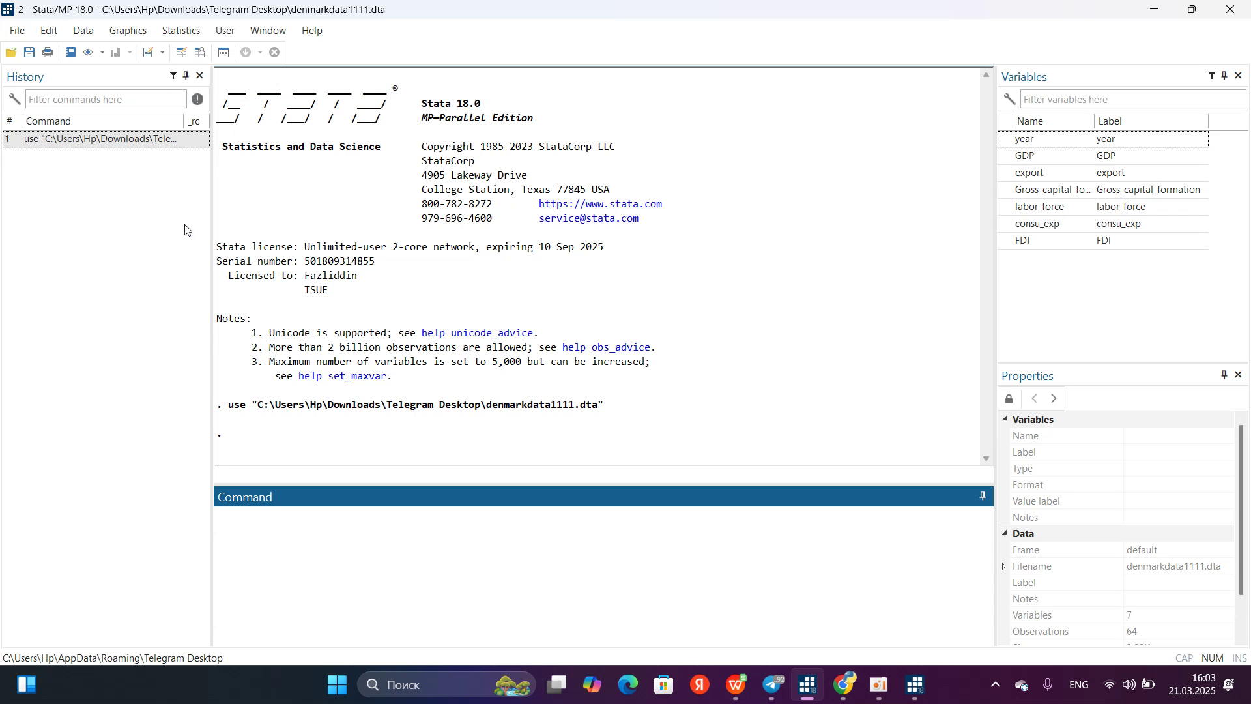
pyautogui.click(150, 54)
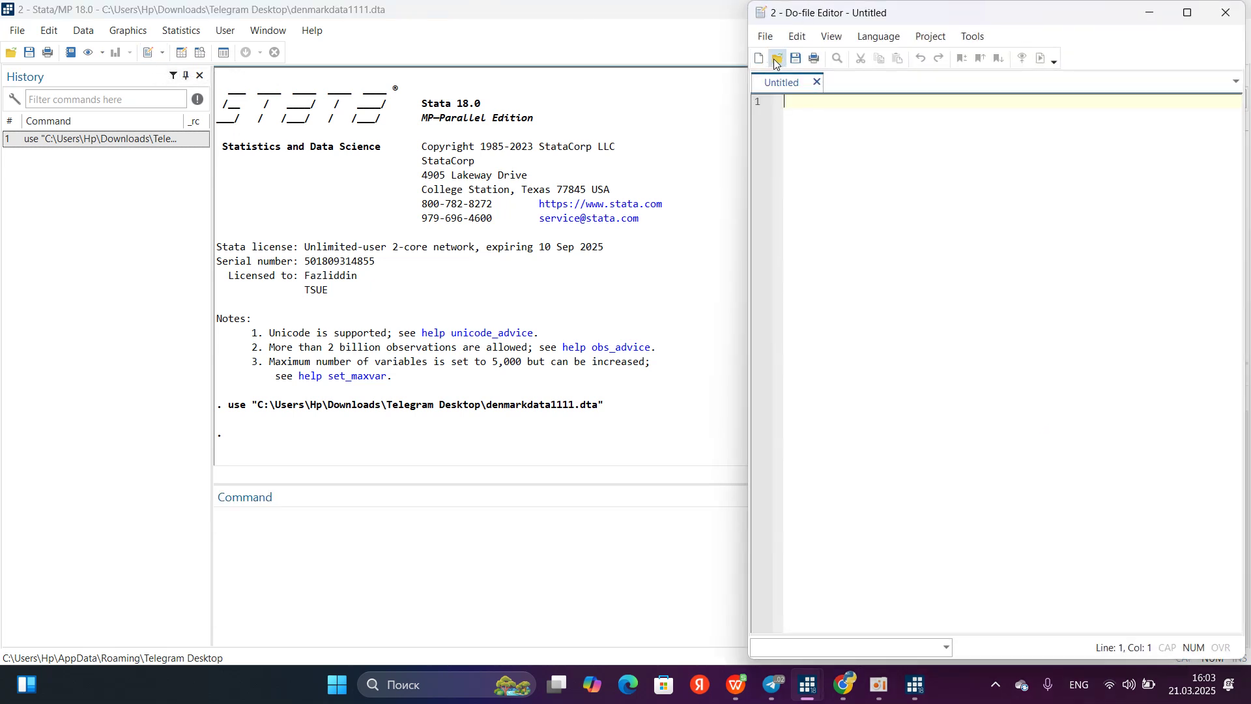
pyautogui.click(775, 61)
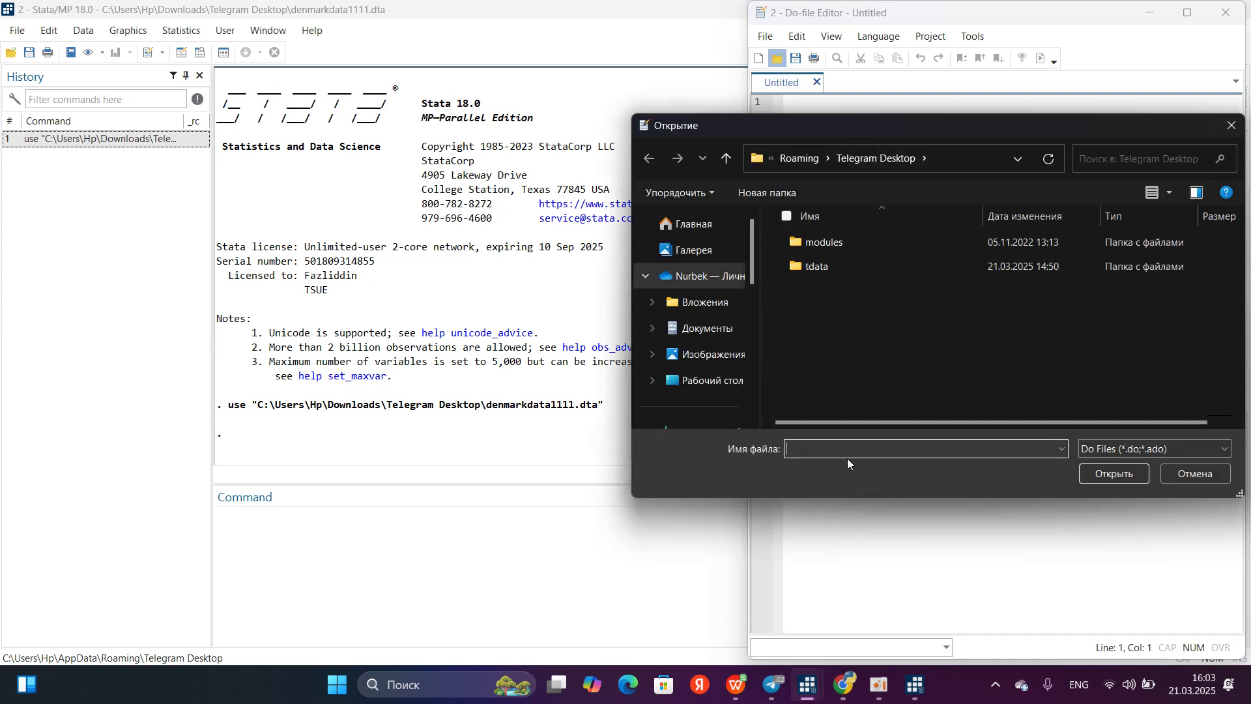
pyautogui.click(709, 388)
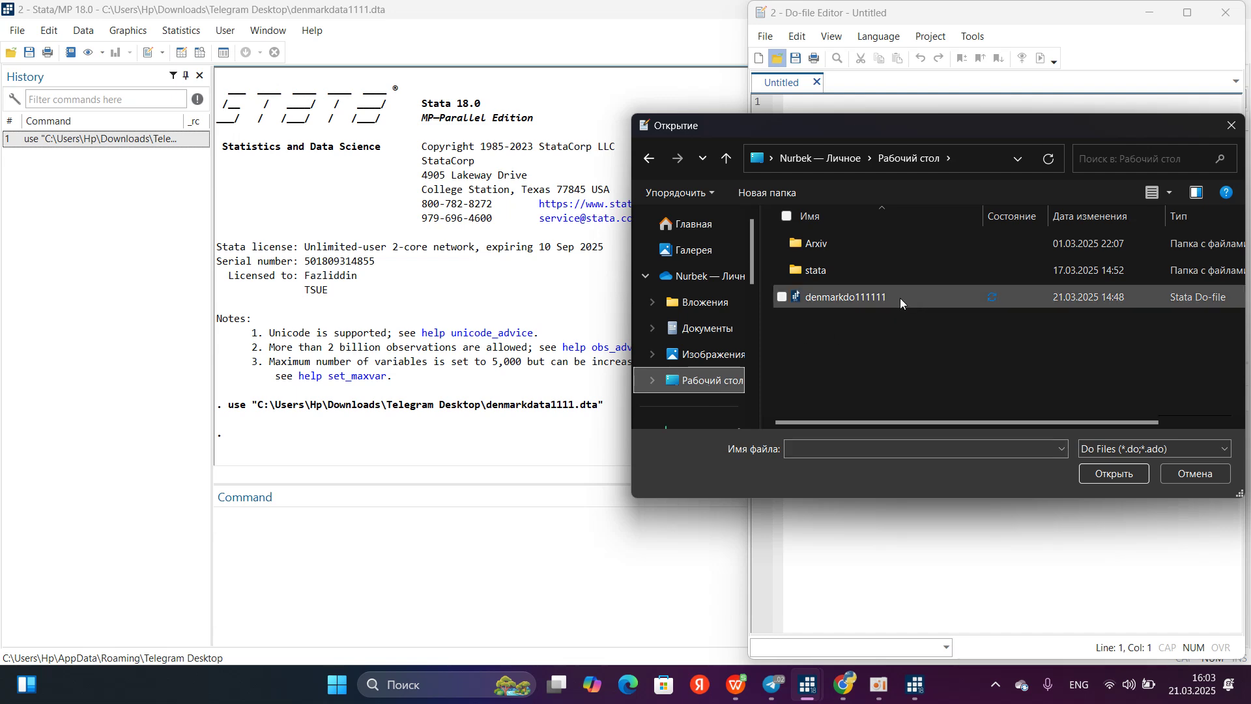
pyautogui.click(901, 299)
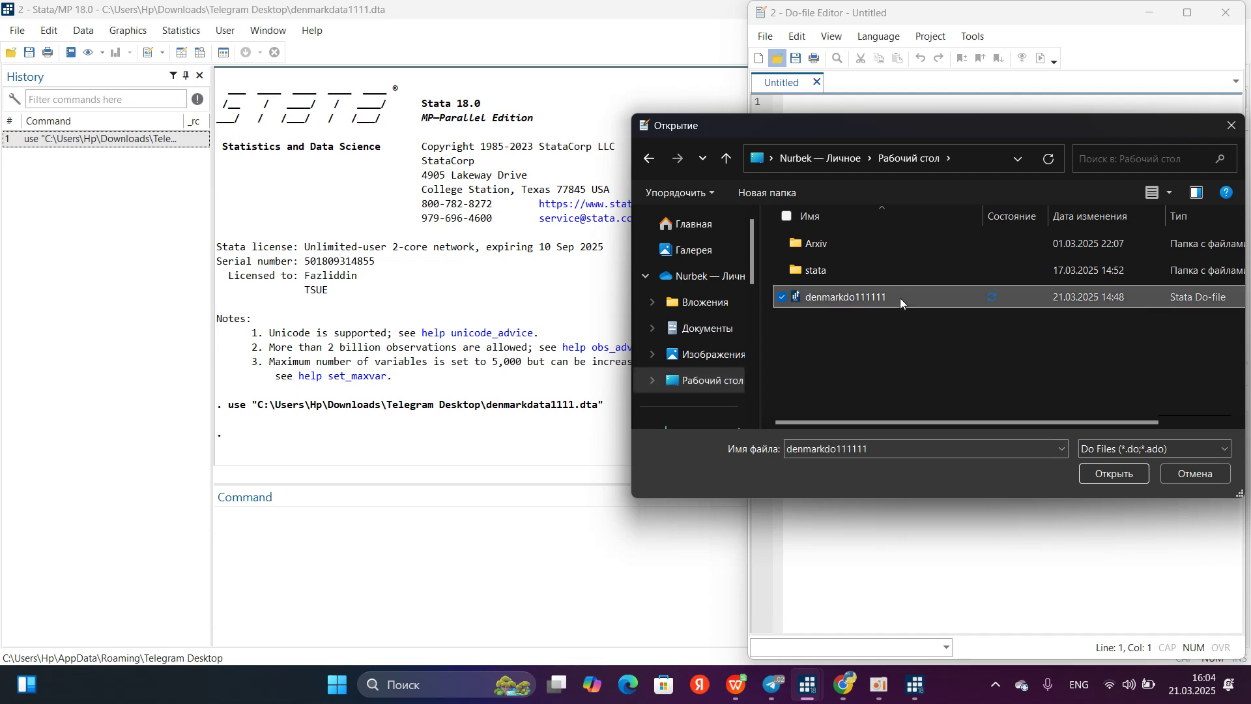
pyautogui.click(1104, 476)
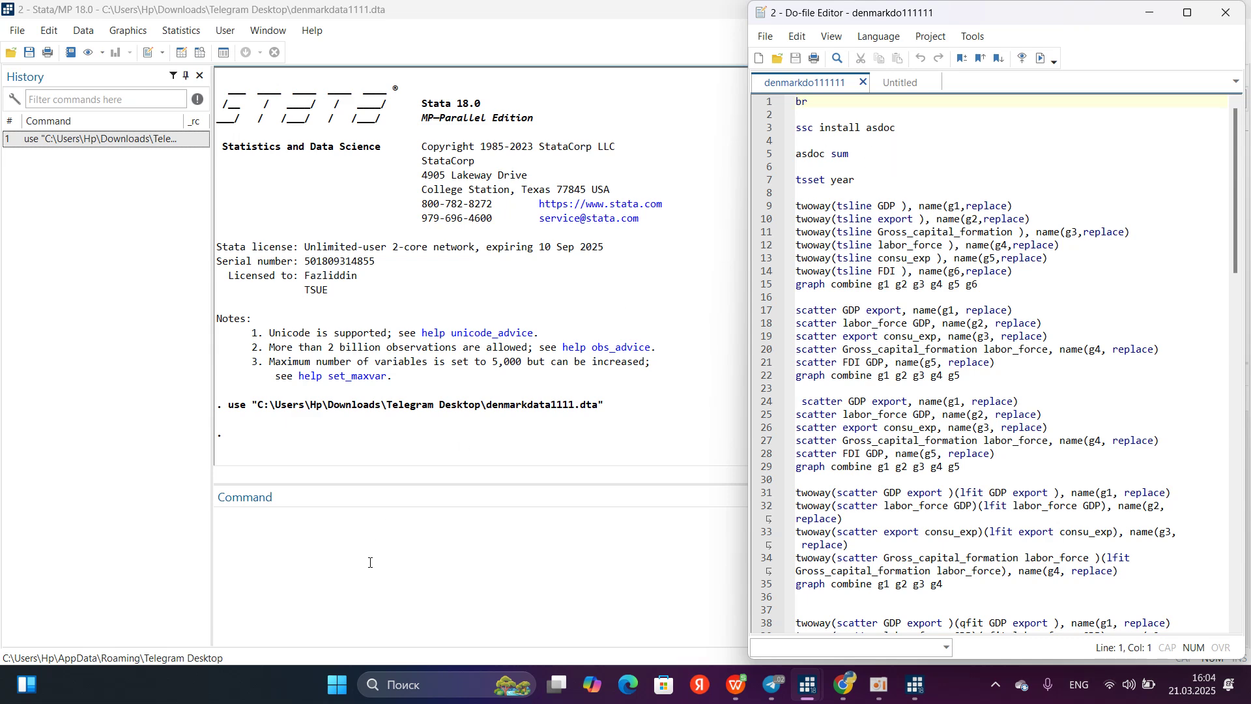
# Browse the dataset with the br command, look through its observations, and close the Data Editor
pyautogui.click(409, 523)
pyautogui.write('br')
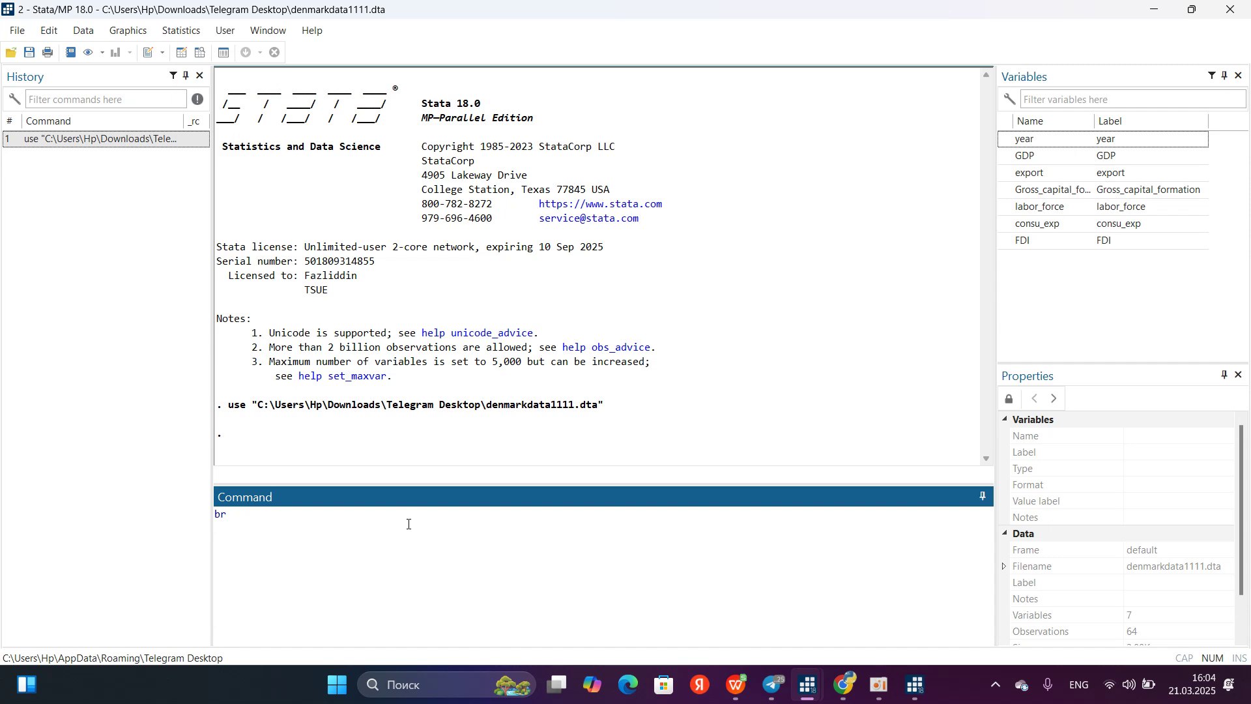
pyautogui.press('Return')
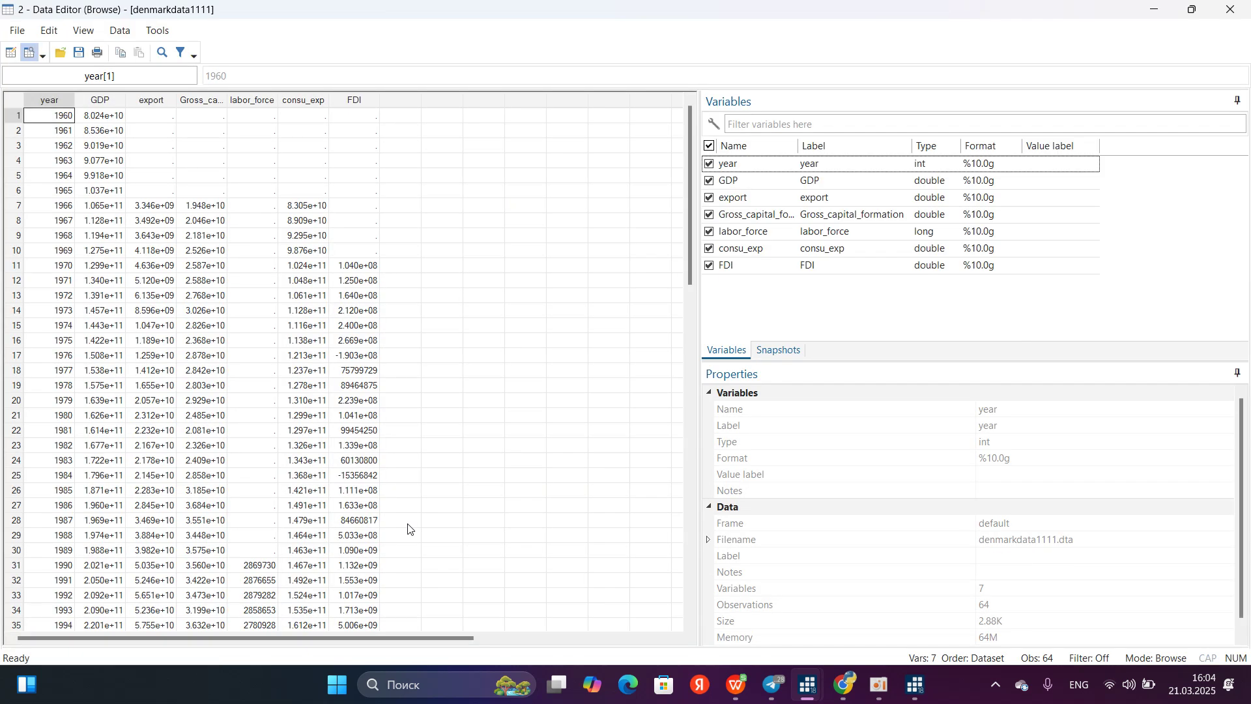
pyautogui.scroll(-10, 214, 427)
pyautogui.scroll(10, 214, 427)
pyautogui.click(1231, 10)
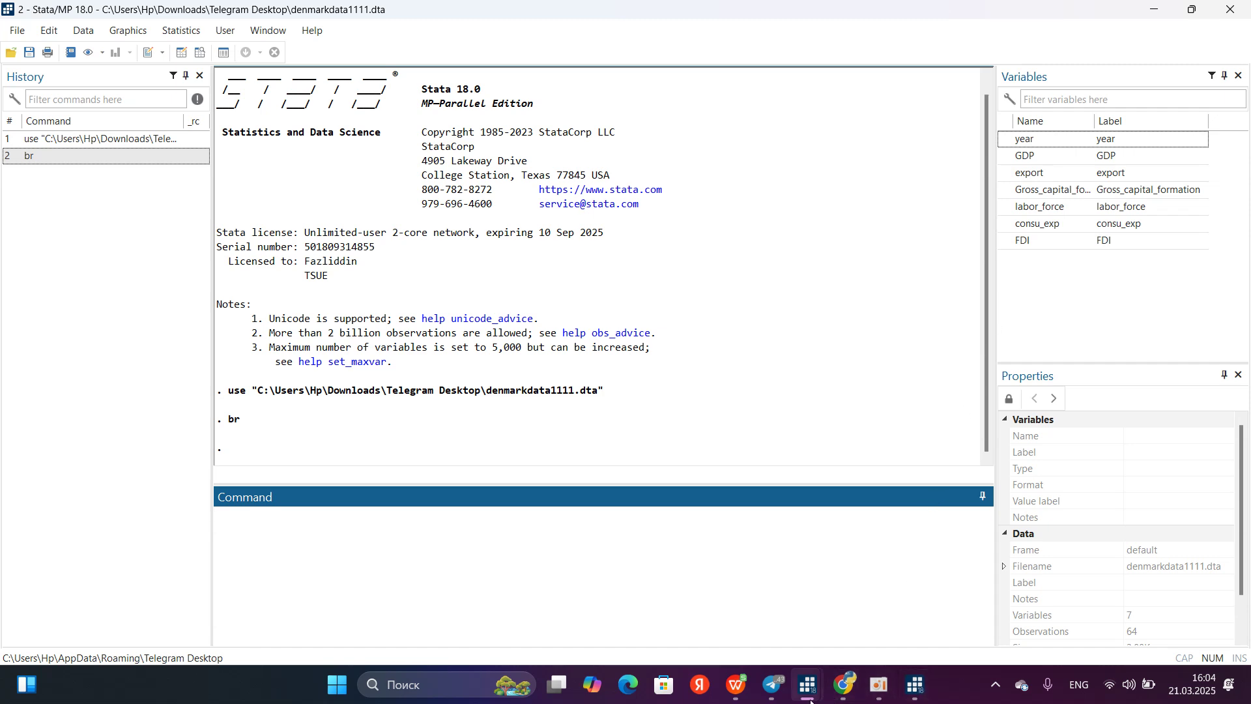
# Install the asdoc package by running "ssc install asdoc", as listed in the do-file
pyautogui.moveTo(812, 699)
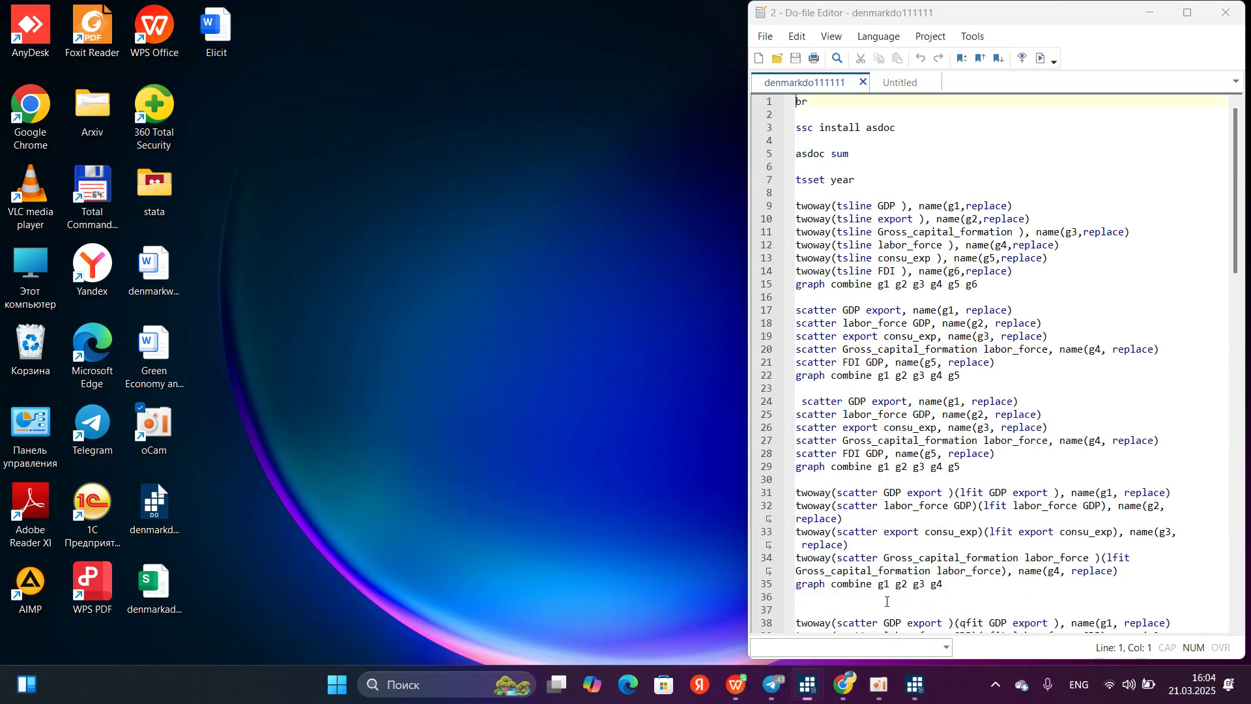
pyautogui.click(894, 603)
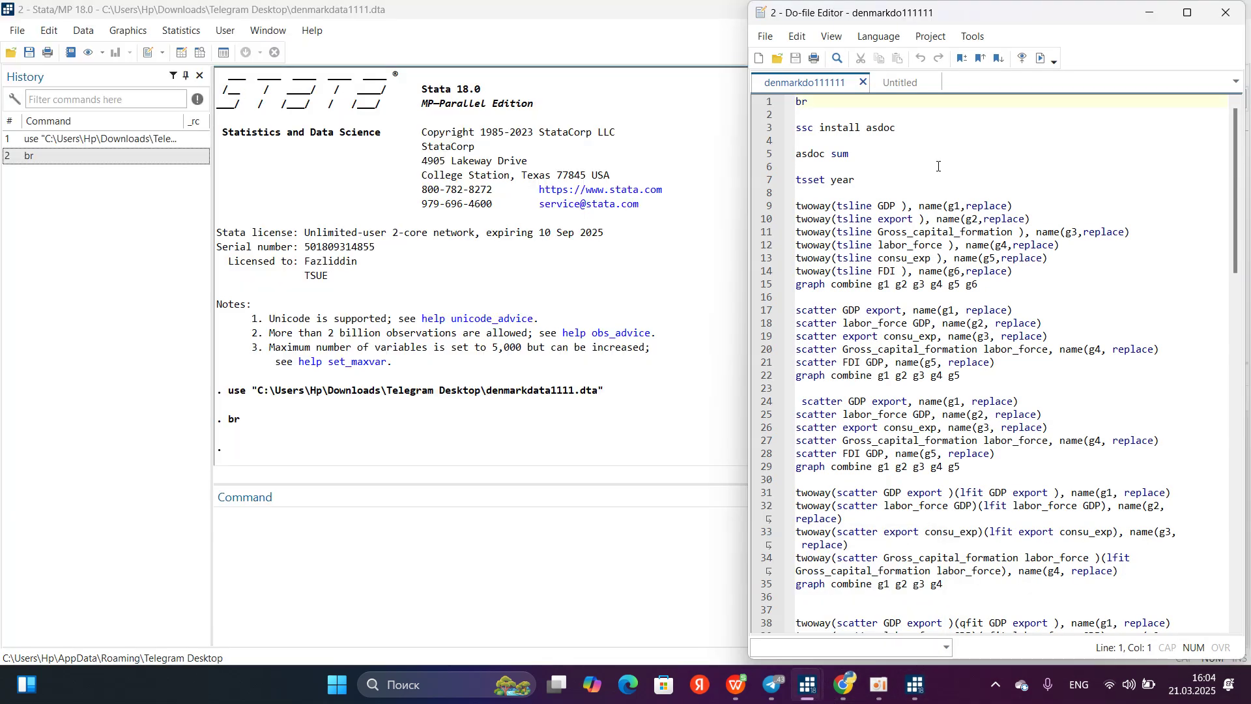
pyautogui.click(363, 519)
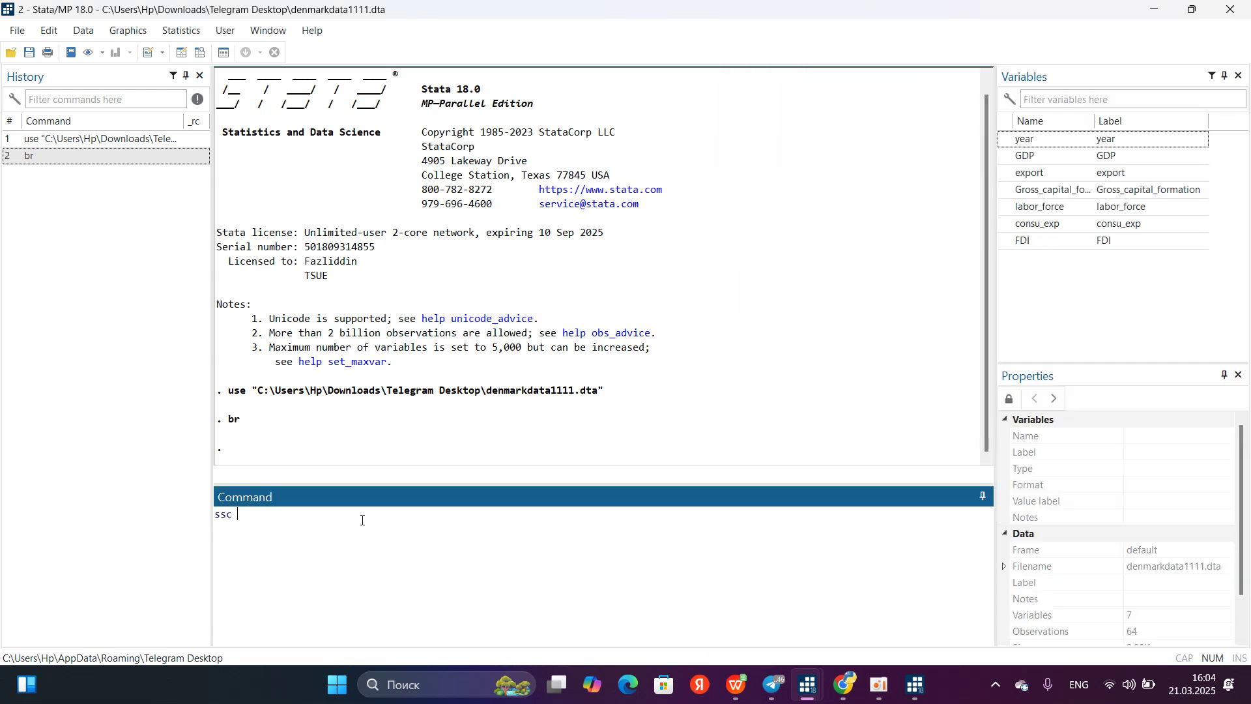
pyautogui.write('ssc install asdoc')
pyautogui.press('Return')
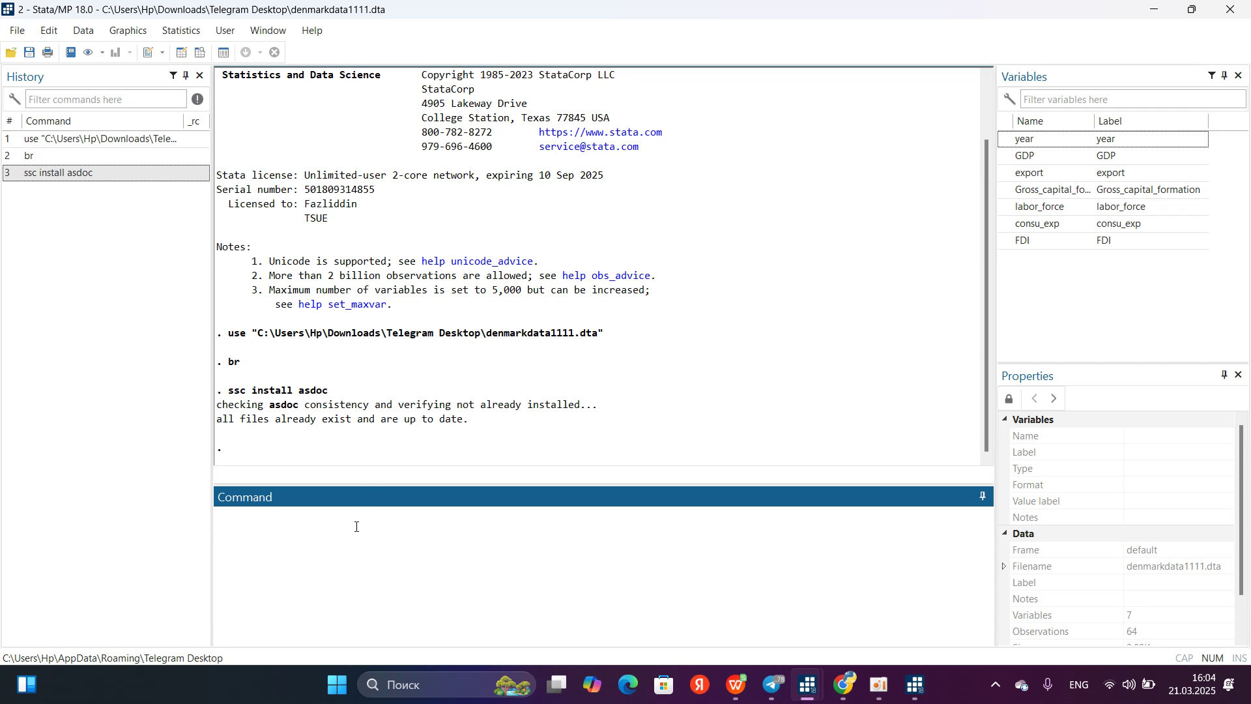
# Export summary statistics of all variables with "asdoc sum", and look through the generated Myfile.doc before returning to Stata
pyautogui.write('sdoc sum')
pyautogui.press('Return')
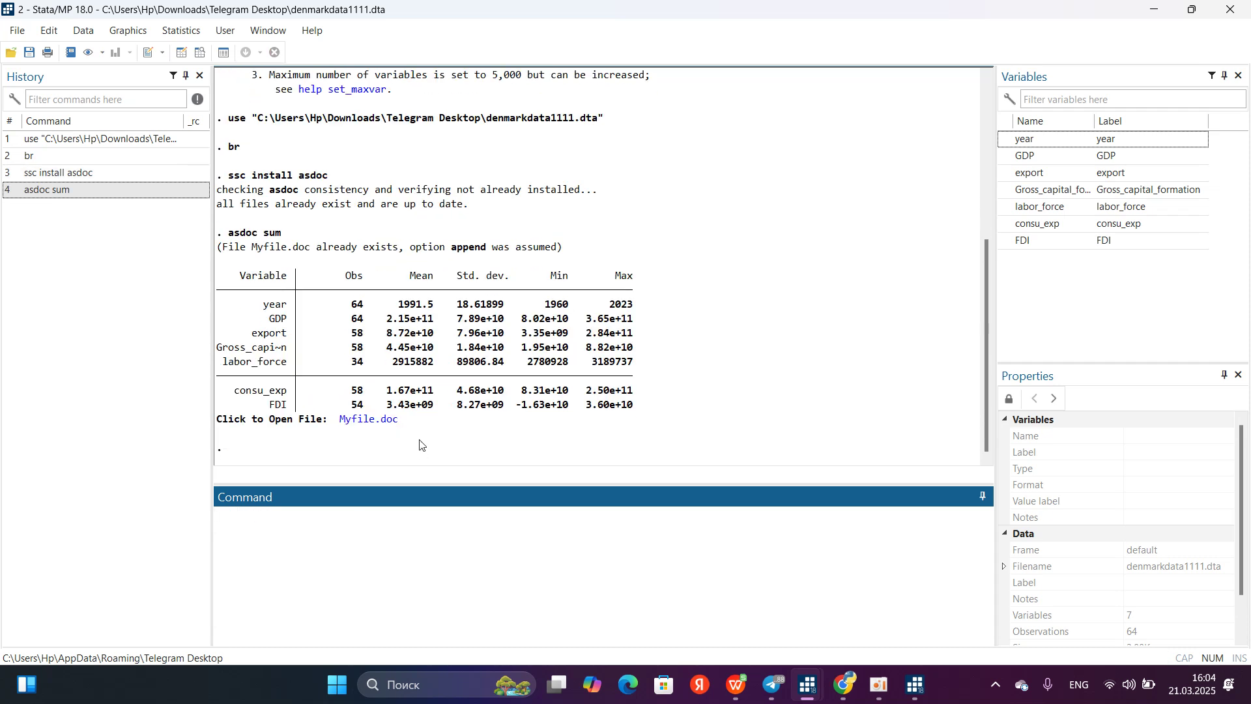
pyautogui.click(374, 420)
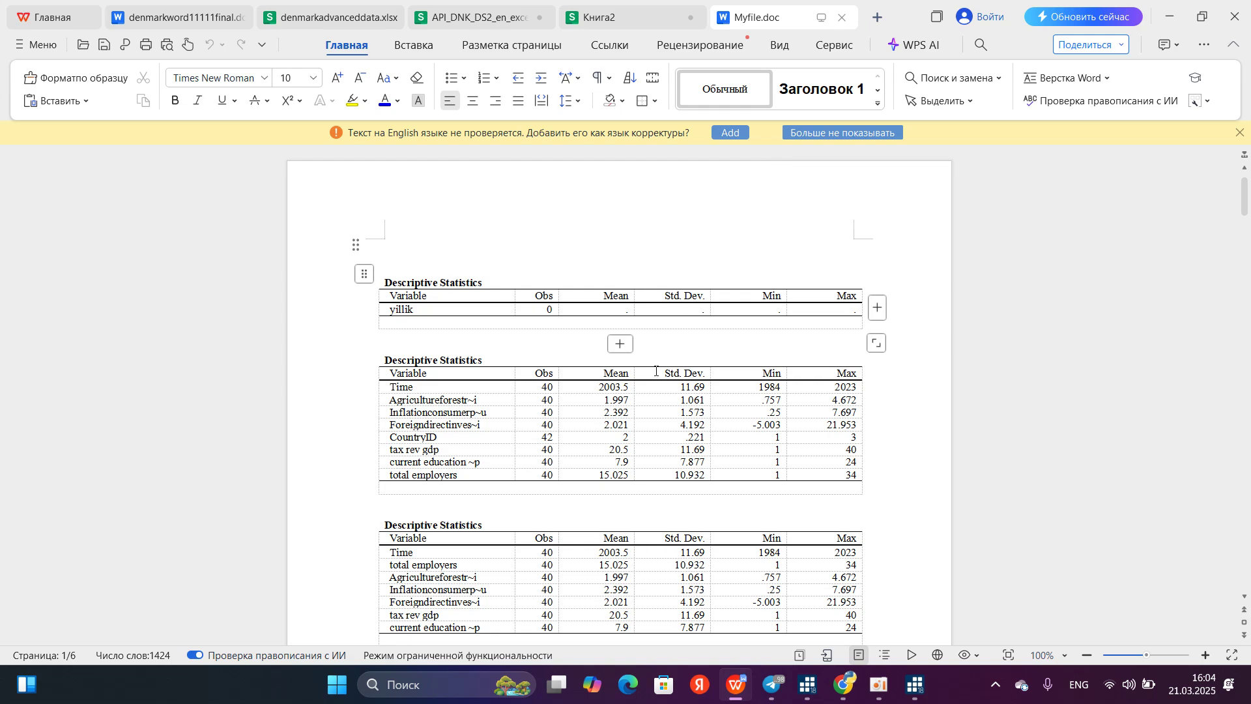
pyautogui.scroll(-20, 655, 371)
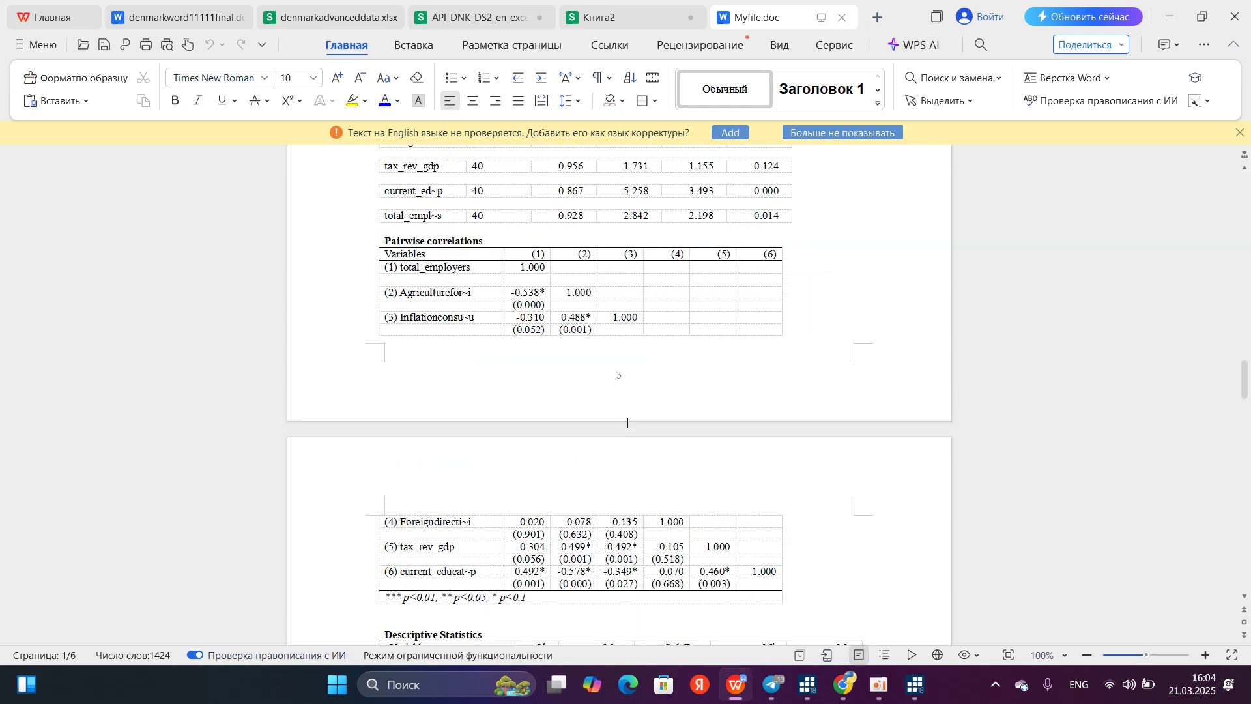
pyautogui.scroll(-20, 627, 422)
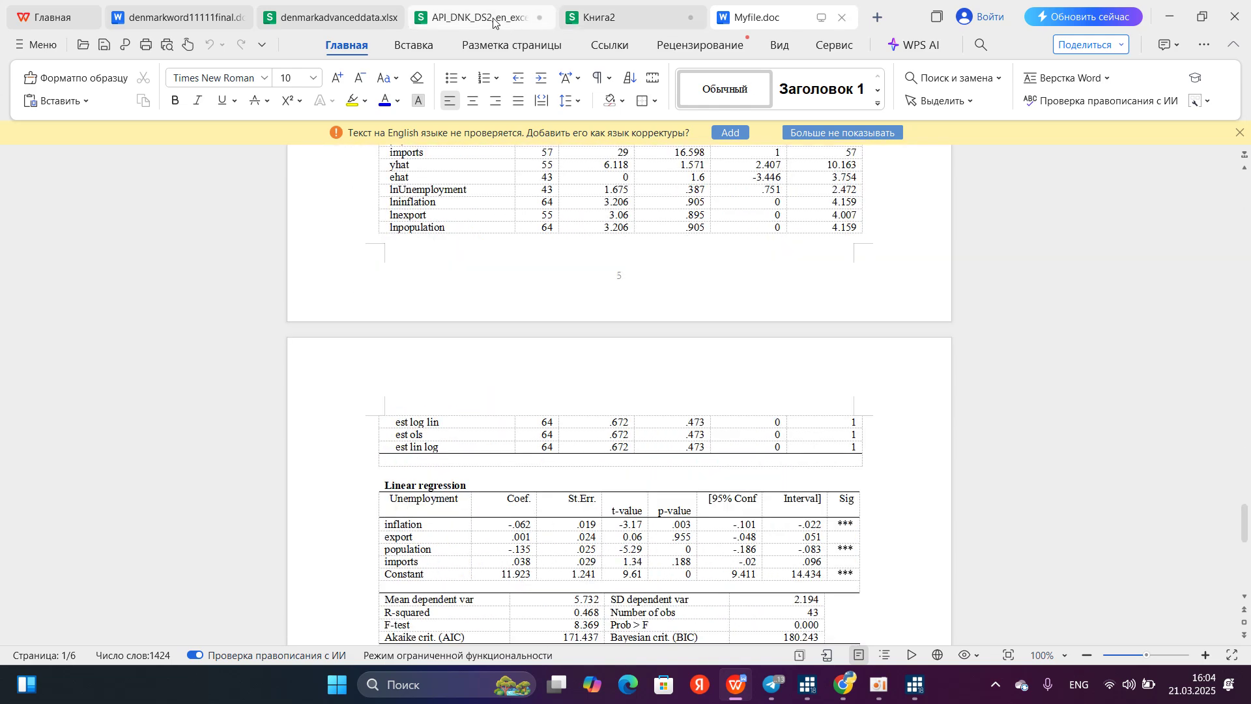
pyautogui.click(493, 23)
pyautogui.hotkey('alt', 'Tab')
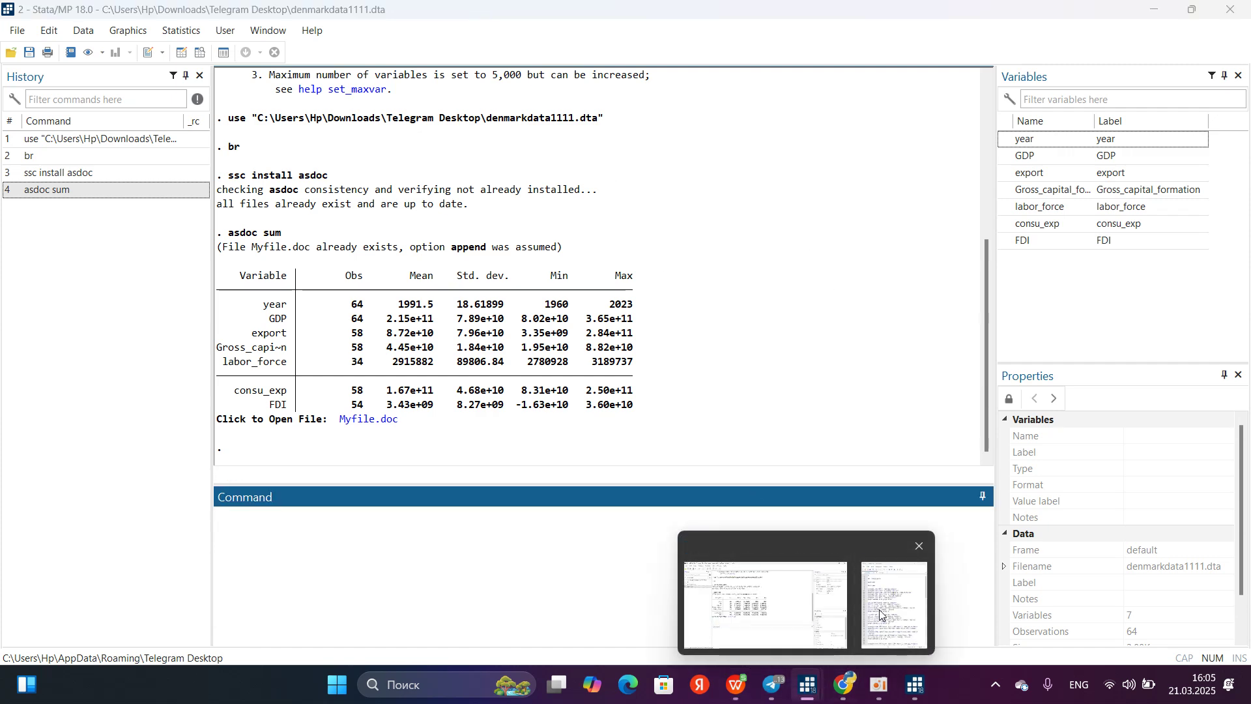
# Try to declare "years" as the time variable with the tsset command
pyautogui.click(878, 608)
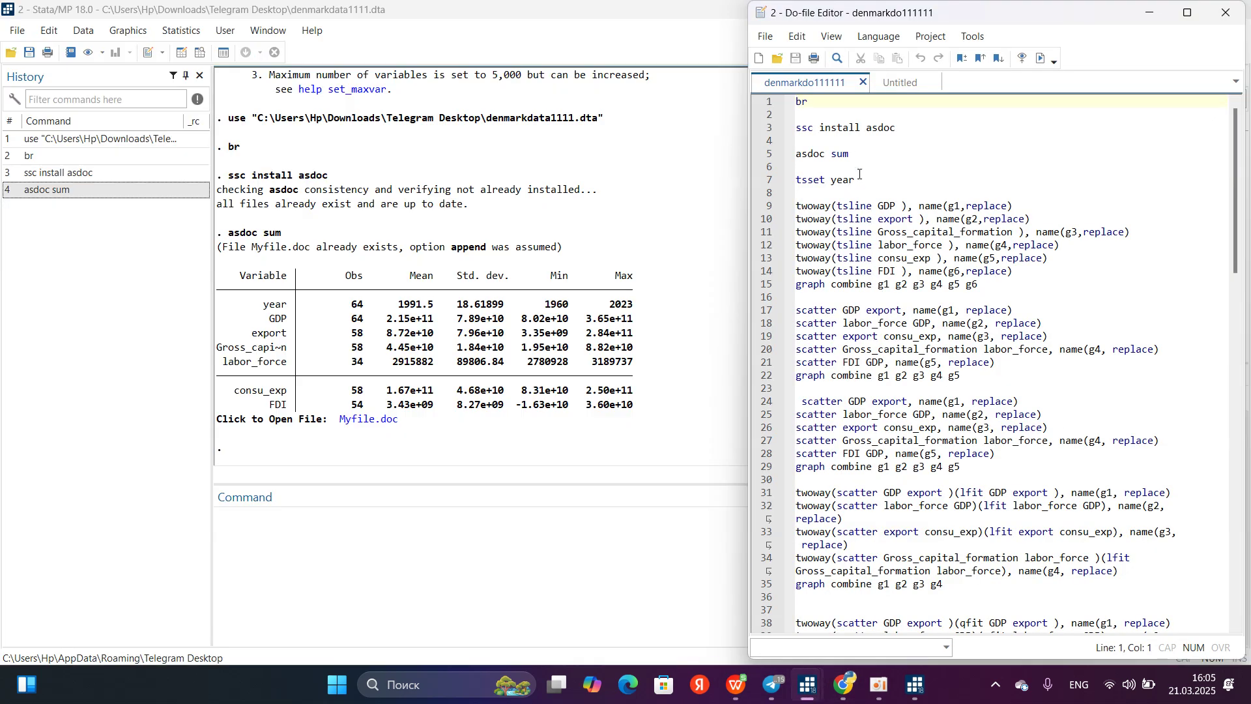
pyautogui.click(454, 531)
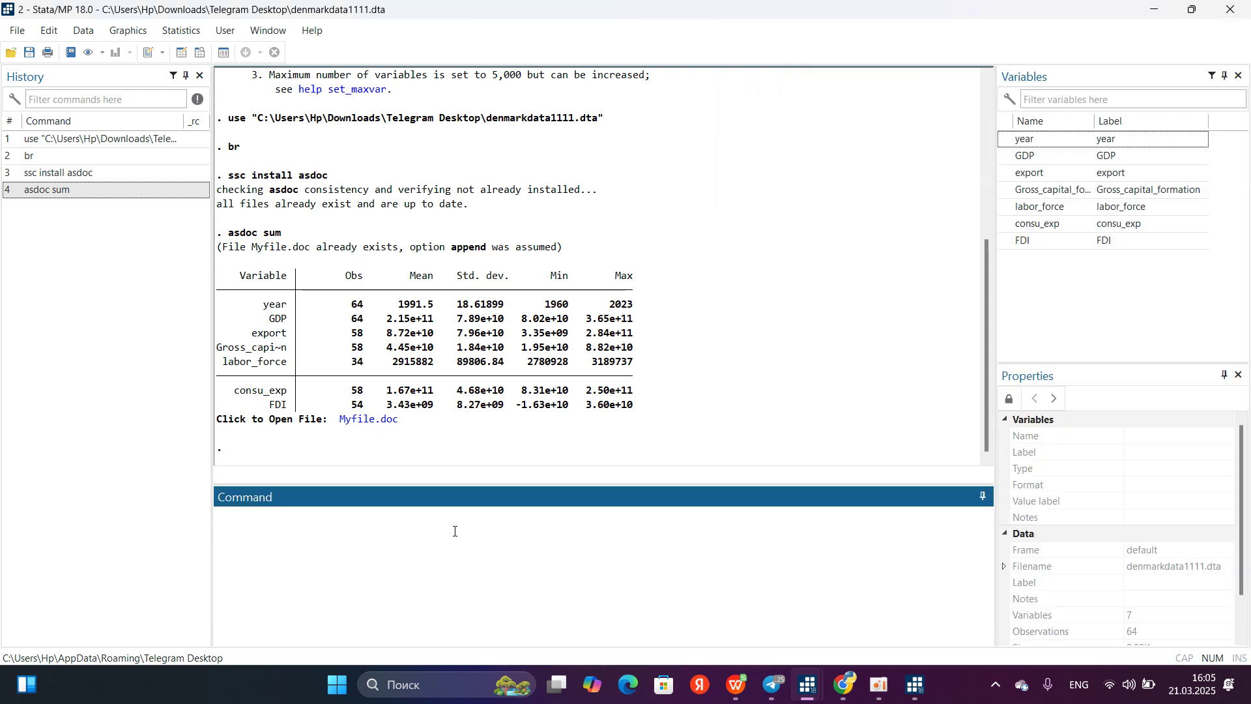
pyautogui.write('tsset')
pyautogui.write(' yesr')
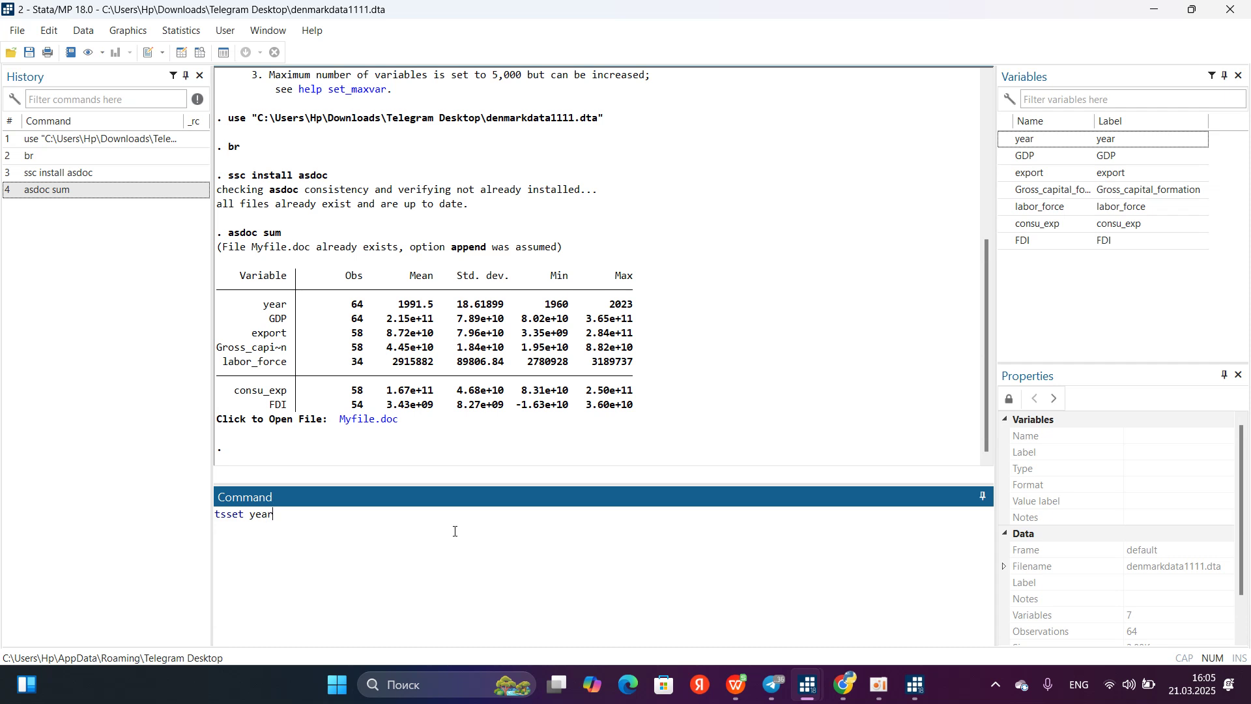
pyautogui.press('Return')
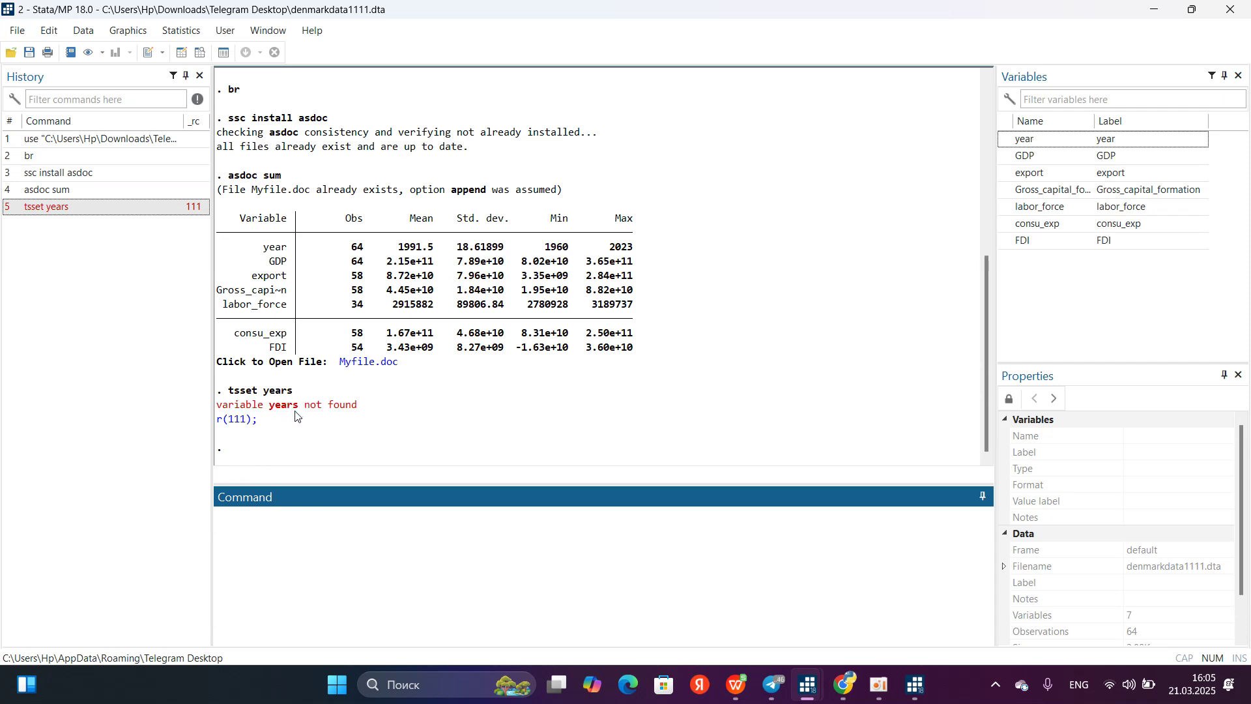
# Declare the variable year as the time variable by running "tsset year"
pyautogui.write('tsset')
pyautogui.click(1007, 140)
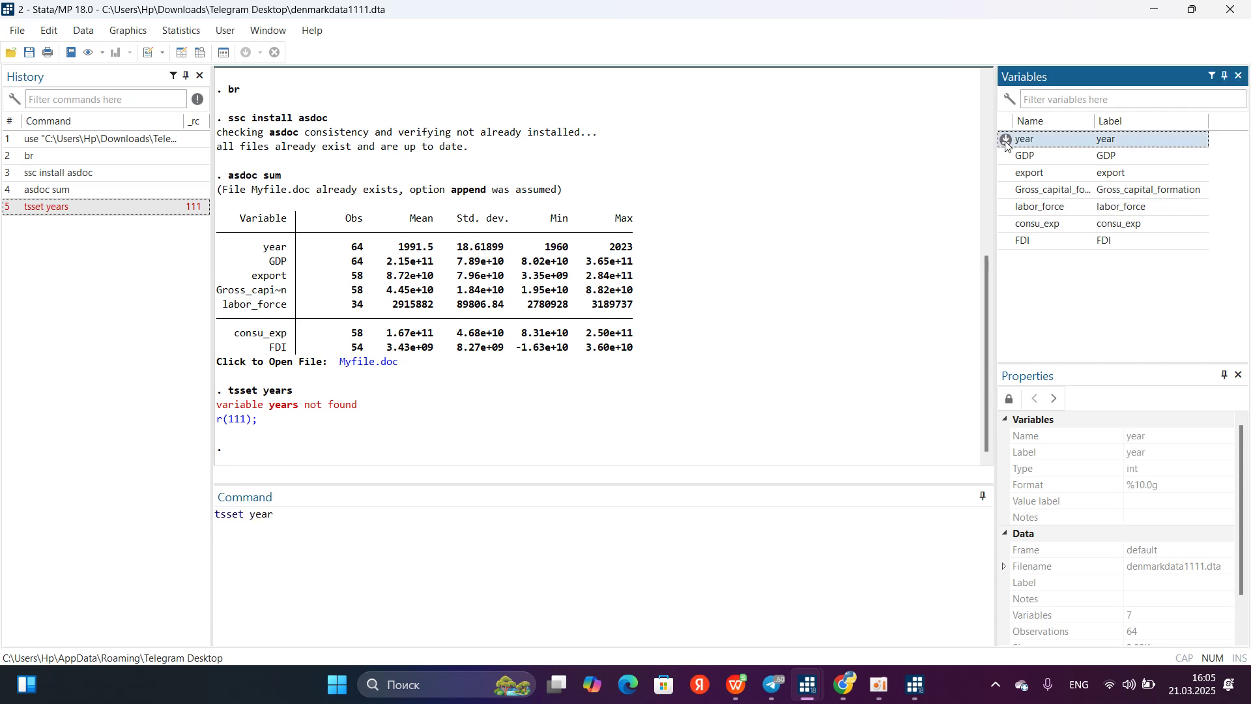
pyautogui.press('Return')
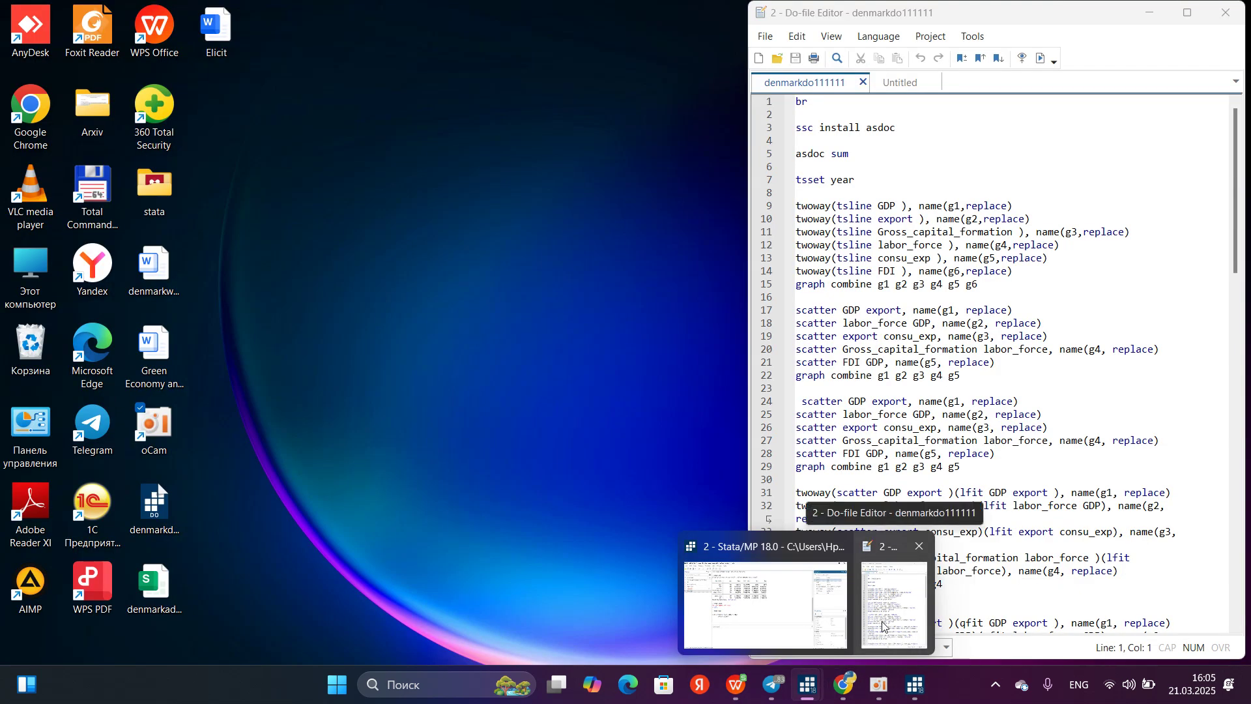
# Run the do-file's six twoway tsline commands to plot GDP, export, Gross_capital_formation, labor_force, consu_exp and FDI as graphs g1 to g6
pyautogui.click(883, 627)
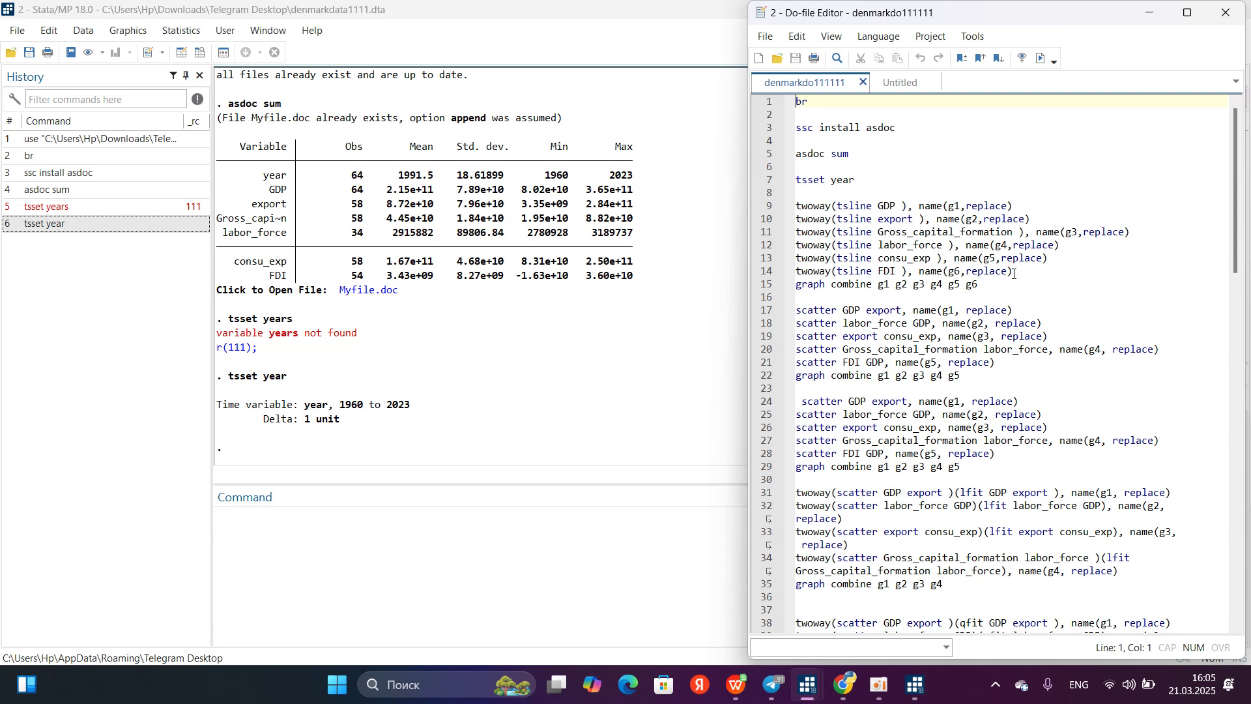
pyautogui.moveTo(1011, 269); pyautogui.dragTo(794, 208)
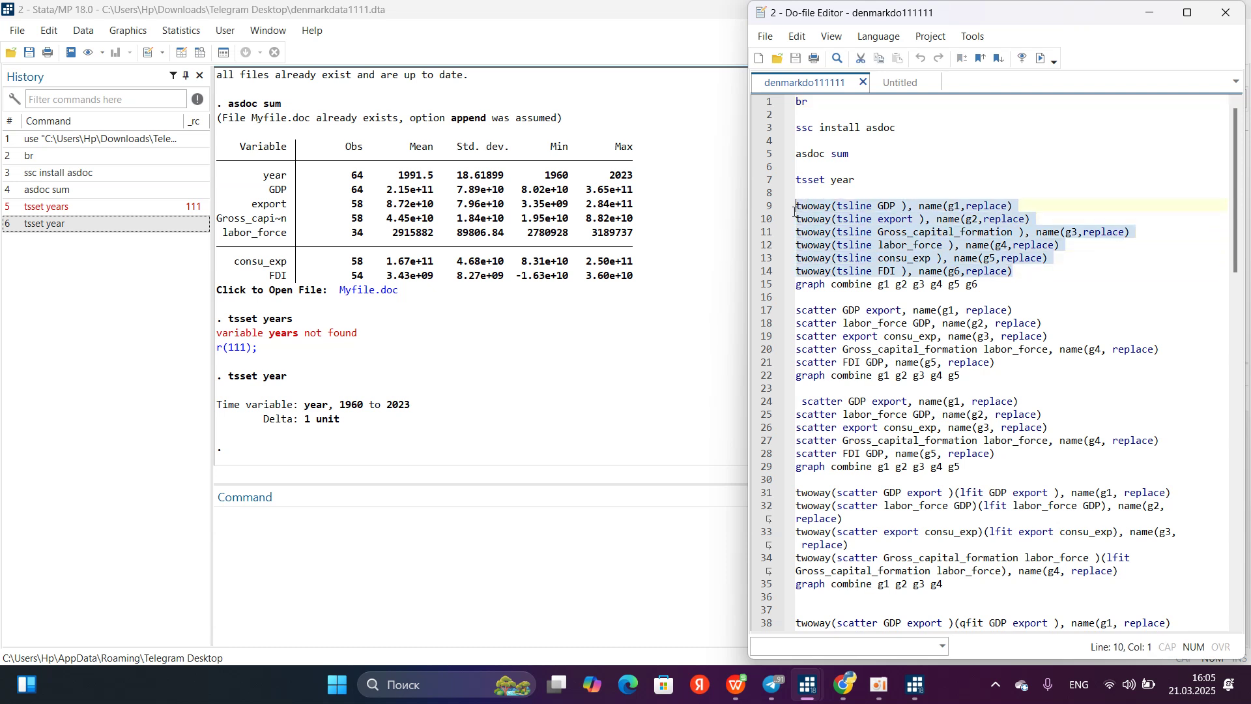
pyautogui.hotkey('ctrl', 'c')
pyautogui.click(488, 544)
pyautogui.hotkey('ctrl', 'v')
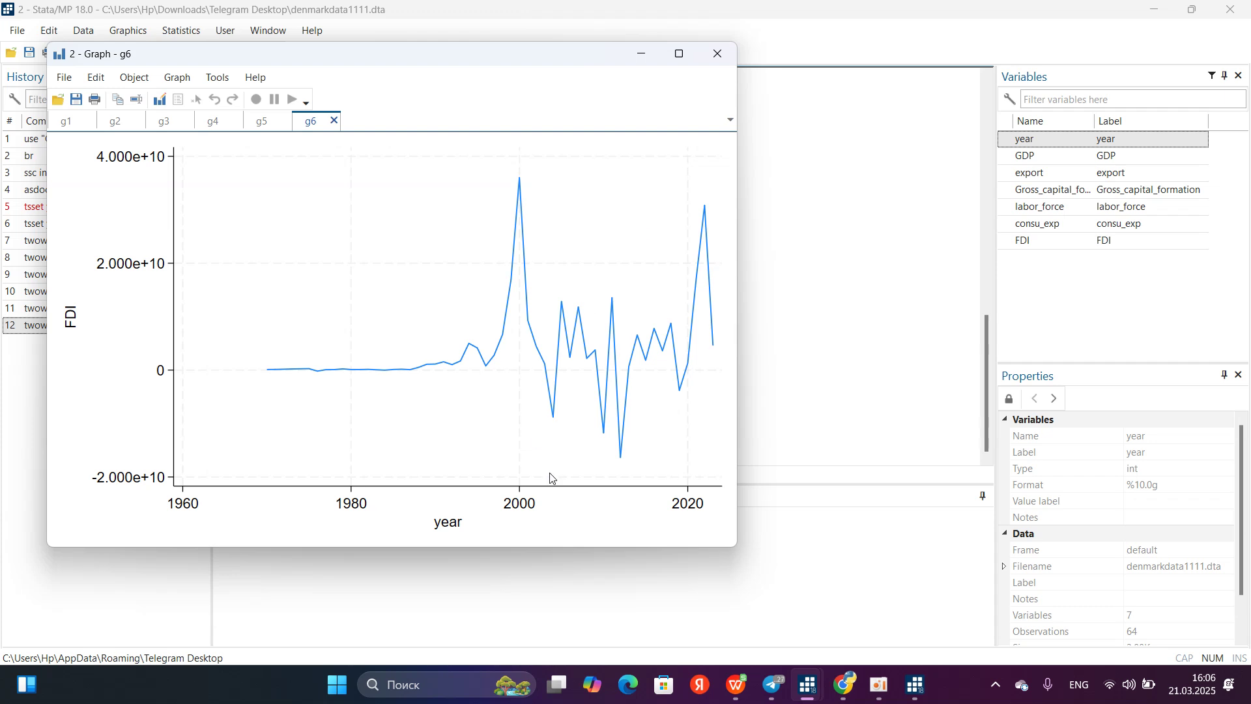
pyautogui.click(494, 633)
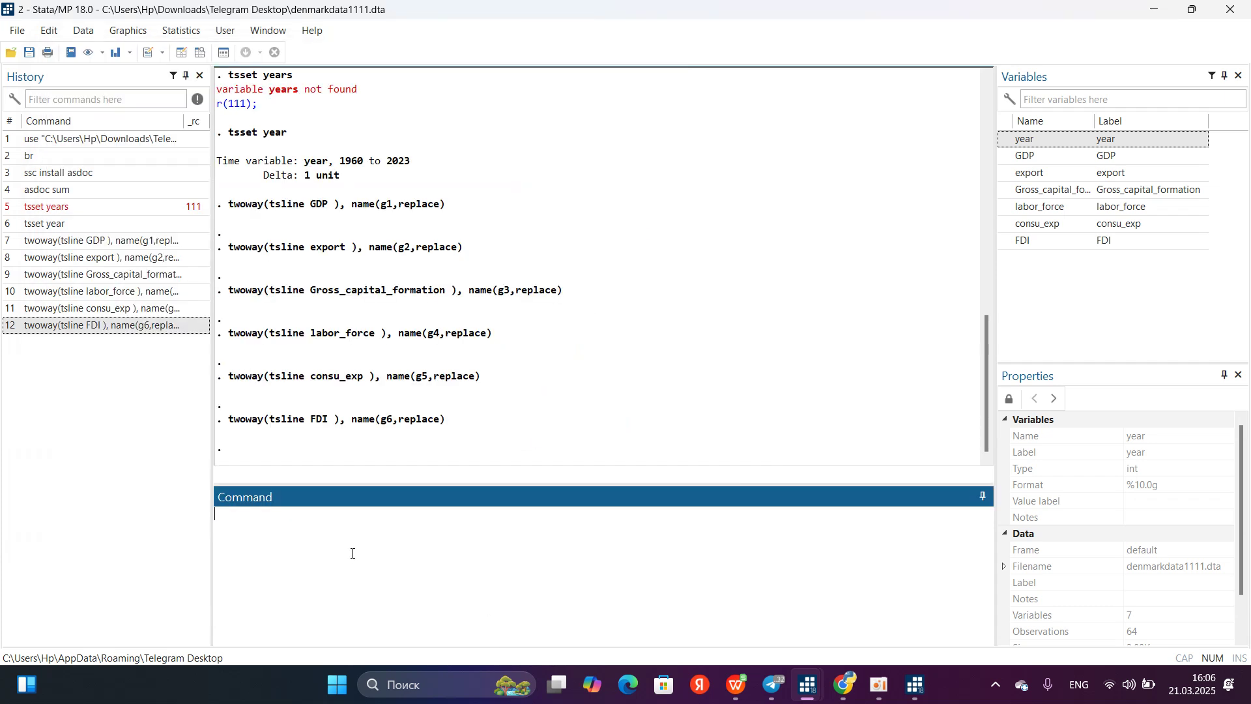
# Combine the six time-series graphs with "graph combine g1 g2 g3 g4 g5 g6" and copy the combined graph
pyautogui.write('grapg')
pyautogui.press('BackSpace')
pyautogui.write('h combine g1 g2 g3 g4 g5 g6')
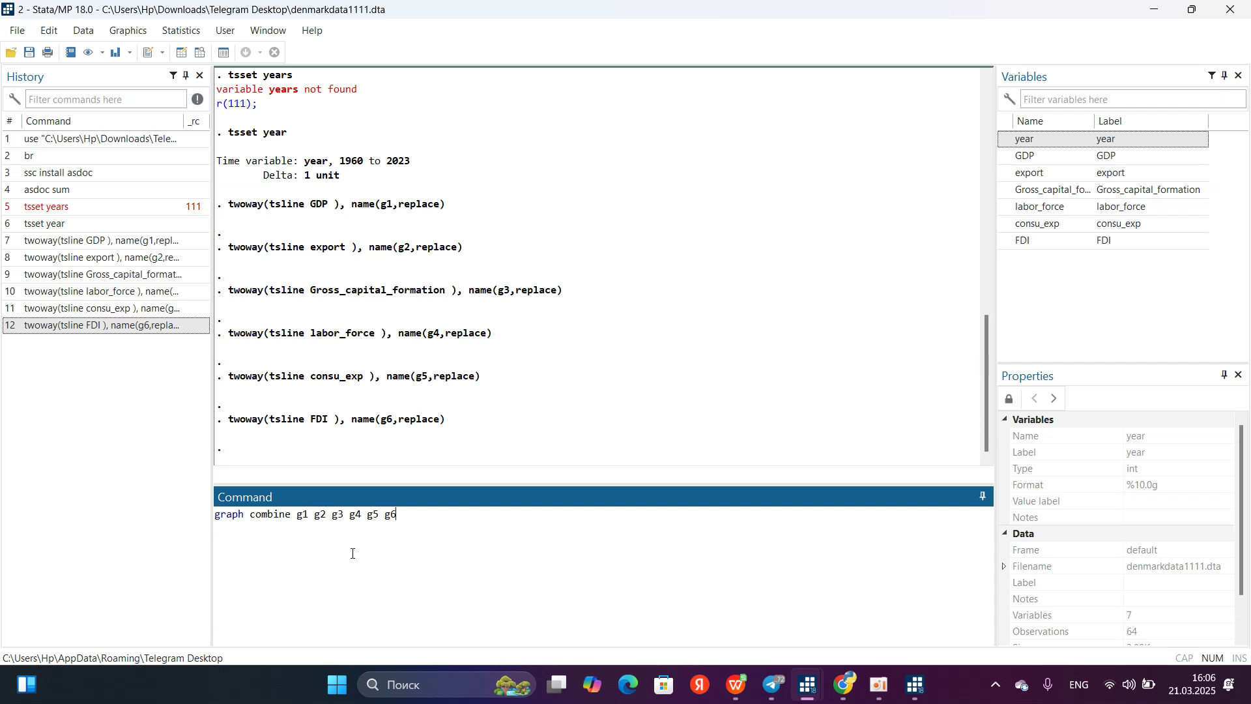
pyautogui.press('Return')
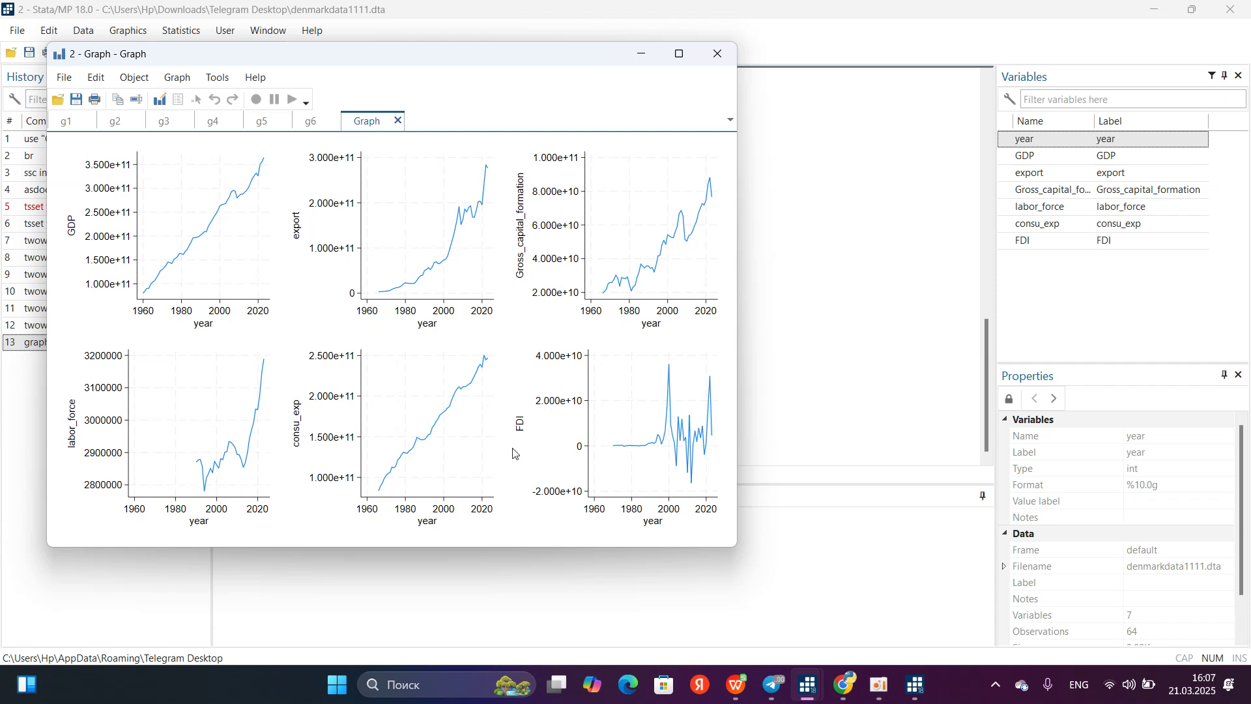
pyautogui.click(118, 99)
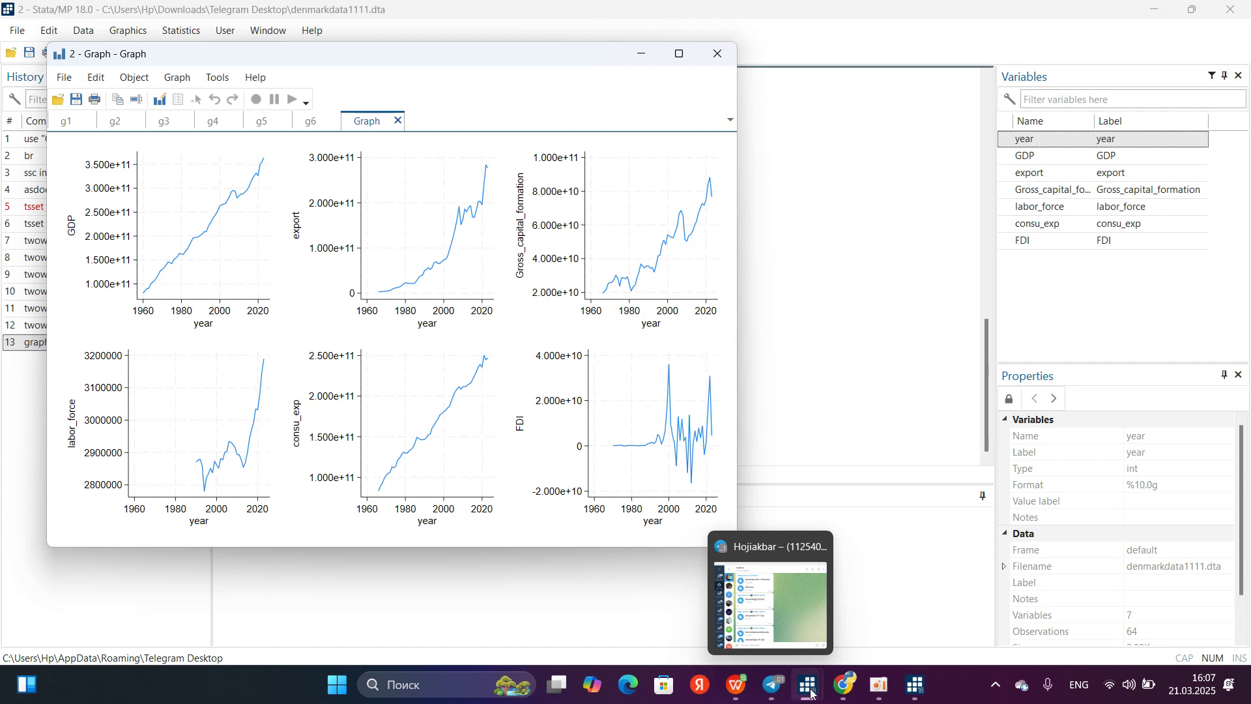
# Switch to the denmarkword11111final document in WPS Office and read from the title page through the Asdoc sum descriptive statistics section
pyautogui.click(721, 694)
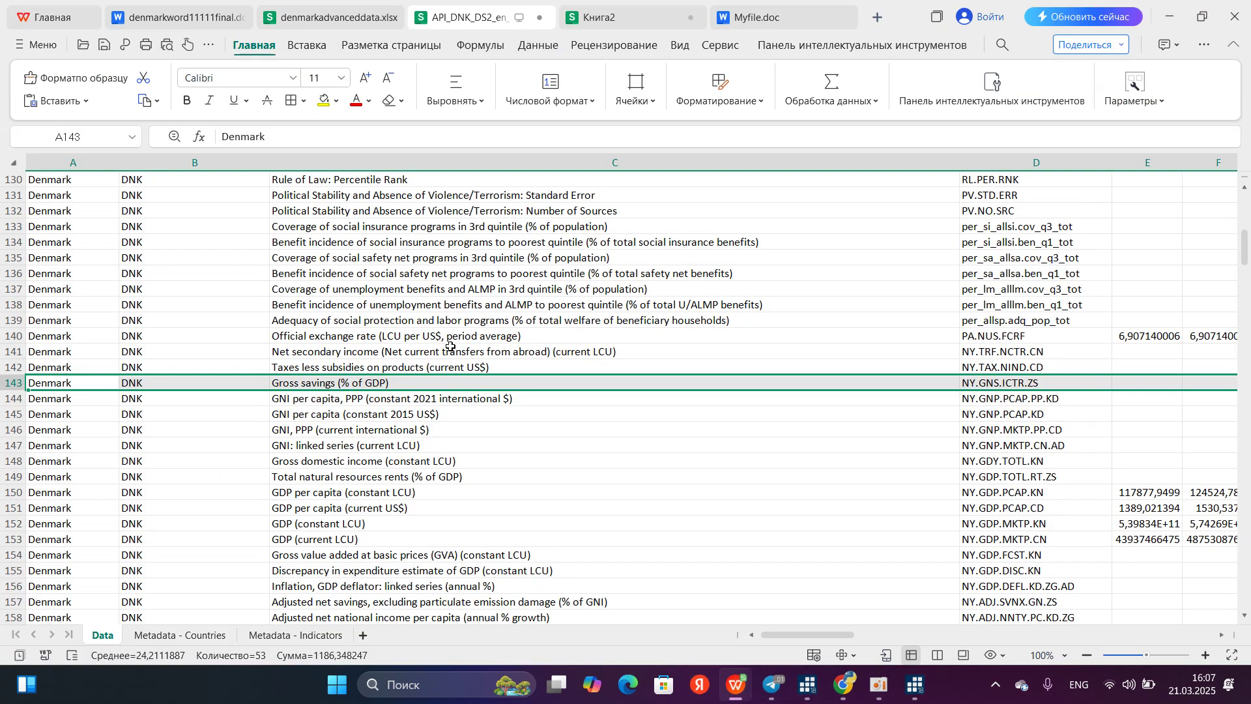
pyautogui.click(157, 18)
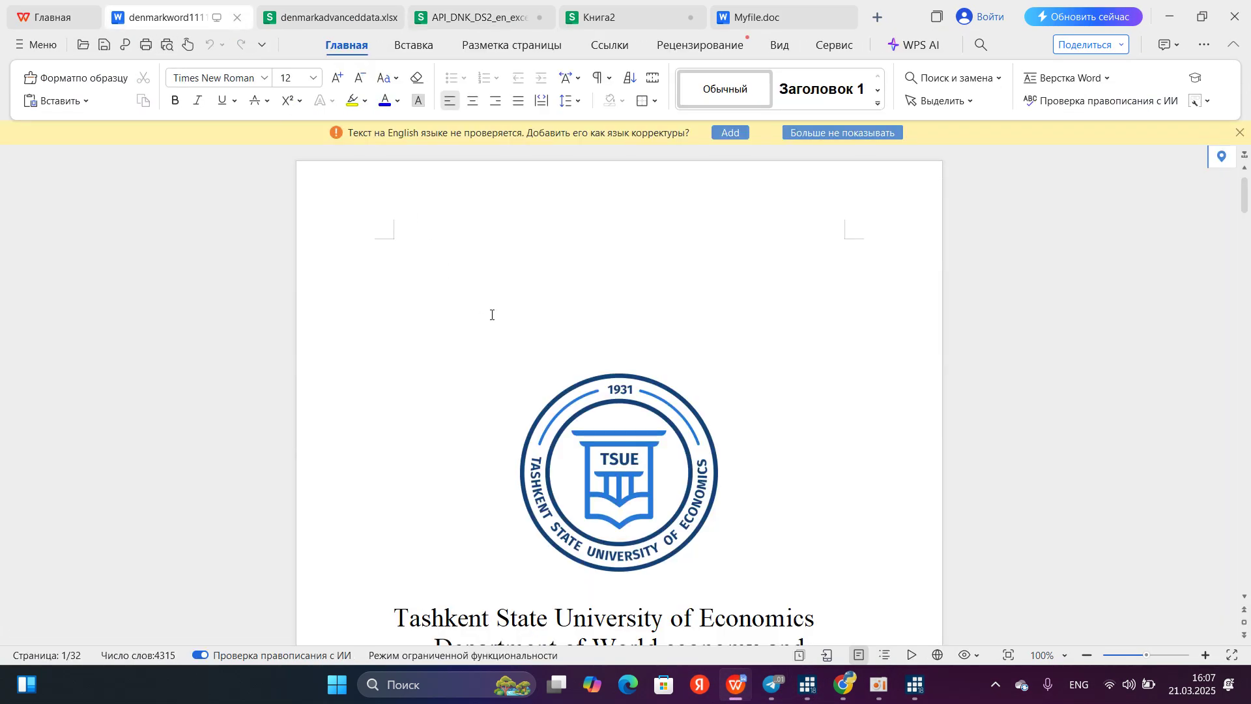
pyautogui.scroll(-5, 492, 315)
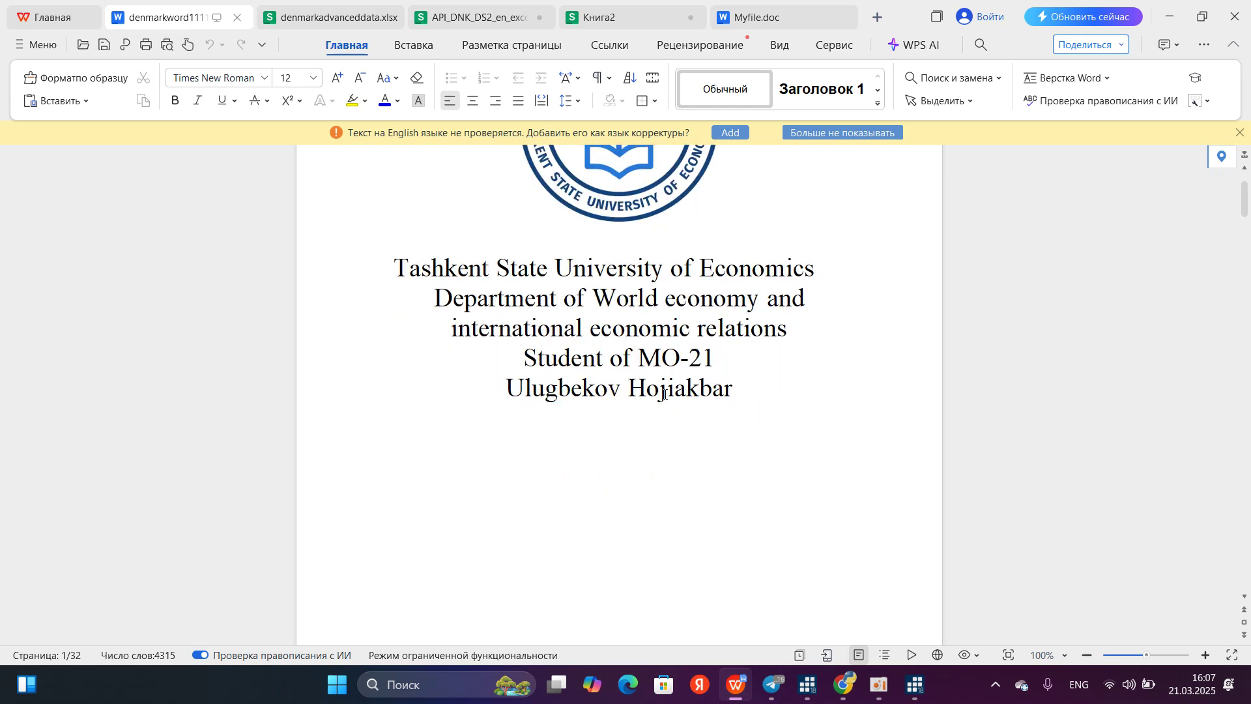
pyautogui.scroll(-1, 662, 395)
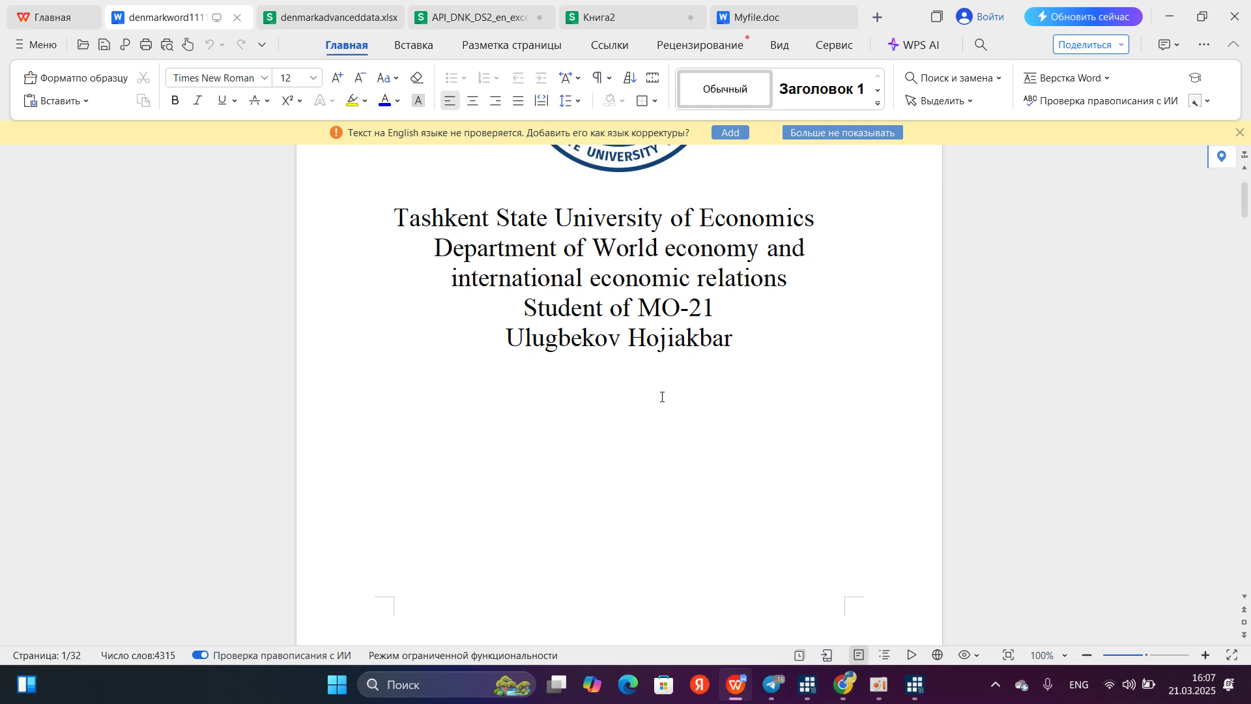
pyautogui.scroll(-10, 662, 396)
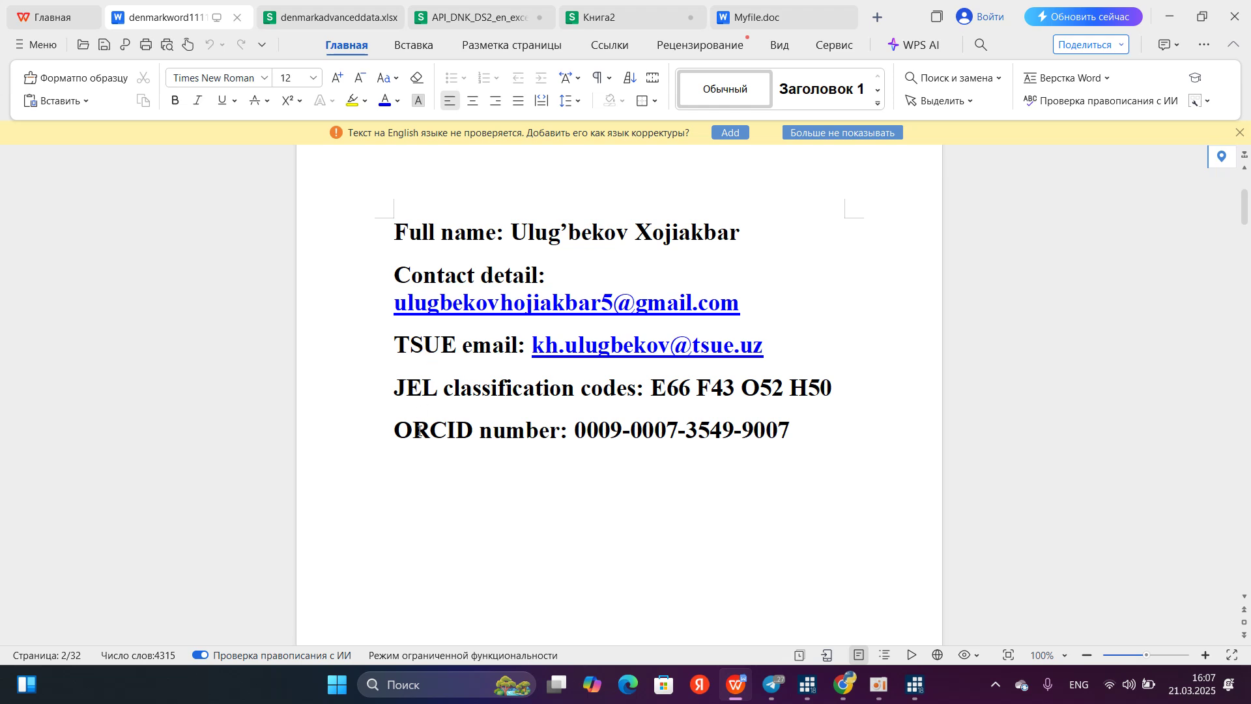
pyautogui.scroll(-15, 420, 431)
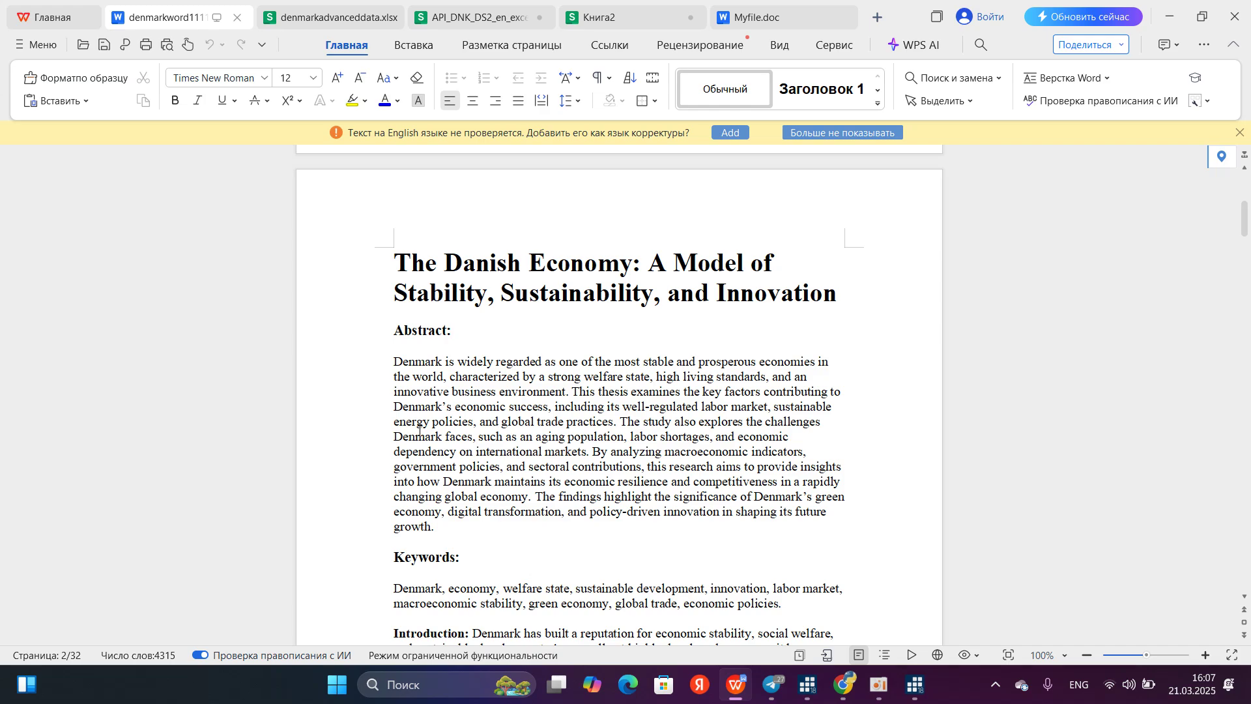
pyautogui.scroll(-2, 419, 431)
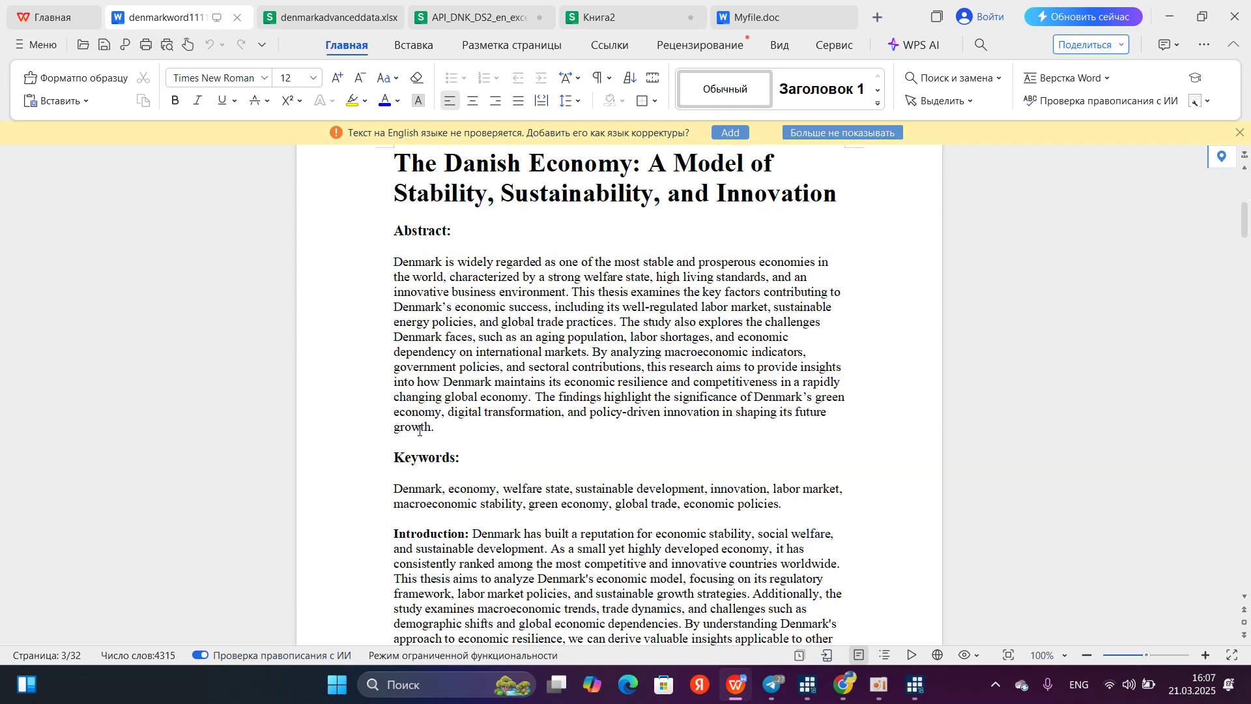
pyautogui.scroll(-20, 541, 582)
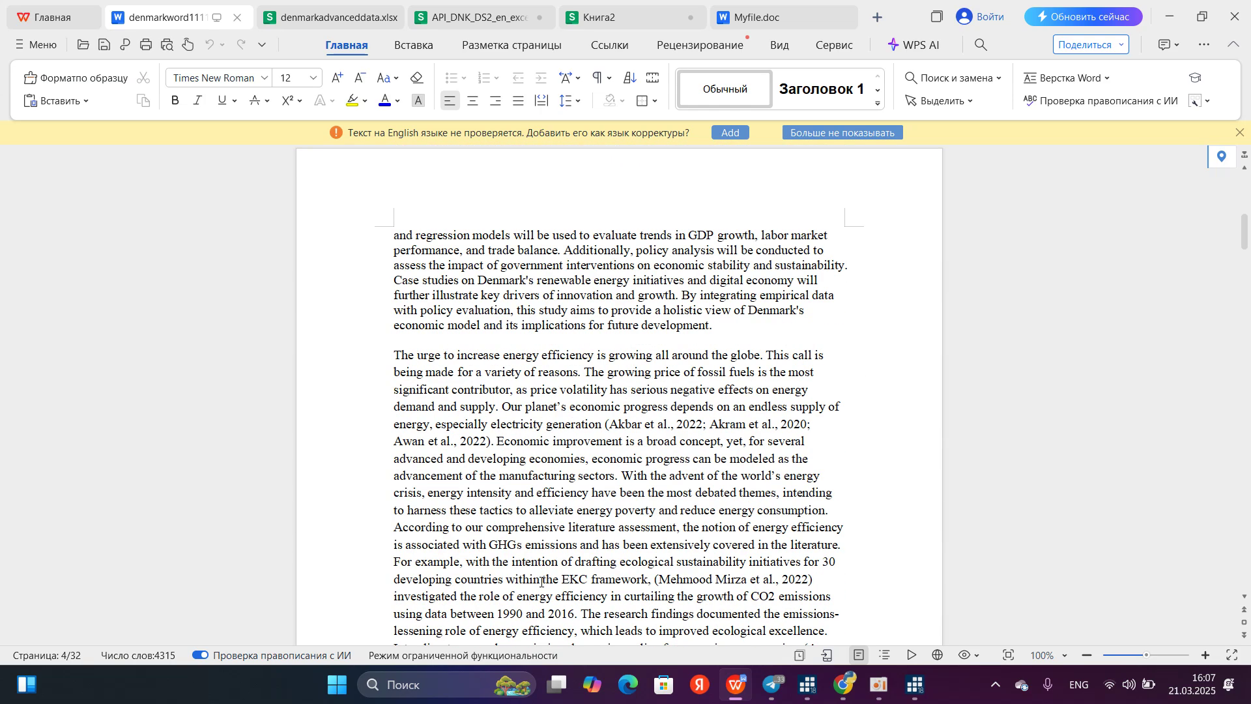
pyautogui.scroll(-15, 541, 582)
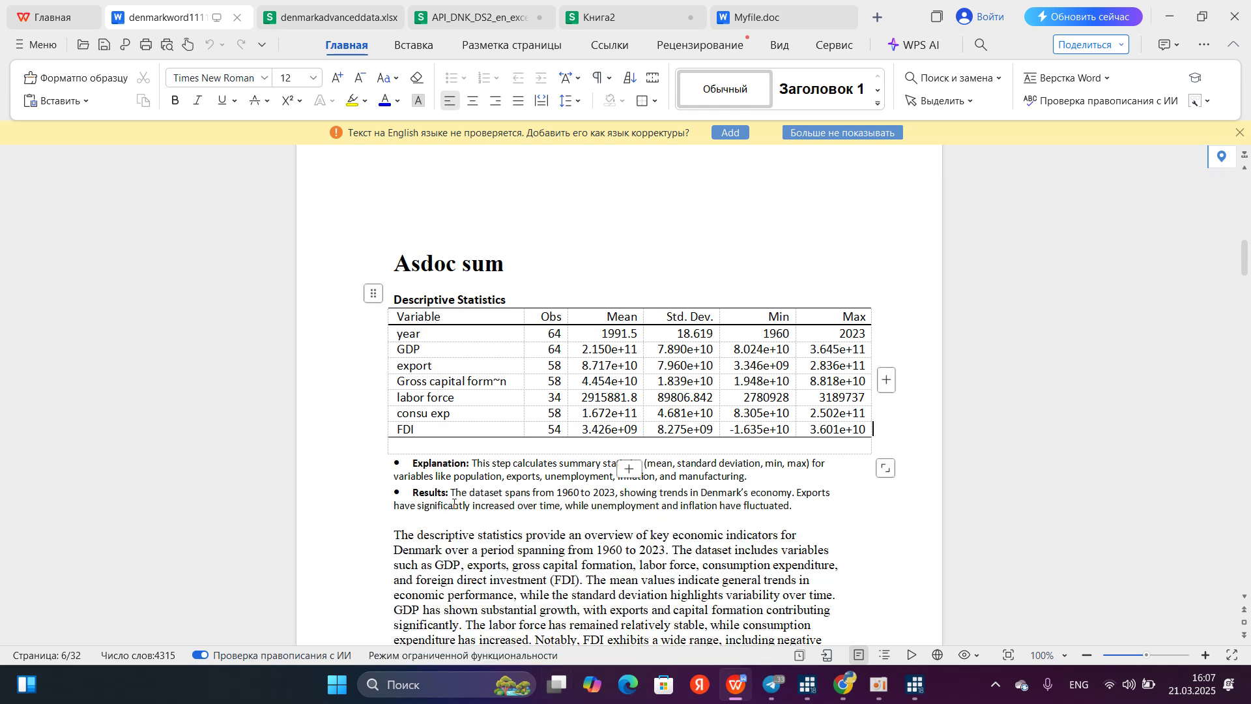
pyautogui.scroll(-3, 454, 504)
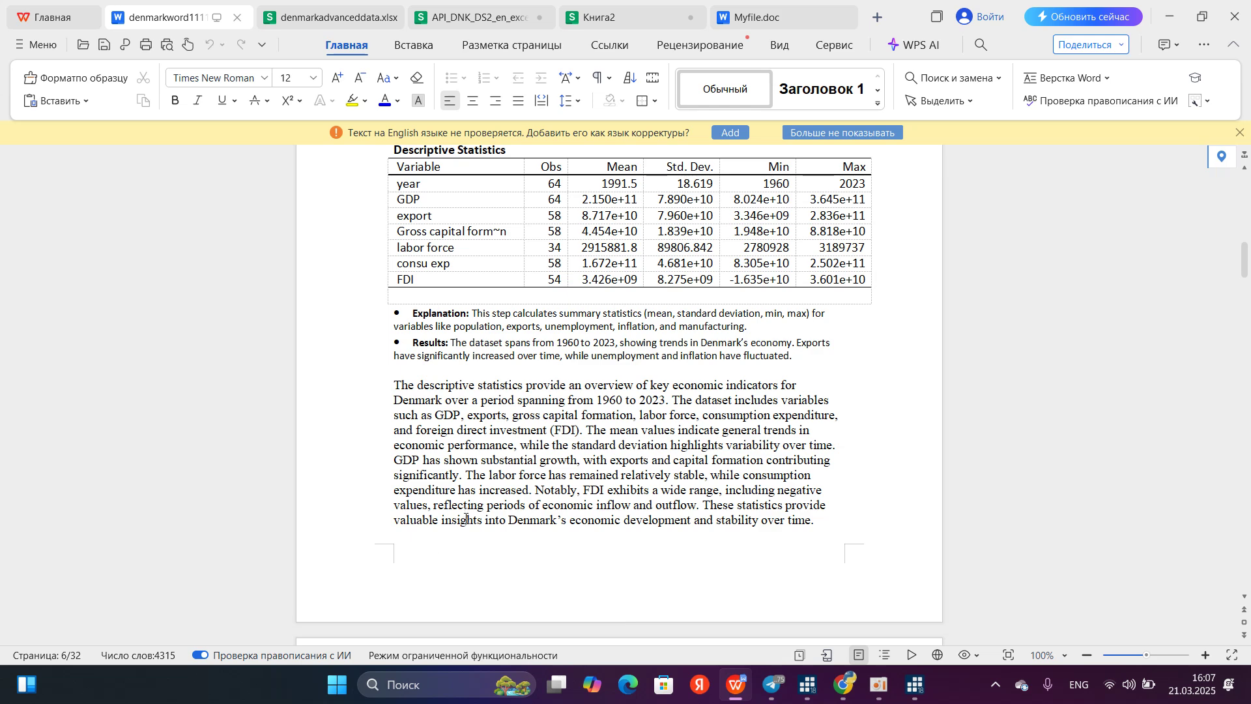
# Examine the Twoway tsline graphs section of the document, including its explanation, results and key observations
pyautogui.scroll(-10, 465, 518)
pyautogui.scroll(-5, 466, 519)
pyautogui.scroll(3, 495, 461)
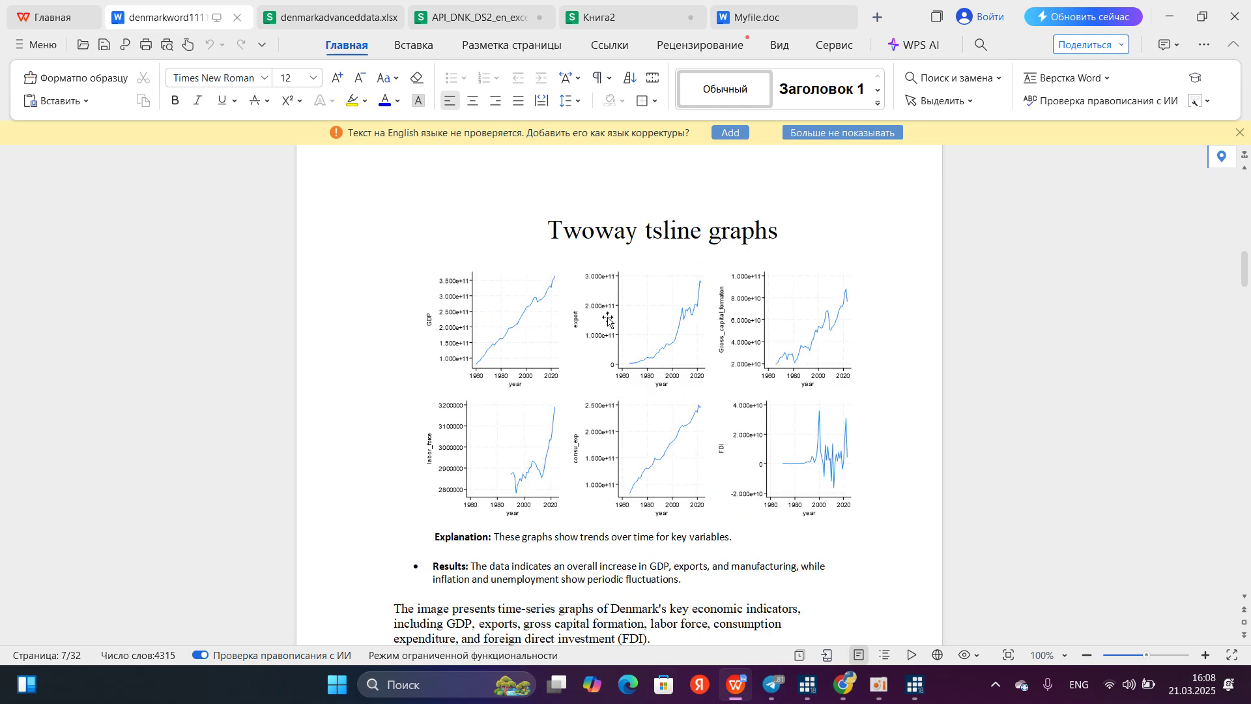
pyautogui.scroll(-3, 577, 427)
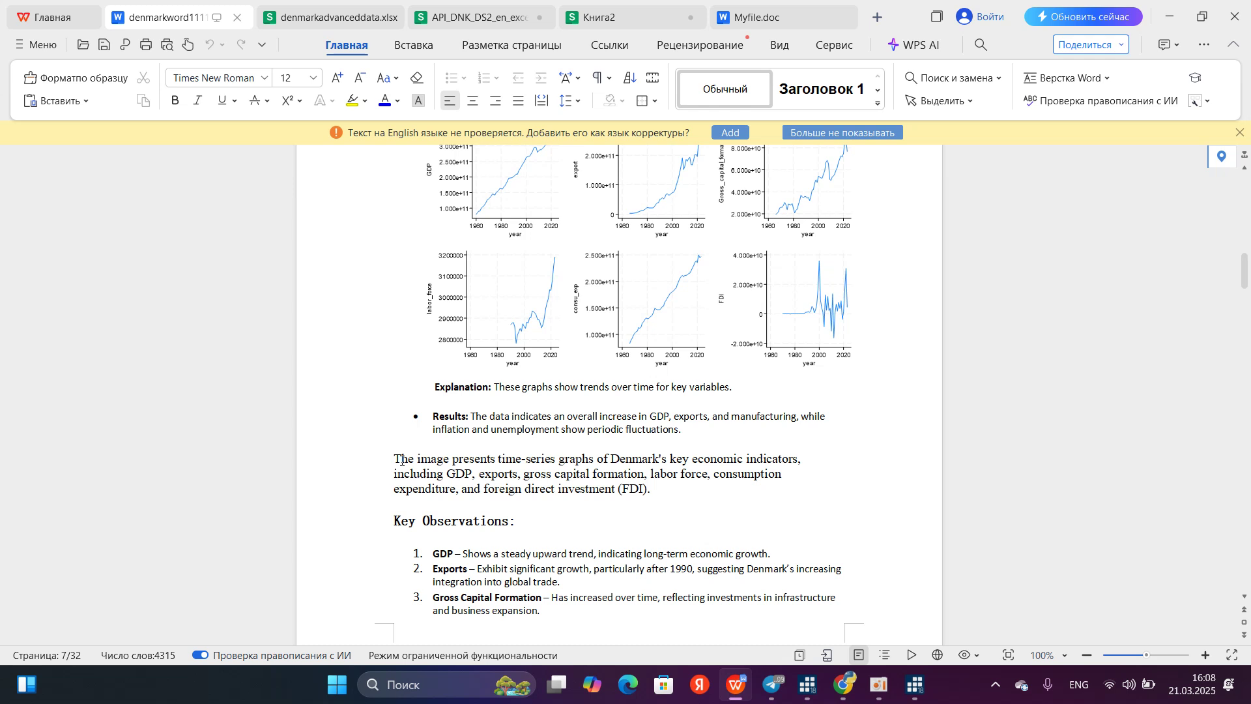
pyautogui.scroll(-3, 473, 543)
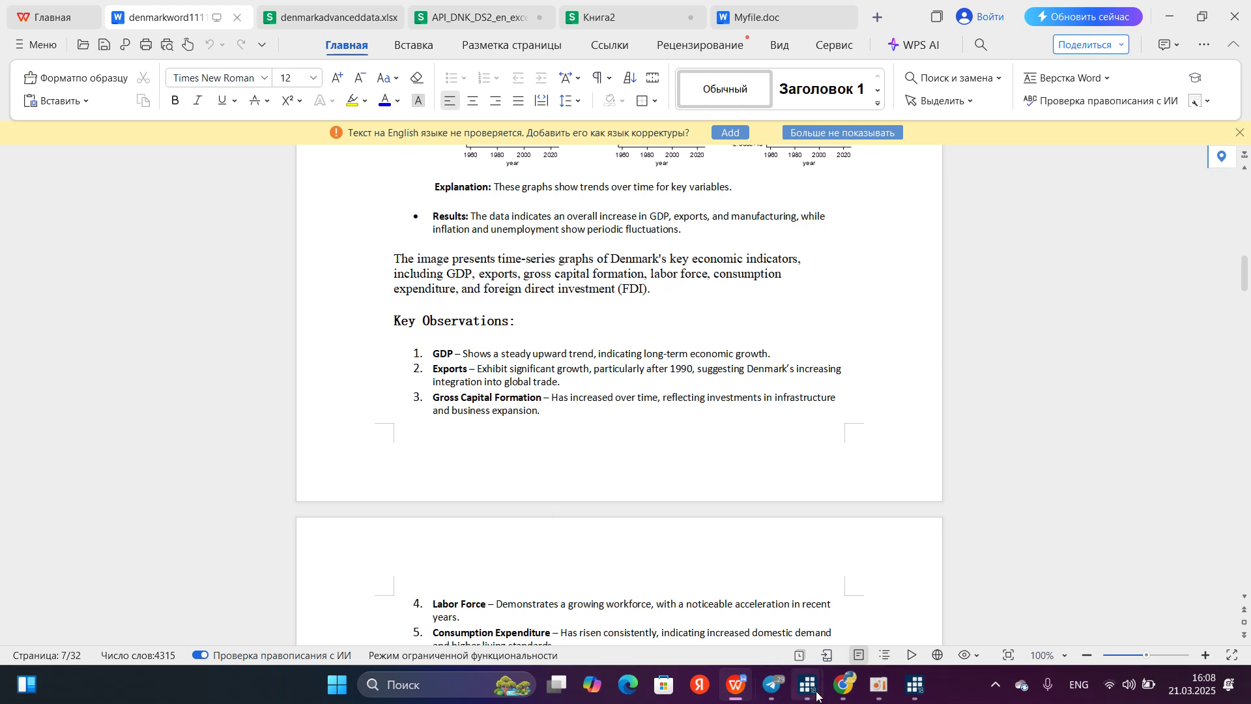
# Return to Stata and run the do-file's first block of five scatter commands, producing graphs g1 to g5
pyautogui.moveTo(809, 684)
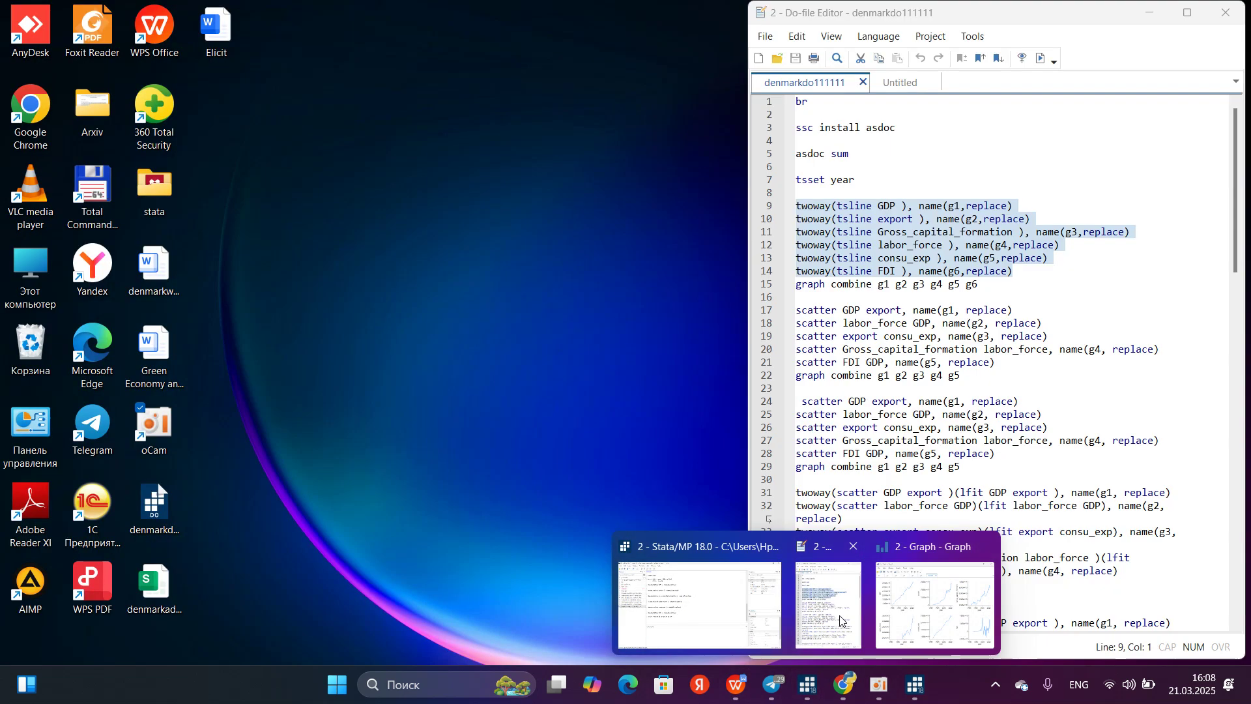
pyautogui.click(839, 615)
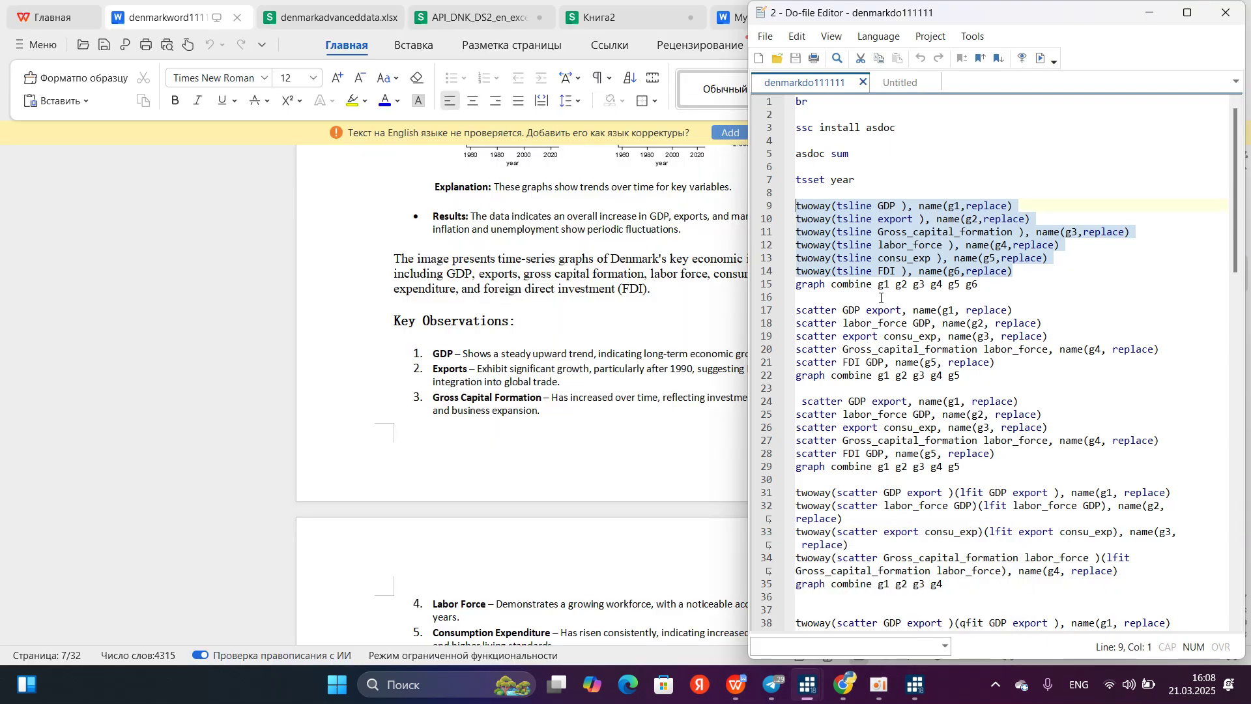
pyautogui.doubleClick(799, 310)
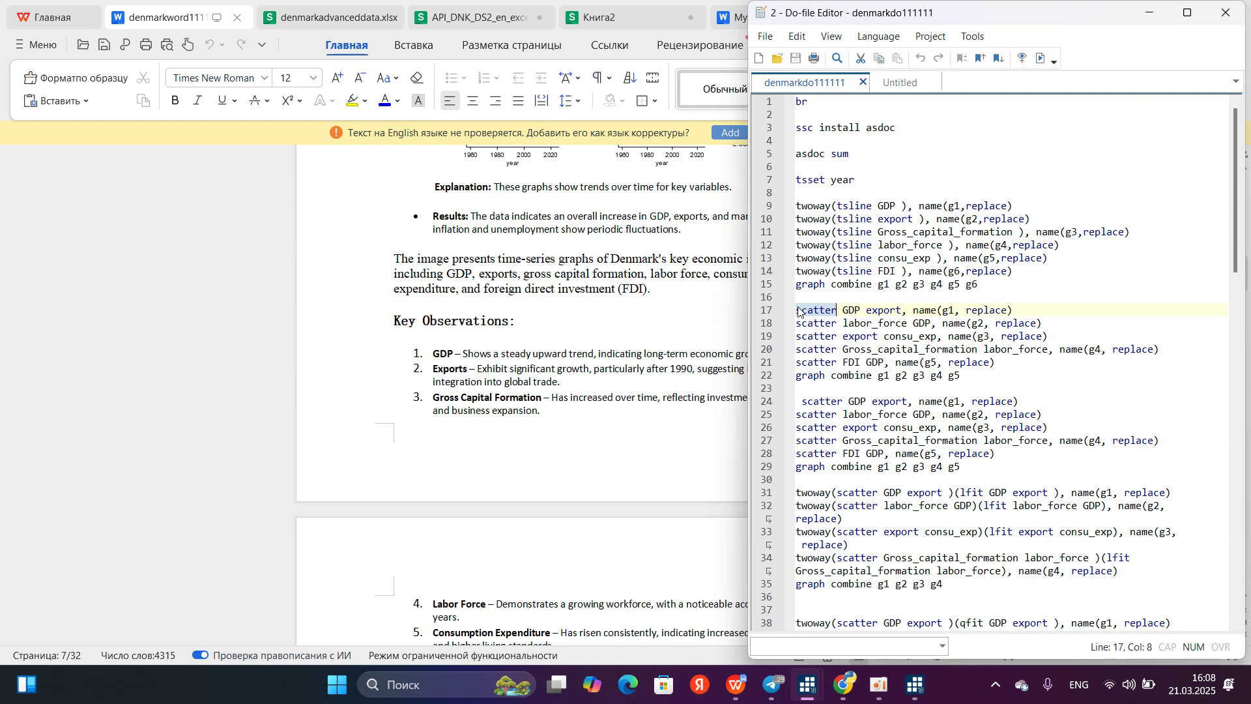
pyautogui.moveTo(799, 310); pyautogui.dragTo(988, 364)
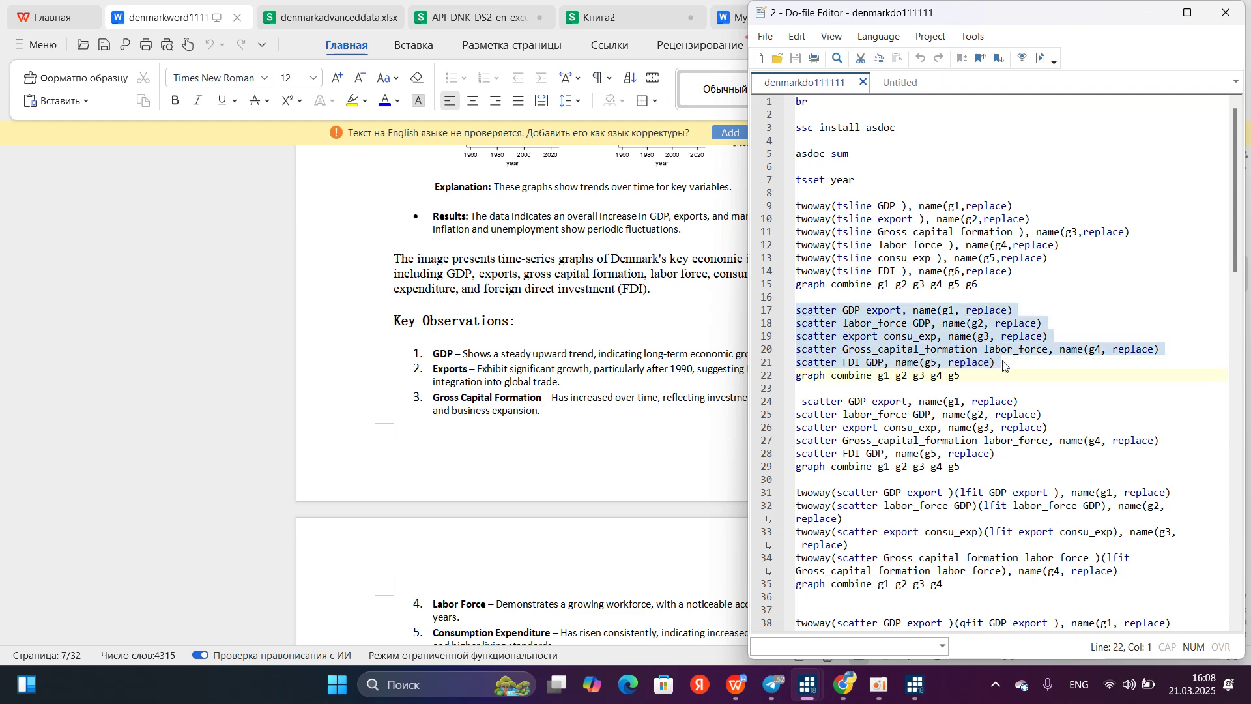
pyautogui.moveTo(816, 701)
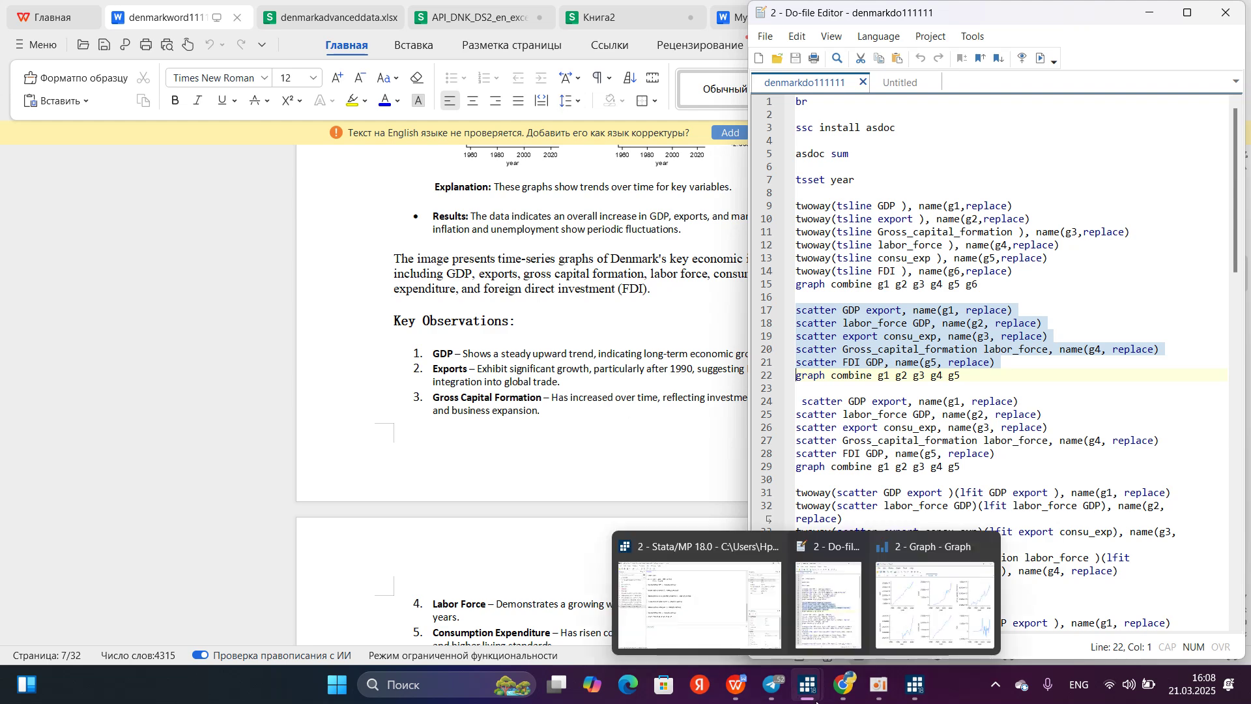
pyautogui.click(713, 572)
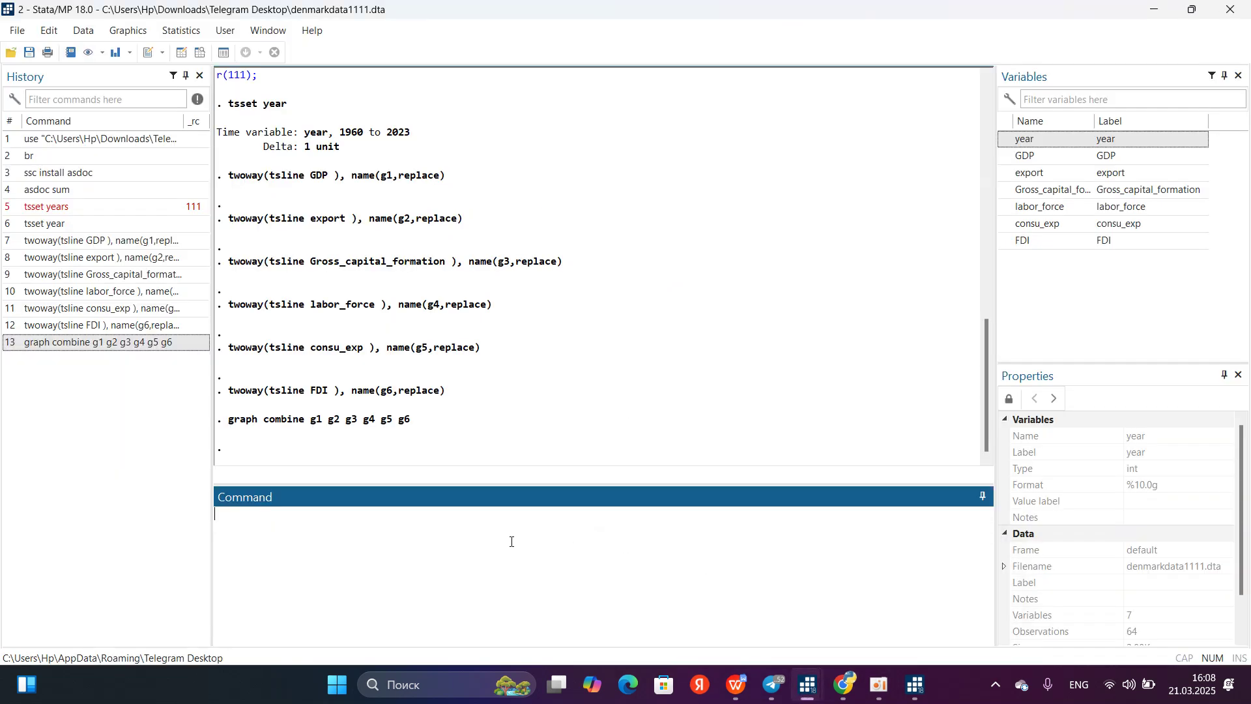
pyautogui.hotkey('ctrl', 'v')
pyautogui.press('Return')
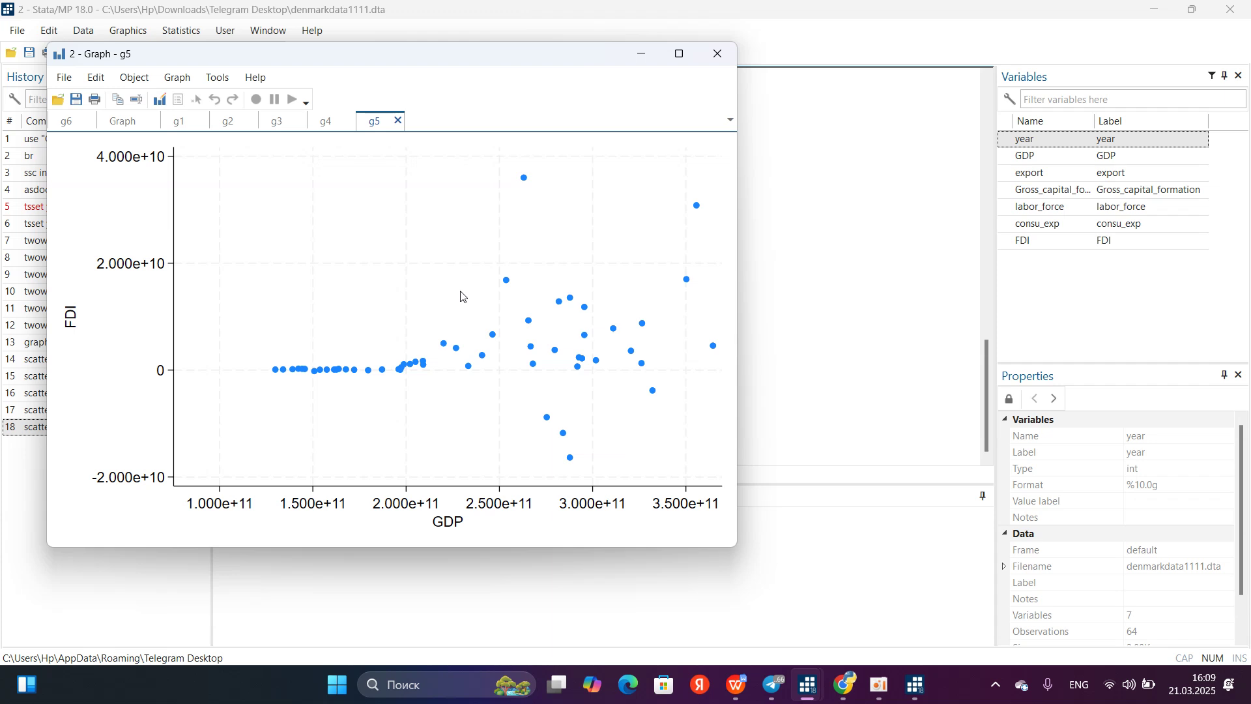
# Combine the five scatter plots by running "graph combine g1 g2 g3 g4 g5"
pyautogui.click(520, 579)
pyautogui.write('graph ')
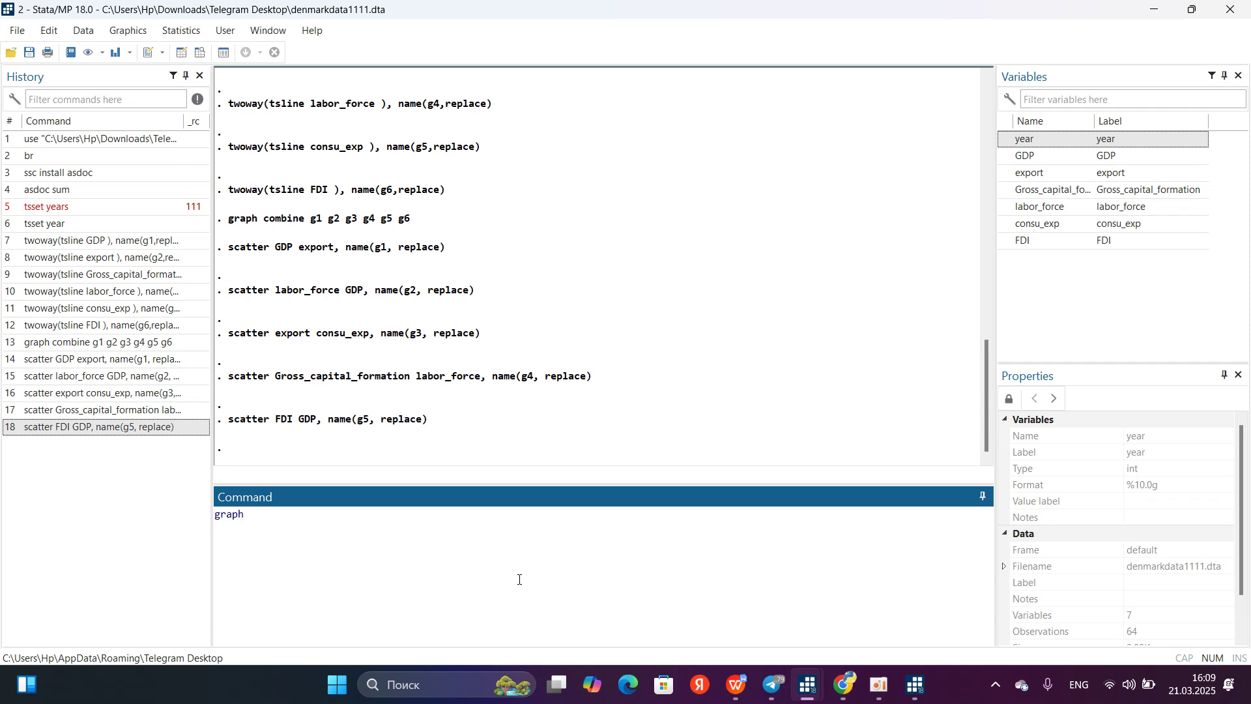
pyautogui.write('combine g1 g2 g3 g4 g5')
pyautogui.press('Return')
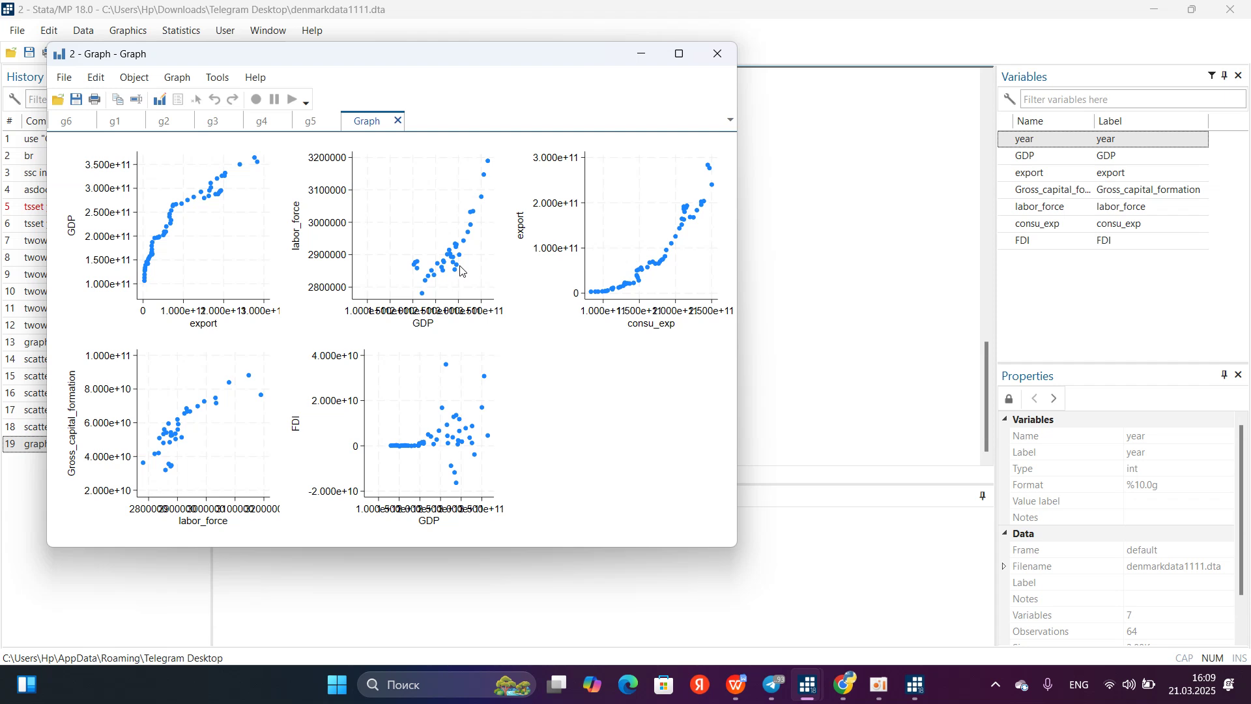
# Start the Graph Editor and set the x-axis label angle of the labor_force versus GDP scatter plot to 45°
pyautogui.click(160, 100)
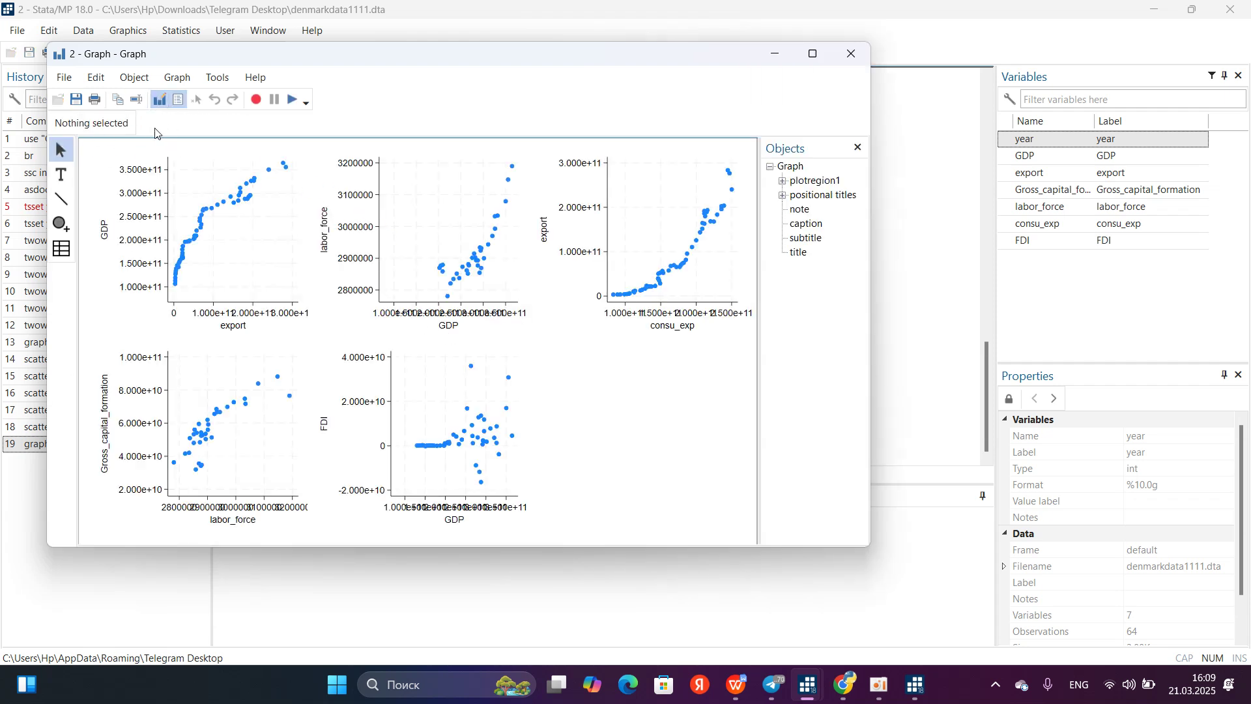
pyautogui.click(447, 325)
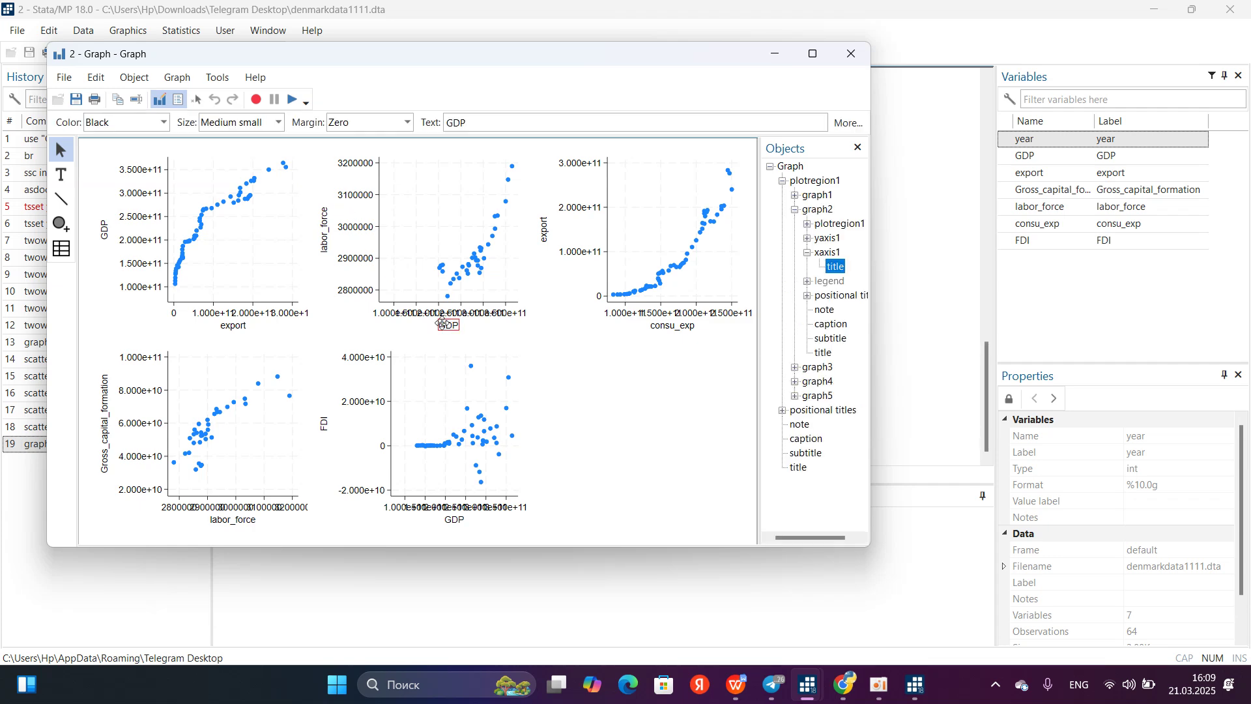
pyautogui.doubleClick(444, 316)
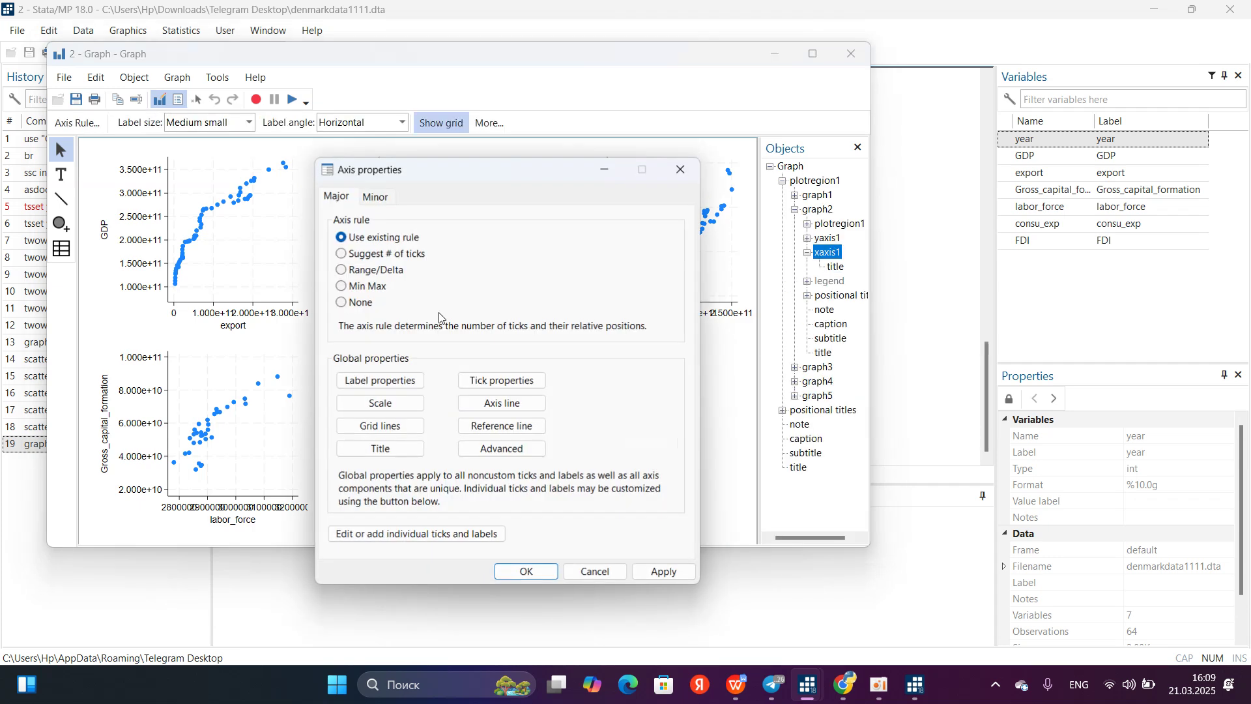
pyautogui.click(681, 169)
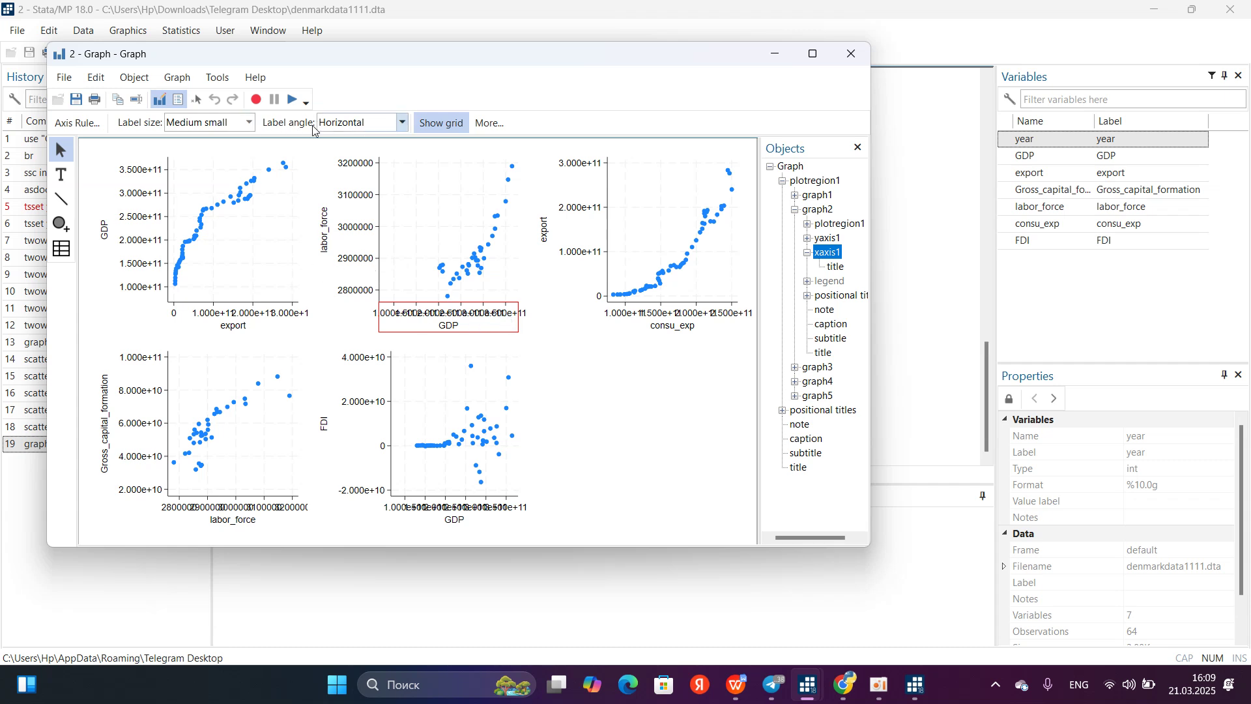
pyautogui.click(403, 125)
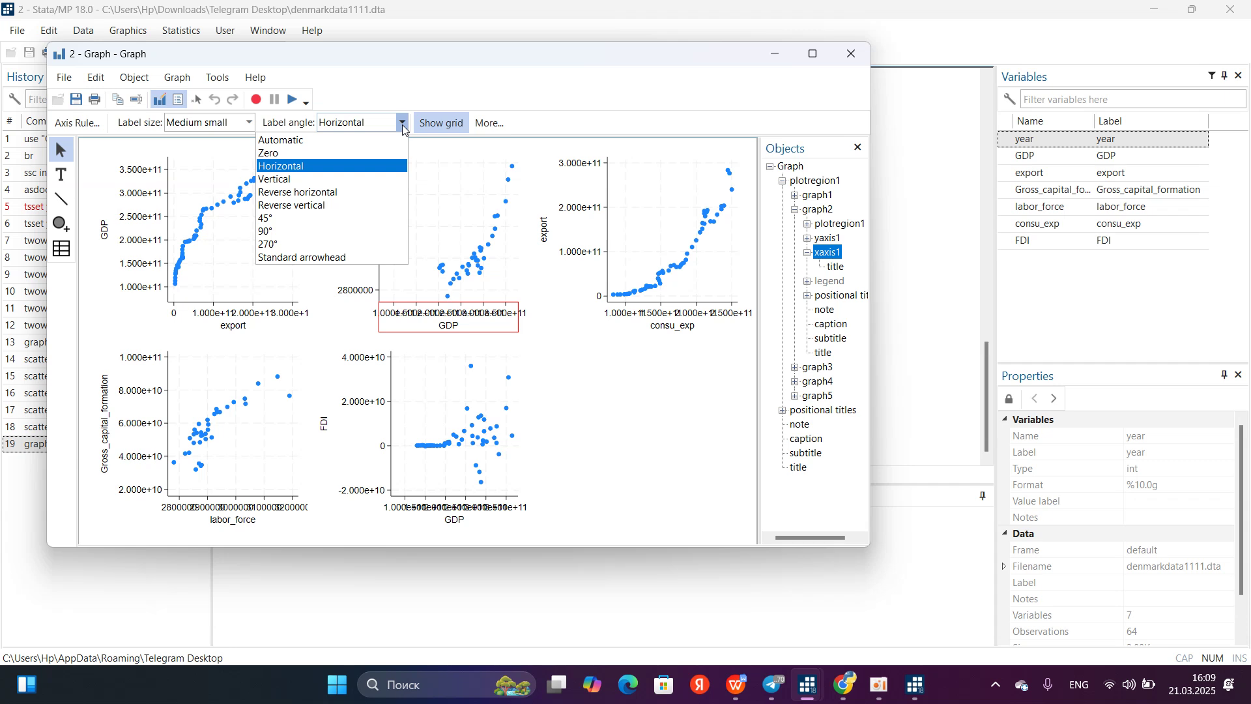
pyautogui.click(297, 218)
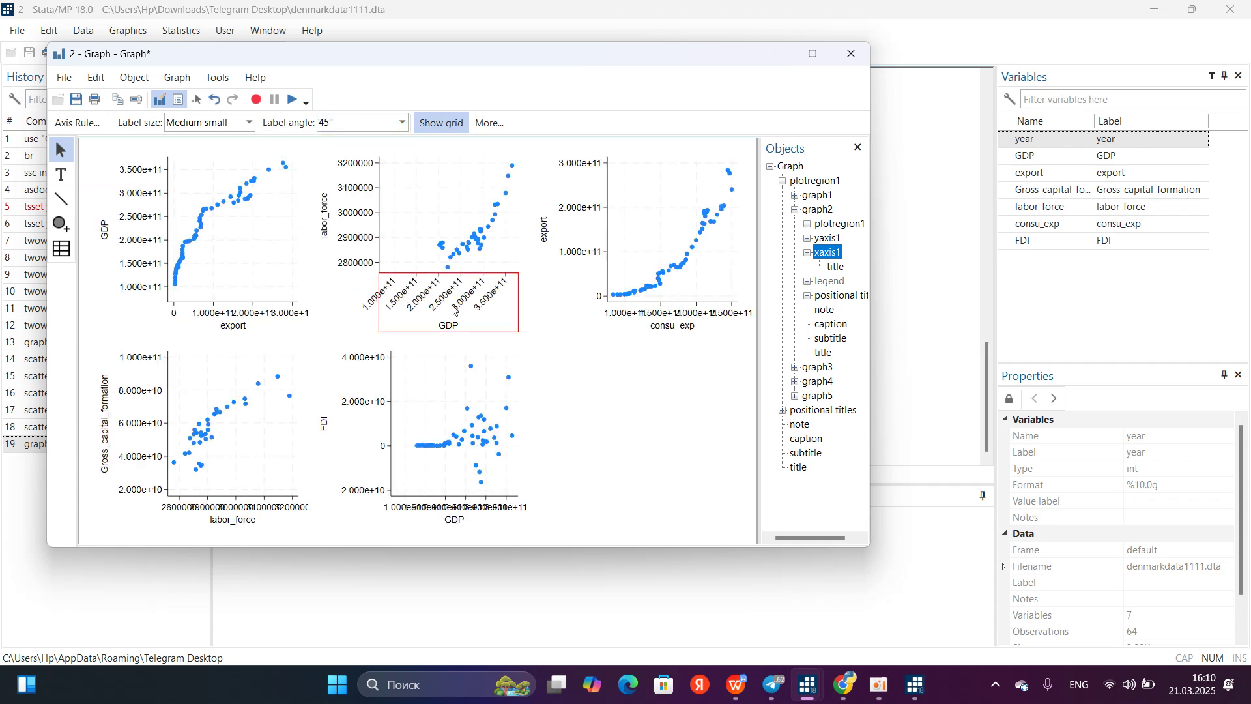
# Set the x-axis label angle of the export versus consu_exp scatter plot to Vertical
pyautogui.doubleClick(664, 324)
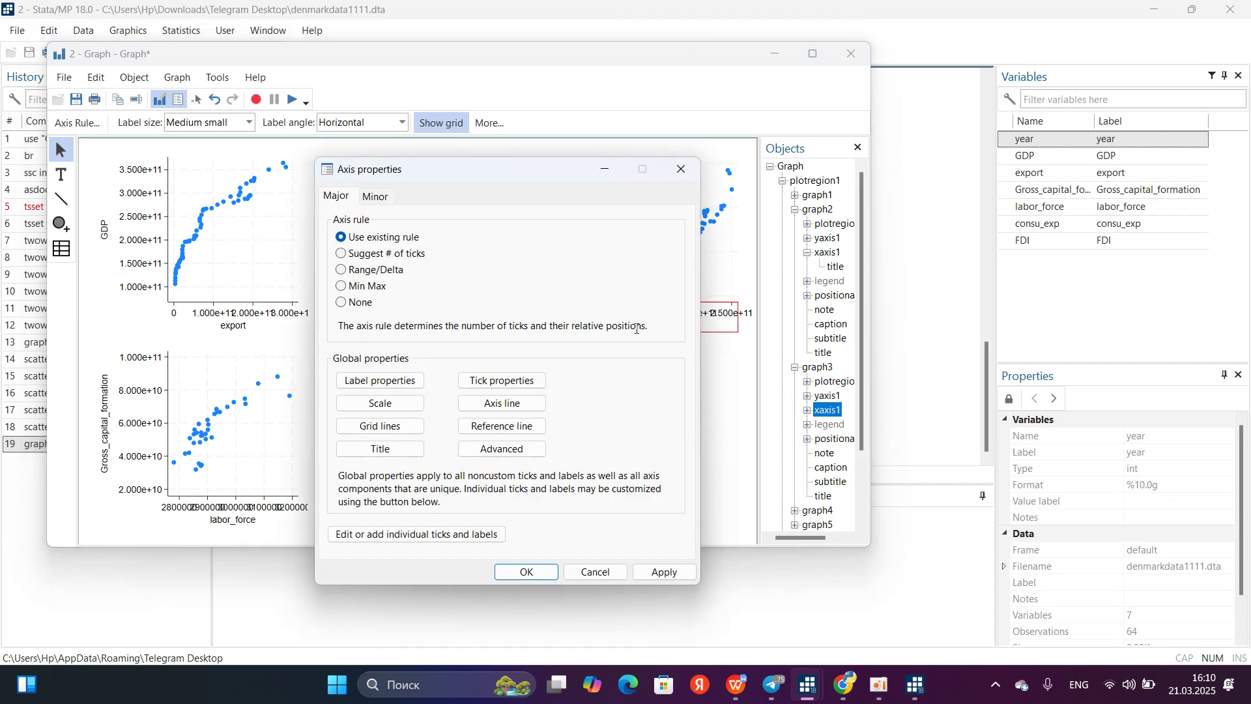
pyautogui.click(681, 169)
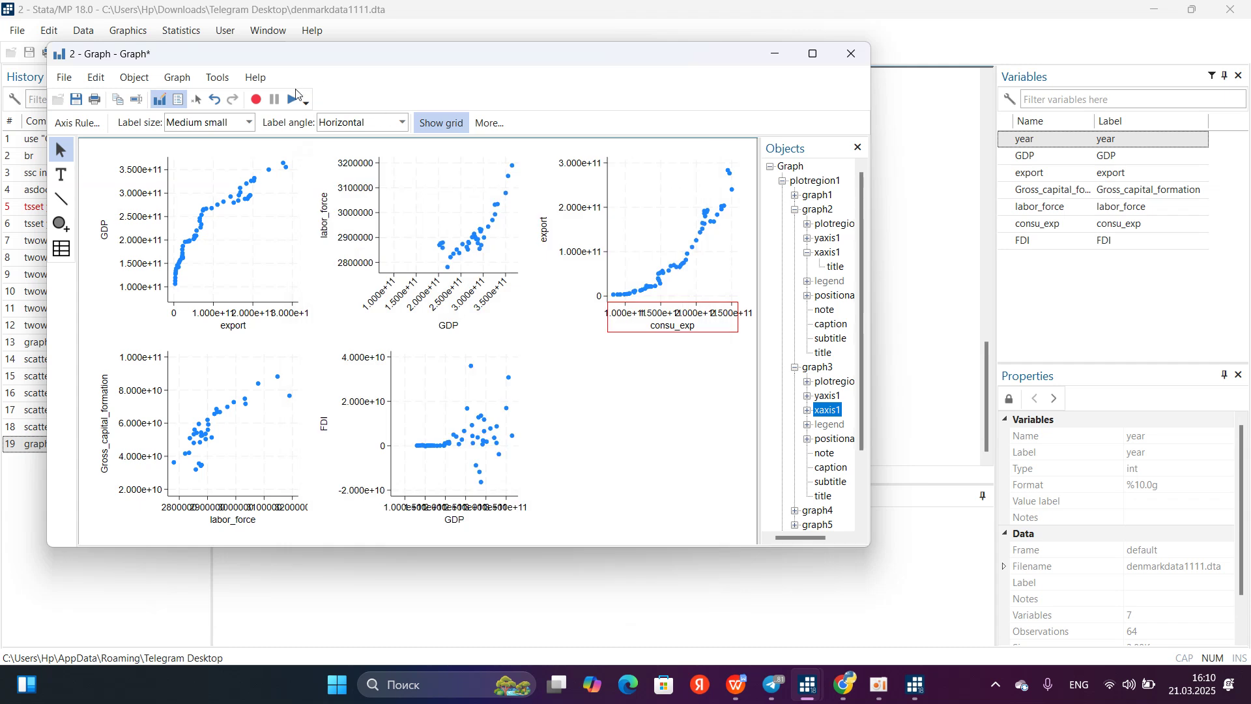
pyautogui.click(403, 122)
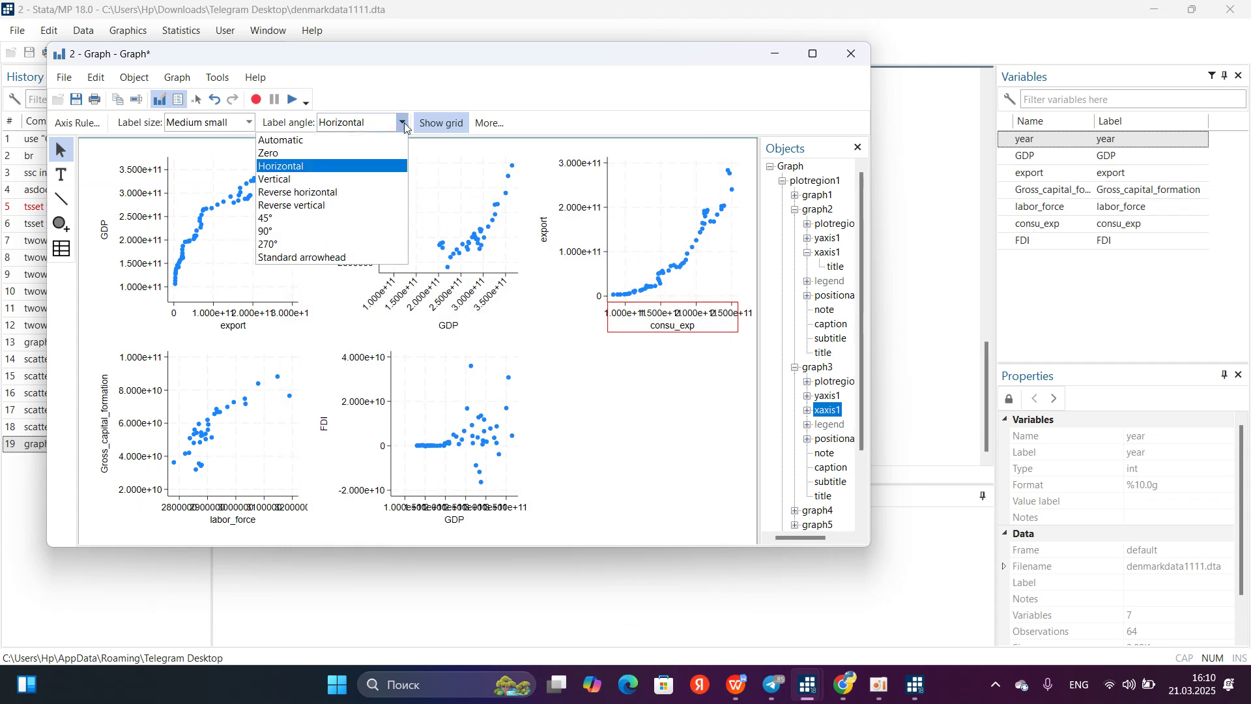
pyautogui.click(326, 180)
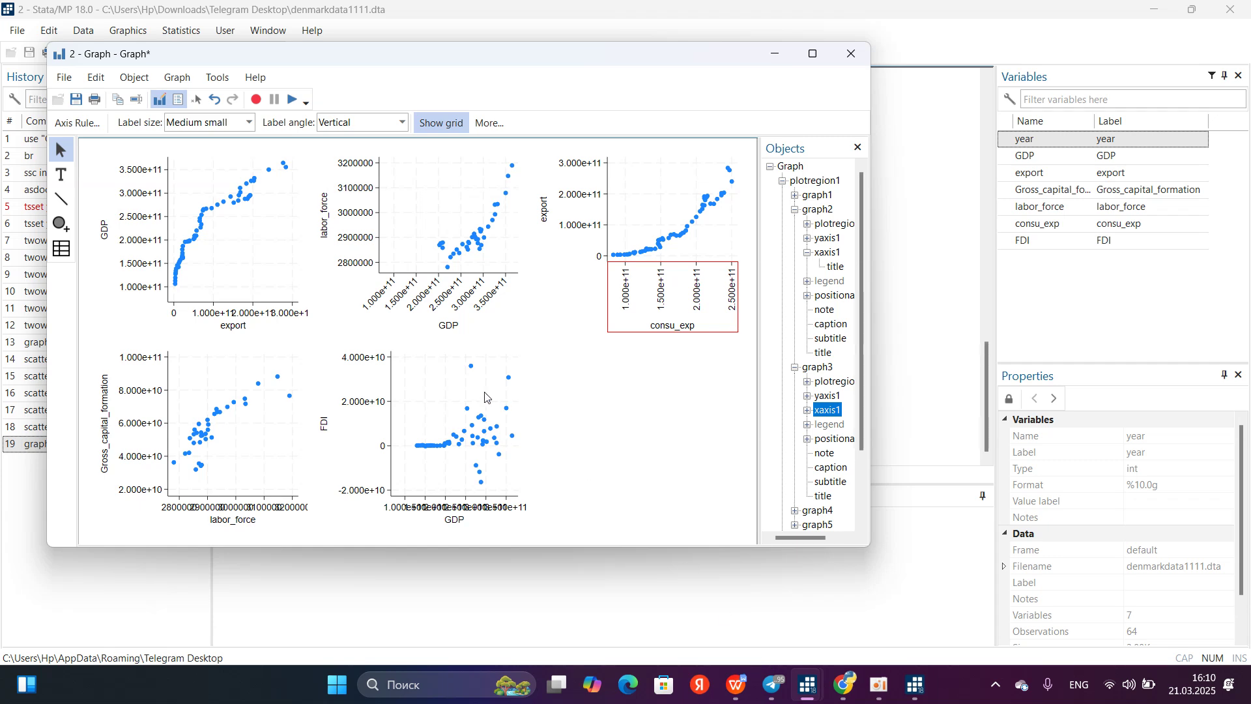
# Copy the edited combined scatter graph and switch to the WPS report to read its "Scatter order" plots and key observations
pyautogui.click(117, 99)
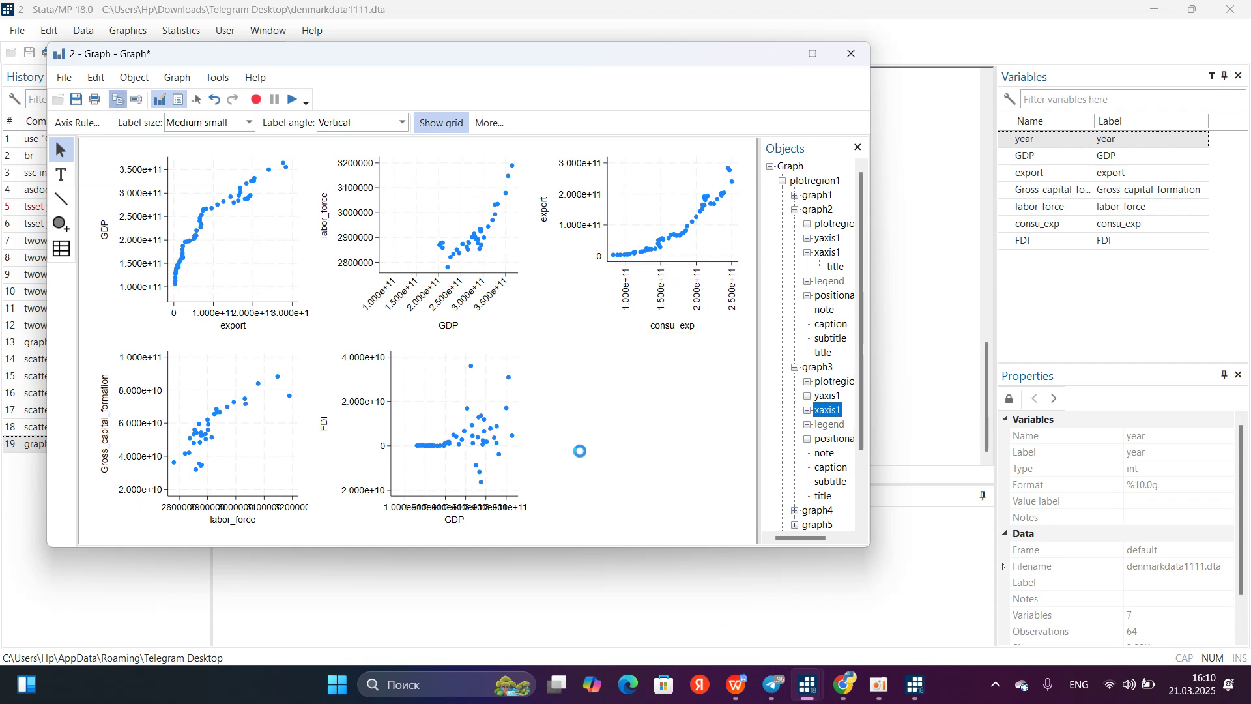
pyautogui.moveTo(736, 690)
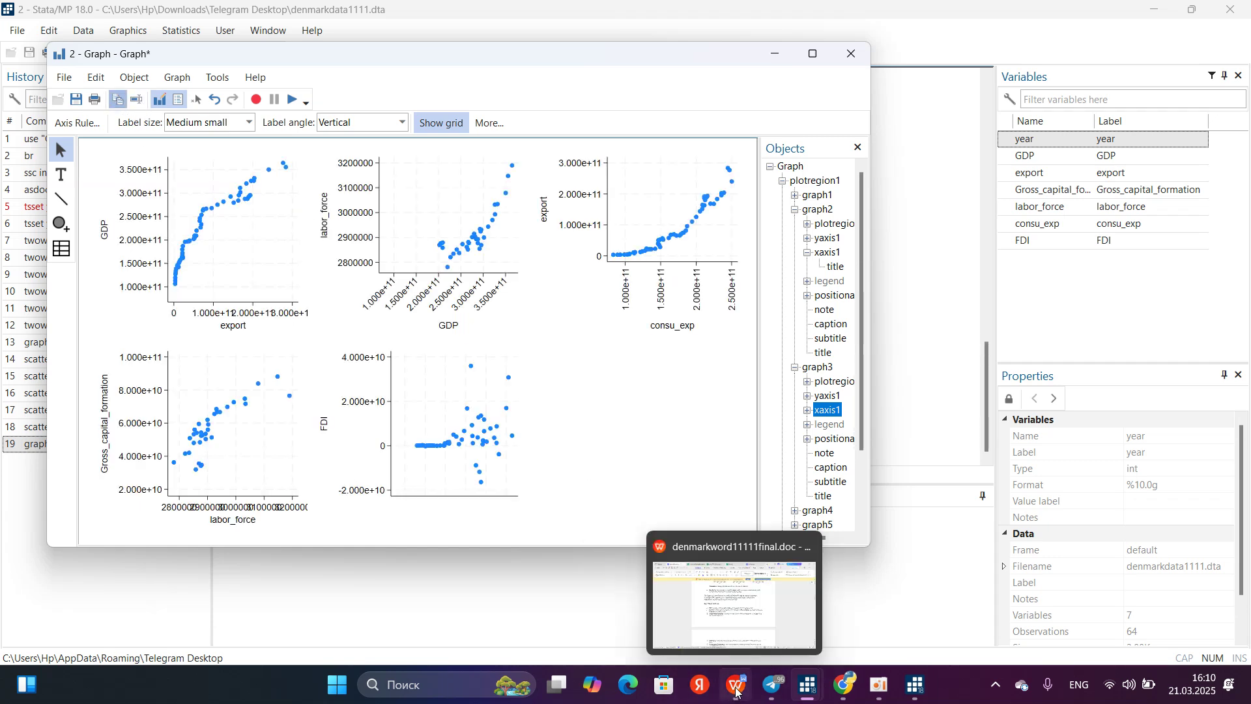
pyautogui.click(736, 689)
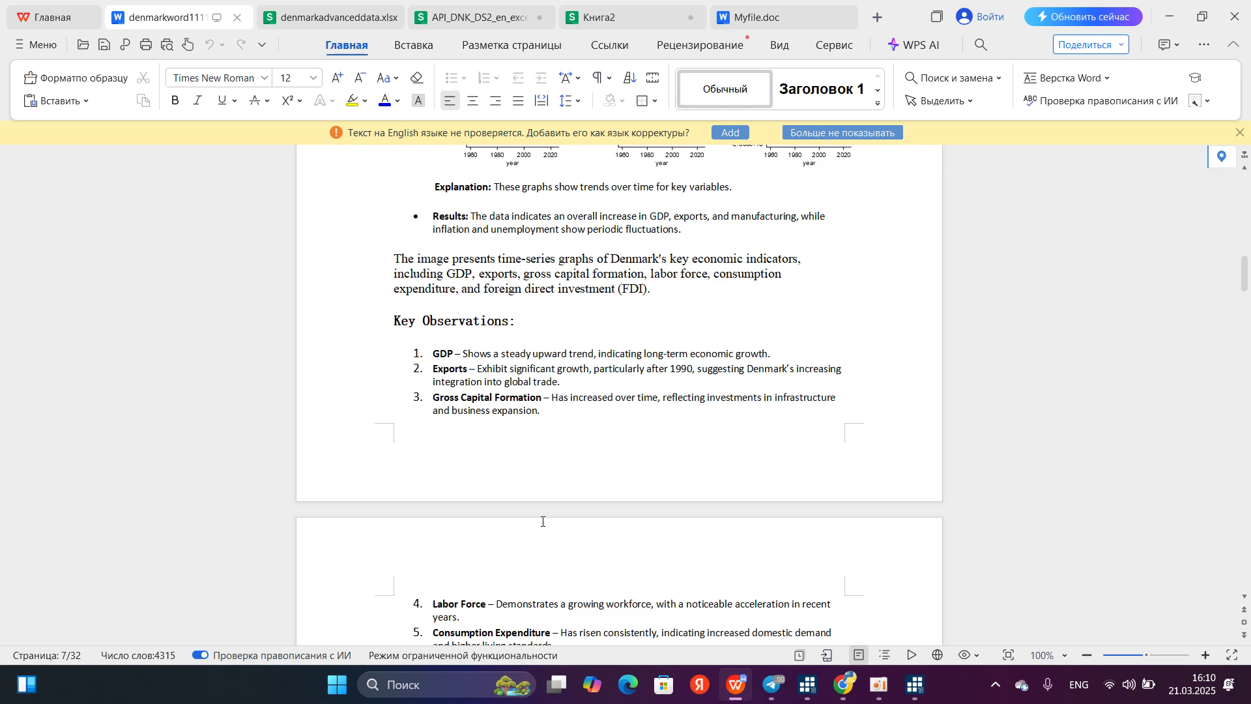
pyautogui.scroll(-10, 542, 521)
pyautogui.scroll(5, 543, 521)
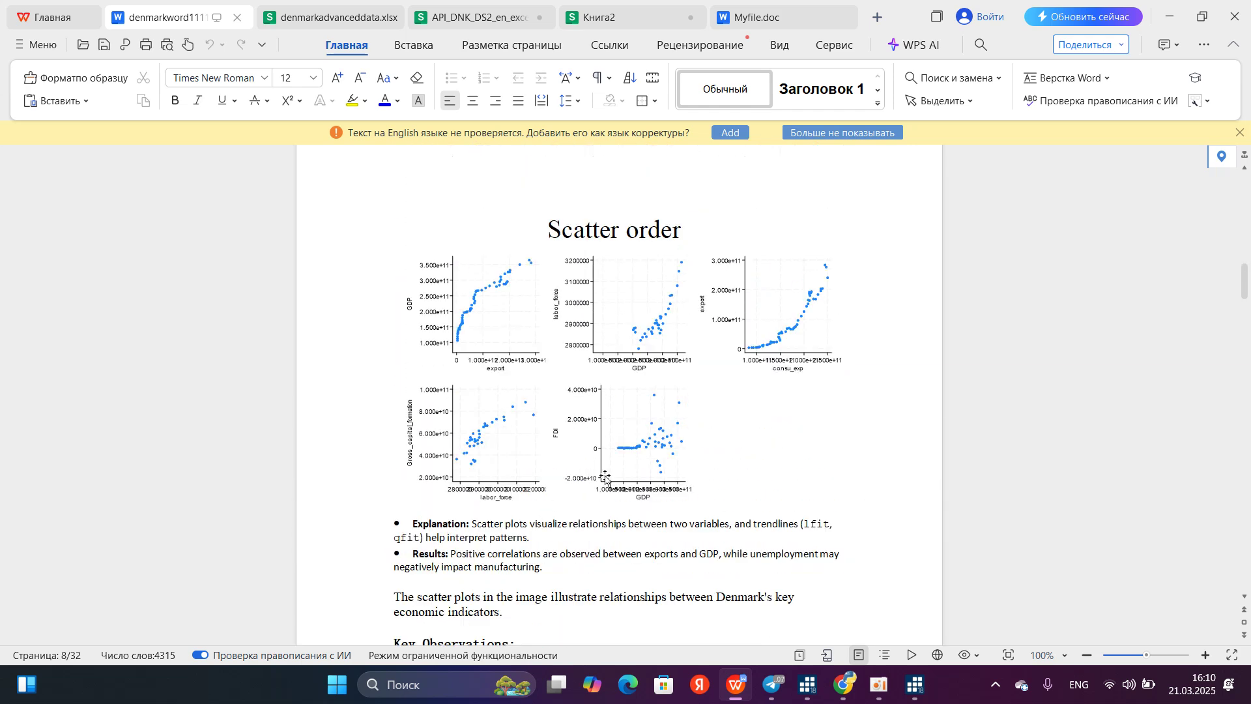
pyautogui.scroll(-3, 472, 507)
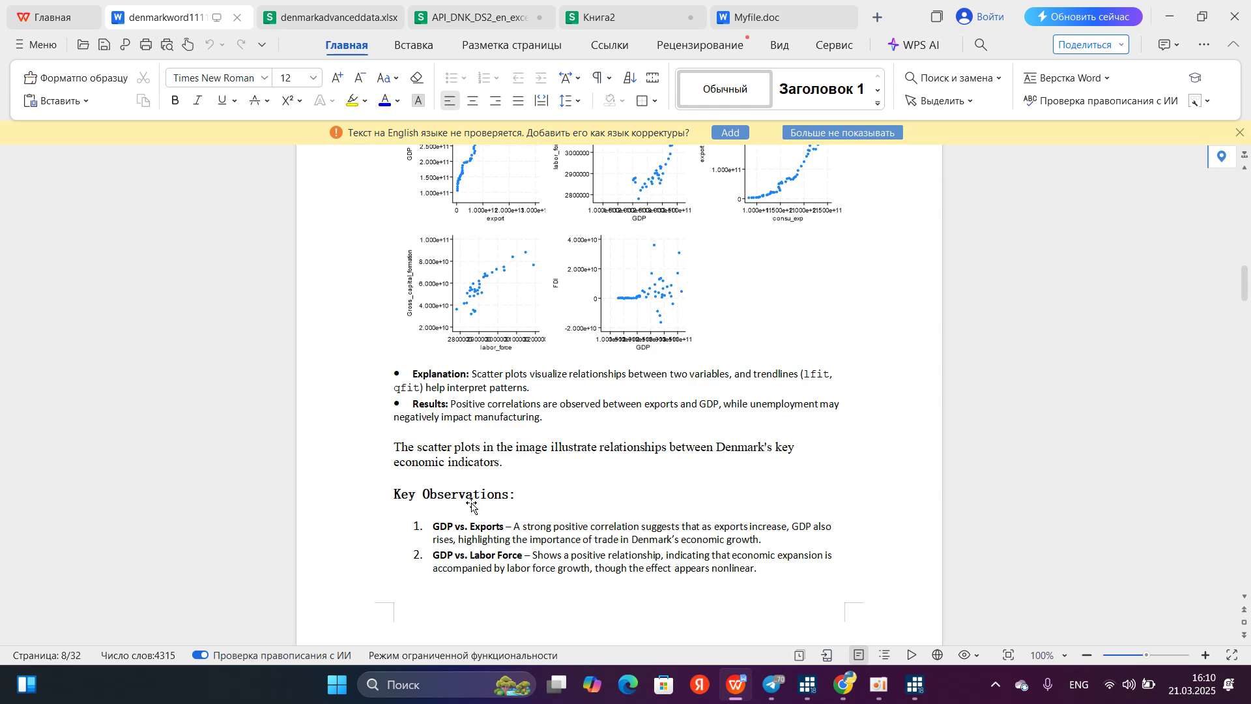
pyautogui.scroll(-3, 472, 507)
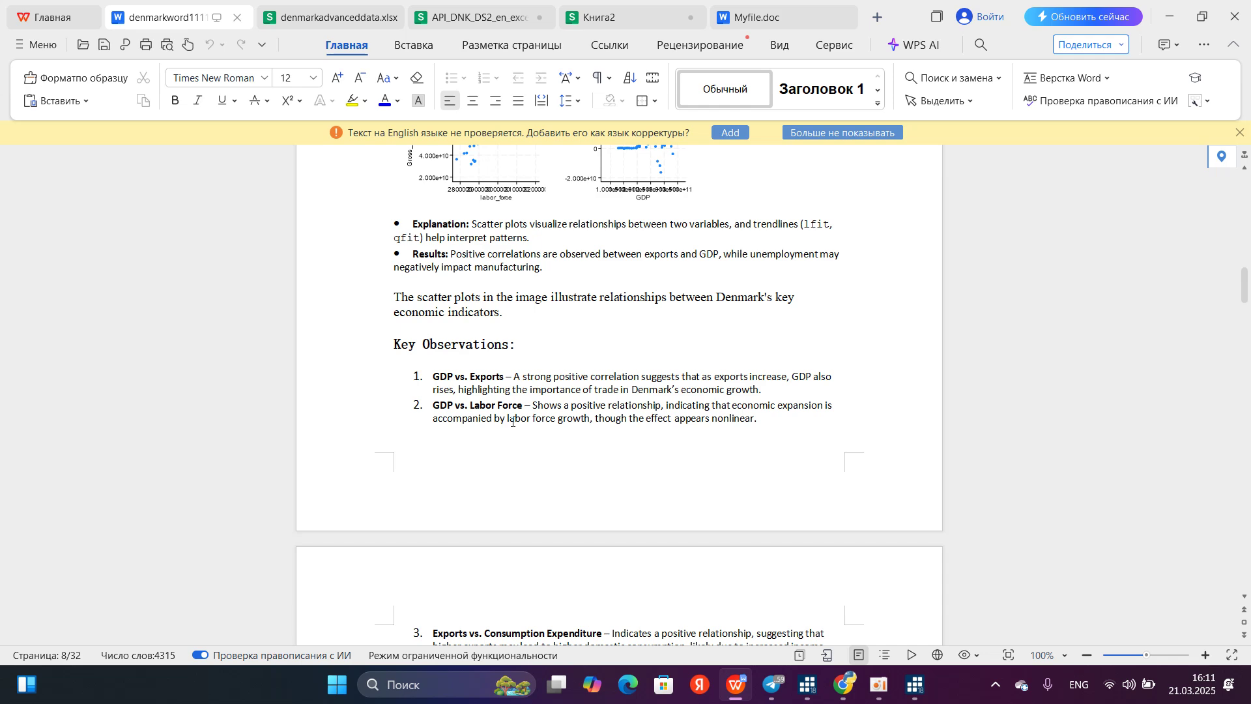
pyautogui.scroll(-2, 469, 504)
pyautogui.scroll(10, 469, 505)
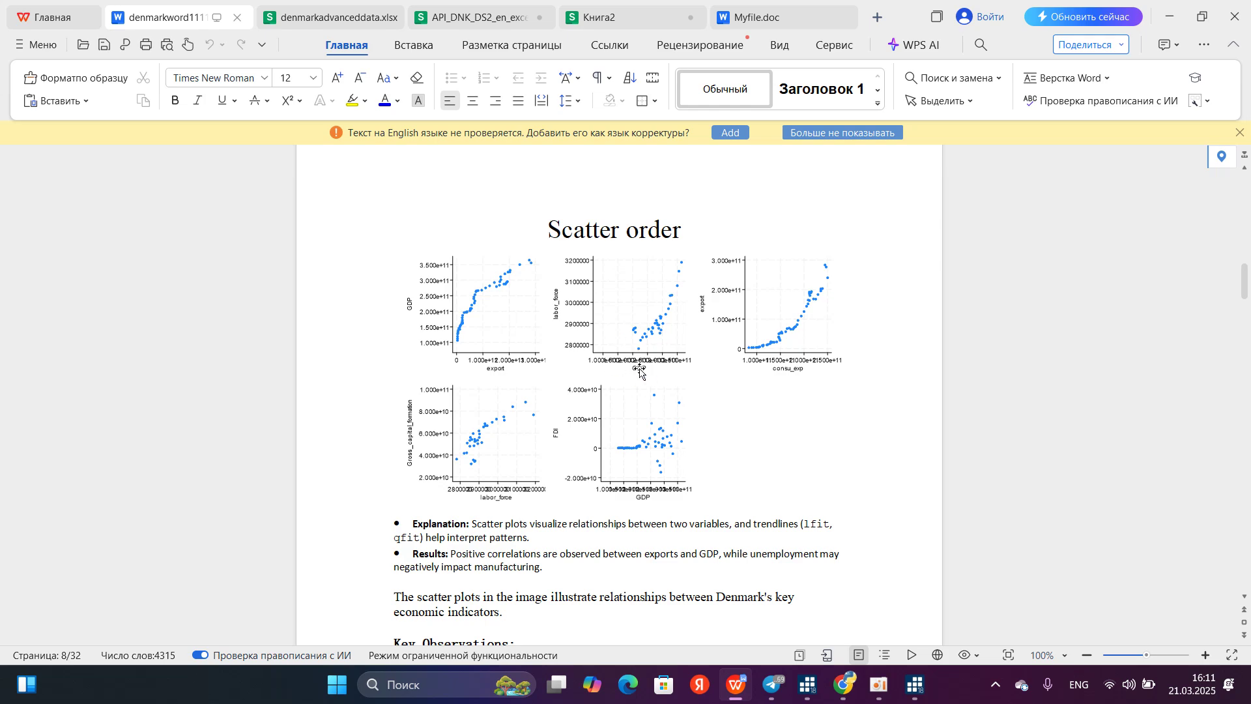
pyautogui.scroll(-3, 640, 371)
pyautogui.scroll(-1, 640, 371)
pyautogui.scroll(-2, 640, 372)
pyautogui.scroll(5, 640, 368)
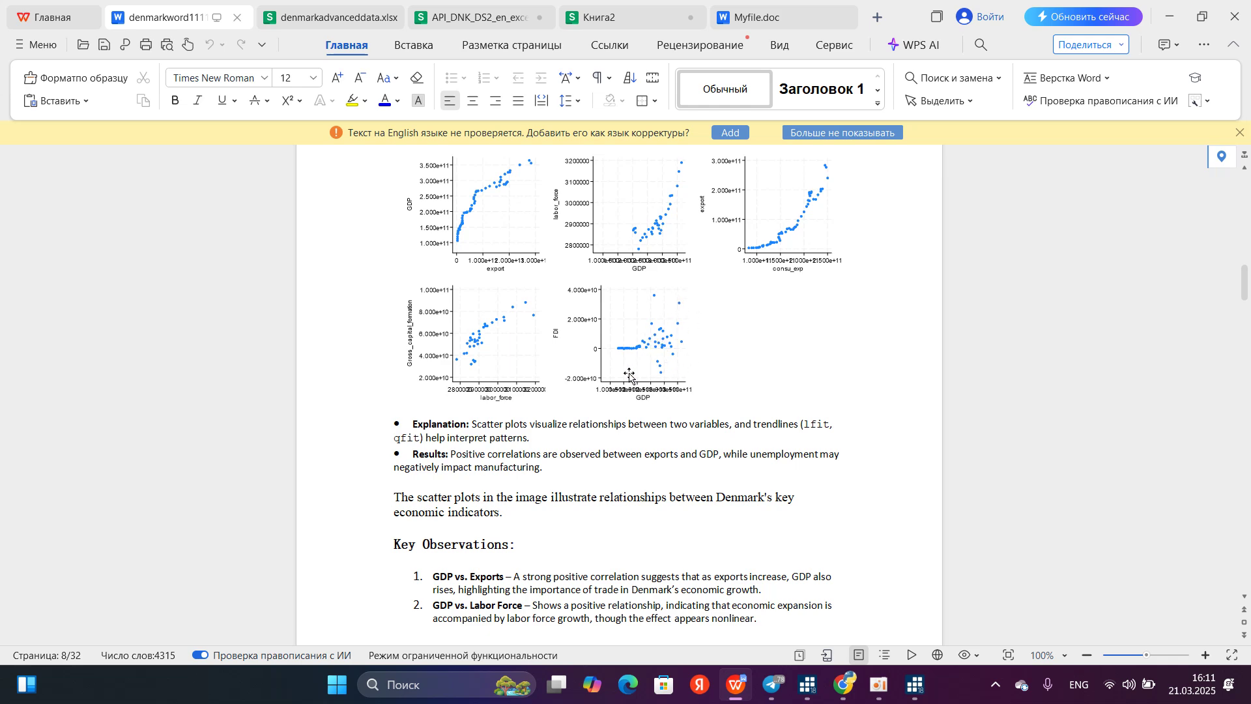
pyautogui.scroll(-5, 629, 375)
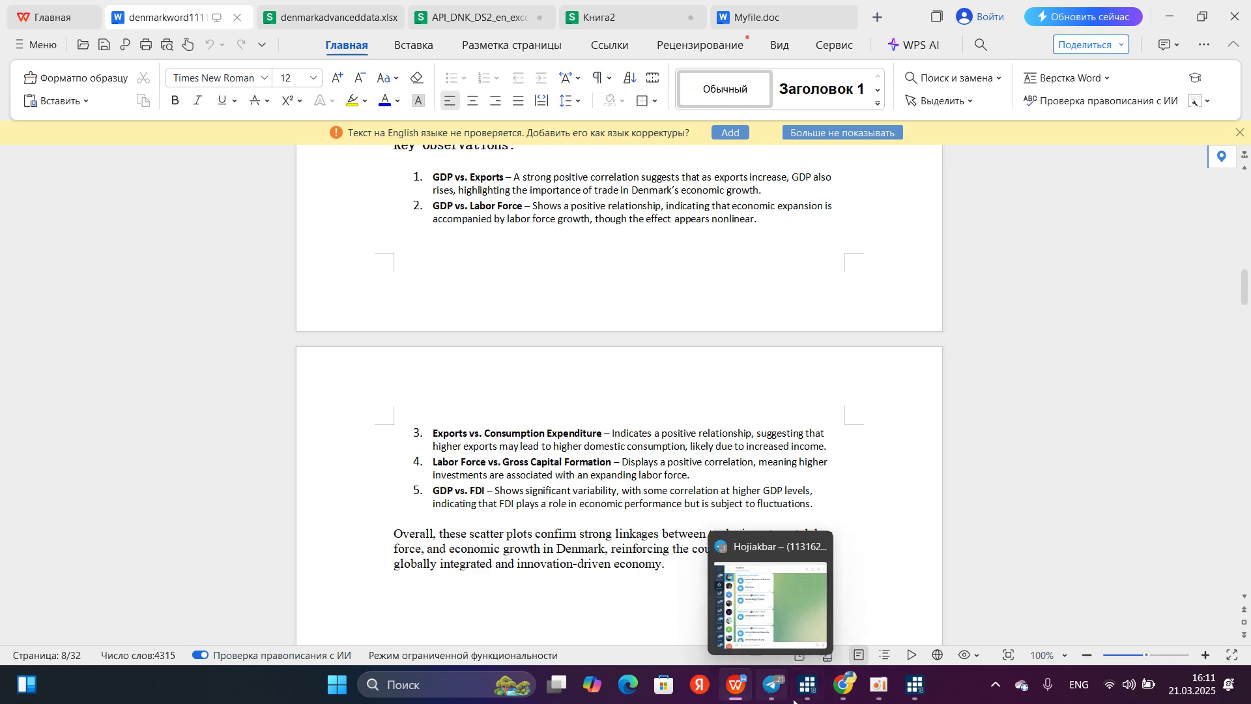
# Return to Stata's do-file and close the combined scatter graph without saving the changes
pyautogui.moveTo(807, 692)
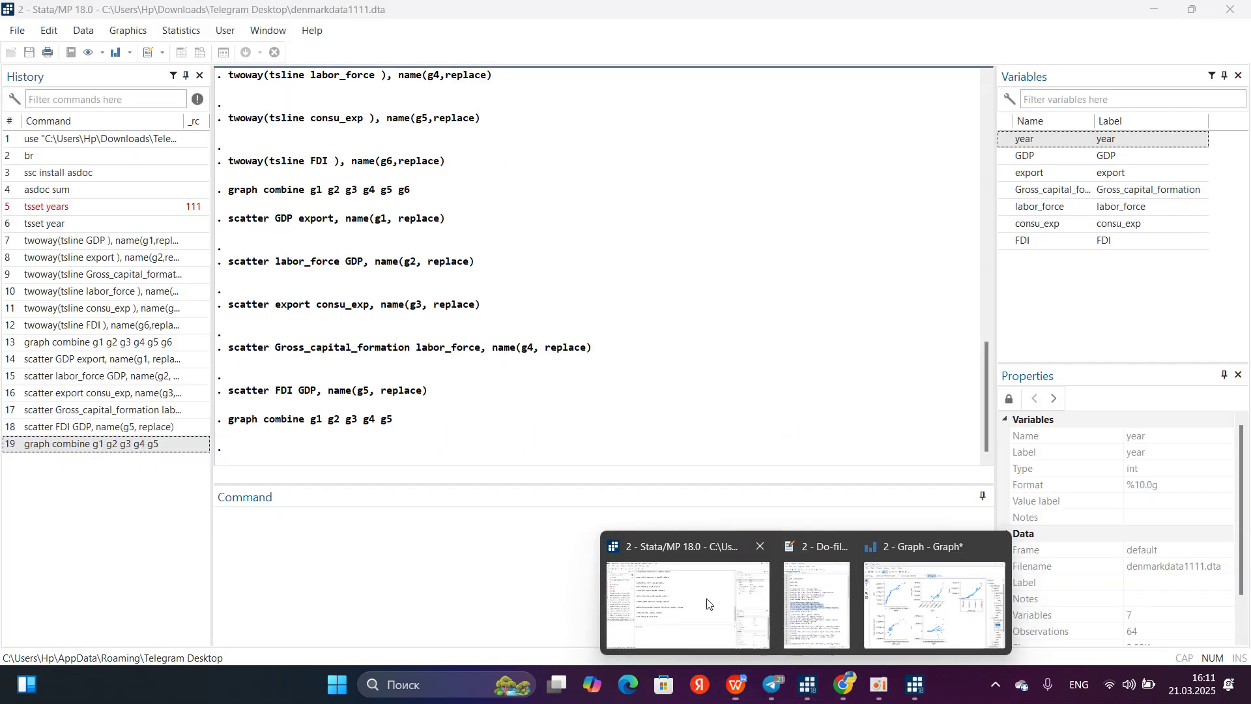
pyautogui.click(792, 624)
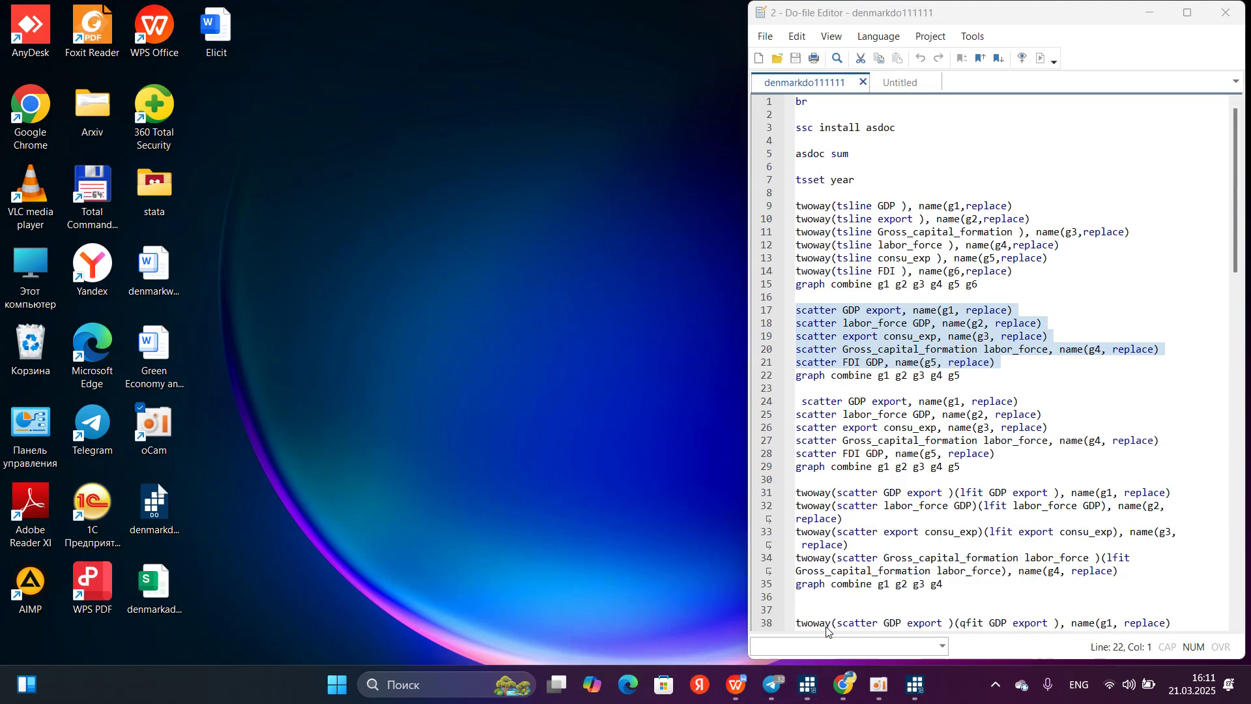
pyautogui.click(828, 633)
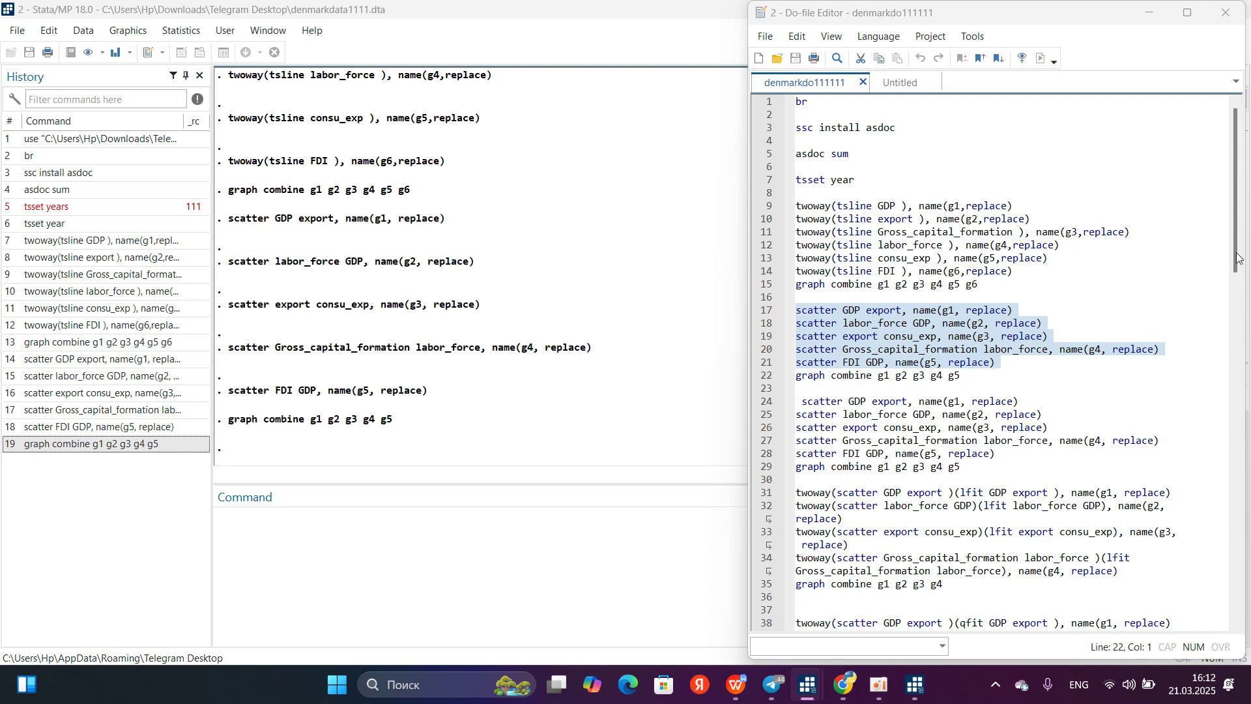
pyautogui.moveTo(808, 685)
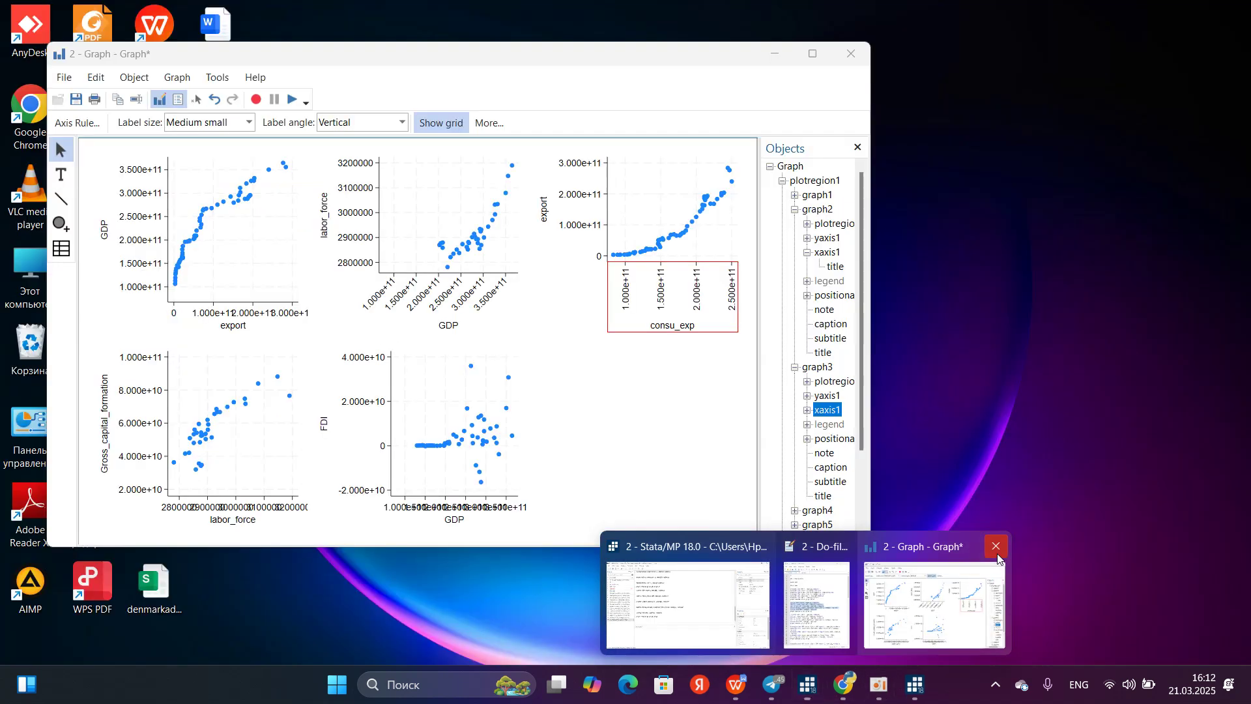
pyautogui.click(997, 547)
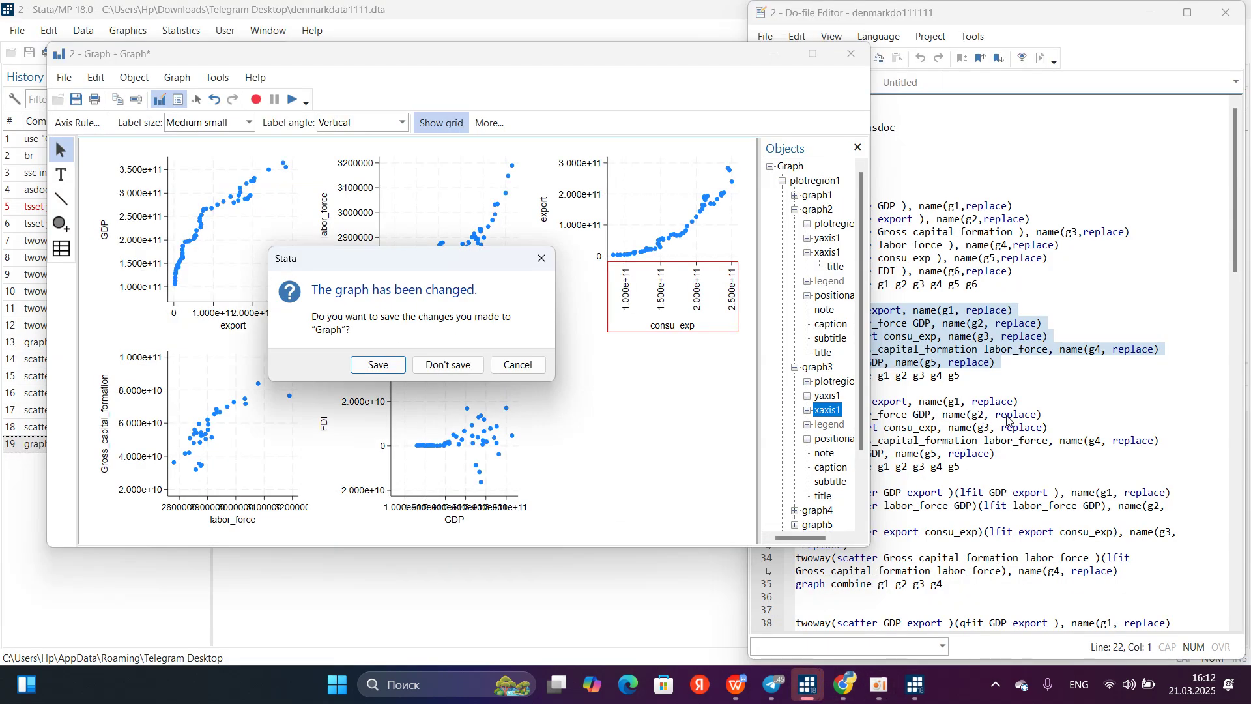
pyautogui.click(443, 368)
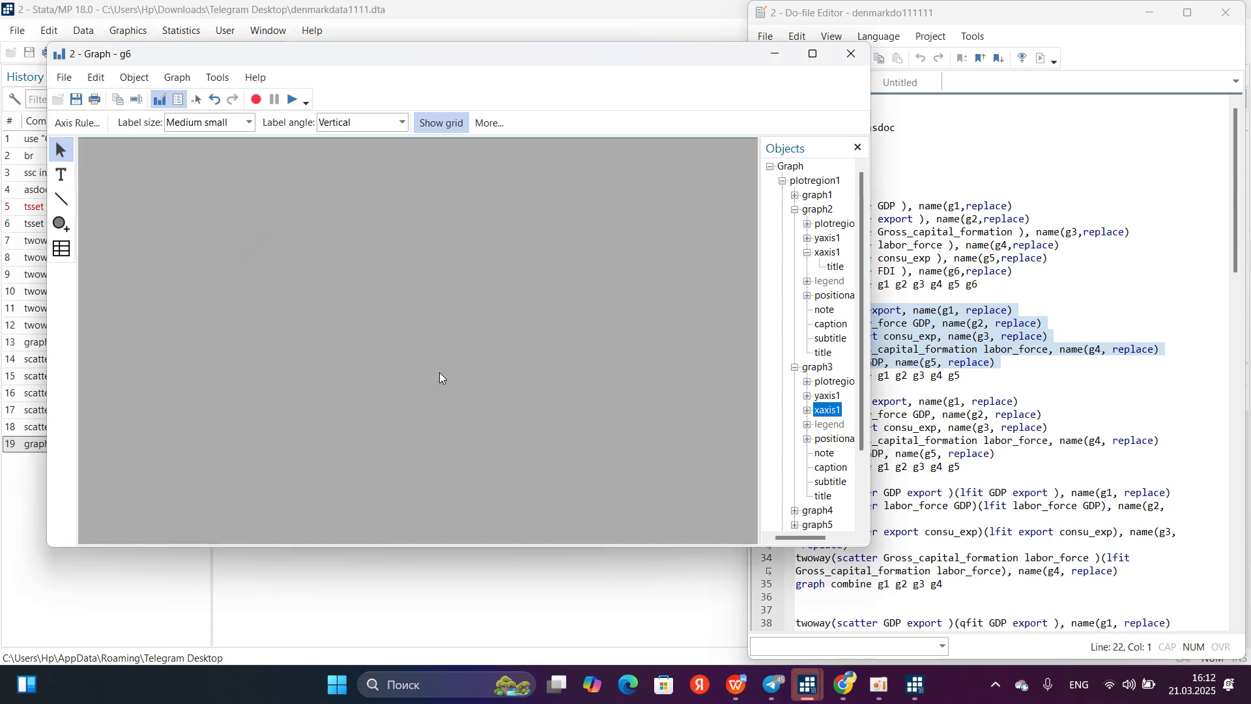
# Run the do-file's four twoway scatter commands with lfit lines, producing graphs g1 to g4
pyautogui.scroll(-4, 997, 426)
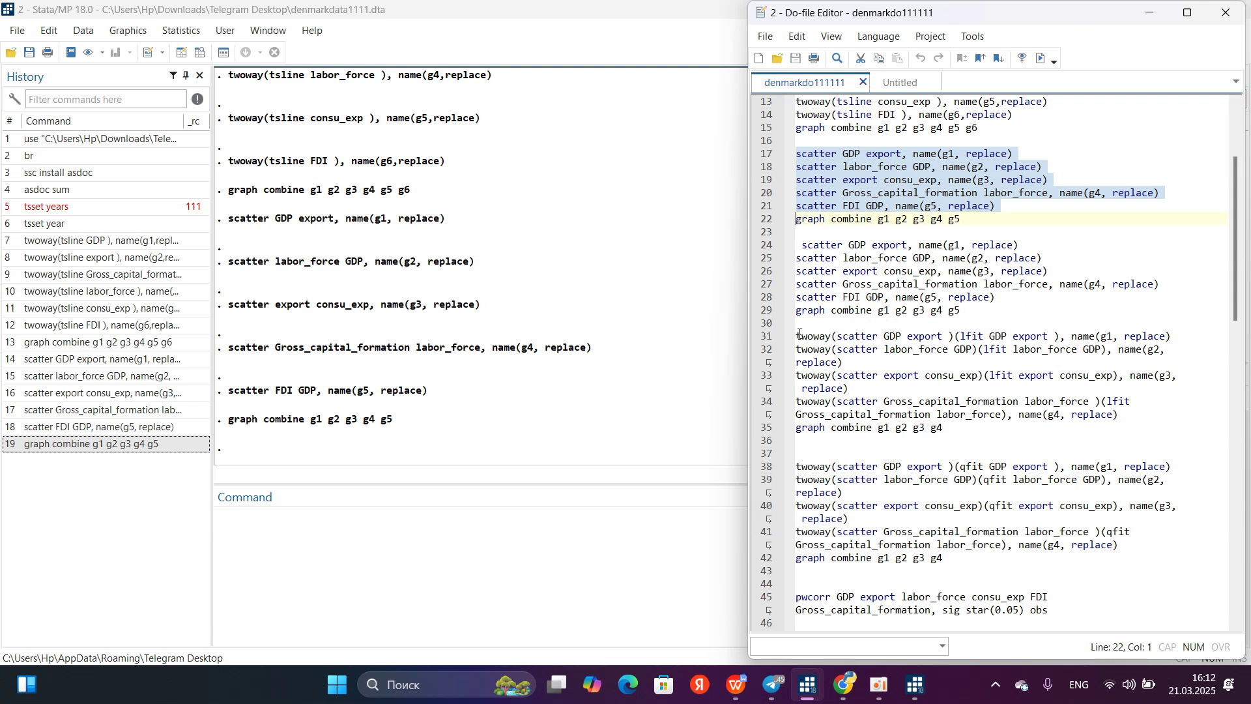
pyautogui.moveTo(799, 334); pyautogui.dragTo(1122, 417)
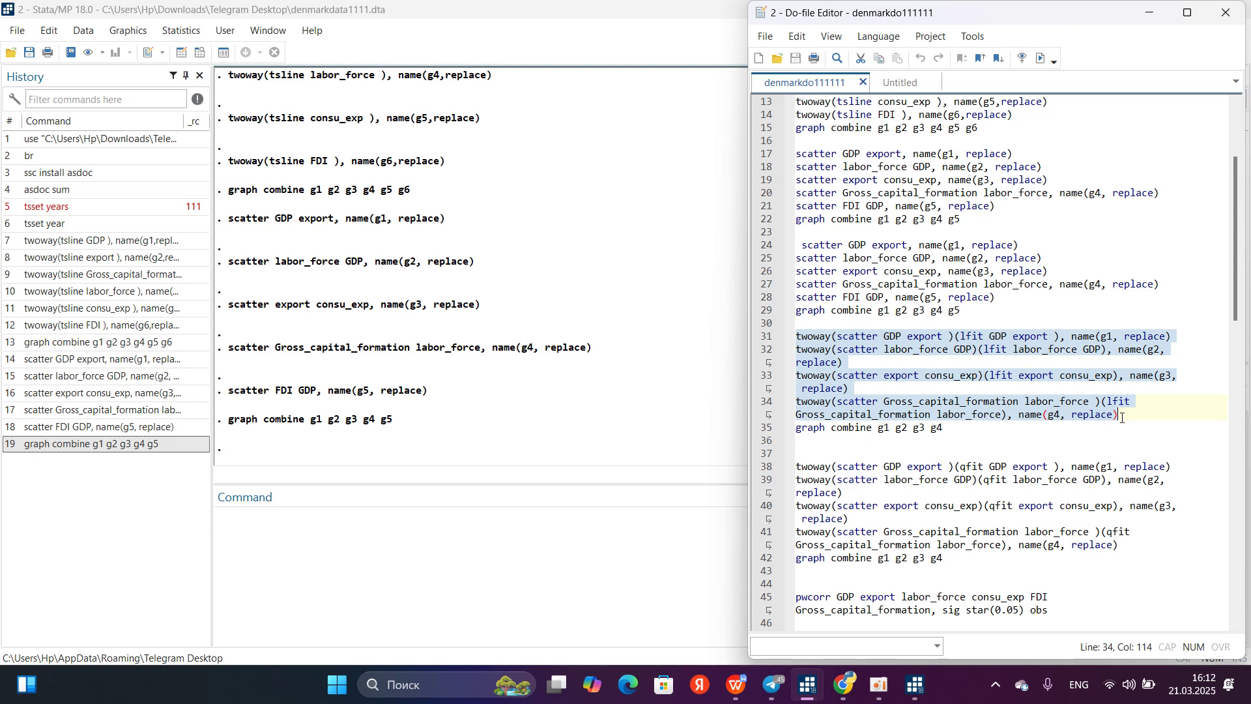
pyautogui.hotkey('ctrl', 'c')
pyautogui.click(552, 548)
pyautogui.hotkey('ctrl', 'v')
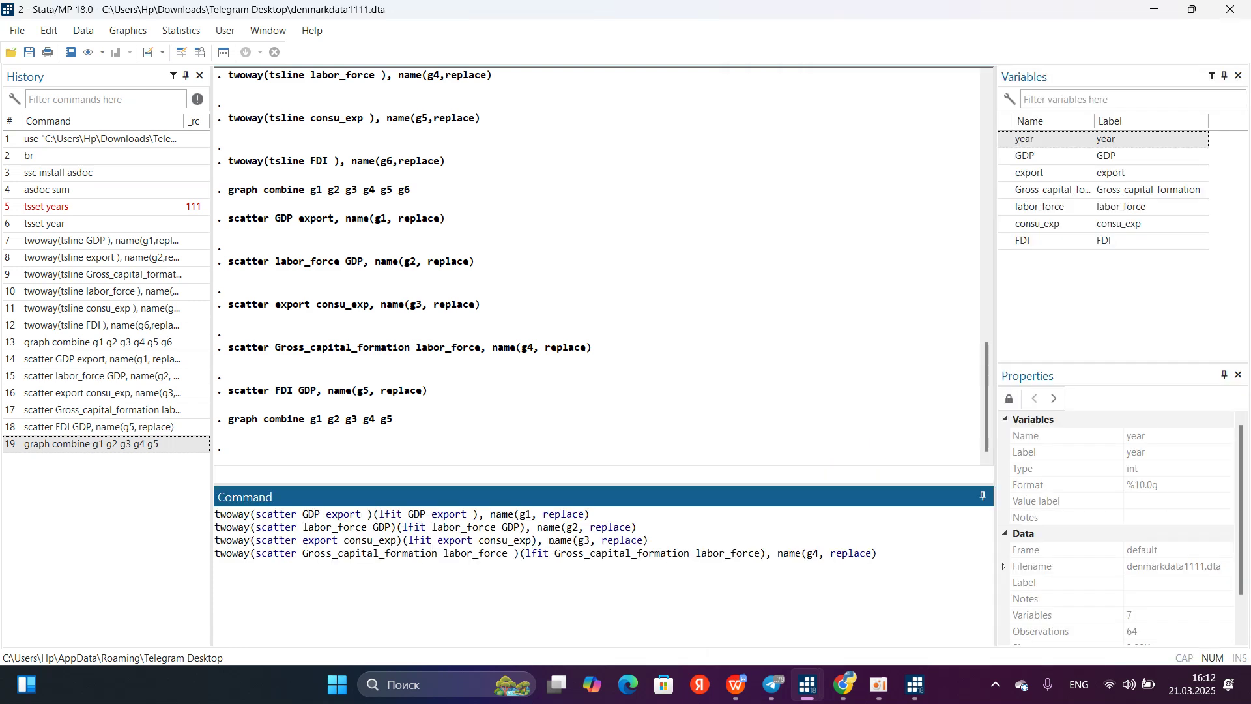
pyautogui.press('Return')
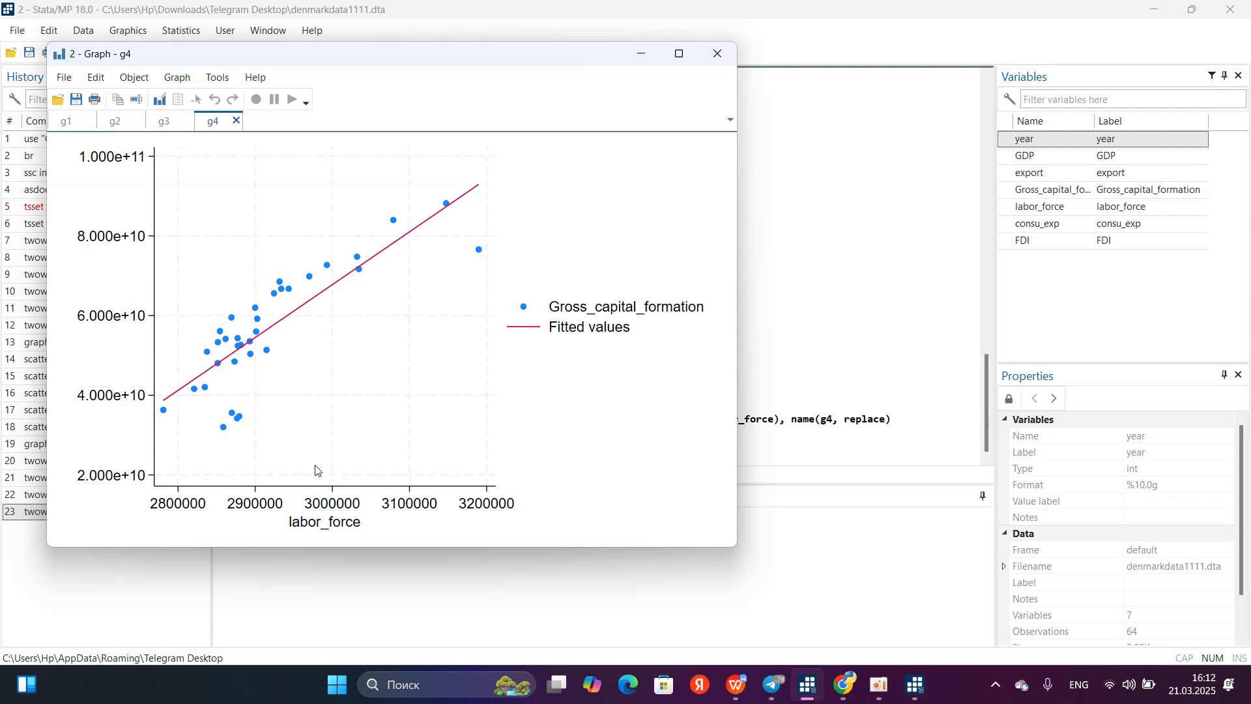
# Combine the four fitted-line plots by running "graph combine g1 g2 g3 g4"
pyautogui.click(446, 572)
pyautogui.write('g')
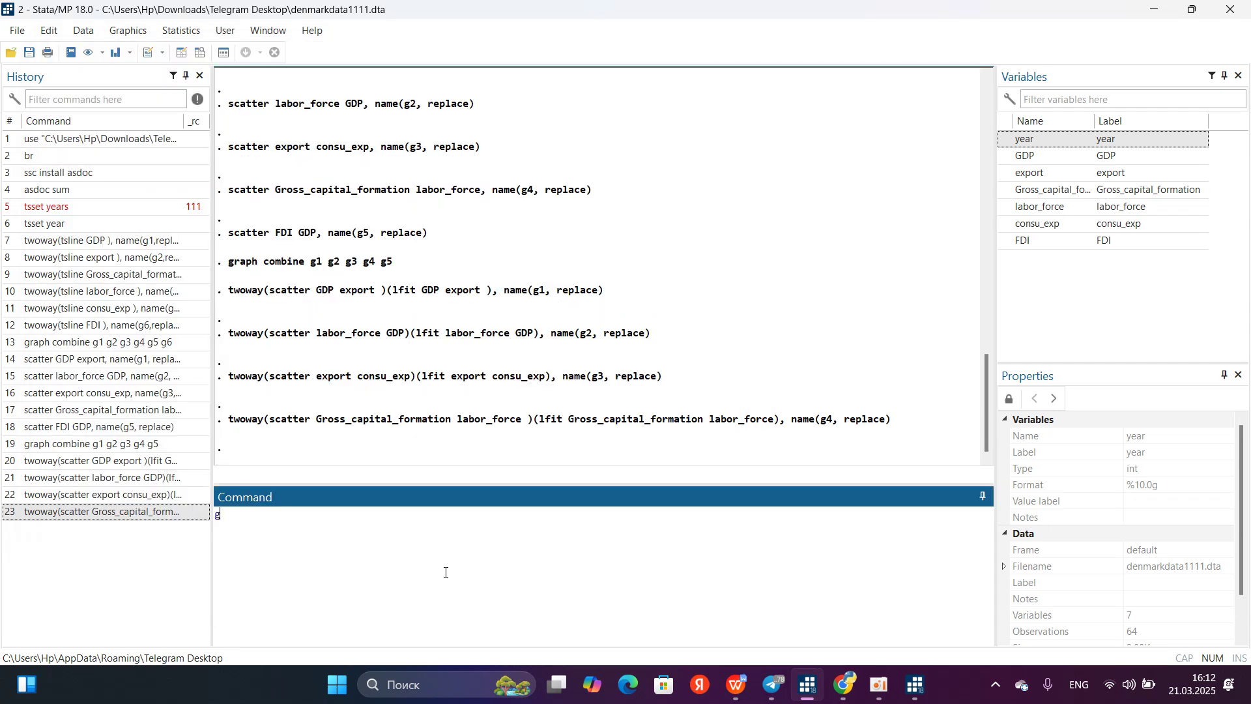
pyautogui.write('raph combine g1 g2 g3 g4g')
pyautogui.press('BackSpace')
pyautogui.press('Return')
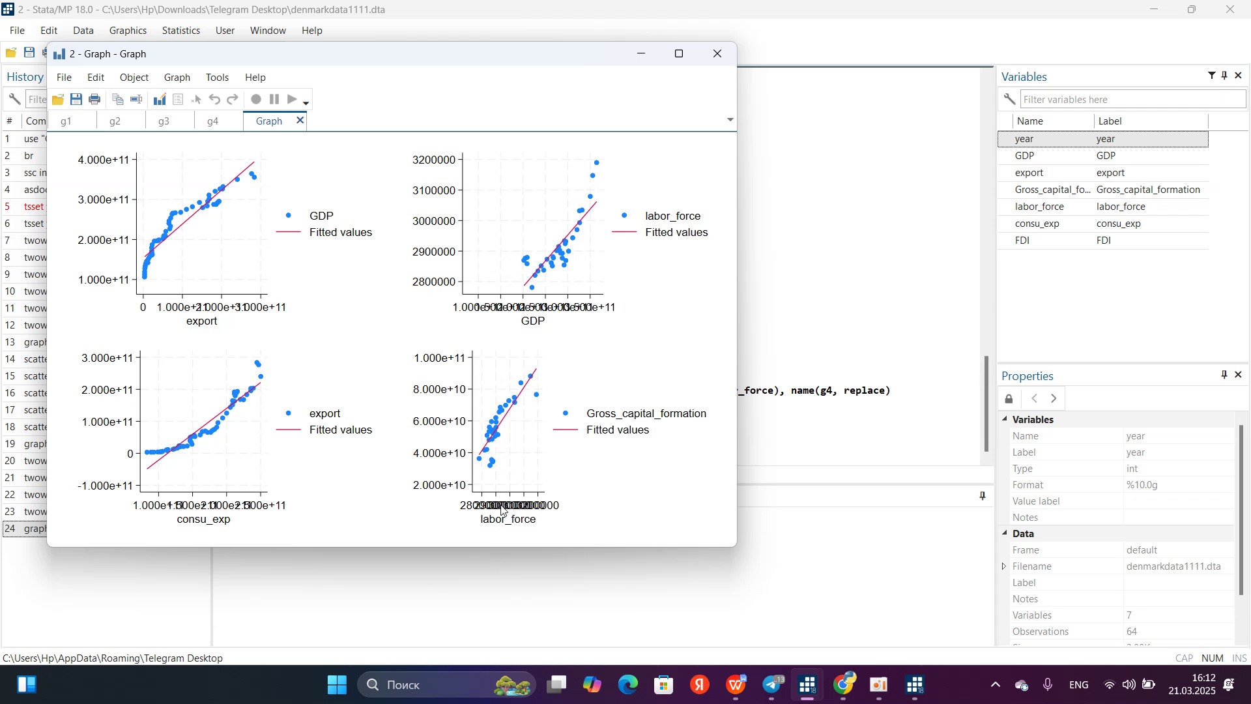
# Copy the combined lfit graph and switch to the WPS report to read its "Twoway scatter lfit" plots, key insights and overall interpretation
pyautogui.click(112, 104)
pyautogui.moveTo(737, 685)
pyautogui.click(703, 550)
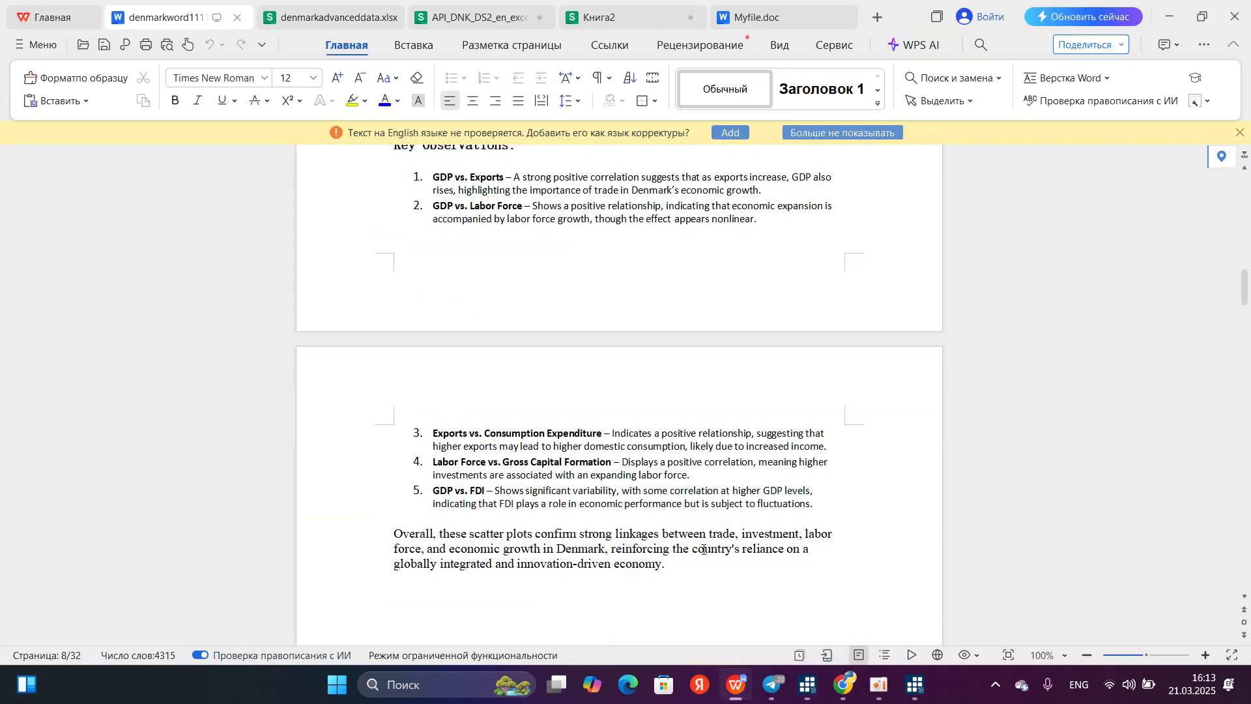
pyautogui.scroll(-8, 704, 550)
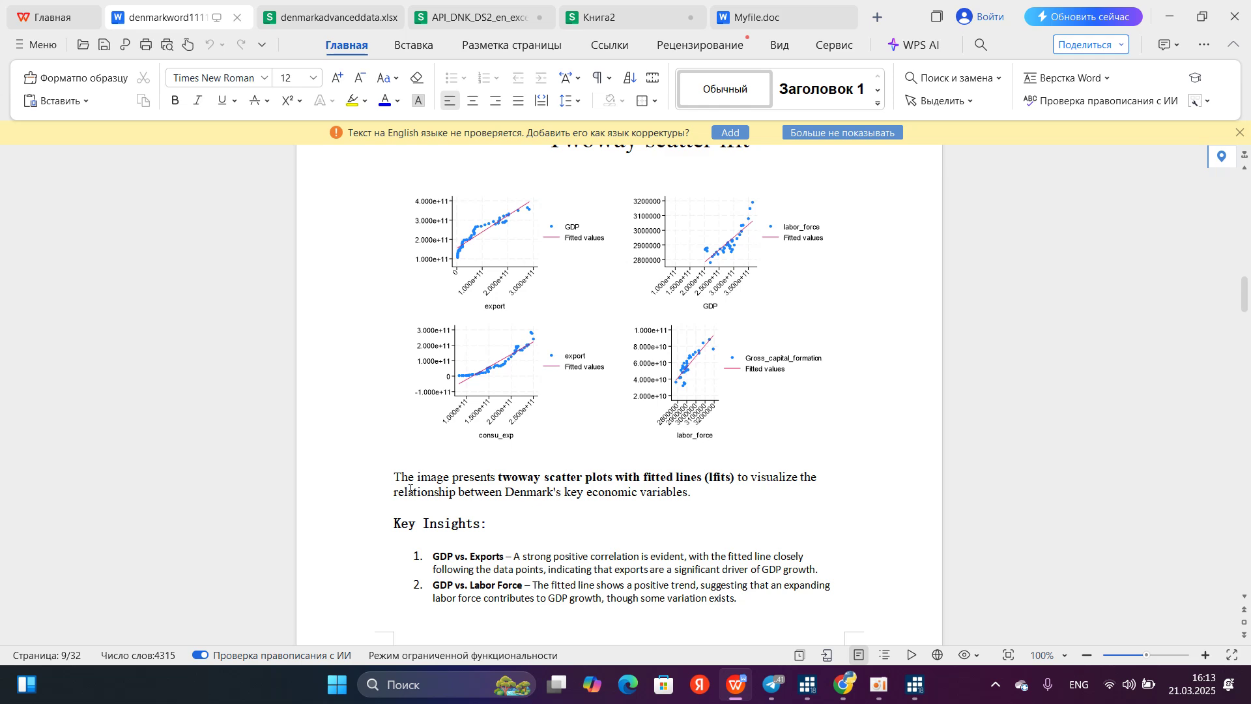
pyautogui.scroll(-6, 422, 536)
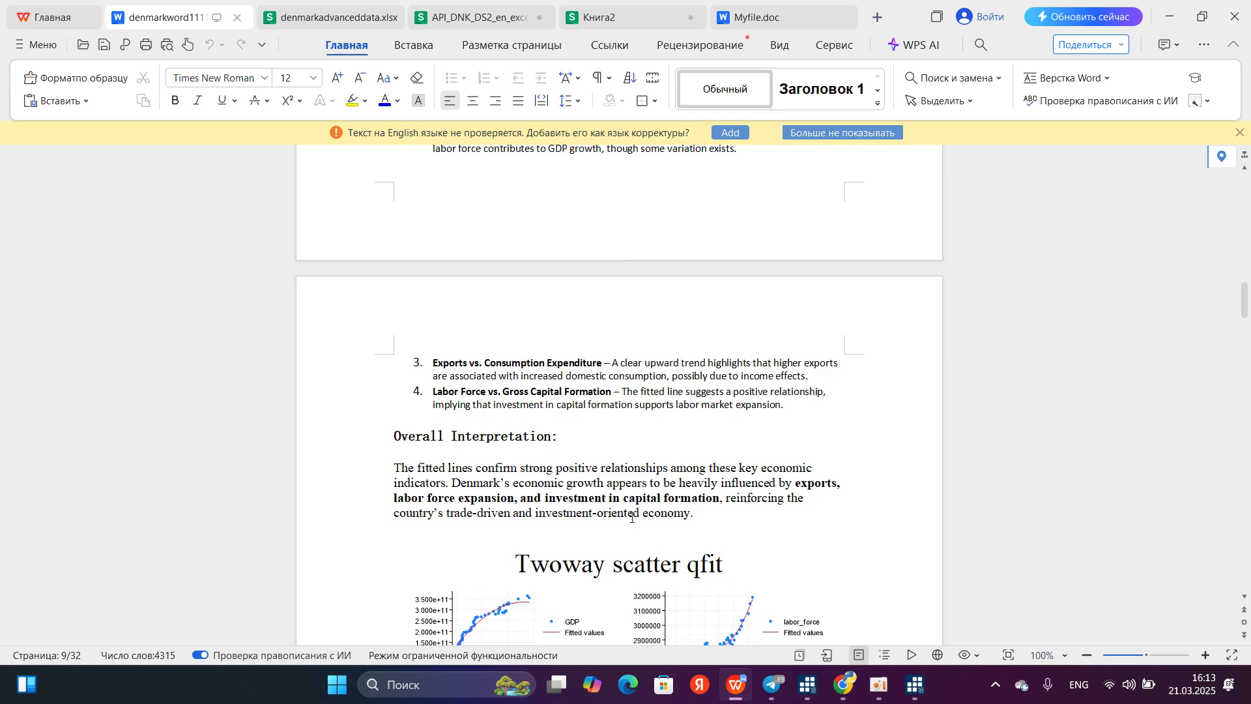
pyautogui.scroll(-4, 575, 473)
pyautogui.scroll(10, 575, 474)
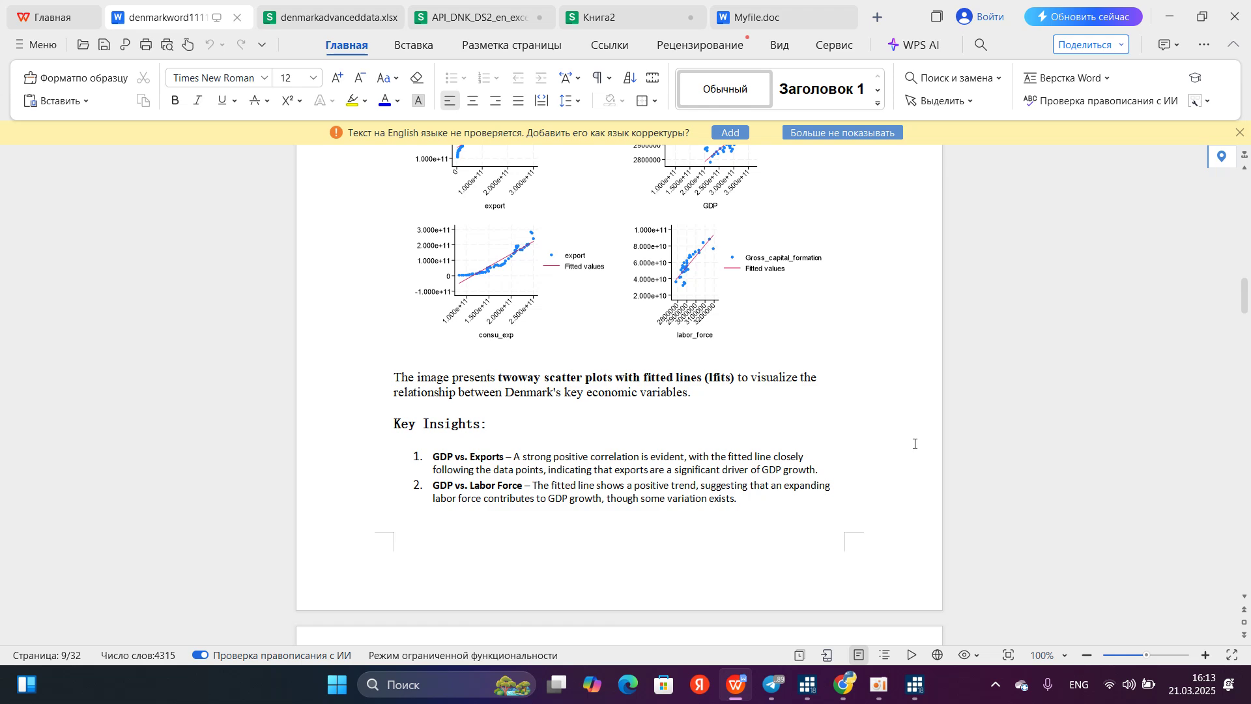
# Return to Stata, run "pwcorr GDP export labor_force consu_exp FDI Gross_capital_formation, sig star(0.05) obs" from the do-file and review the correlation matrix
pyautogui.moveTo(809, 684)
pyautogui.click(740, 592)
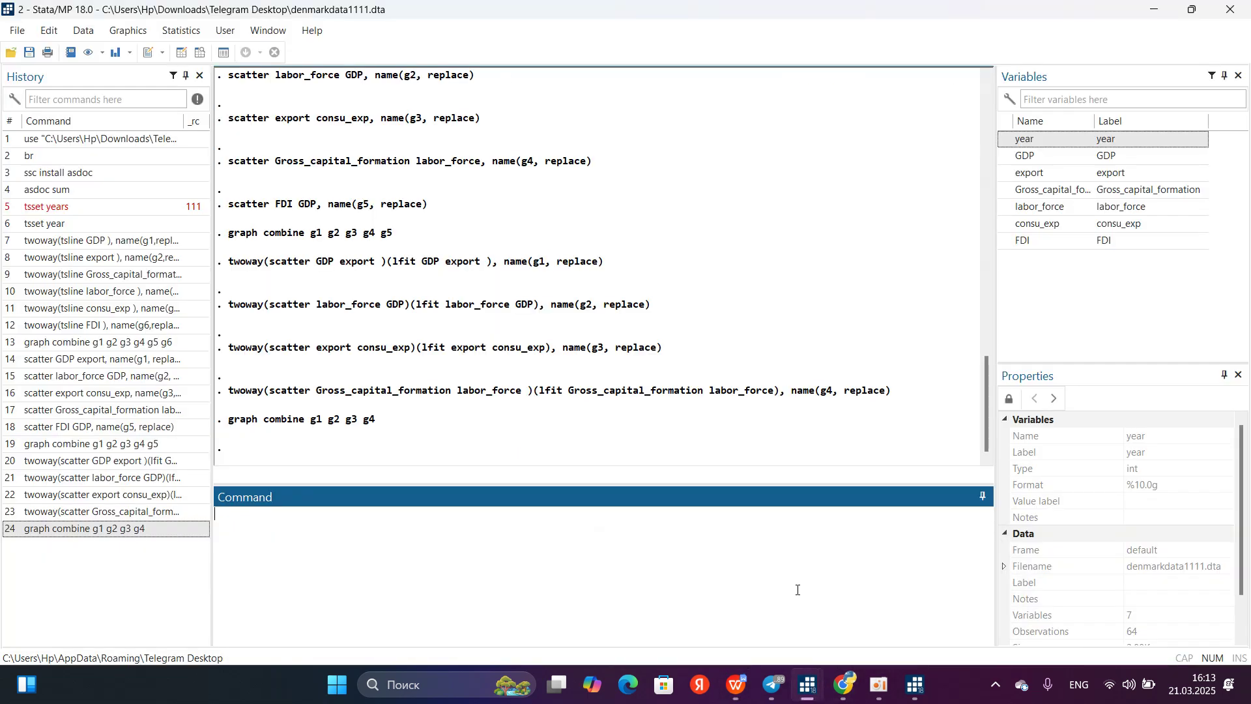
pyautogui.click(859, 611)
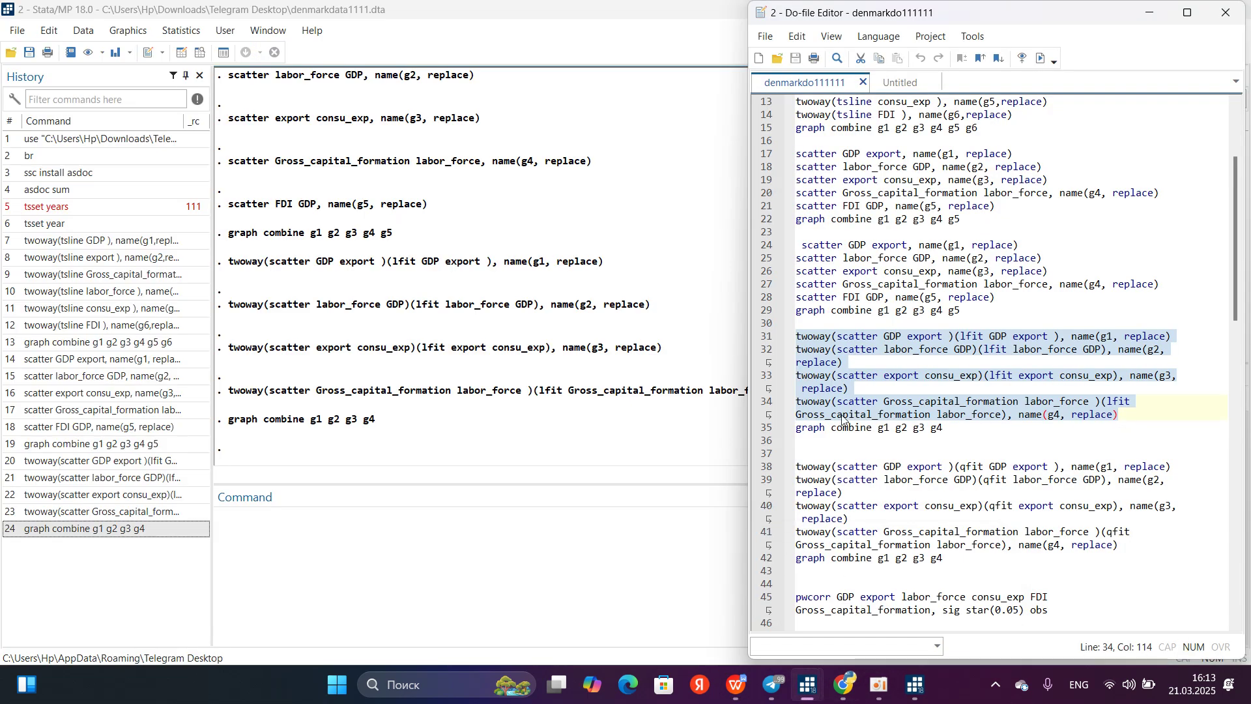
pyautogui.scroll(-20, 843, 420)
pyautogui.scroll(9, 837, 418)
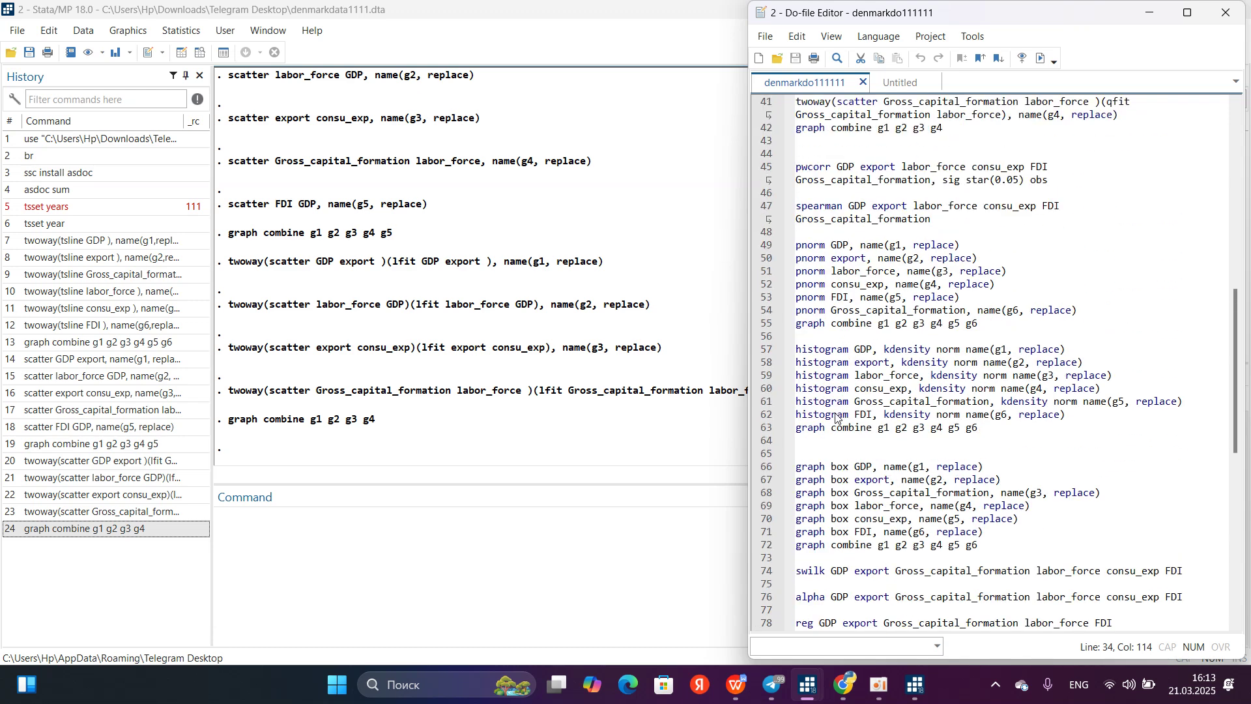
pyautogui.scroll(2, 836, 417)
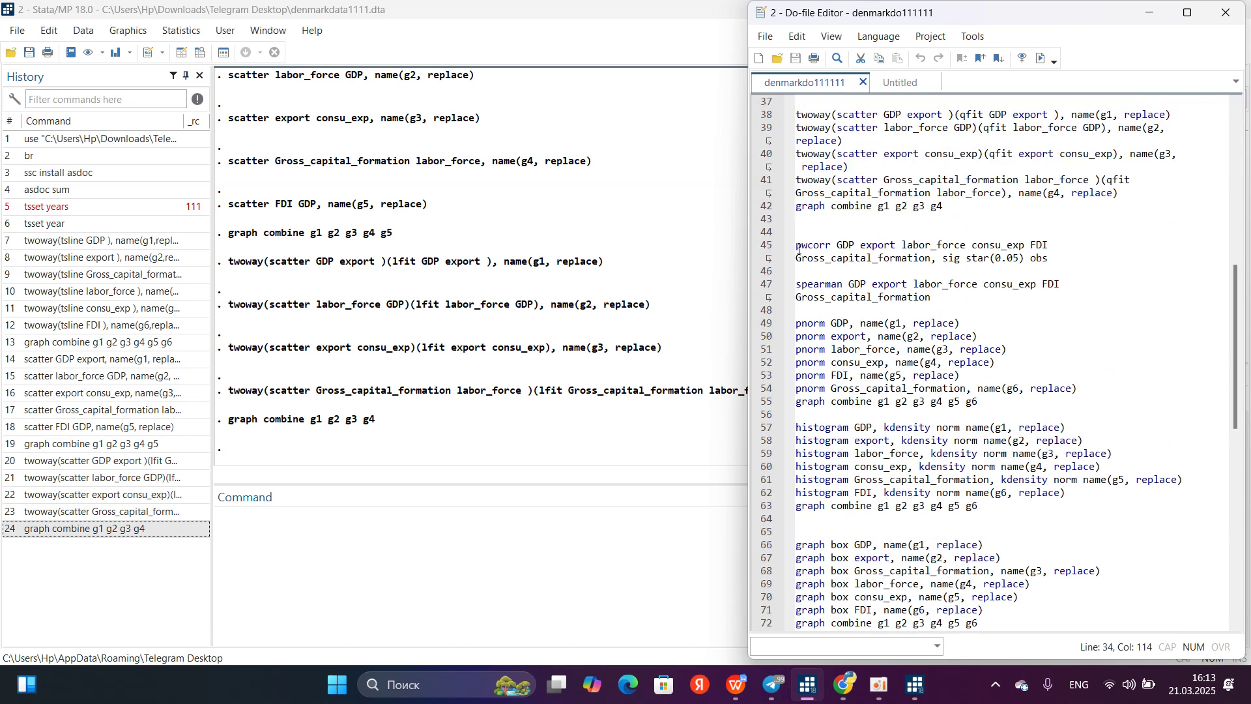
pyautogui.moveTo(798, 244); pyautogui.dragTo(1051, 265)
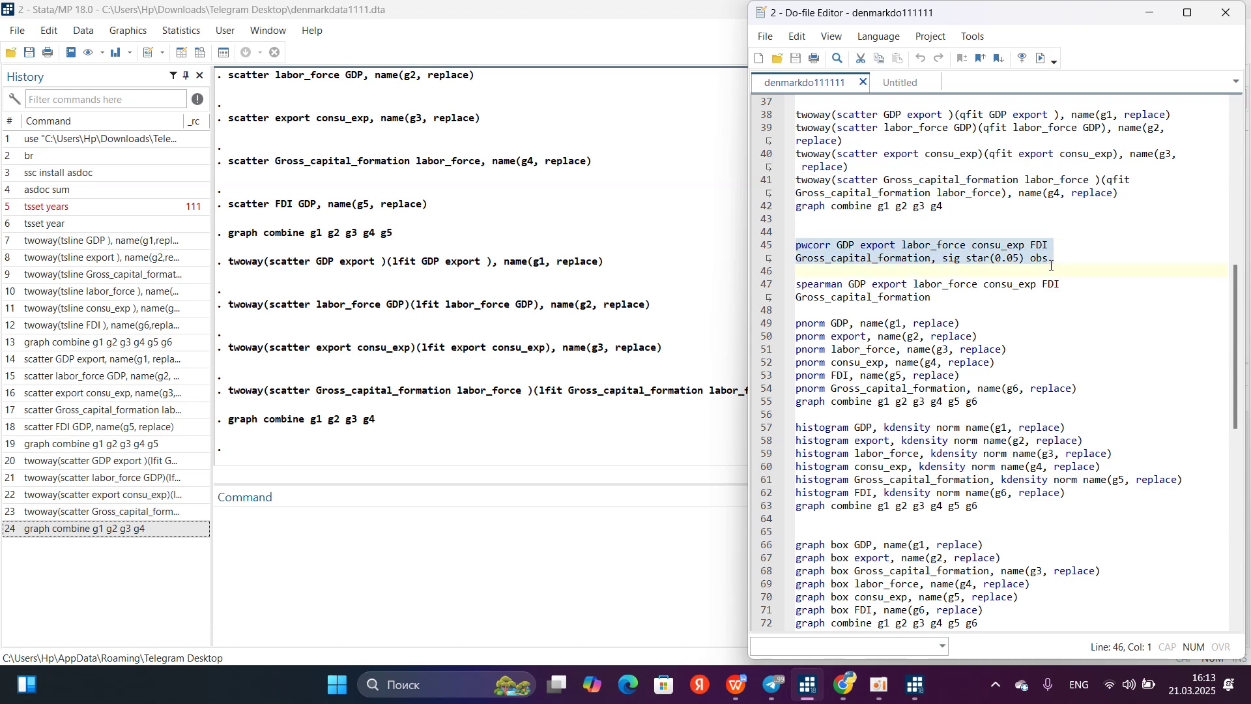
pyautogui.click(568, 514)
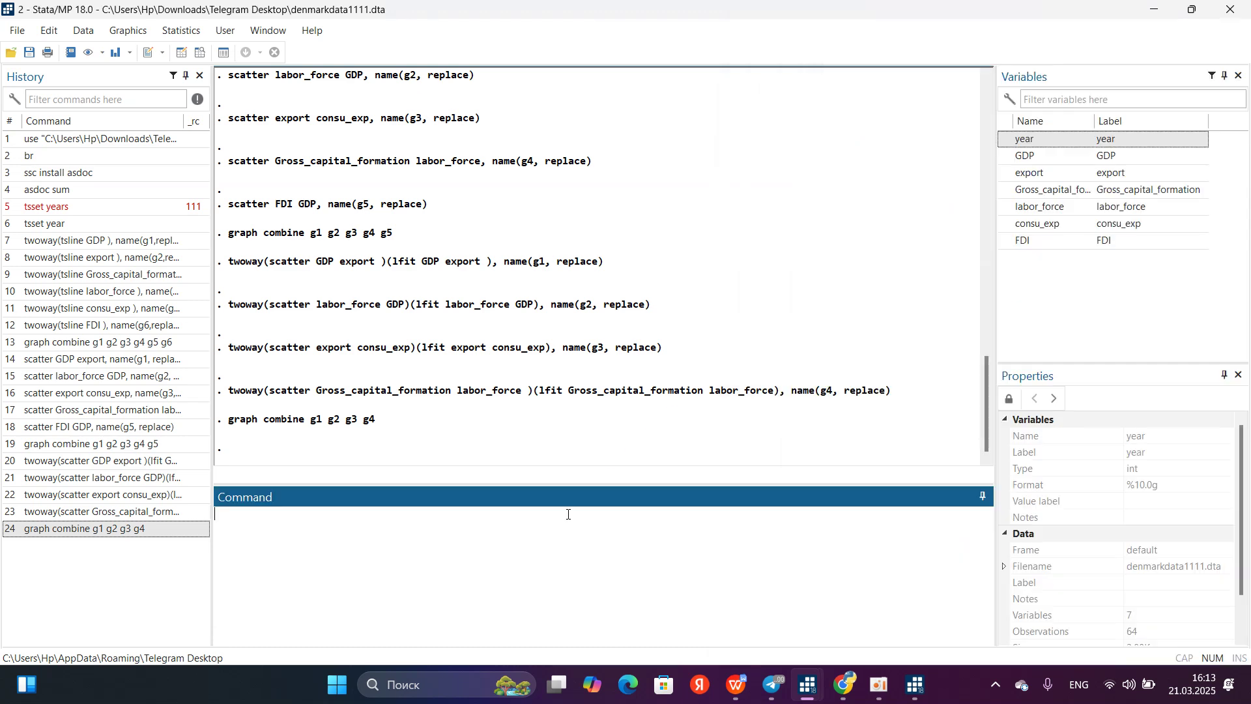
pyautogui.hotkey('ctrl', 'v')
pyautogui.press('Return')
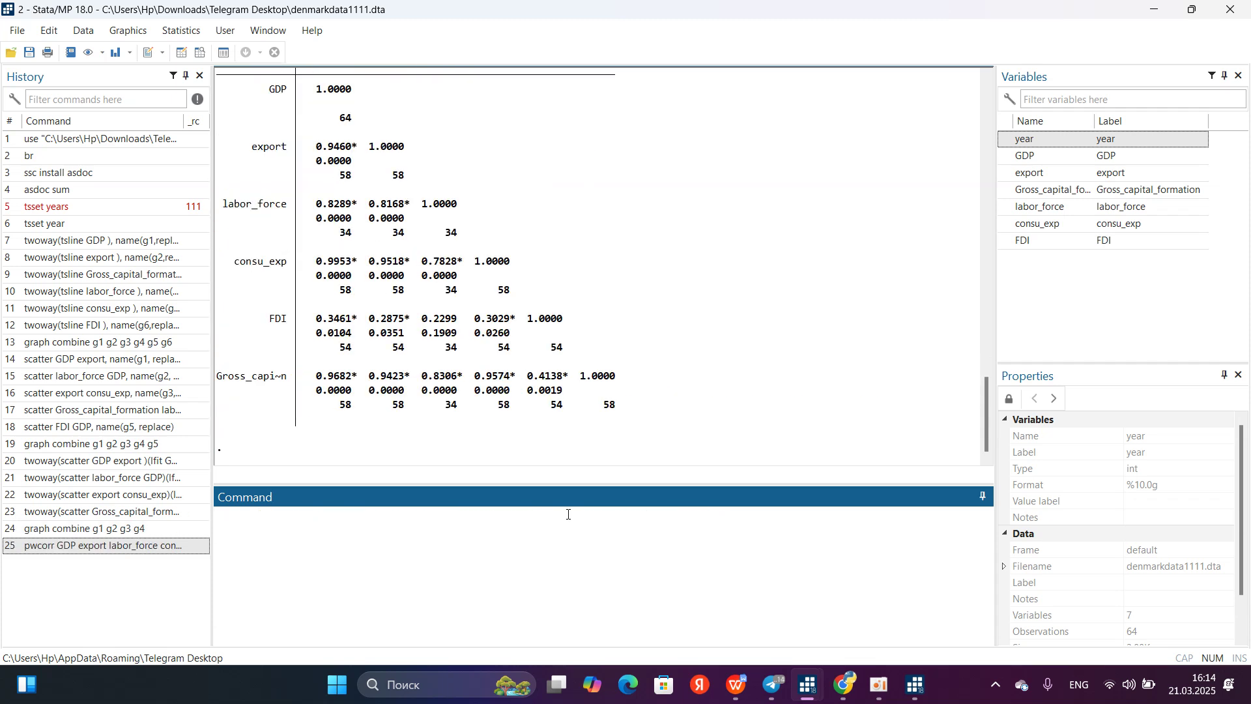
pyautogui.scroll(2, 433, 342)
pyautogui.scroll(-1, 425, 337)
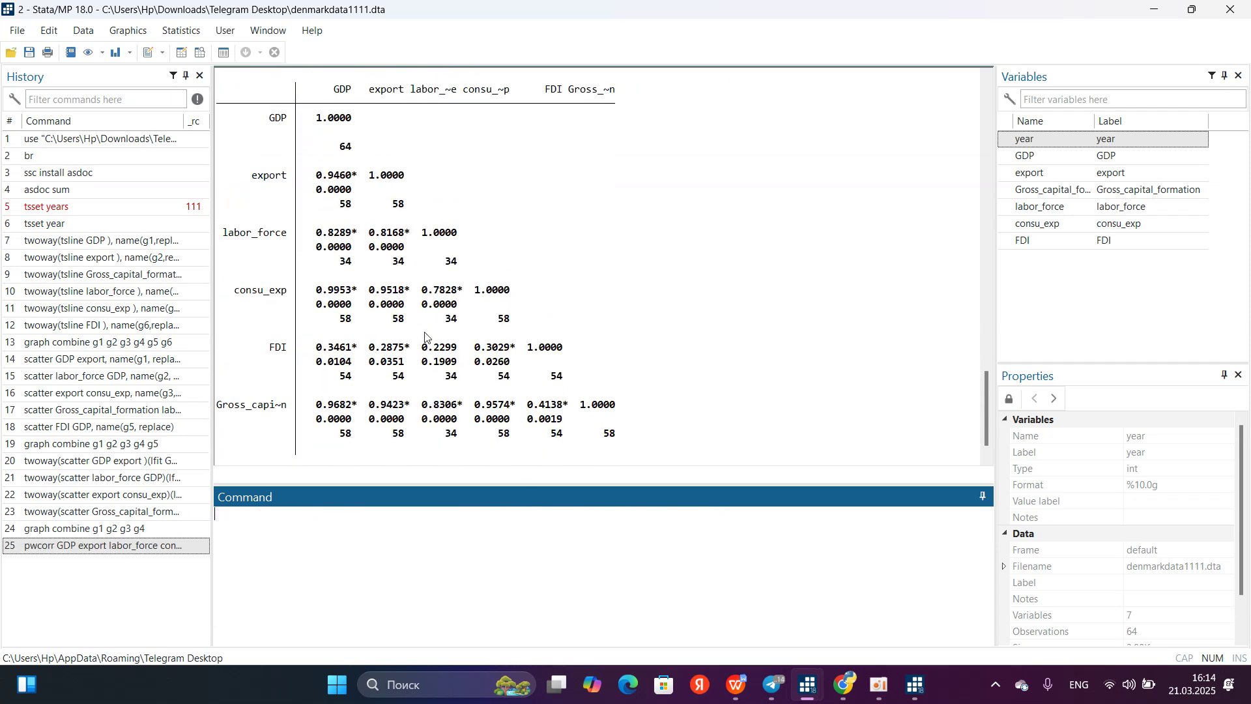
pyautogui.scroll(2, 425, 337)
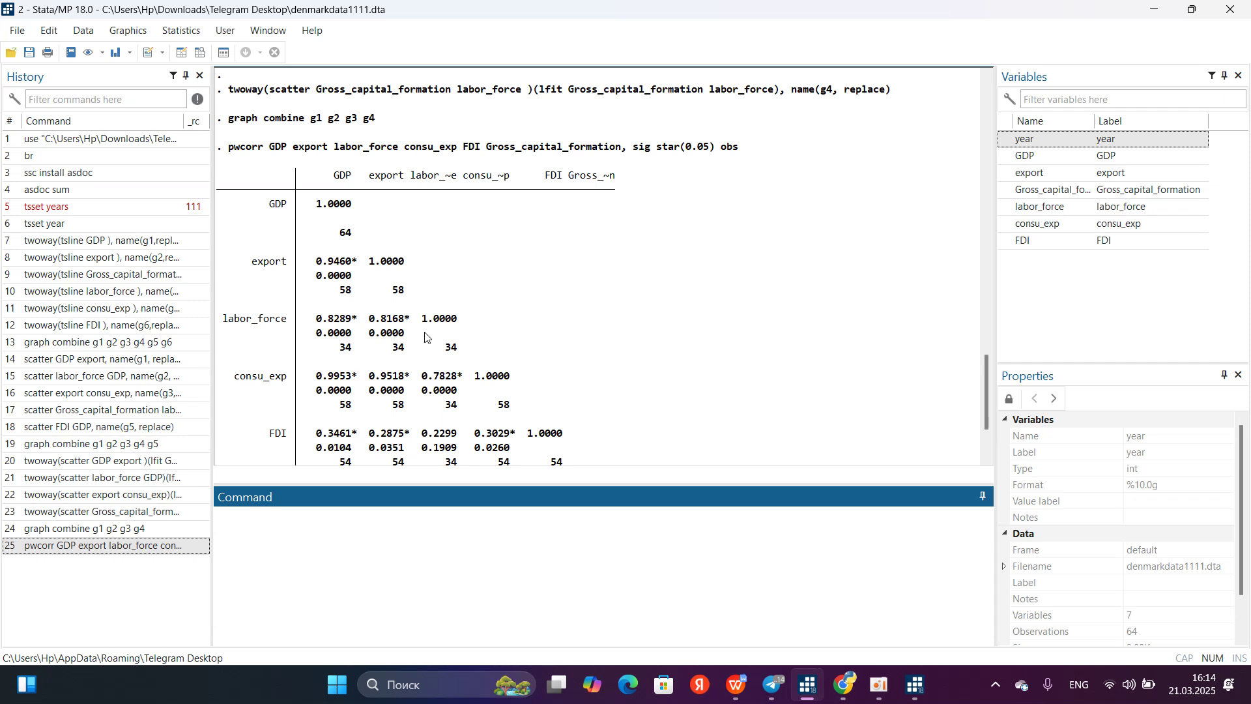
pyautogui.scroll(-3, 425, 337)
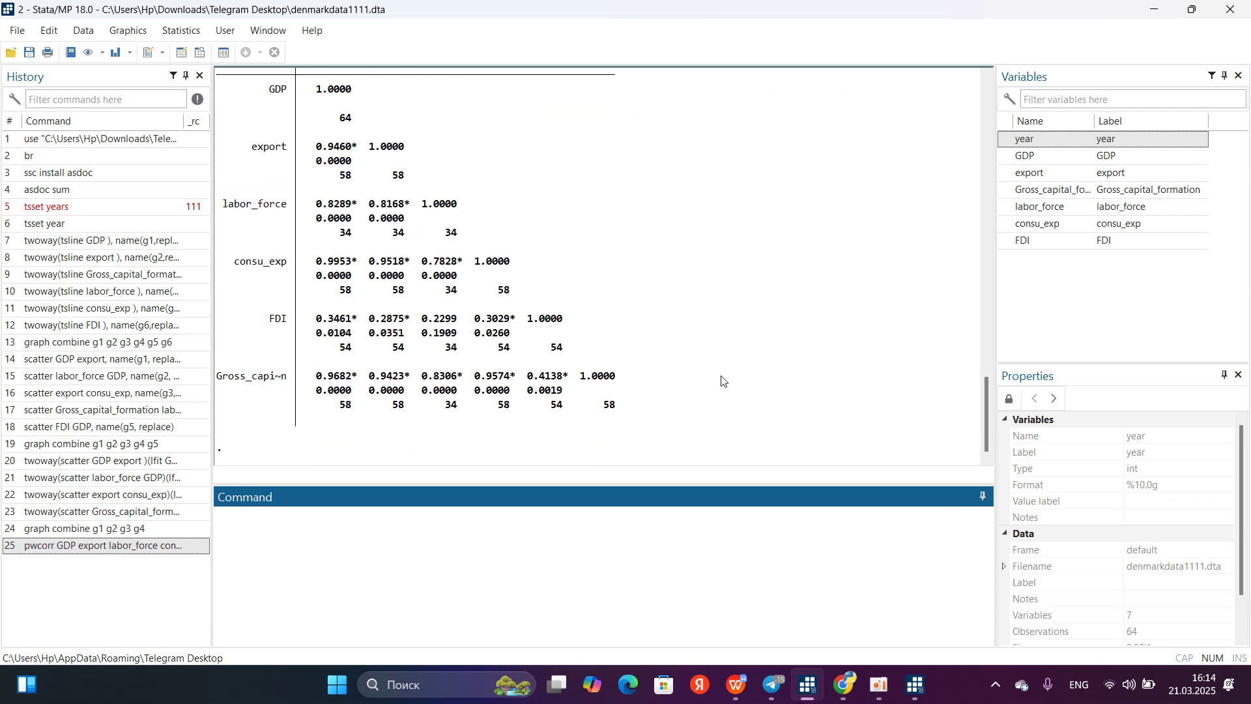
# Switch to the WPS report and examine the correlation matrix and its explanation in the "Pwcorr order" section
pyautogui.click(735, 690)
pyautogui.scroll(-20, 627, 477)
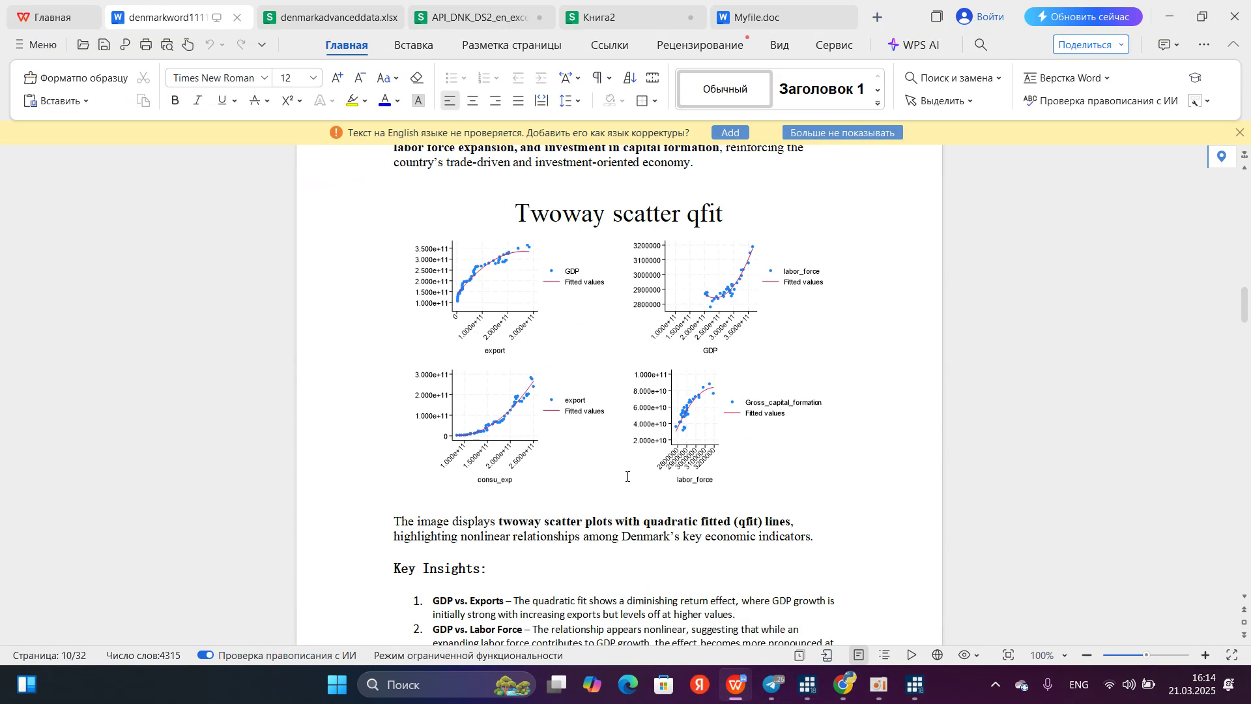
pyautogui.scroll(3, 627, 477)
pyautogui.scroll(-10, 627, 477)
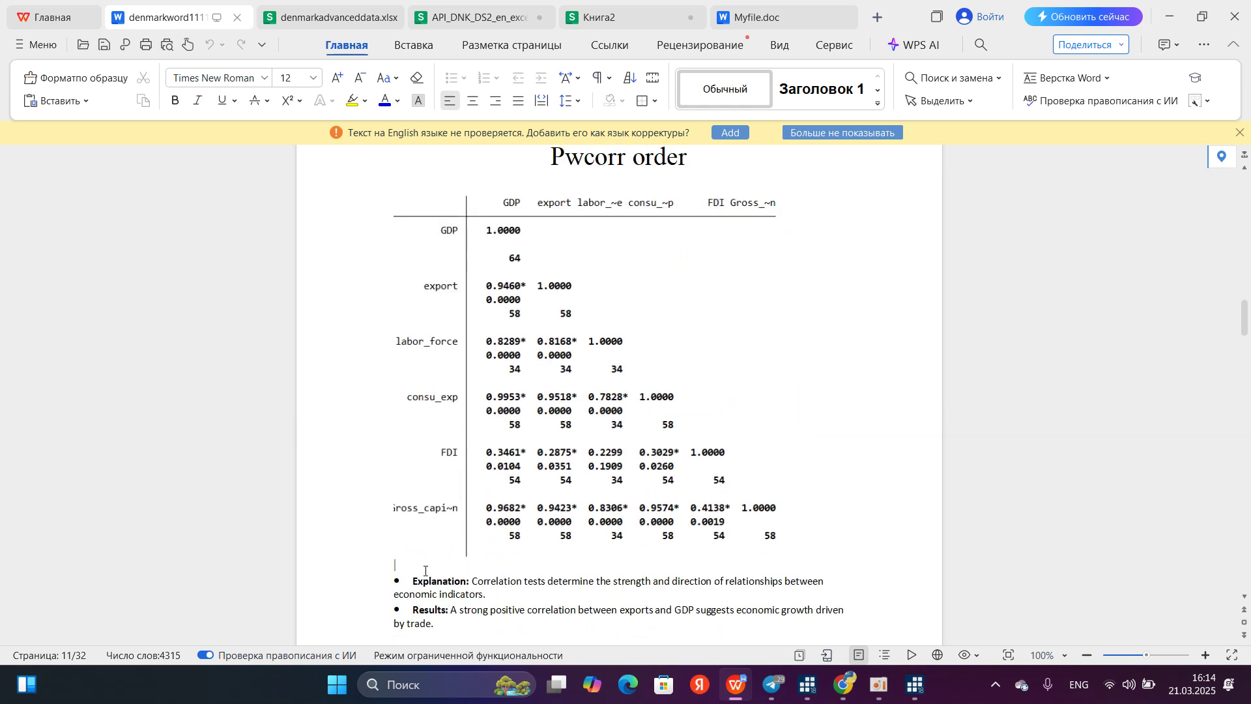
pyautogui.scroll(-5, 424, 567)
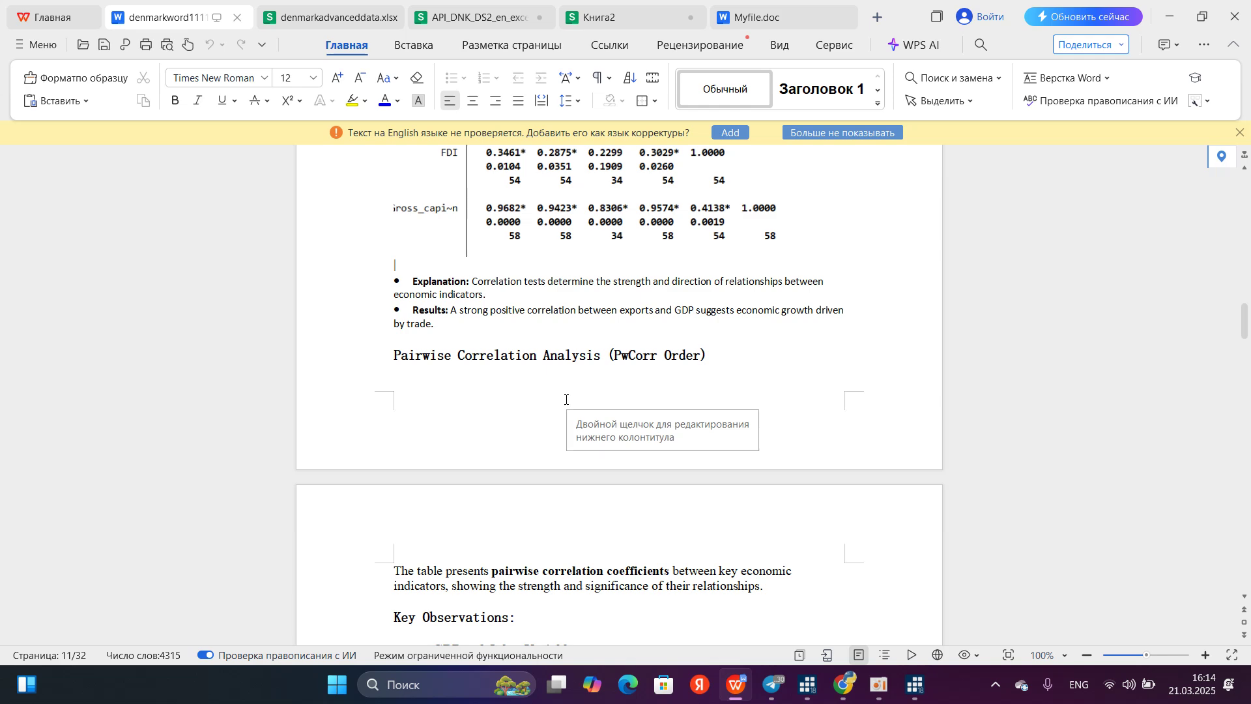
pyautogui.scroll(-2, 458, 550)
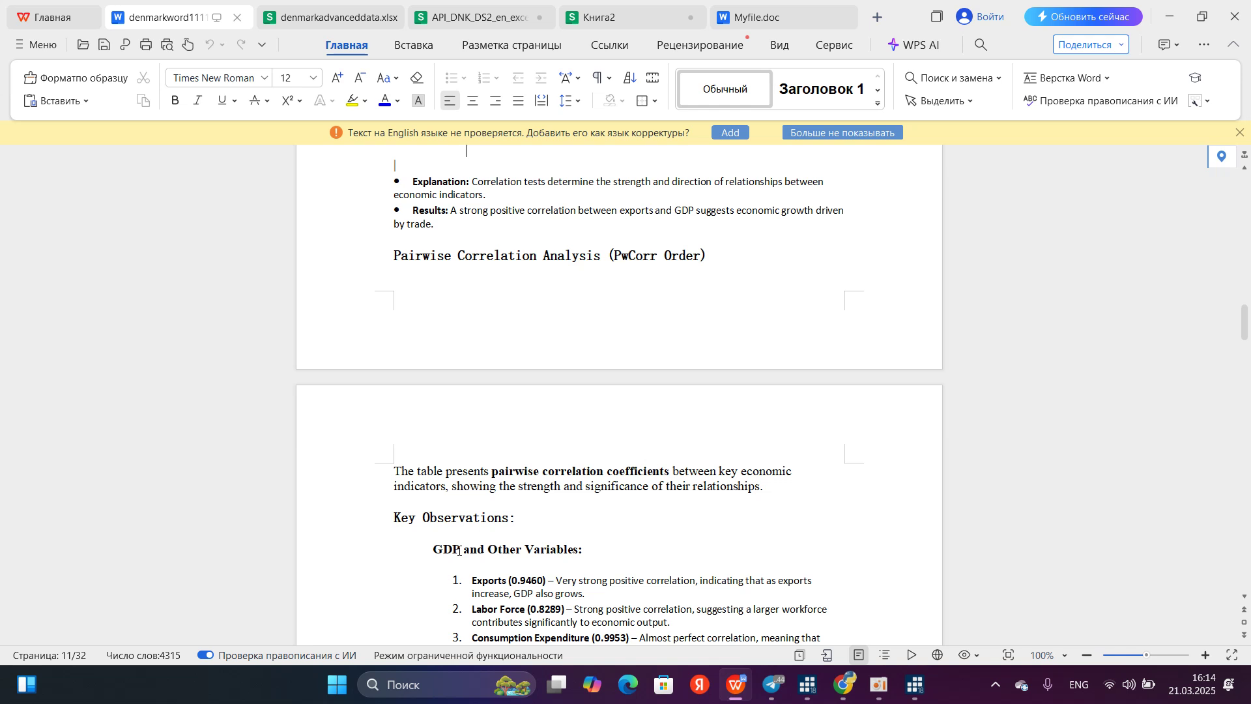
pyautogui.scroll(9, 530, 370)
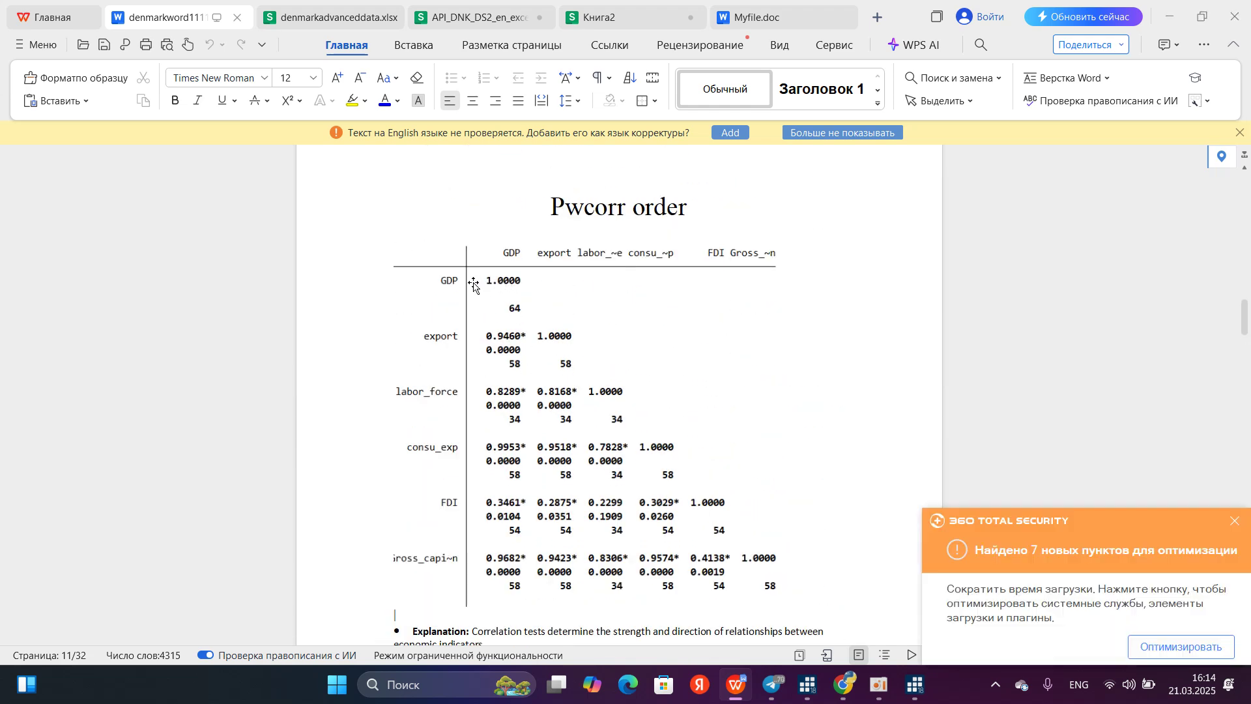
pyautogui.click(1234, 521)
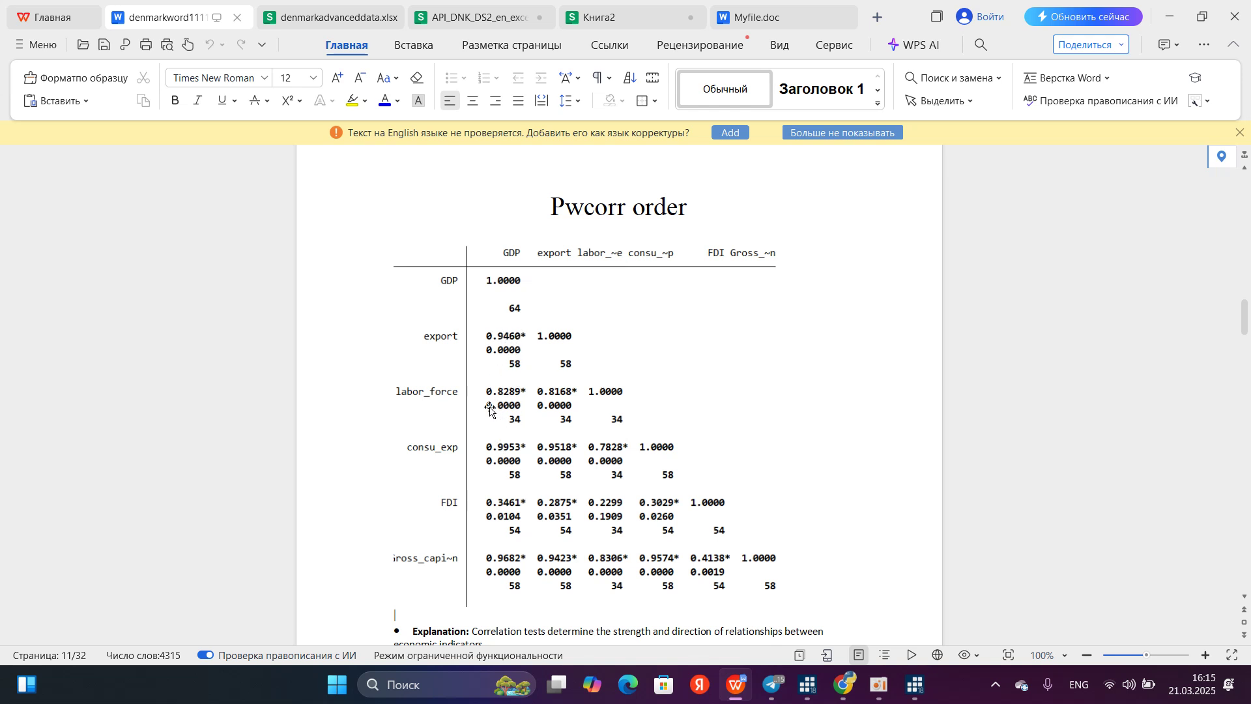
pyautogui.scroll(-3, 494, 445)
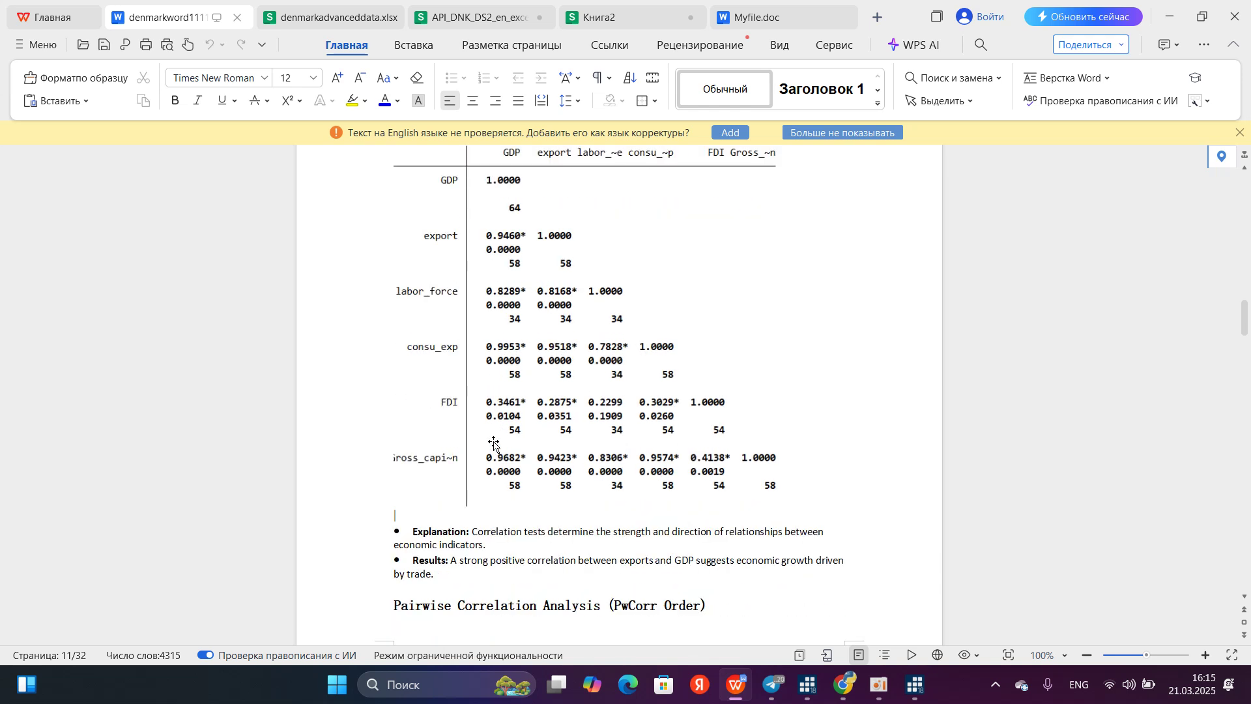
pyautogui.scroll(1, 494, 445)
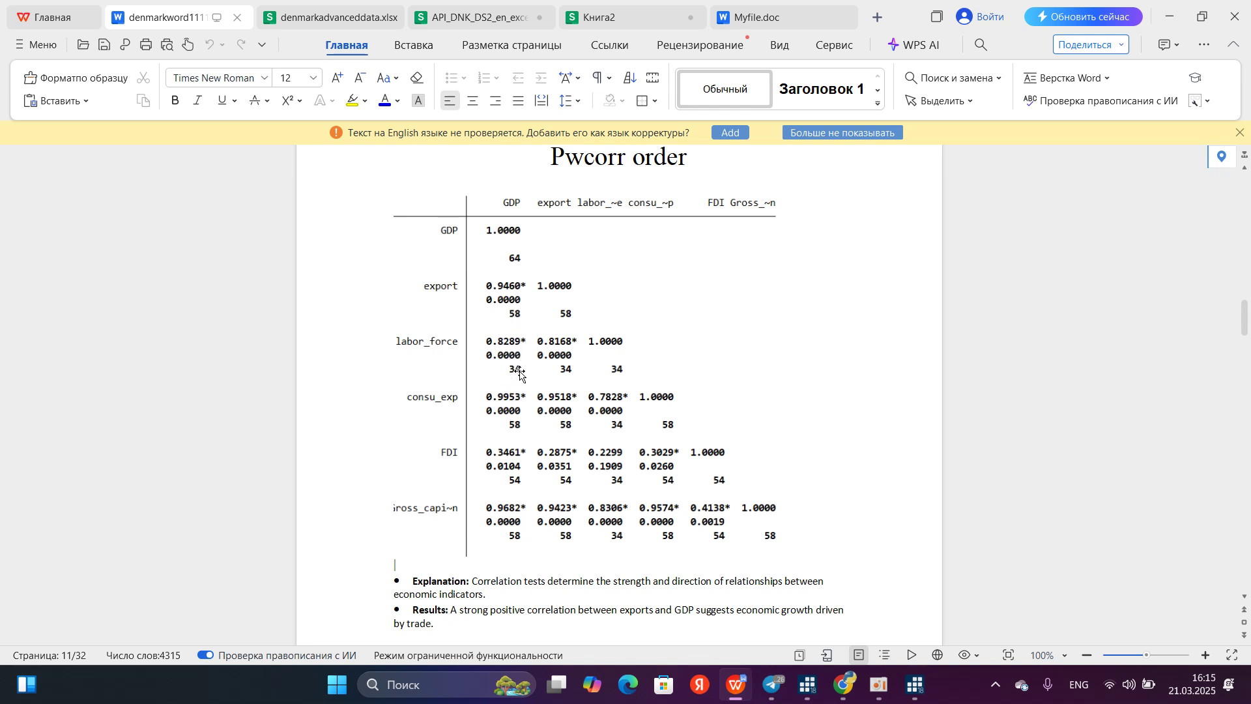
pyautogui.scroll(-5, 486, 533)
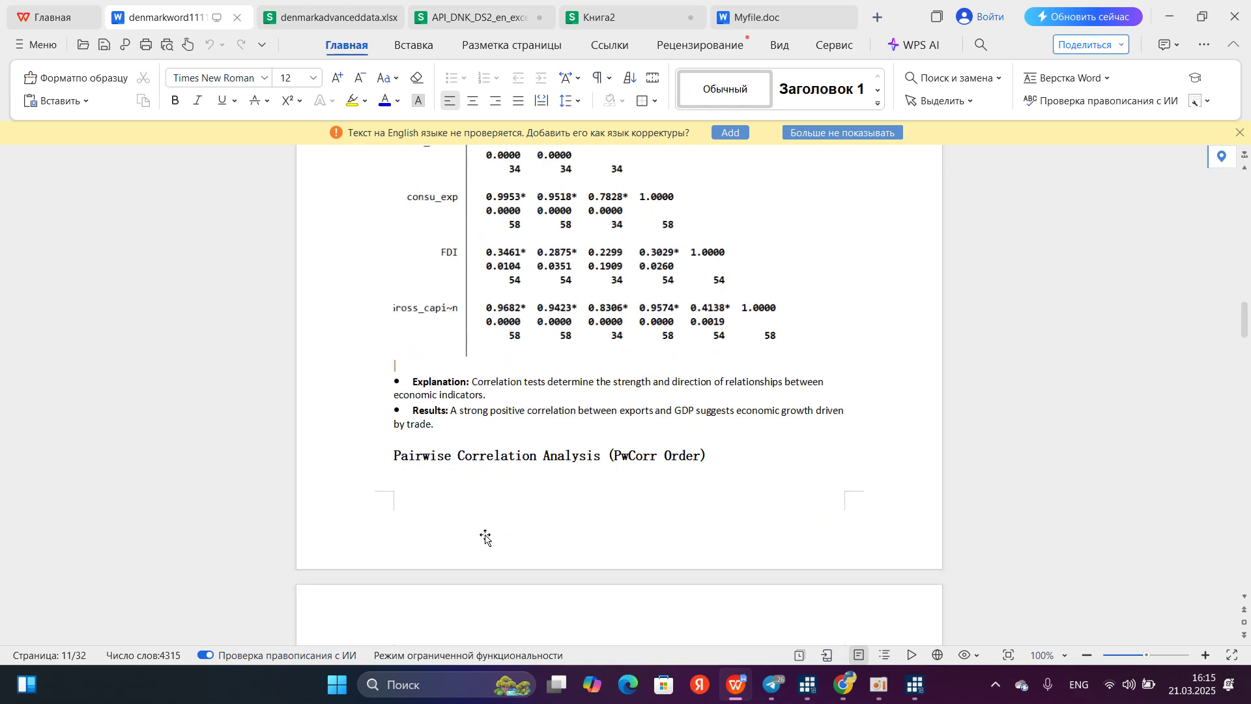
# Read the pairwise correlation key observations on GDP, exports and FDI, plus the overall interpretation, up to the "Spearman" heading
pyautogui.scroll(-2, 486, 538)
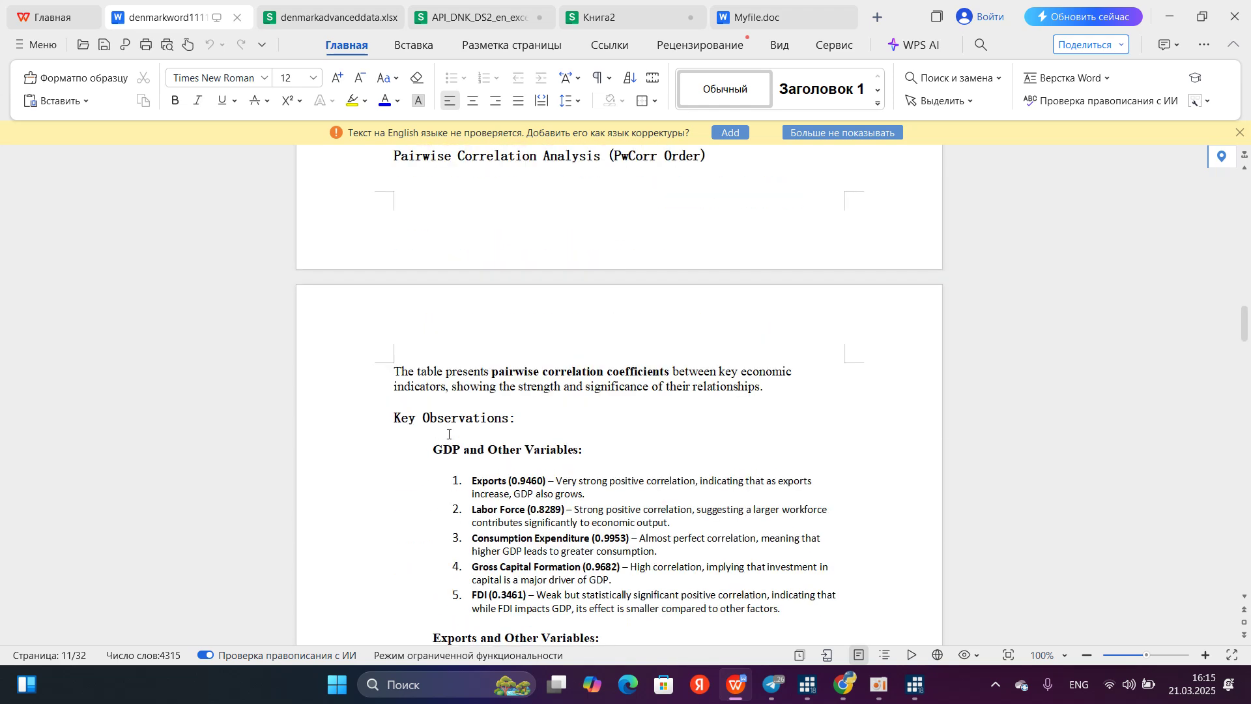
pyautogui.scroll(-7, 417, 517)
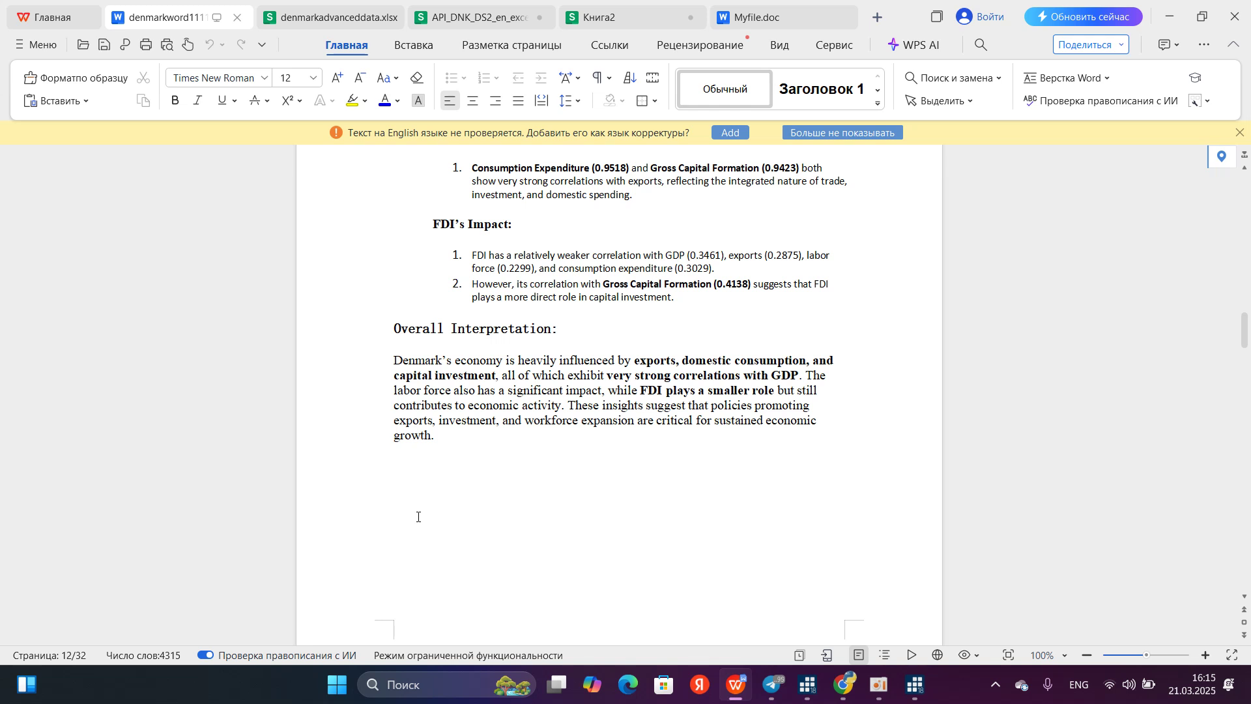
pyautogui.scroll(6, 427, 405)
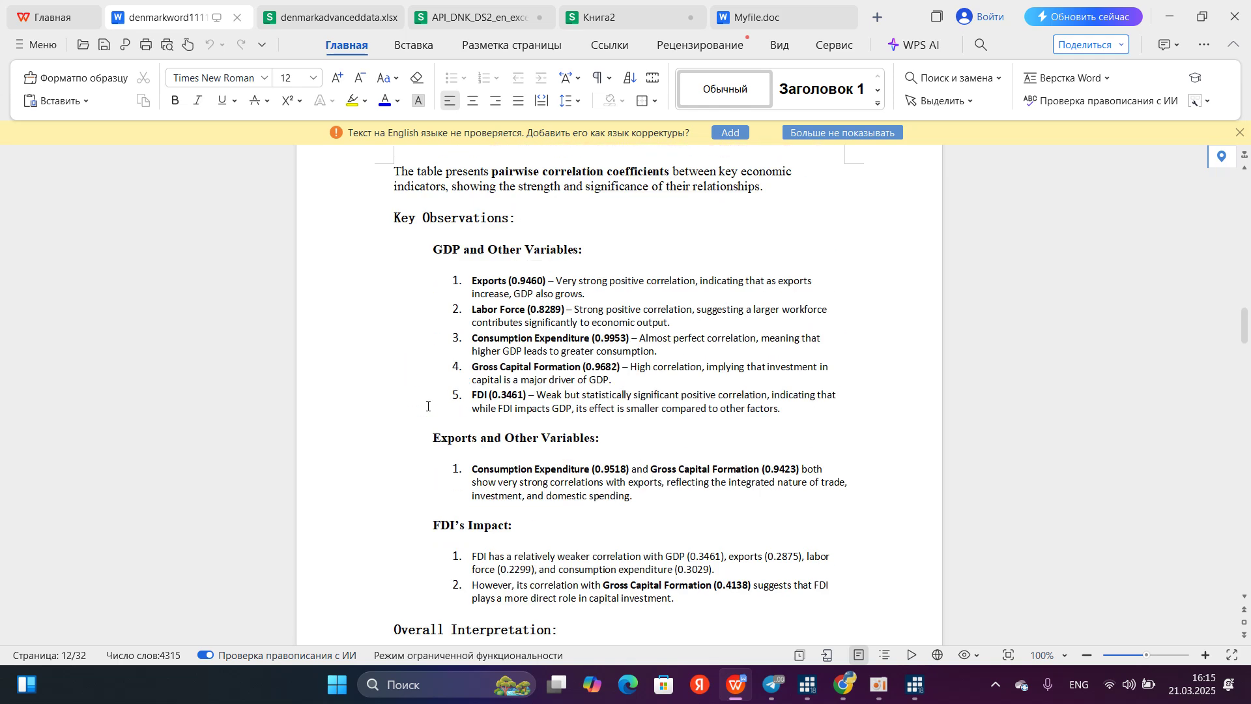
pyautogui.scroll(-2, 428, 406)
pyautogui.scroll(-2, 427, 406)
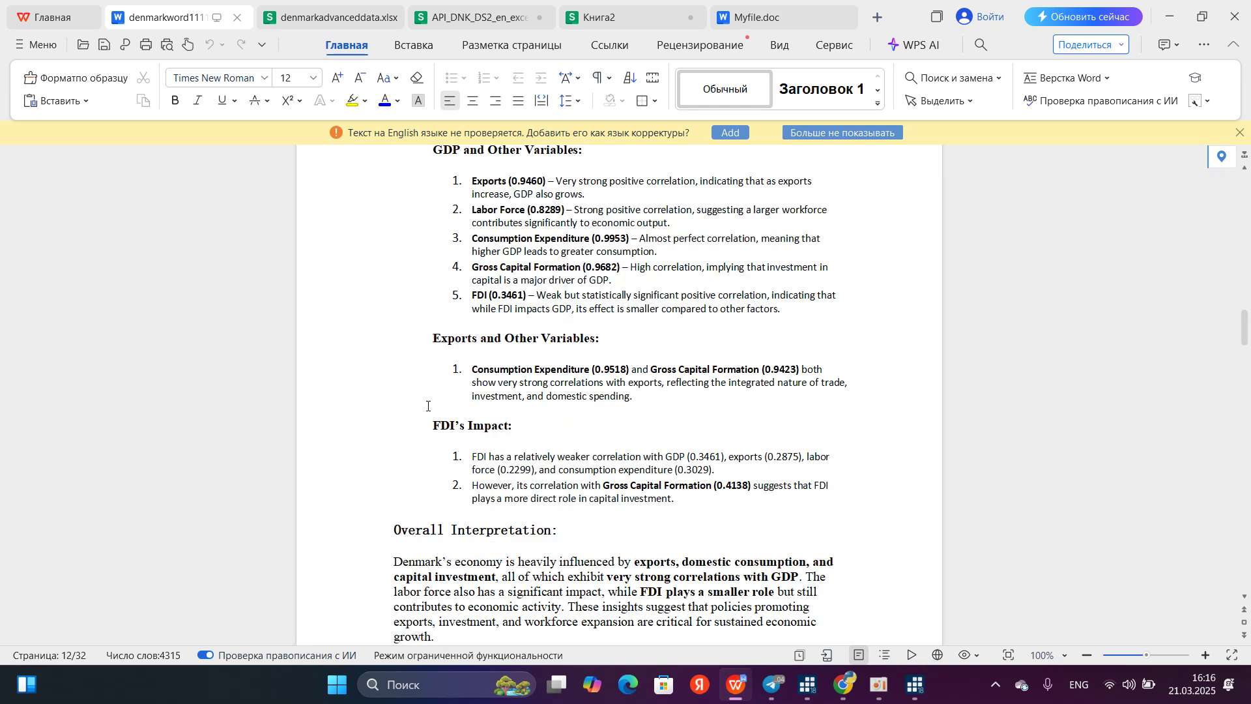
pyautogui.scroll(-5, 428, 406)
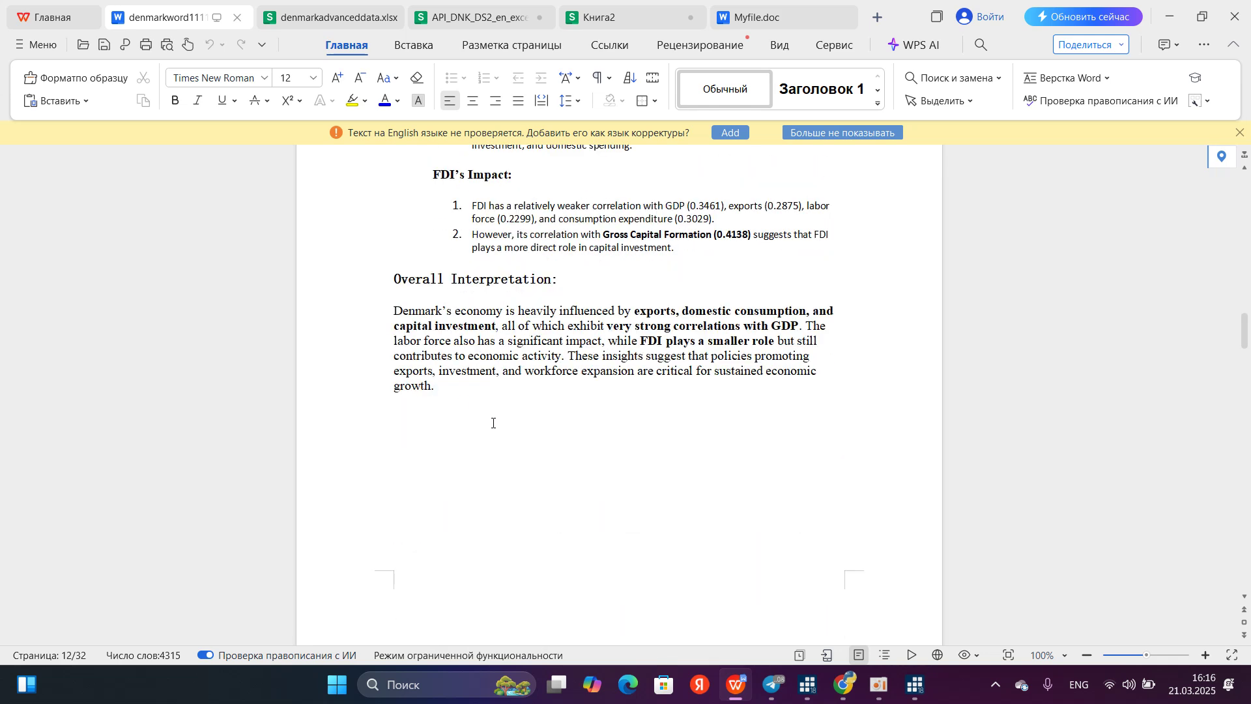
pyautogui.scroll(-6, 493, 423)
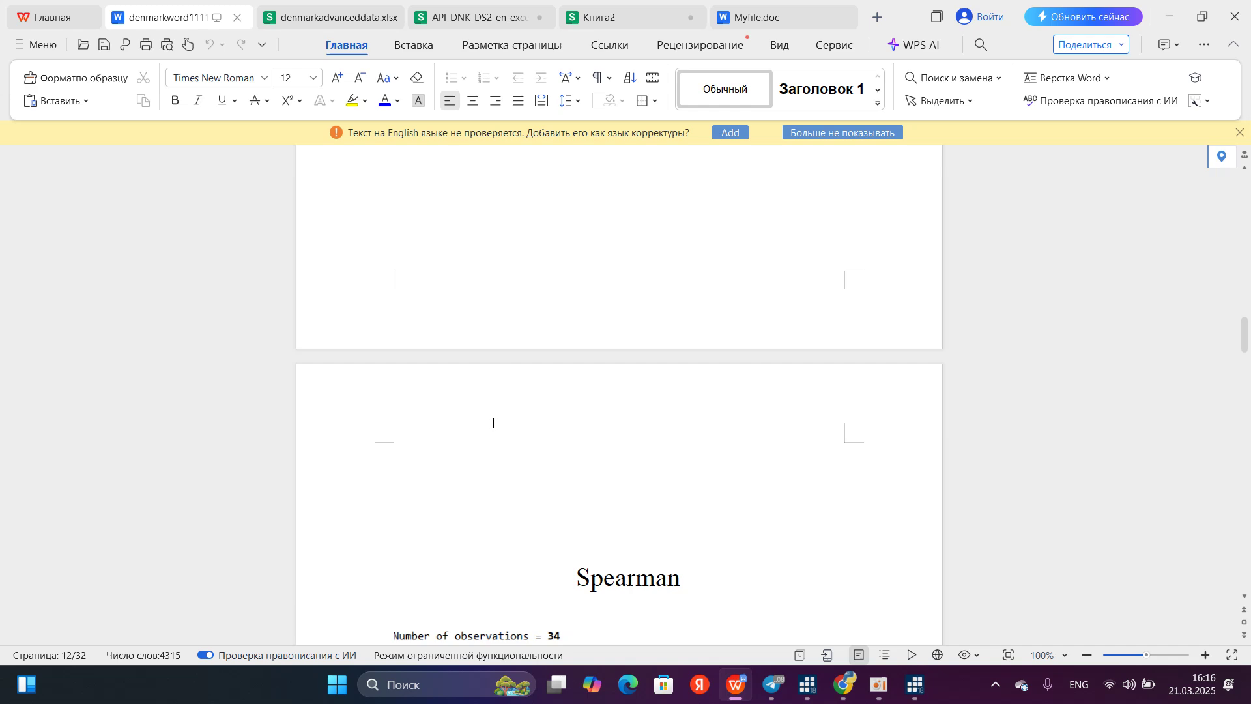
# Return to Stata and run "spearman GDP export labor_force consu_exp FDI Gross_capital_formation" from the do-file
pyautogui.hotkey('alt', 'Tab')
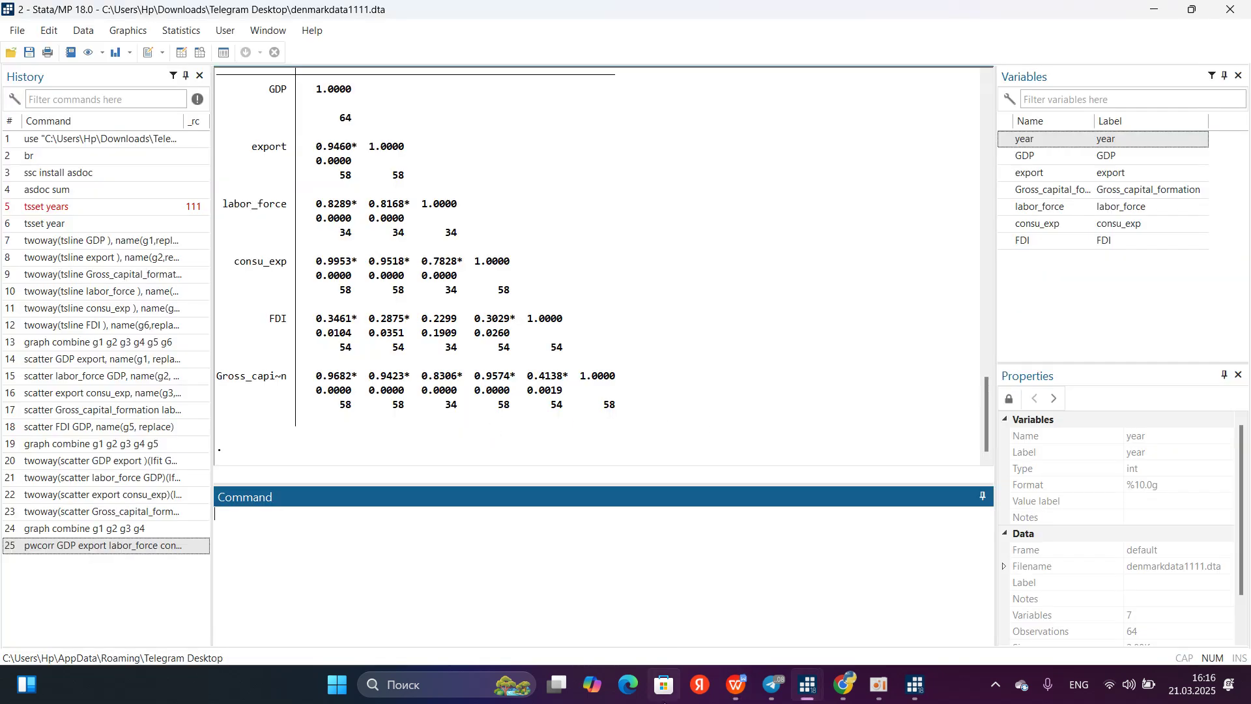
pyautogui.moveTo(813, 692)
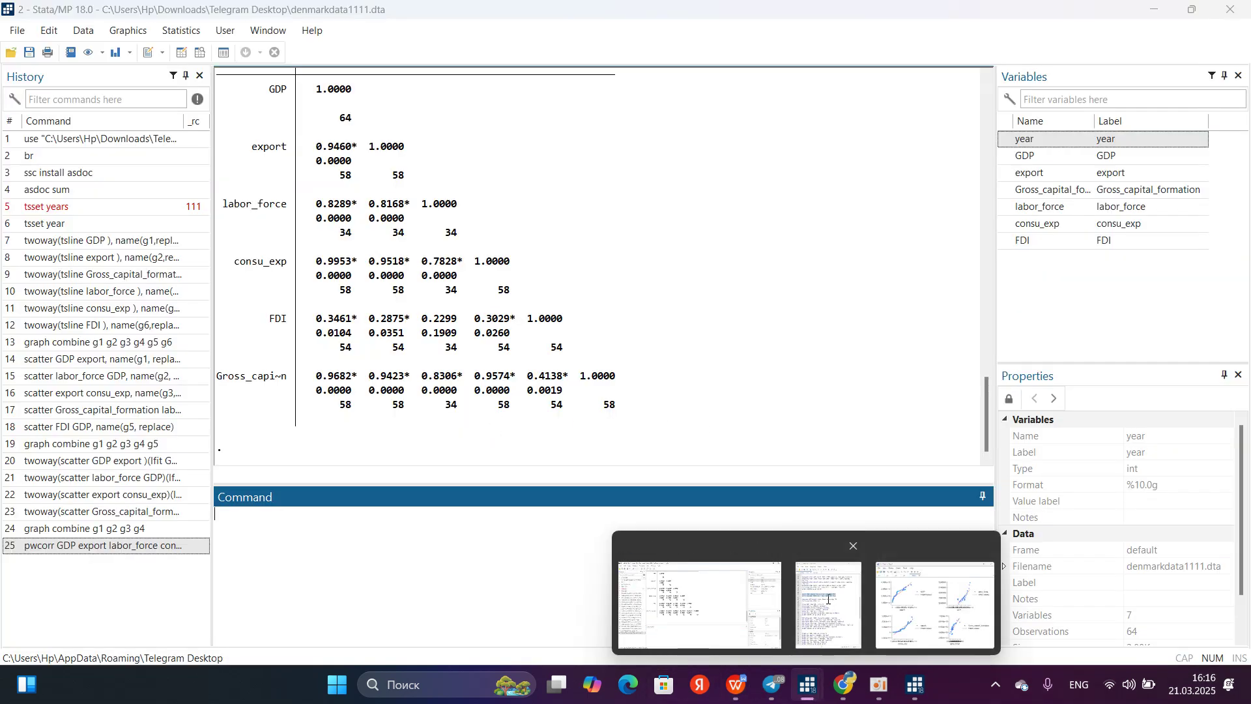
pyautogui.click(828, 599)
pyautogui.scroll(-2, 917, 363)
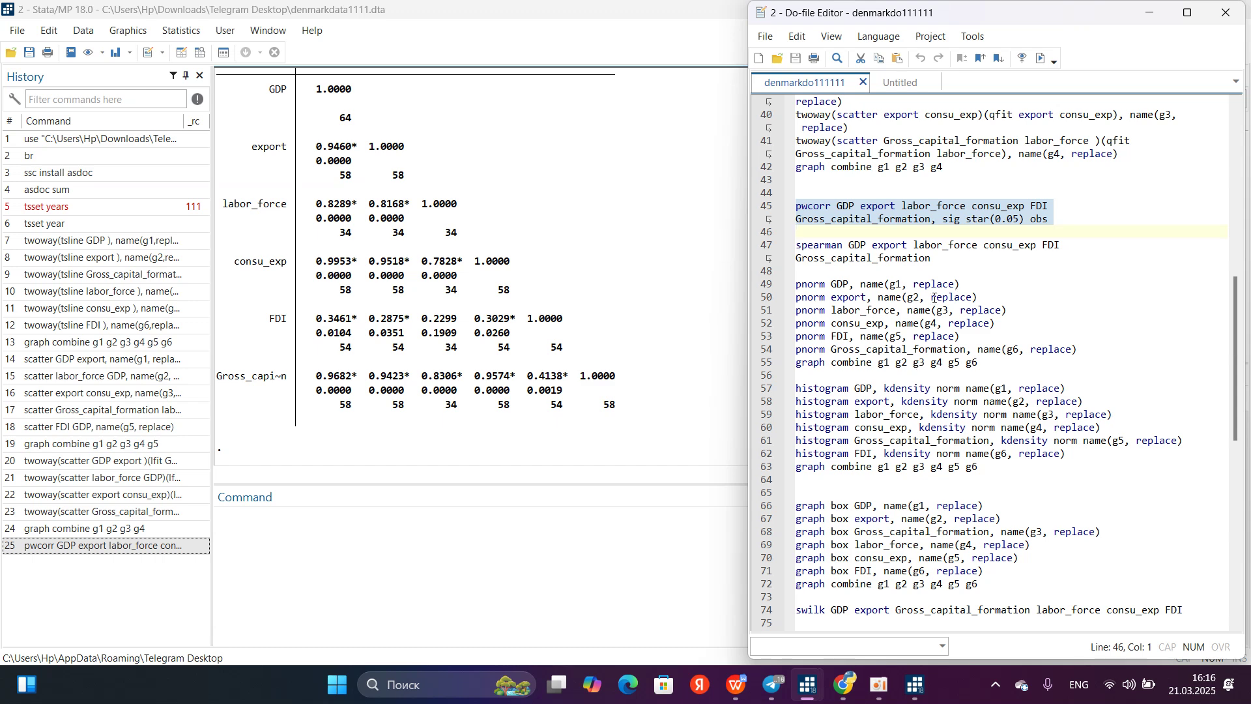
pyautogui.click(938, 260)
pyautogui.moveTo(937, 260); pyautogui.dragTo(792, 249)
pyautogui.hotkey('ctrl', 'c')
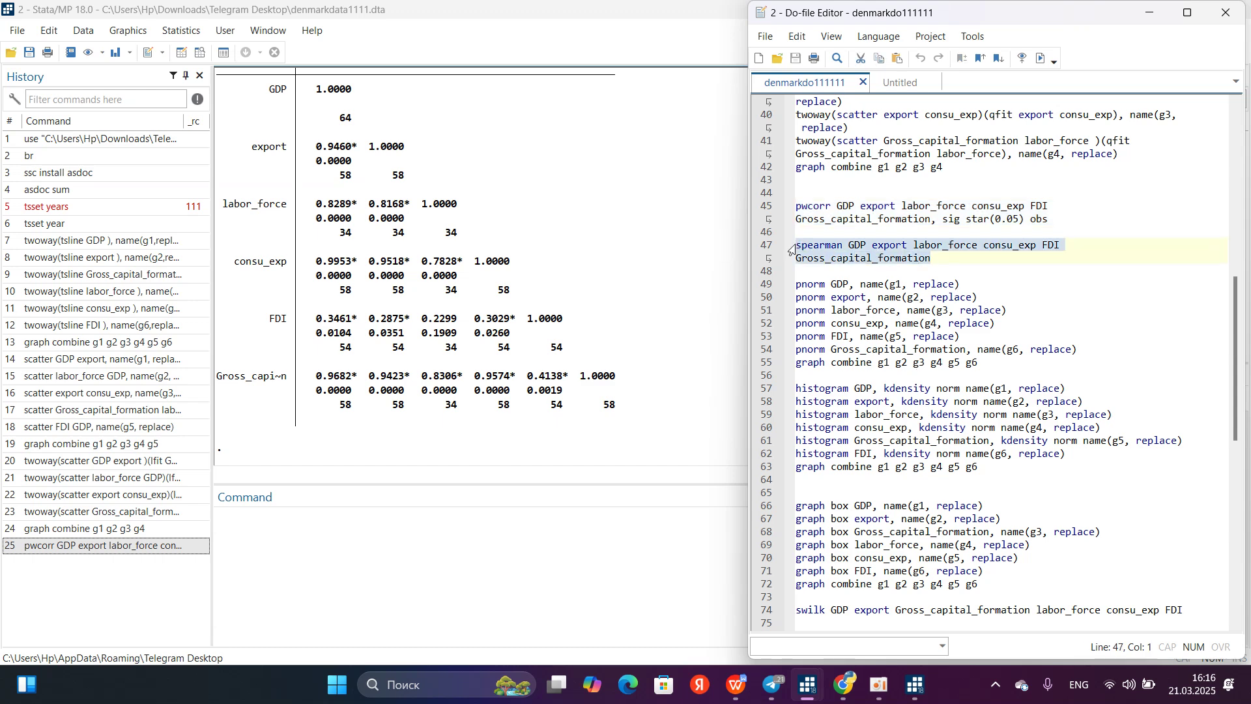
pyautogui.click(476, 534)
pyautogui.hotkey('ctrl', 'v')
pyautogui.press('Return')
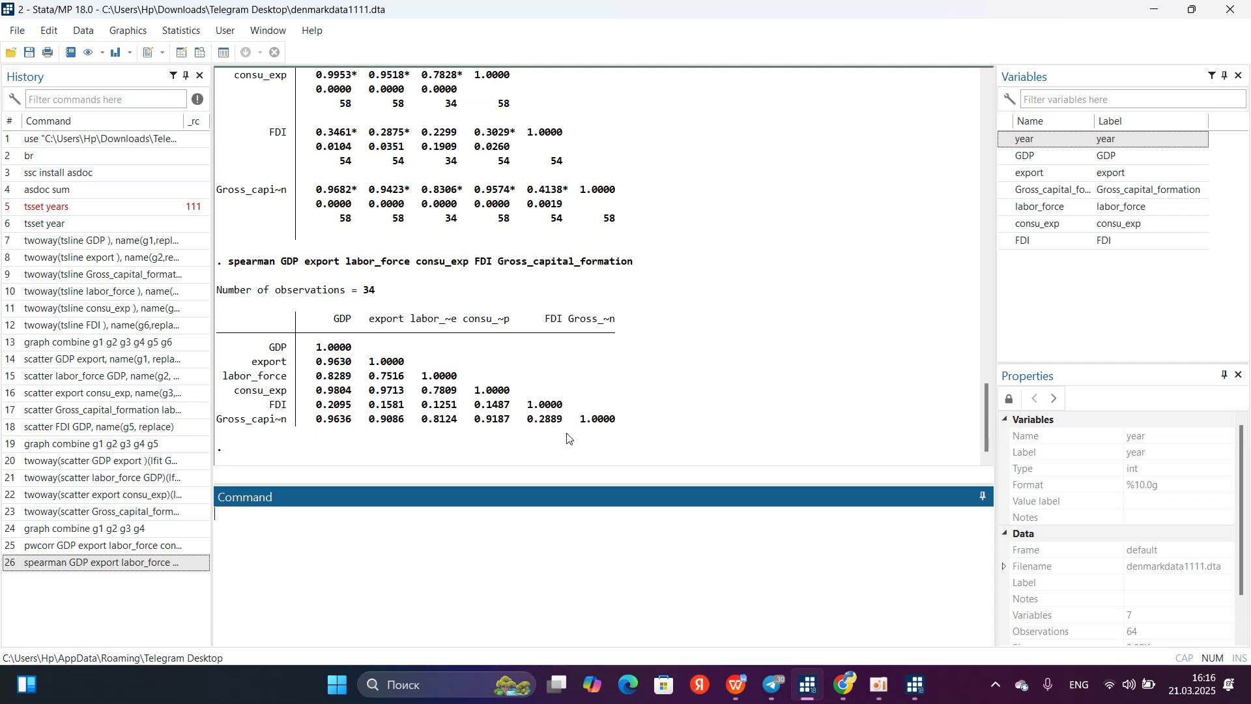
# Switch to the WPS report and read the Spearman correlation observations, comparison with Pearson and conclusion
pyautogui.moveTo(738, 687)
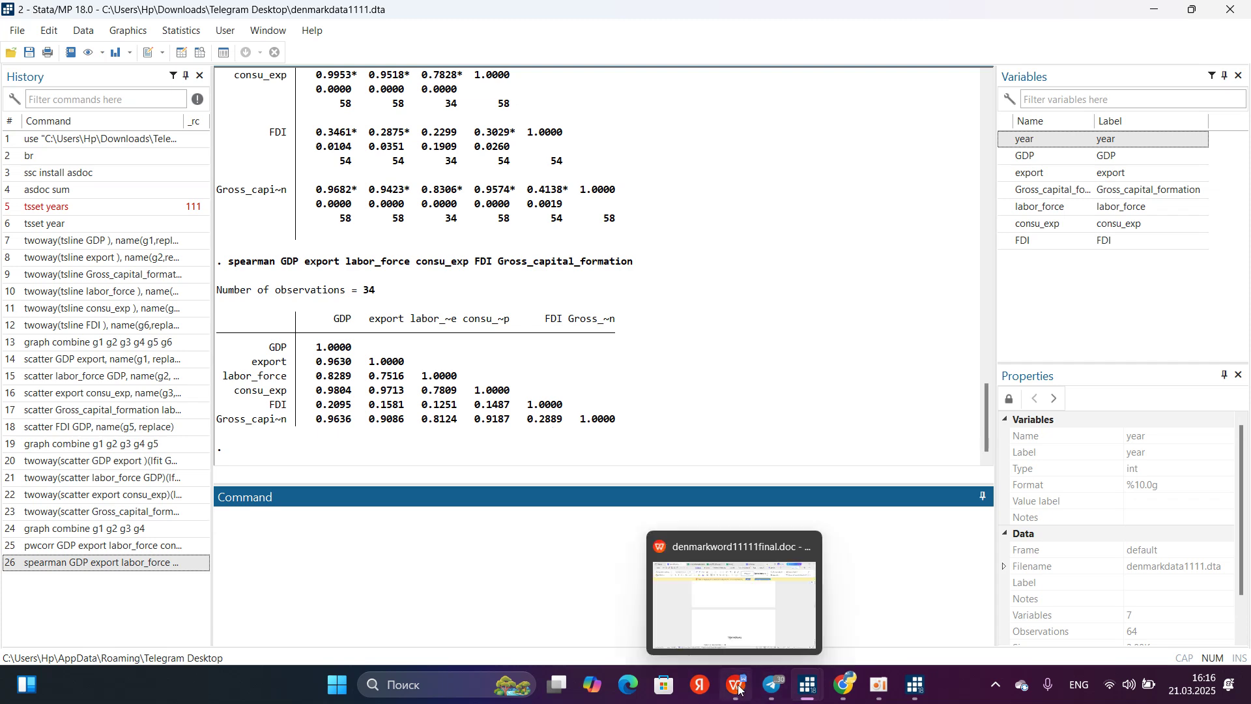
pyautogui.click(689, 596)
pyautogui.scroll(-5, 492, 403)
pyautogui.scroll(-3, 488, 401)
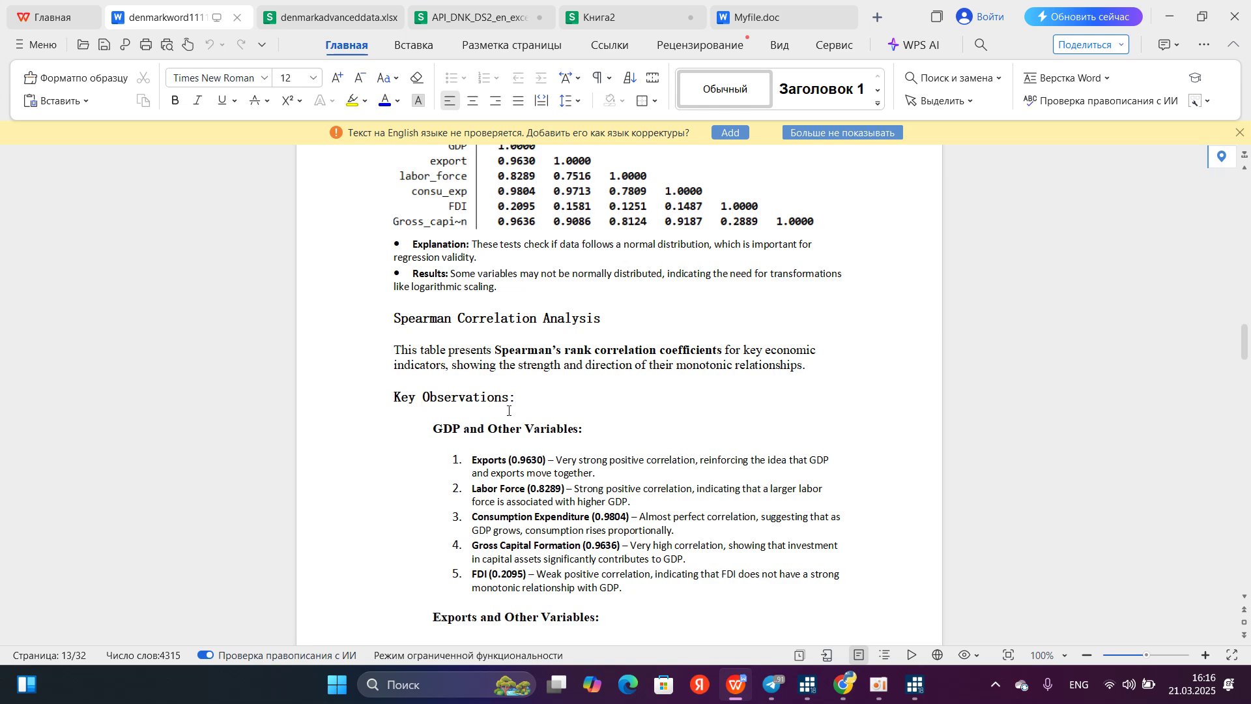
pyautogui.scroll(-5, 508, 410)
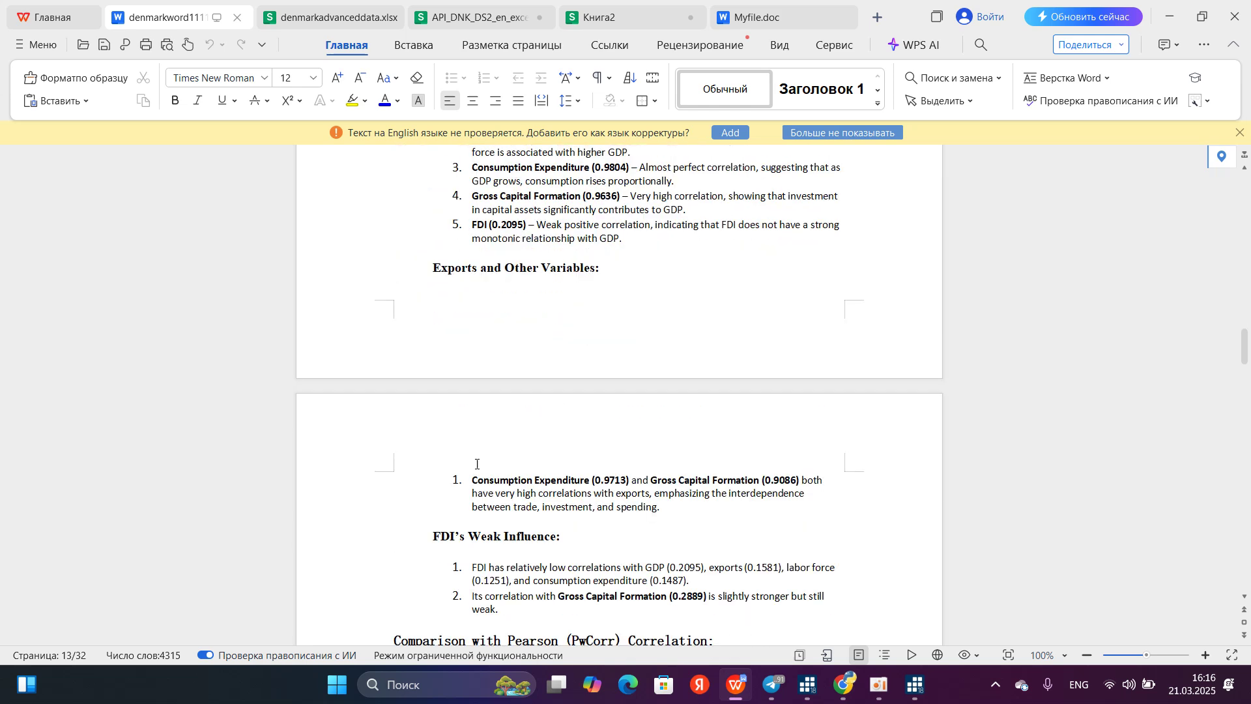
pyautogui.scroll(-3, 461, 556)
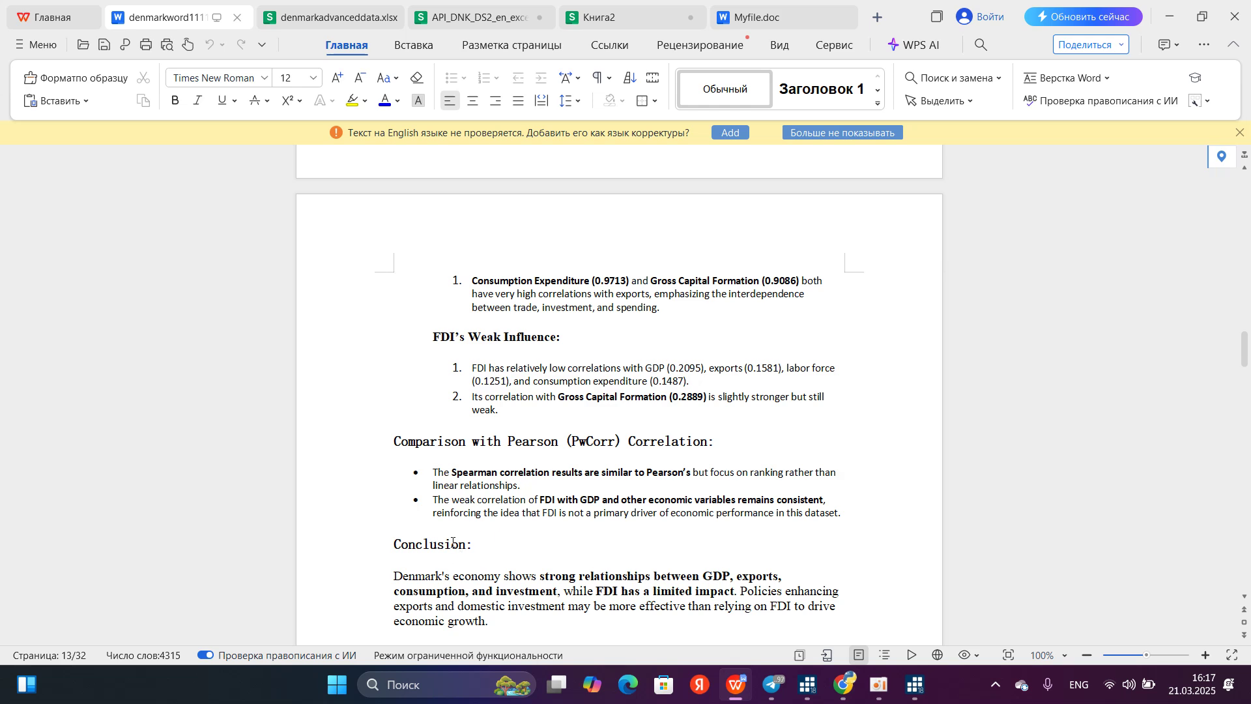
pyautogui.scroll(-2, 453, 542)
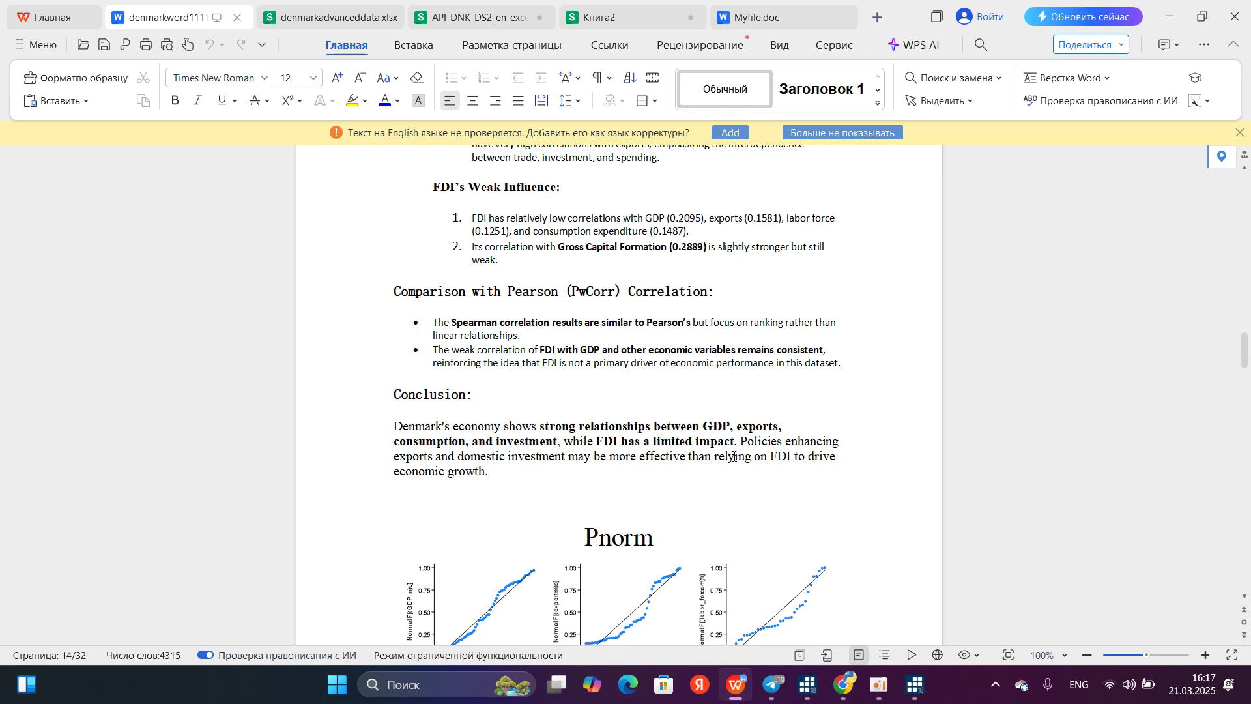
# Back in Stata, run the do-file's six pnorm commands for GDP, export, labor_force, consu_exp, FDI and Gross_capital_formation, naming the graphs g1 to g6
pyautogui.moveTo(808, 685)
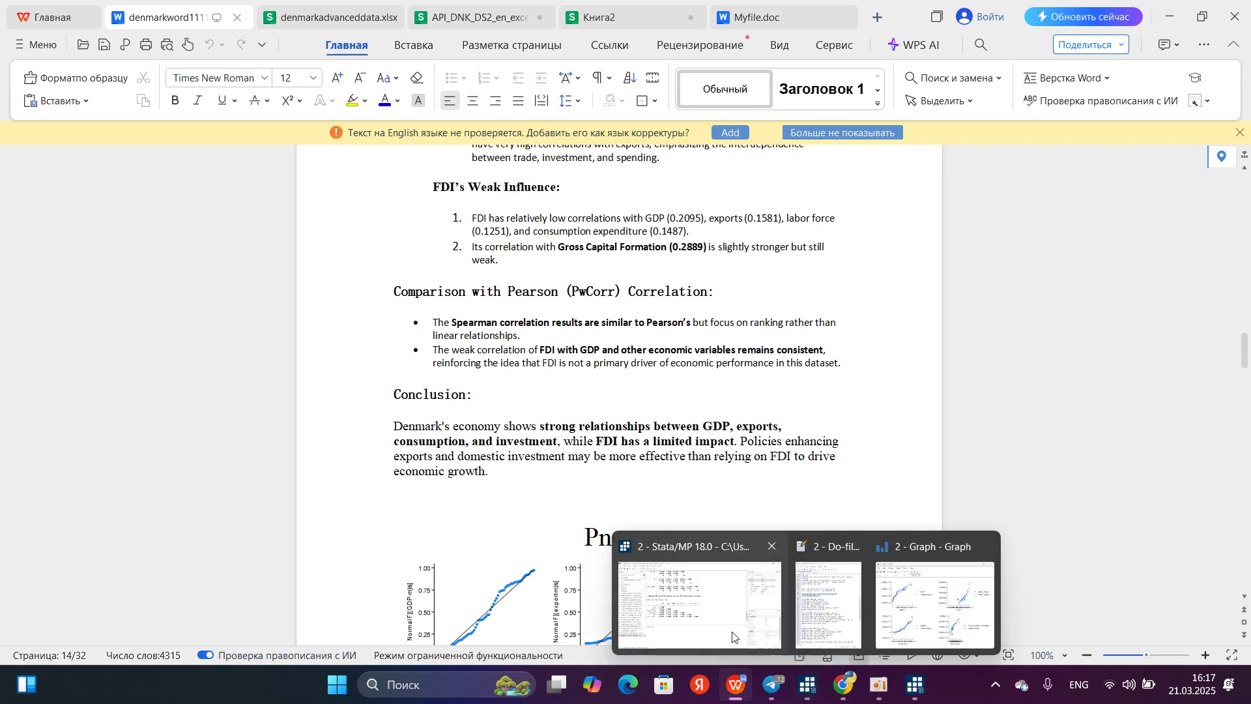
pyautogui.click(733, 636)
pyautogui.click(830, 630)
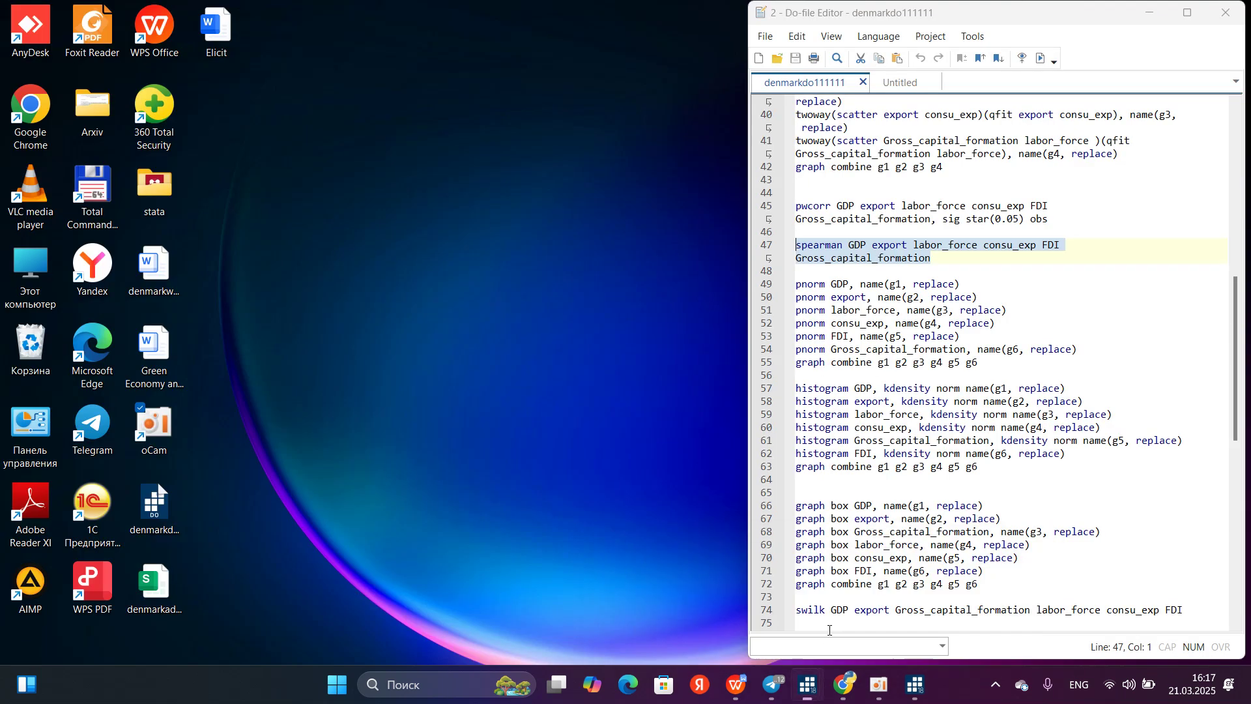
pyautogui.hotkey('ctrl', 'd')
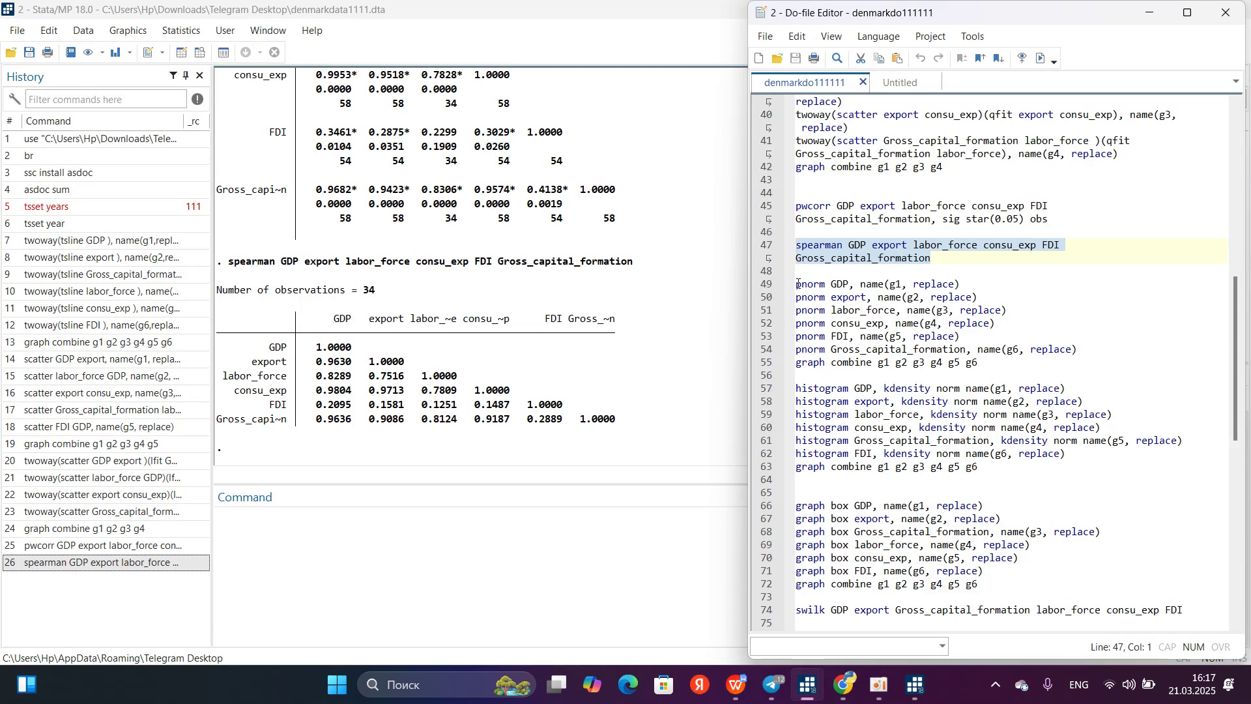
pyautogui.moveTo(798, 284); pyautogui.dragTo(1081, 349)
pyautogui.hotkey('ctrl', 'c')
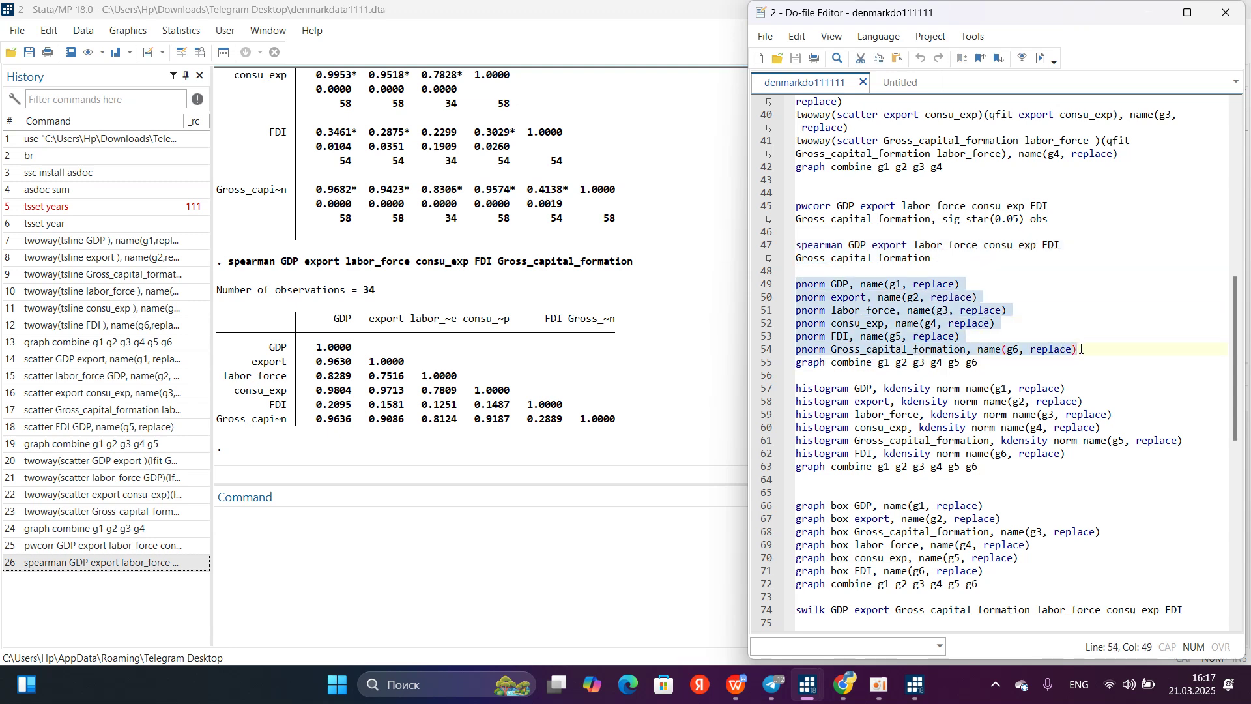
pyautogui.click(466, 563)
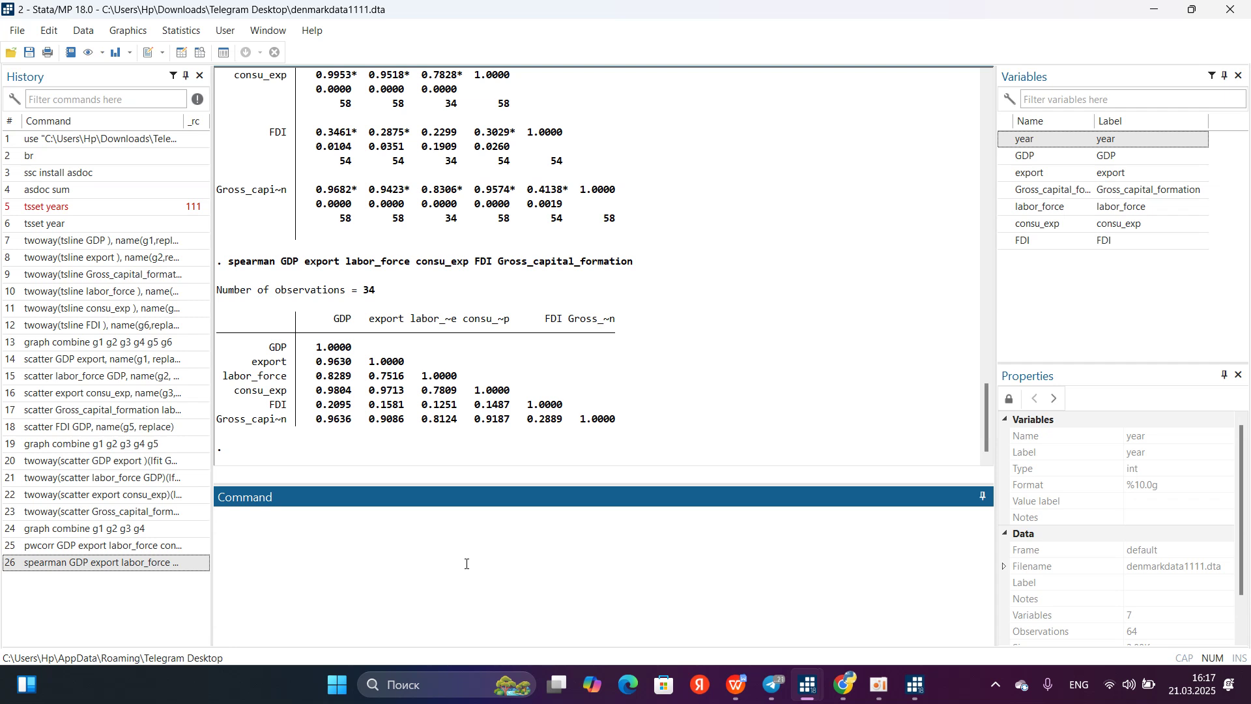
pyautogui.hotkey('ctrl', 'v')
pyautogui.press('Return')
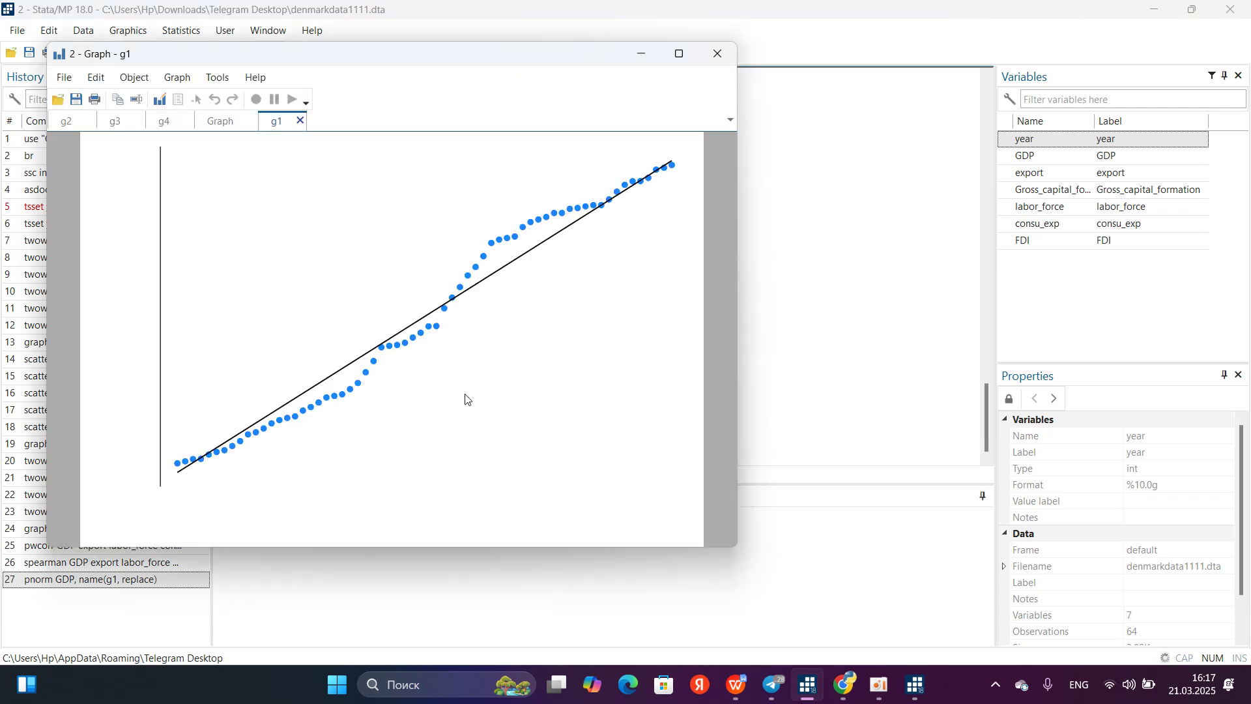
pyautogui.write('pnorm export, name(g2, replace)')
pyautogui.press('Return')
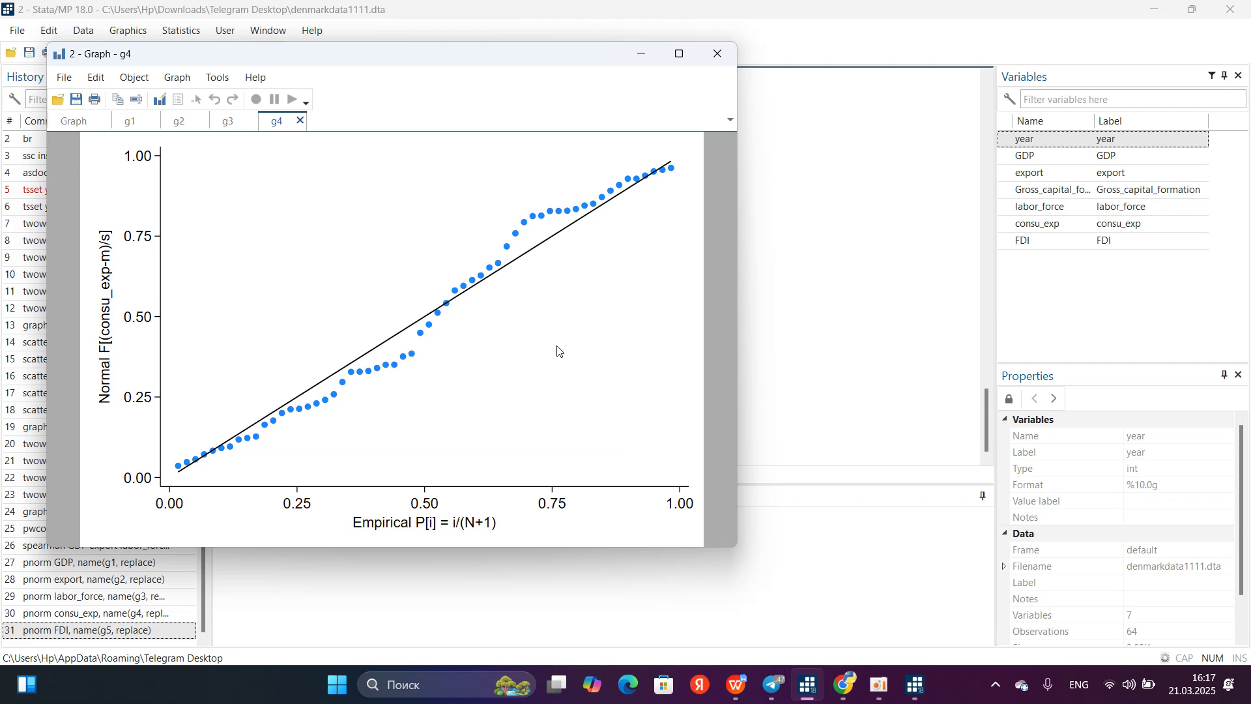
# Run "graph combine g1 g2 g3 g4 g5" to combine the normality plots into one graph and copy it
pyautogui.click(736, 580)
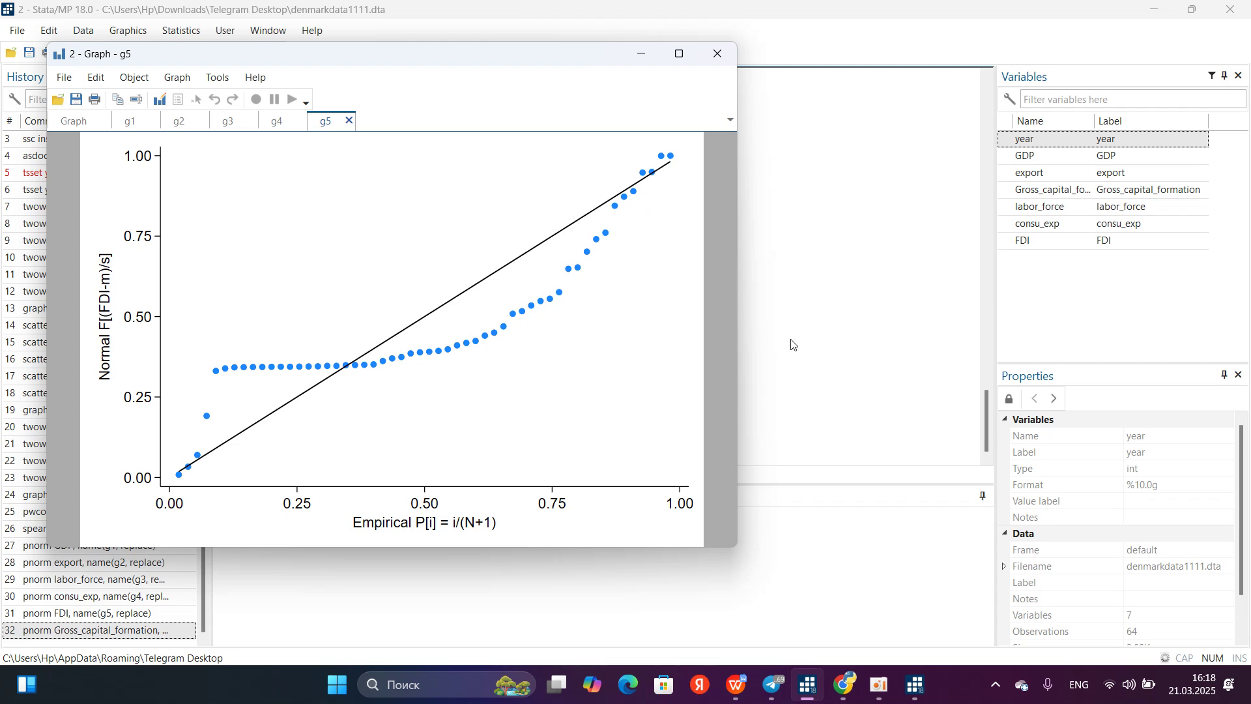
pyautogui.click(714, 589)
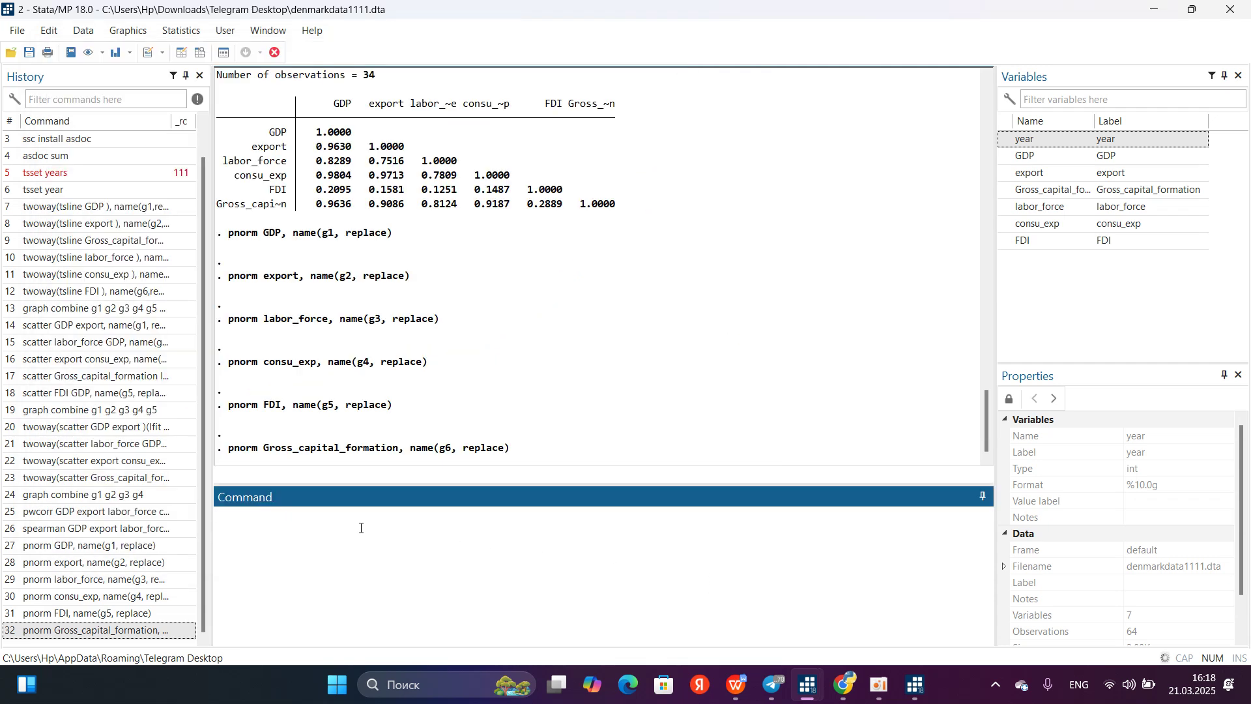
pyautogui.write('graph ')
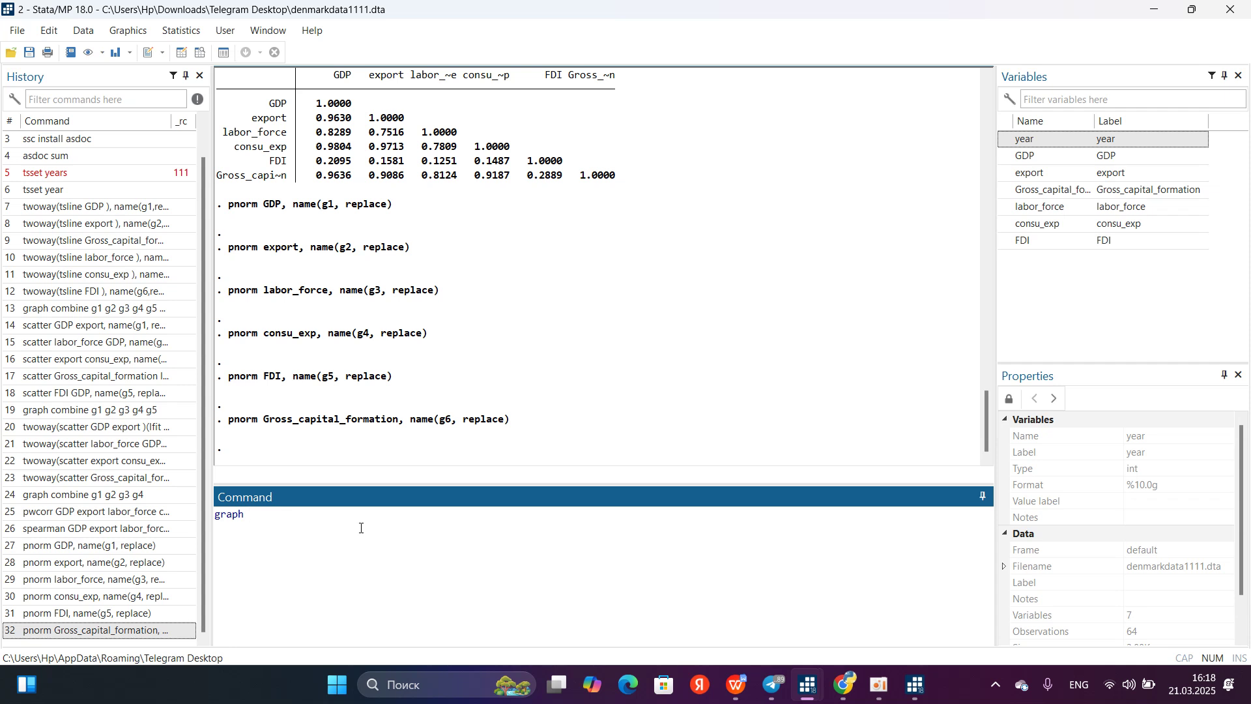
pyautogui.write('combie')
pyautogui.press('BackSpace')
pyautogui.press('BackSpace')
pyautogui.write('ne g2')
pyautogui.press('BackSpace')
pyautogui.write('1 g2 g3 g4 g5')
pyautogui.press('Return')
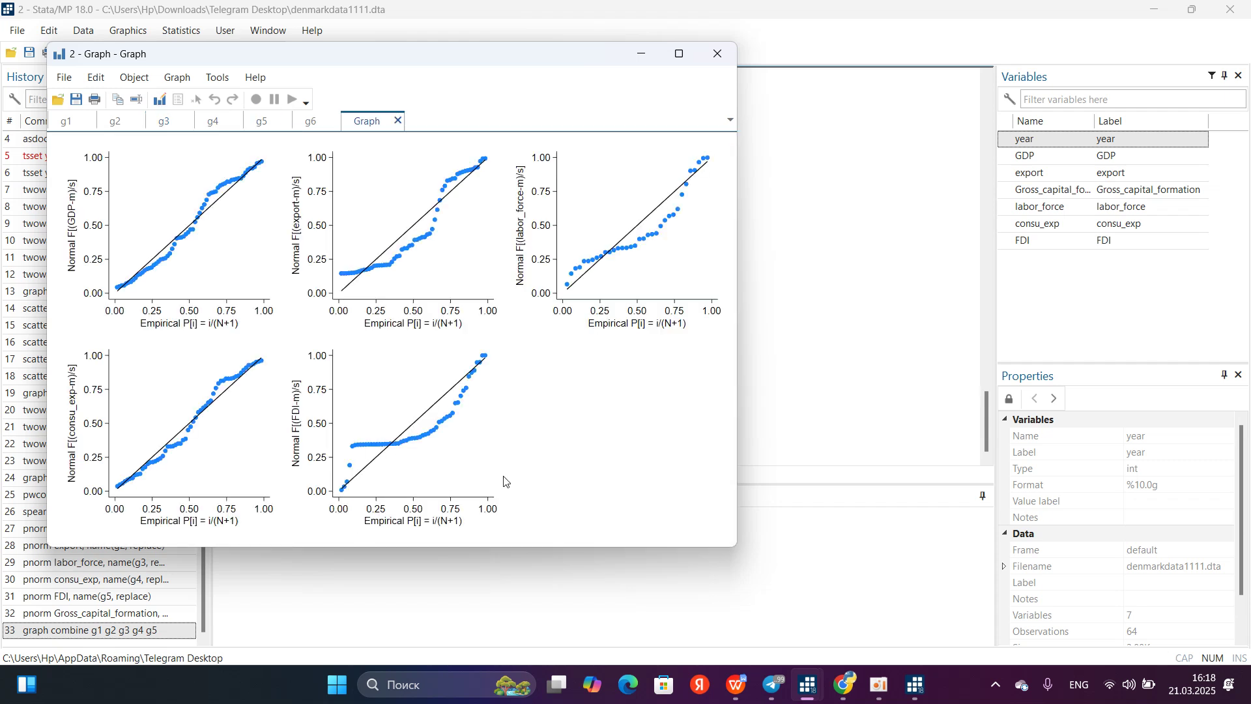
pyautogui.click(117, 99)
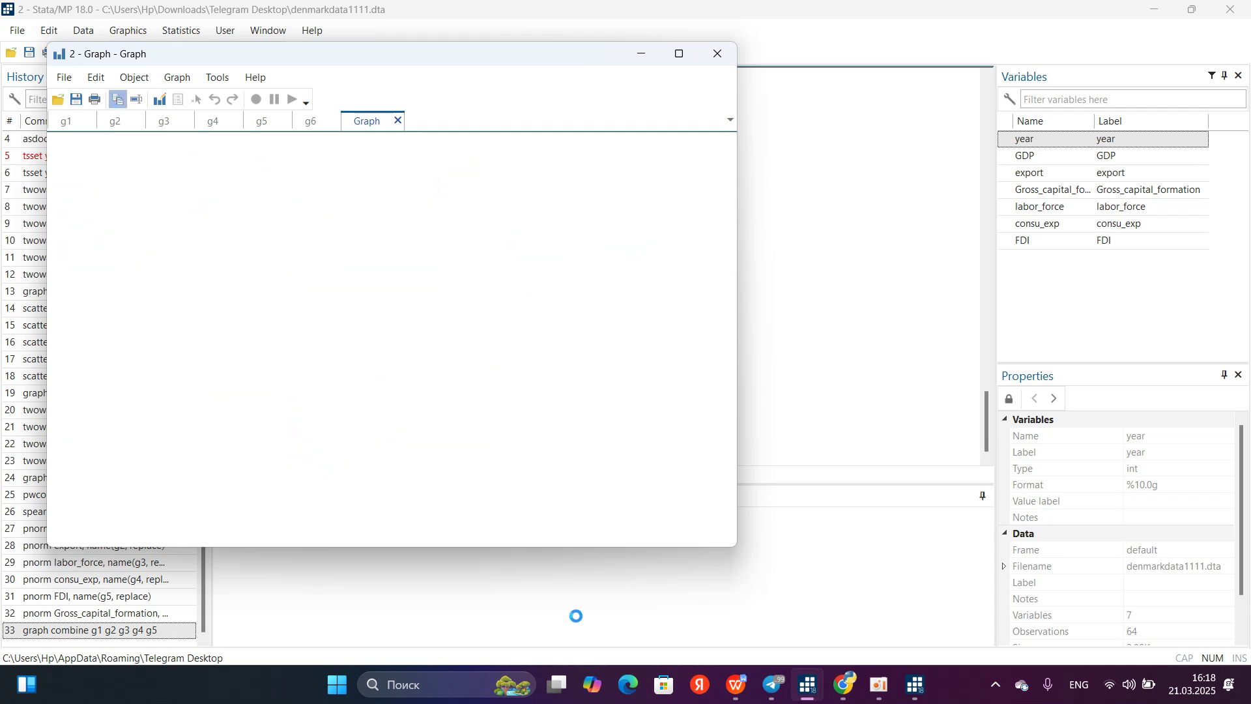
# Switch to the WPS report and read the Pnorm section's plots, normality test observations and conclusion
pyautogui.click(738, 687)
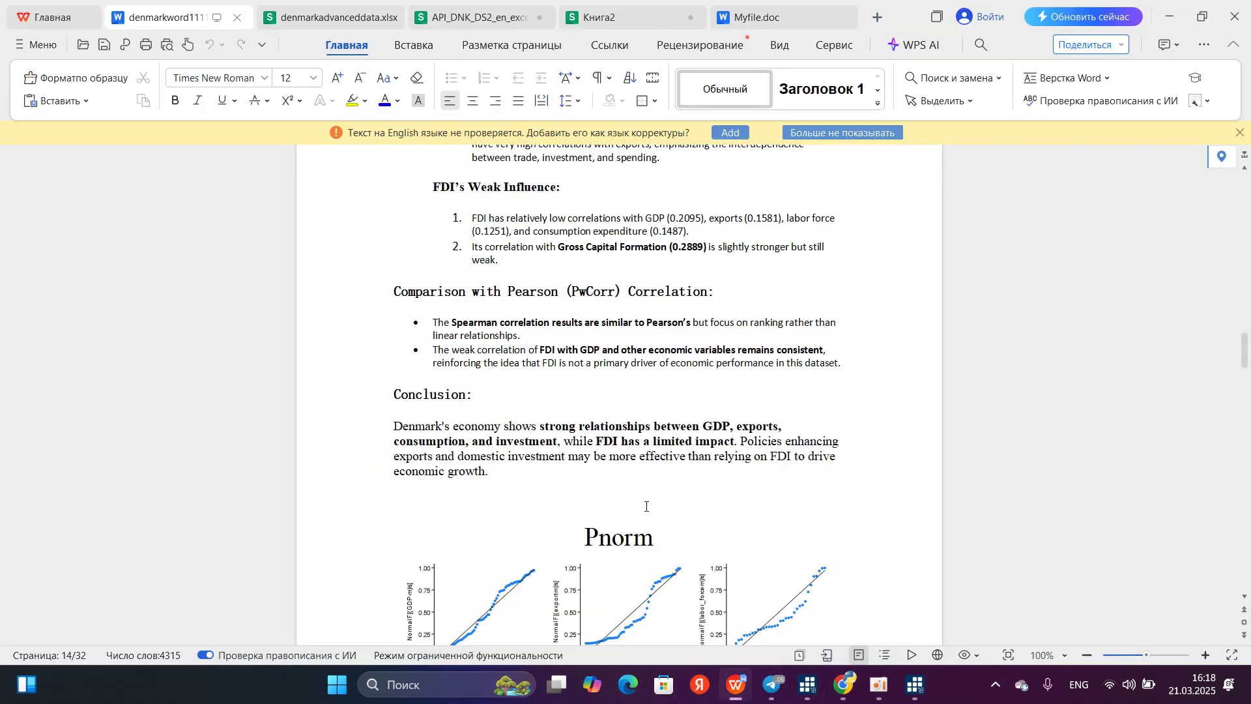
pyautogui.scroll(-7, 643, 505)
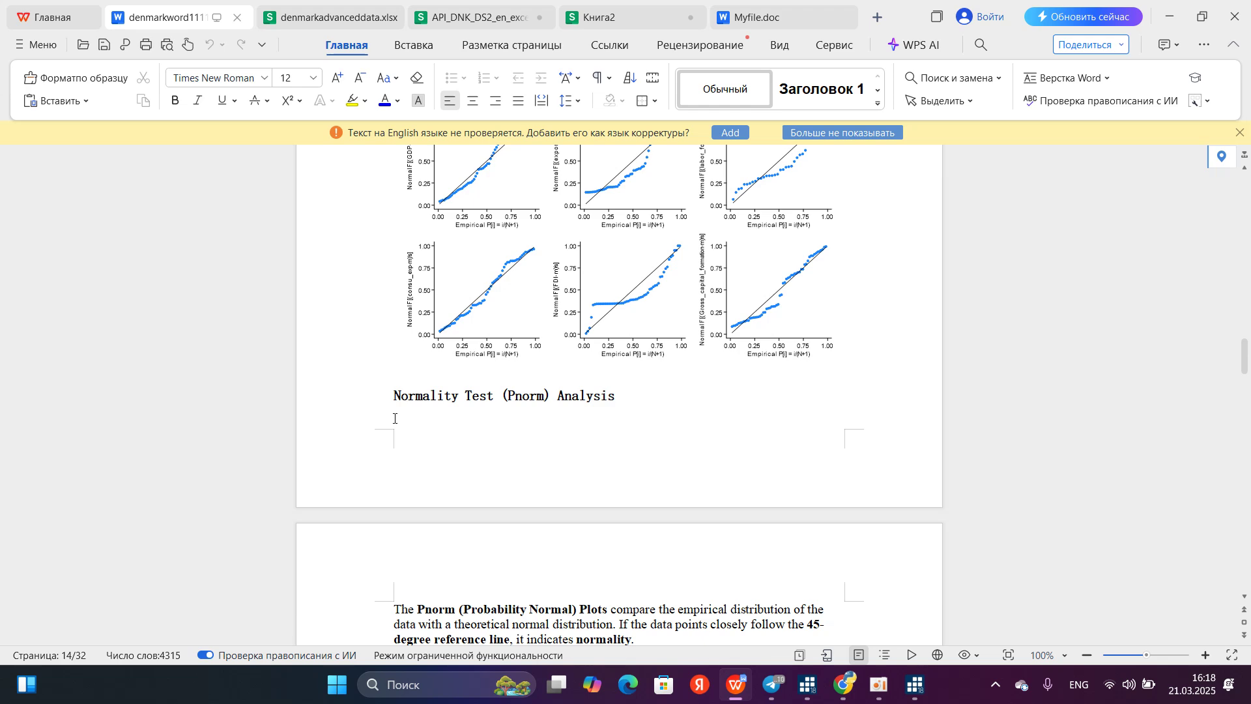
pyautogui.scroll(-4, 436, 509)
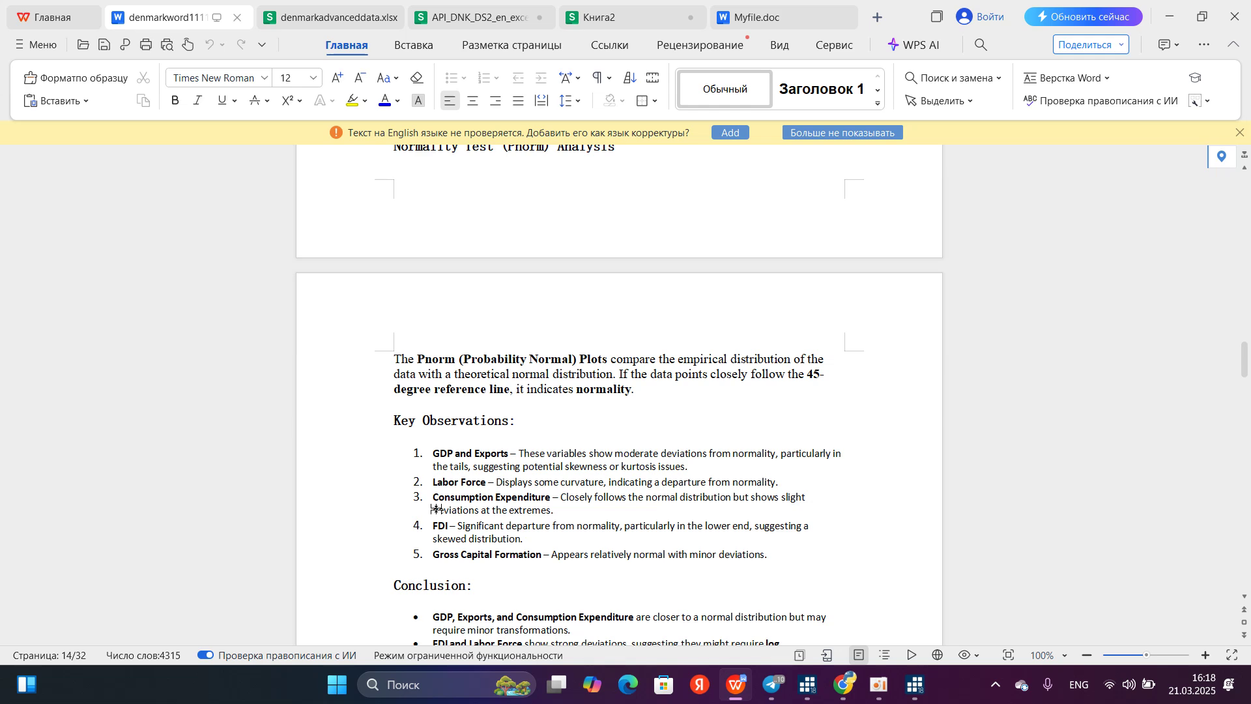
pyautogui.scroll(5, 436, 509)
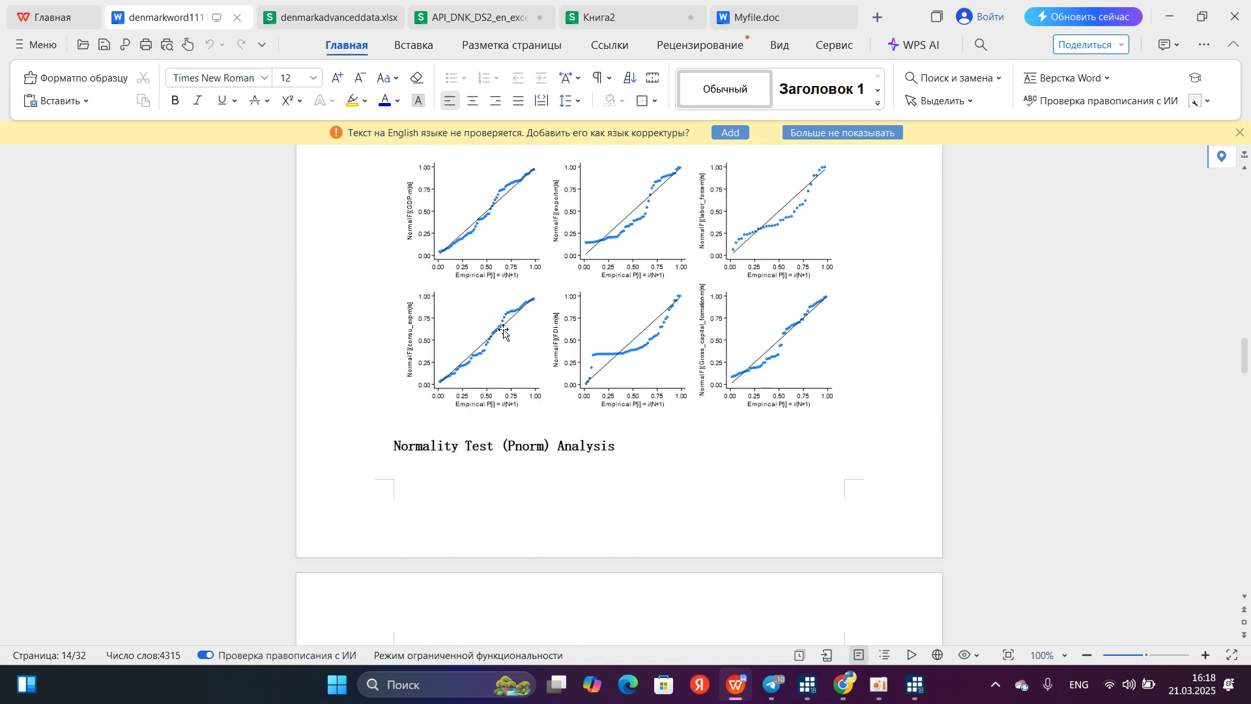
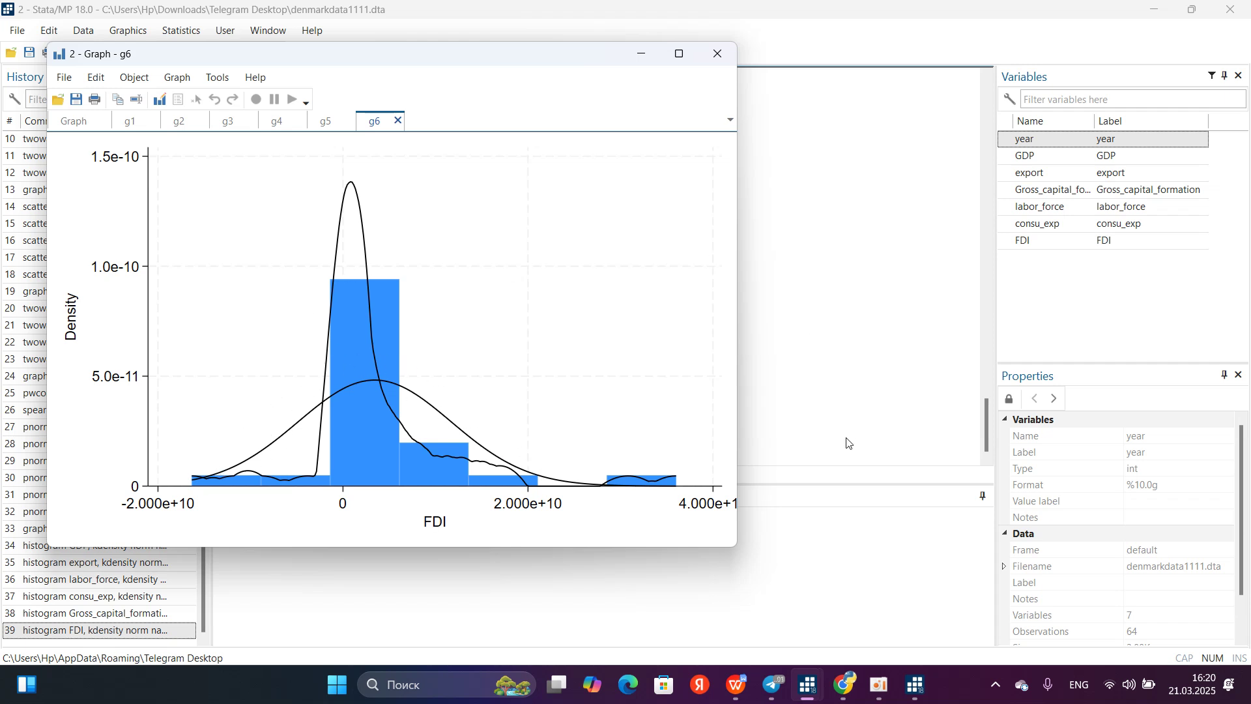
# In Stata, run "graph combine g1 g2 g3 g4 g5 g6" for the histograms and copy the combined graph from the Graph Editor
pyautogui.click(787, 553)
pyautogui.write('g')
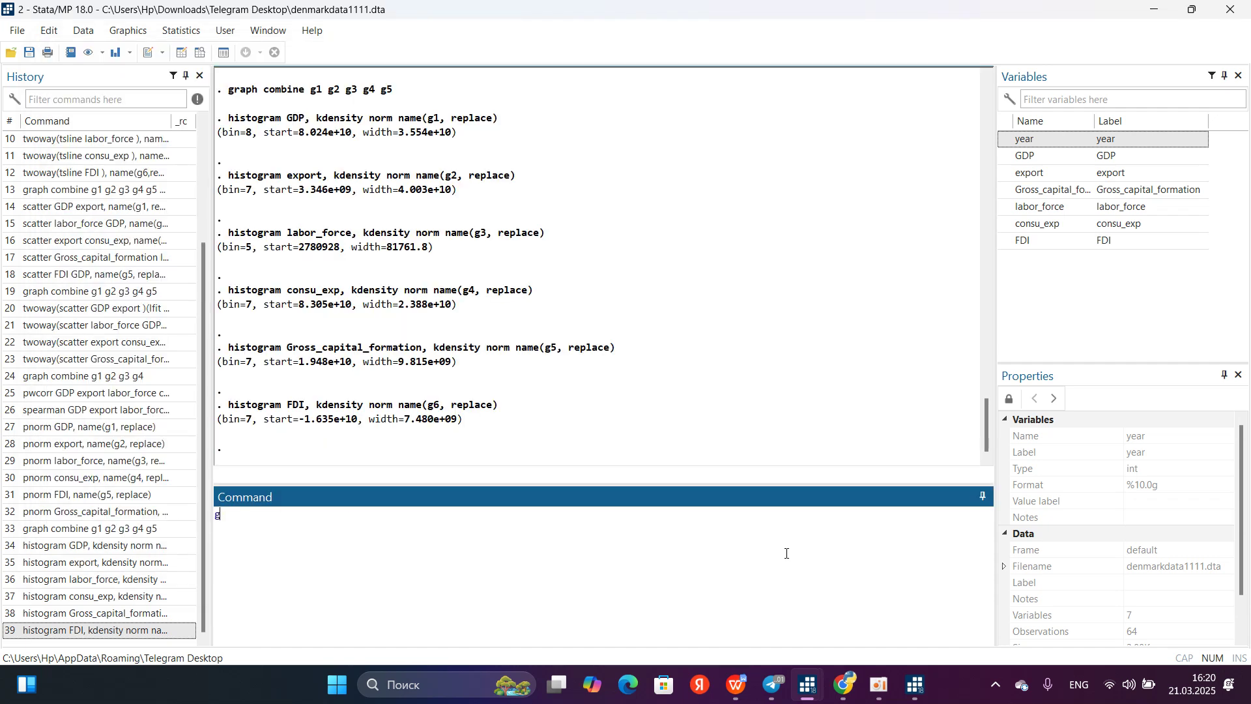
pyautogui.write('raph combine g1 g2 g3 g4 g5 g6')
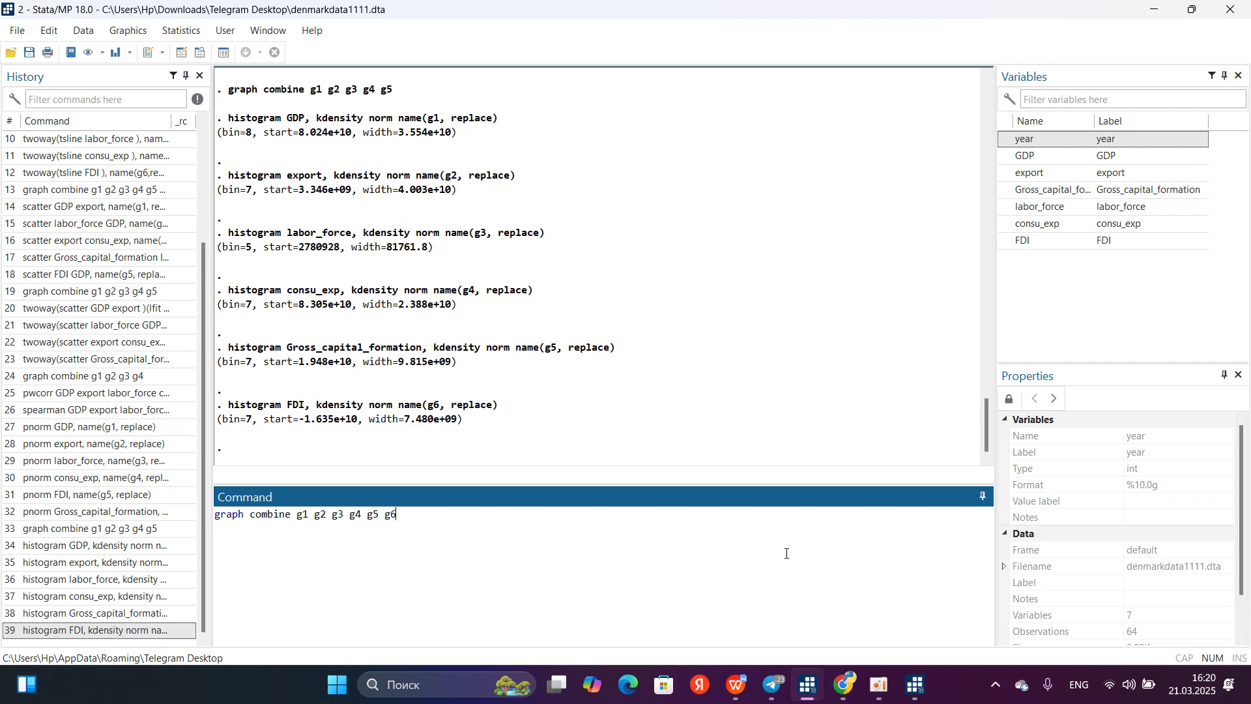
pyautogui.press('Return')
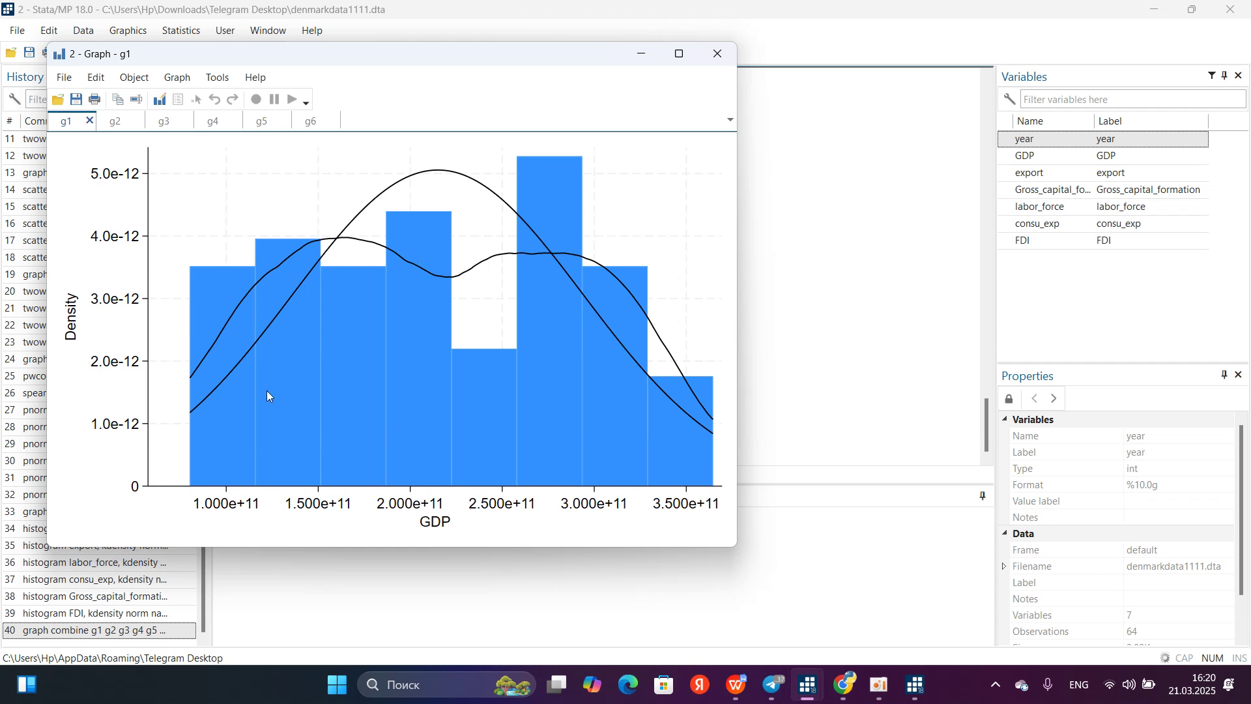
pyautogui.hotkey('ctrl', 'Tab')
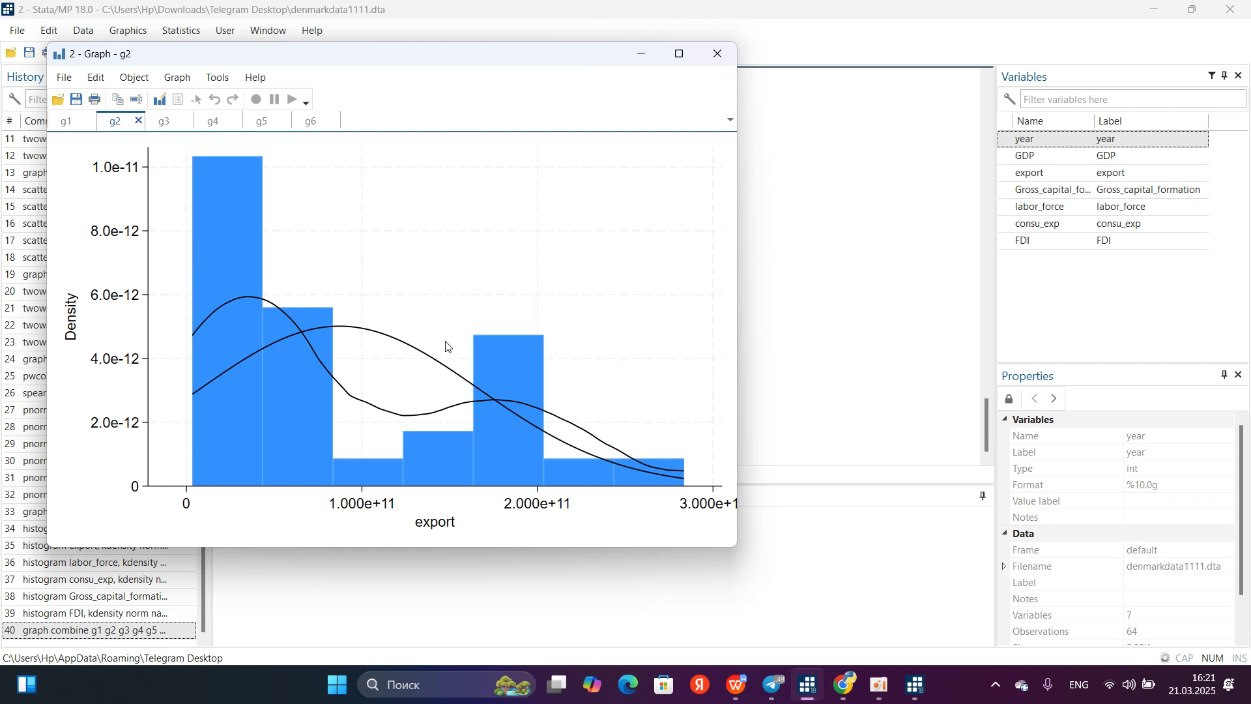
pyautogui.hotkey('ctrl', 'Tab')
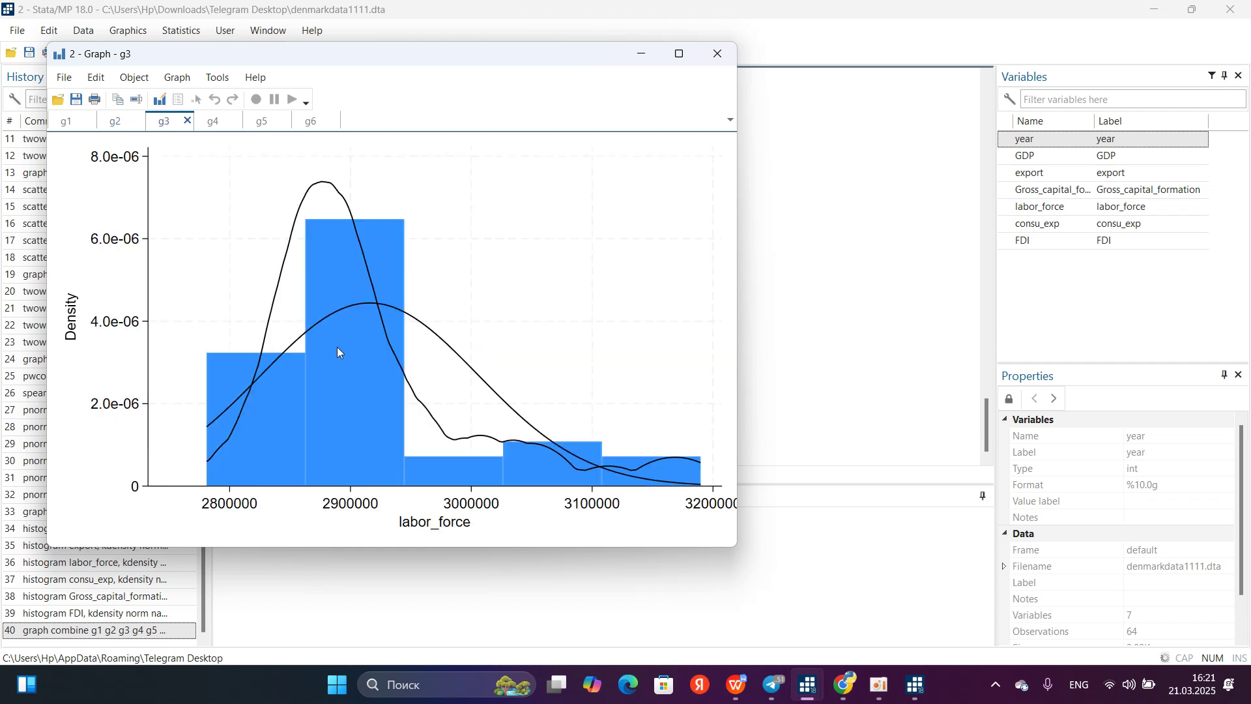
pyautogui.hotkey('ctrl', 'Tab')
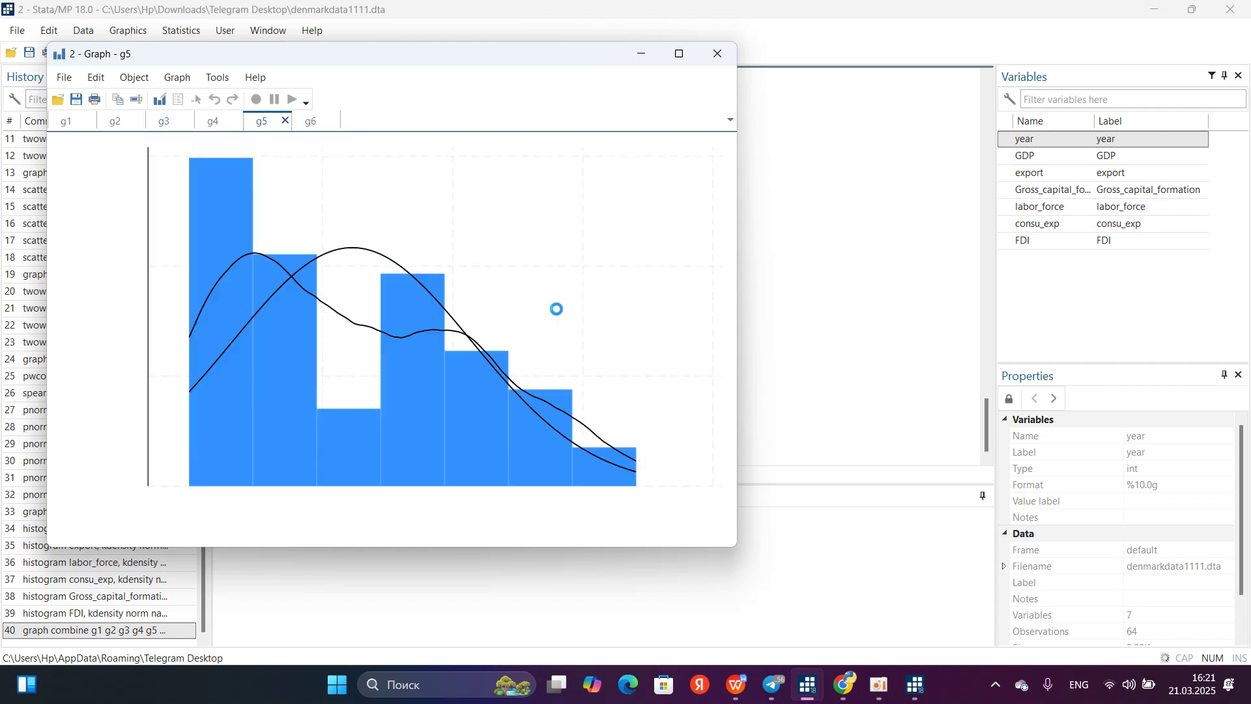
pyautogui.hotkey('ctrl', 'Tab')
pyautogui.hotkey('ctrl', 'Tab')
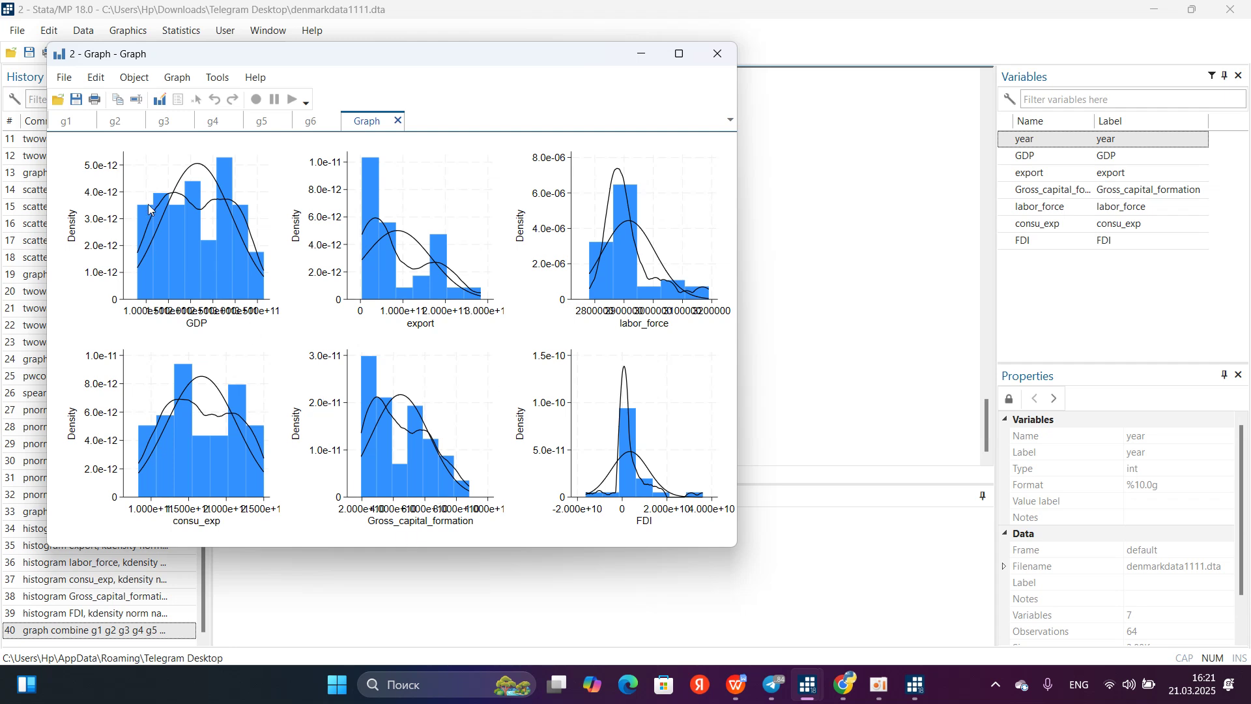
pyautogui.click(159, 102)
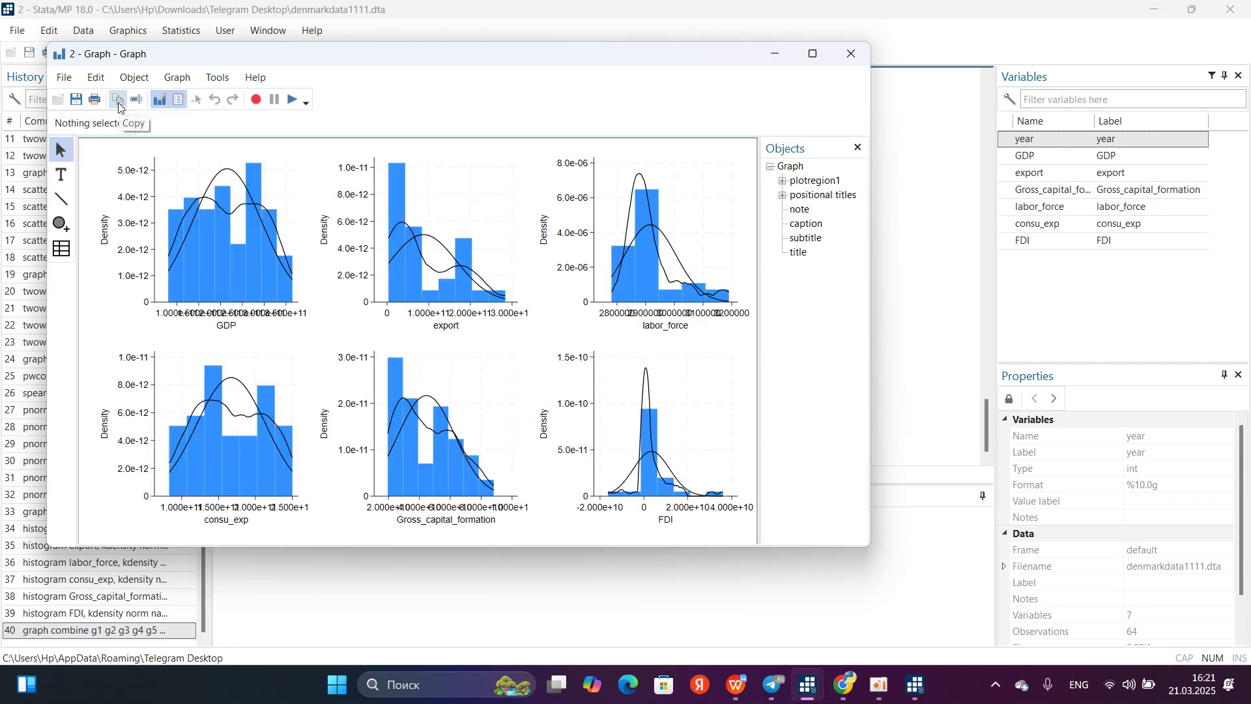
pyautogui.click(118, 100)
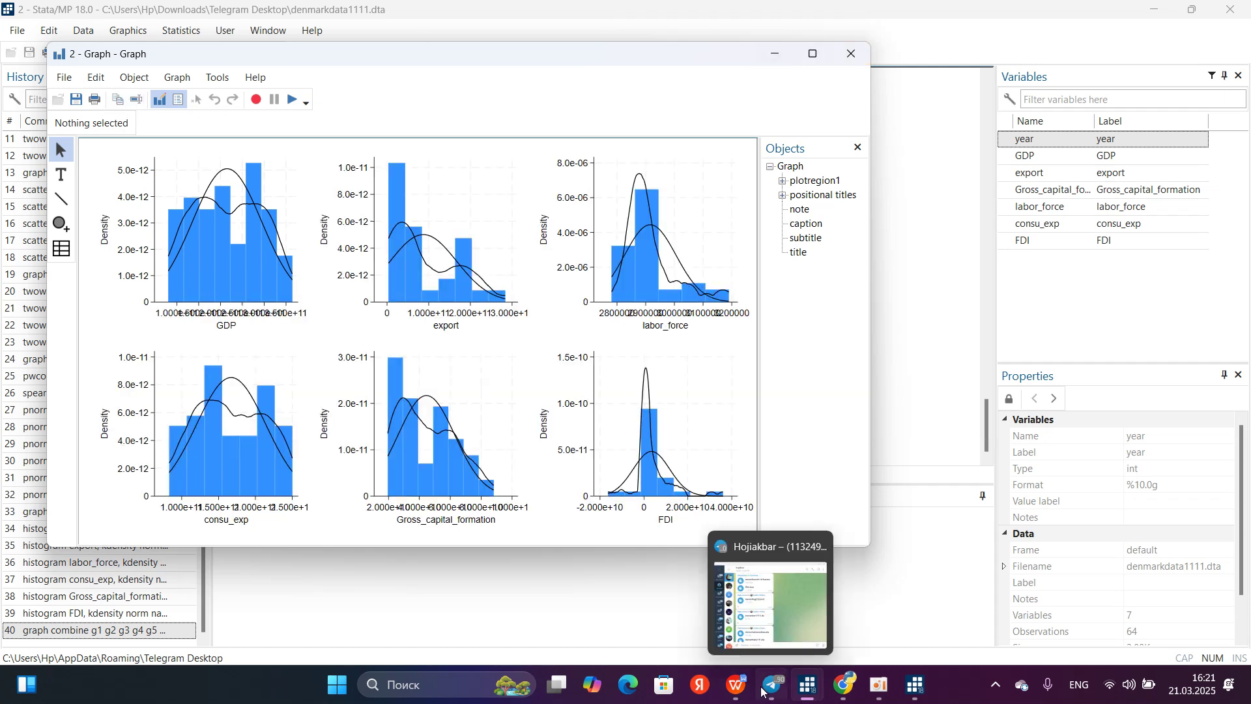
# Switch to the WPS report and compare the histograms with the Histogram and Density Plot Analysis observations and key takeaways
pyautogui.click(738, 686)
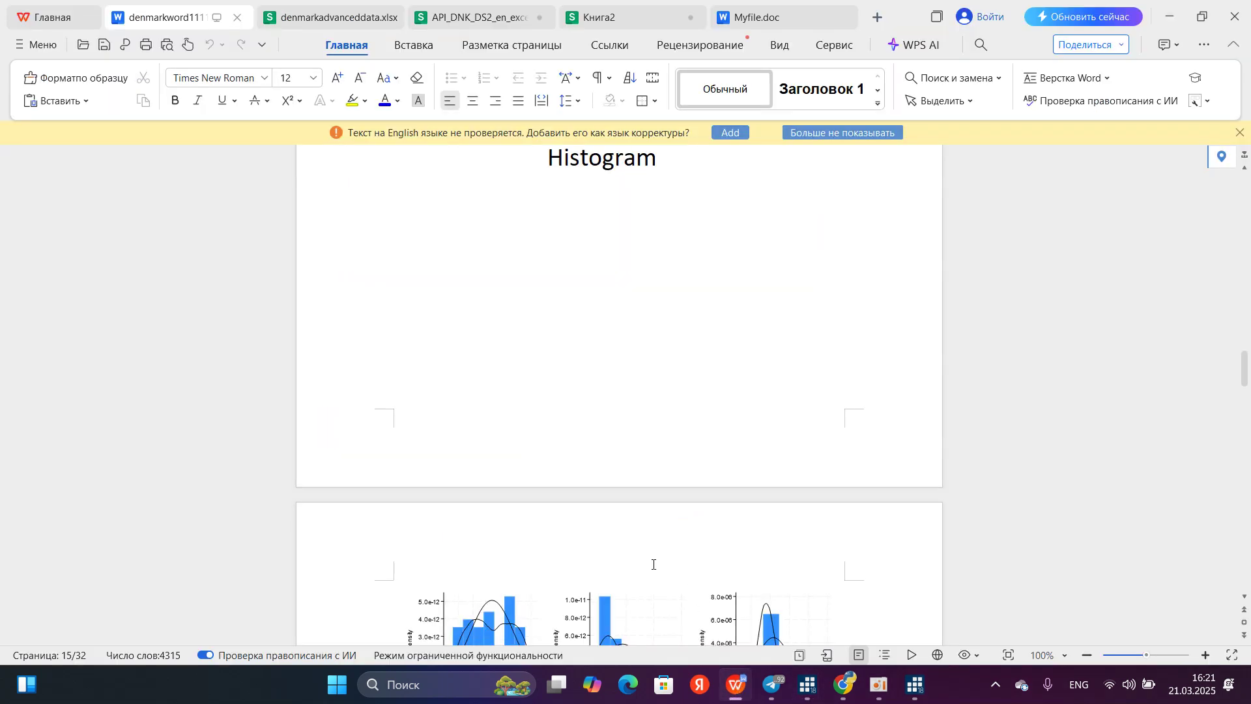
pyautogui.scroll(-4, 652, 564)
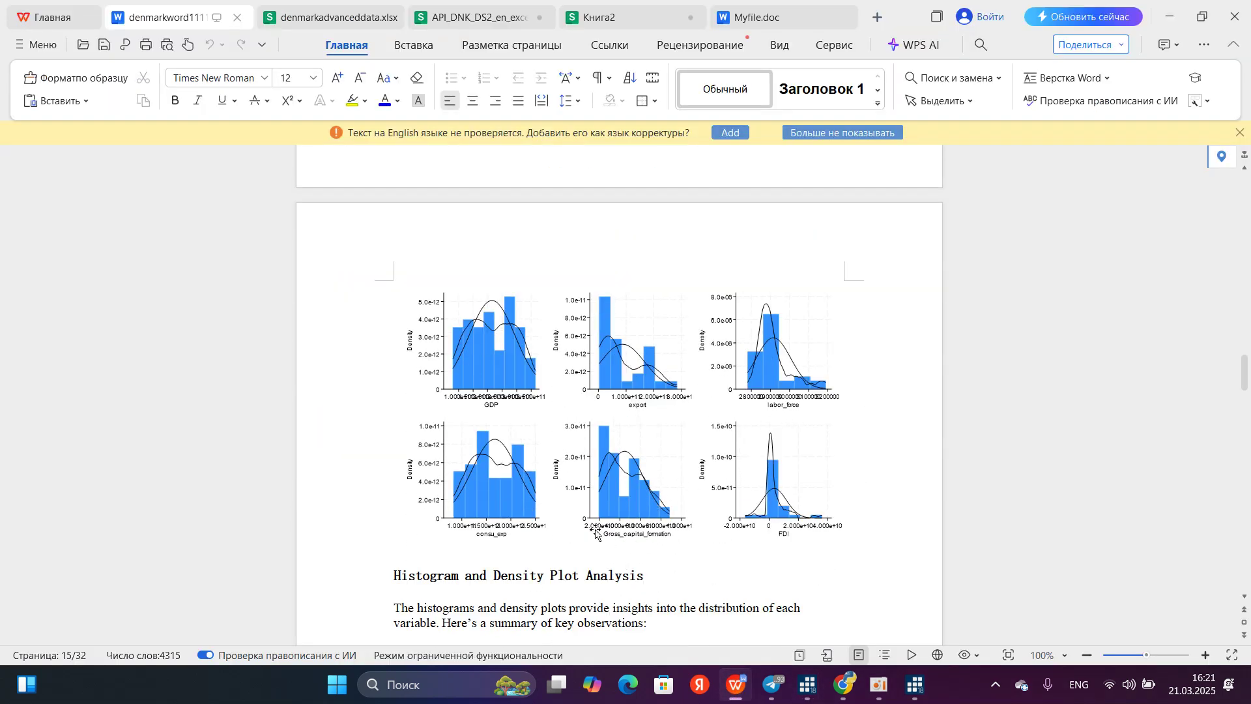
pyautogui.scroll(-3, 629, 509)
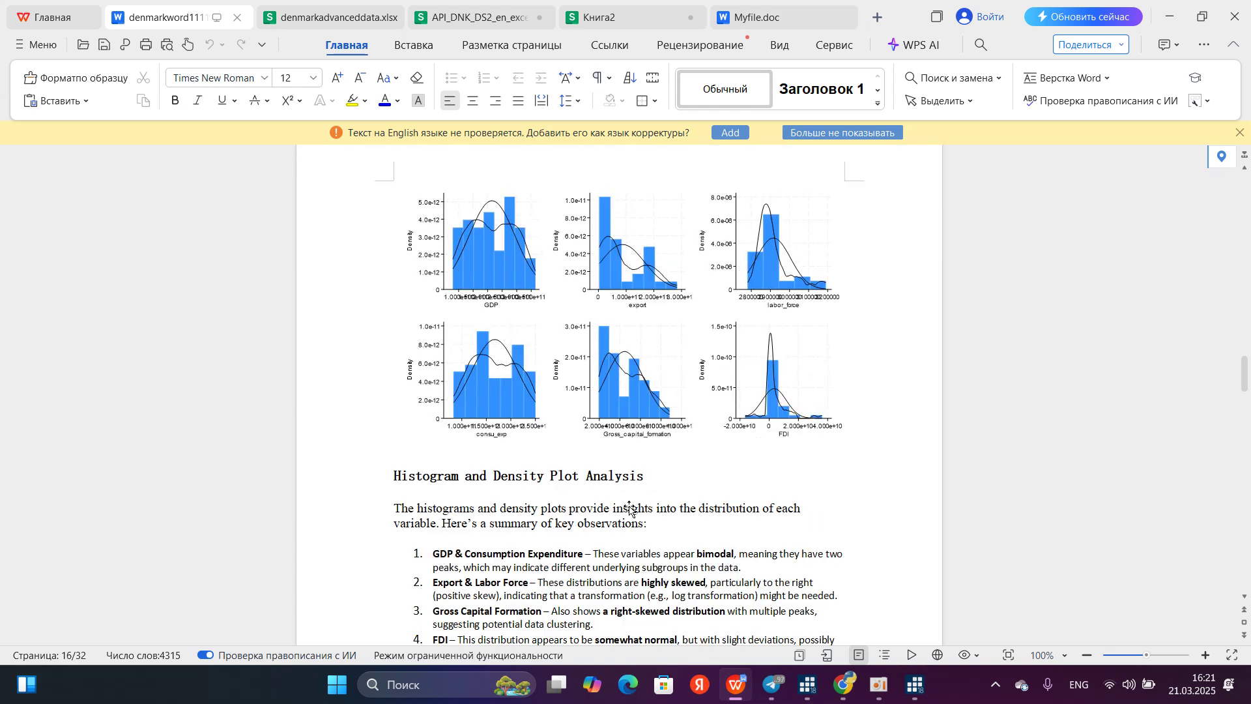
pyautogui.scroll(-3, 630, 510)
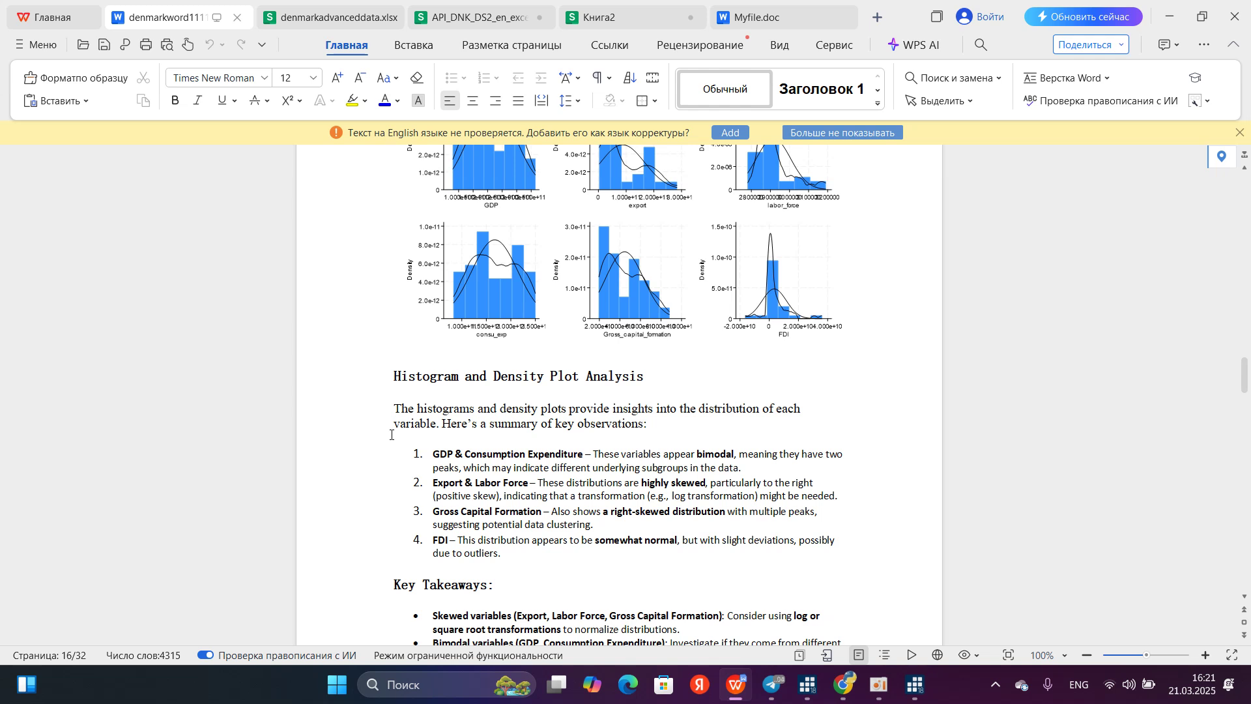
pyautogui.scroll(-5, 391, 435)
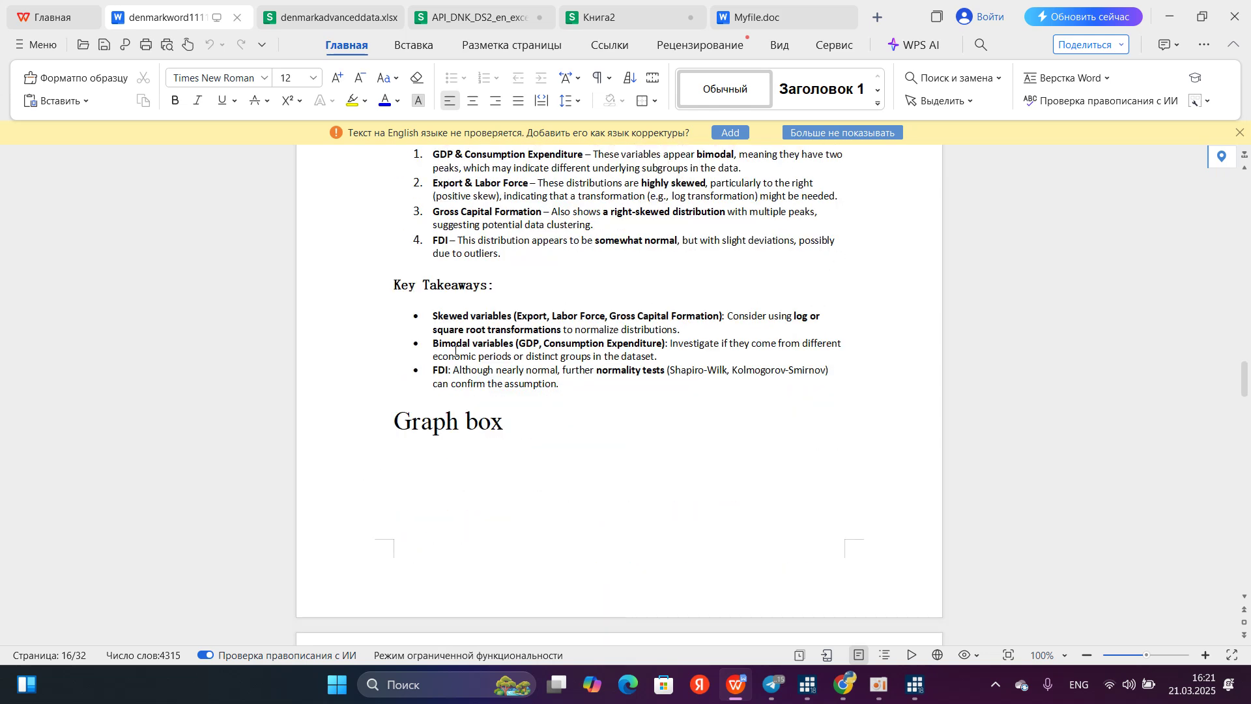
pyautogui.scroll(2, 461, 251)
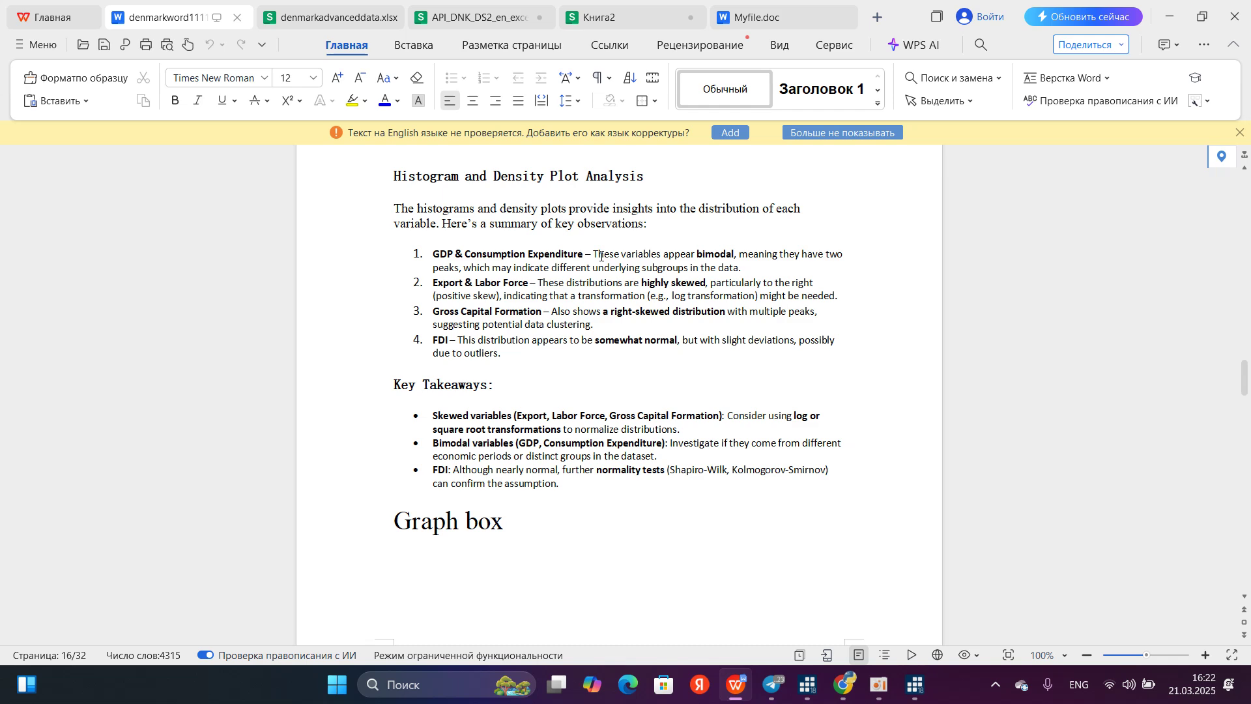
pyautogui.scroll(5, 601, 256)
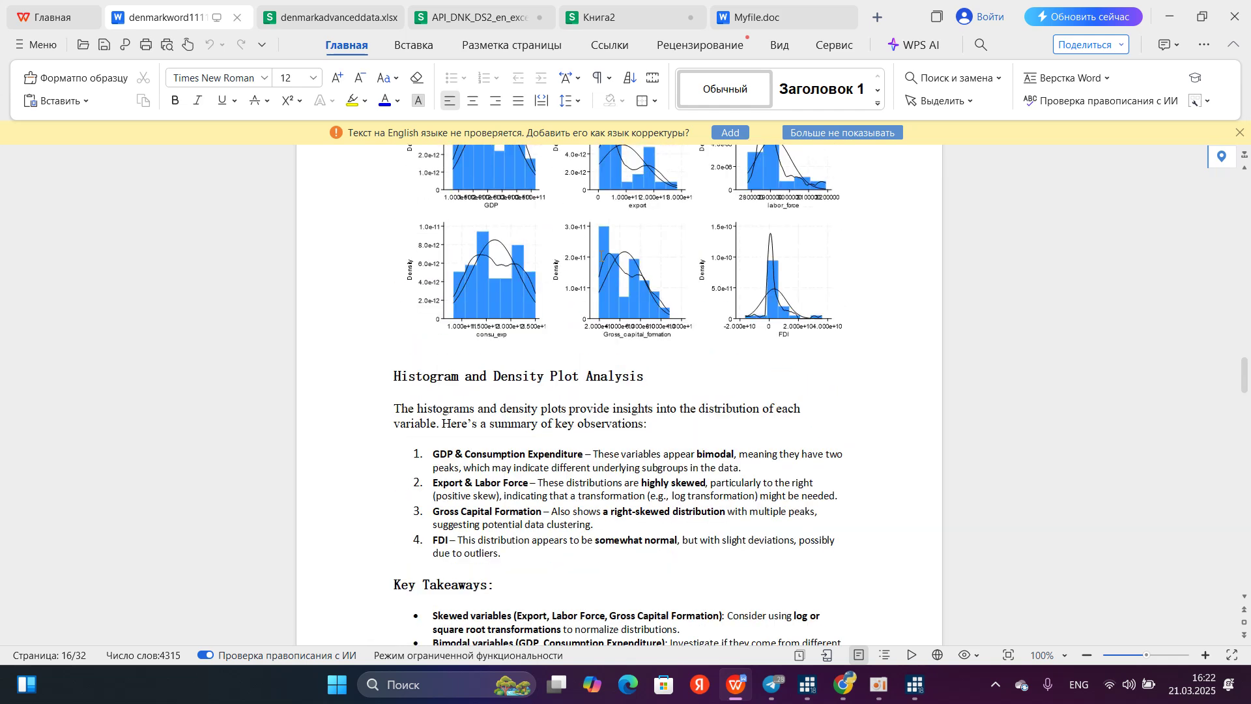
pyautogui.scroll(3, 535, 240)
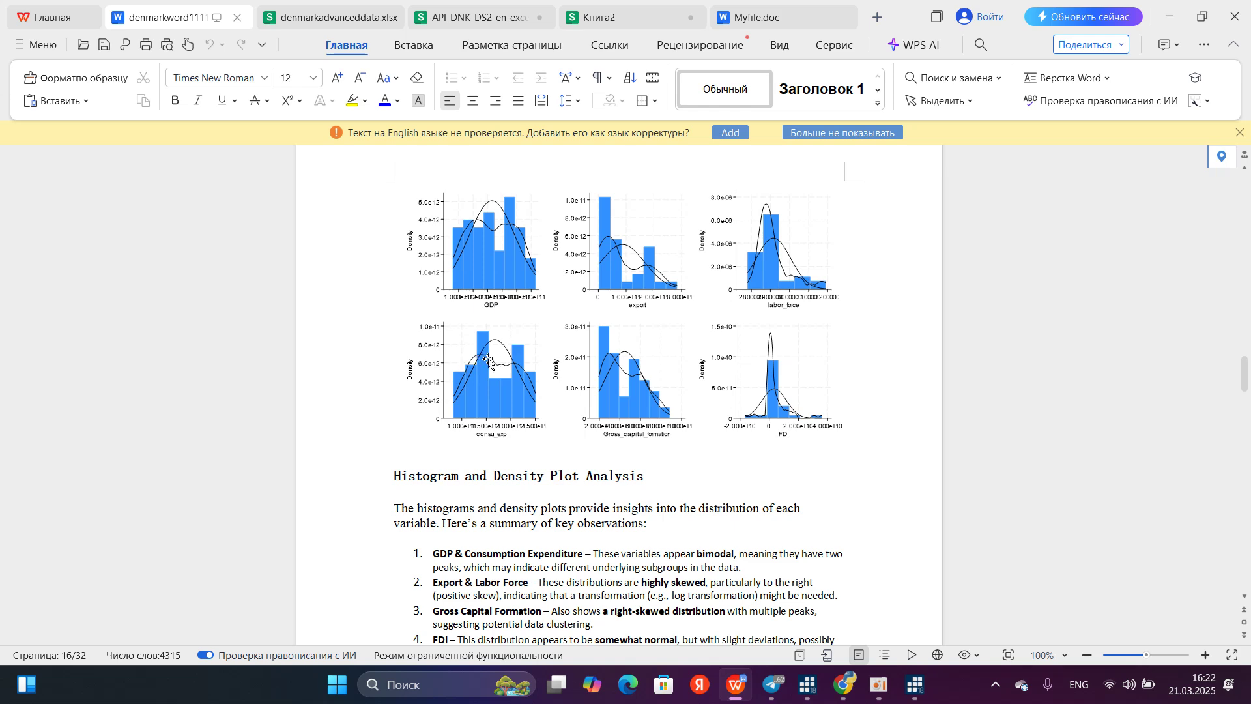
pyautogui.scroll(-3, 480, 534)
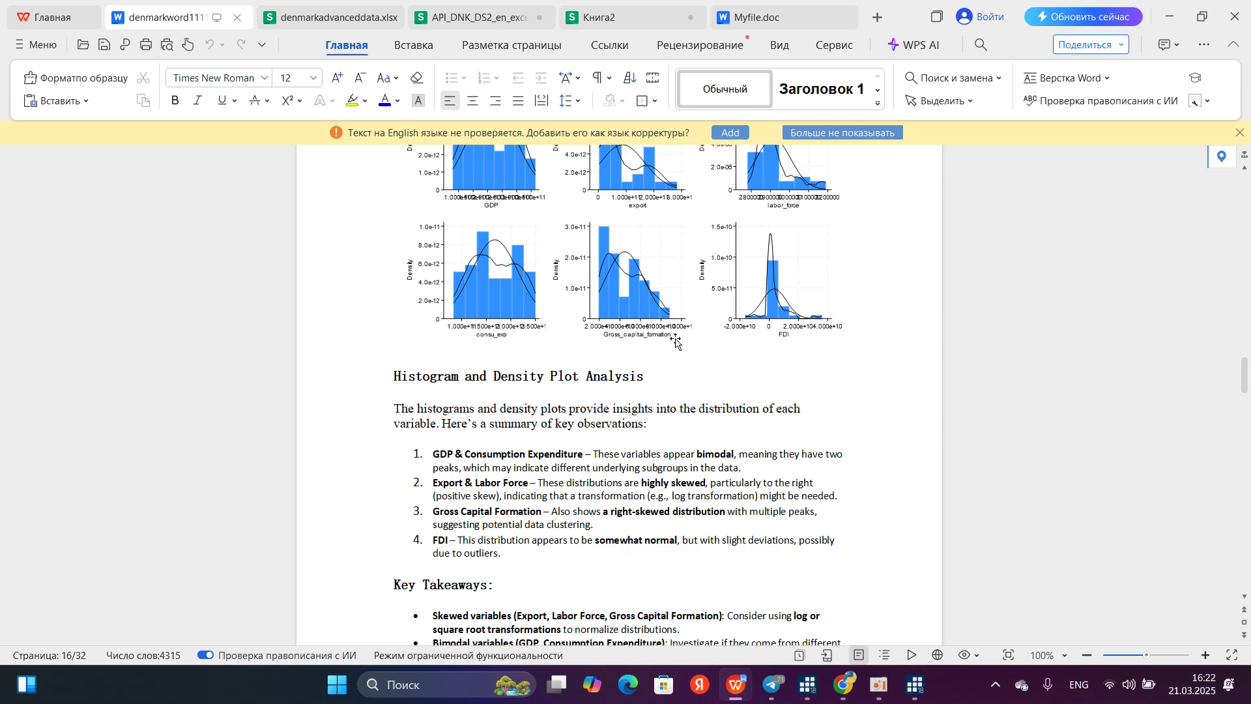
pyautogui.scroll(3, 604, 282)
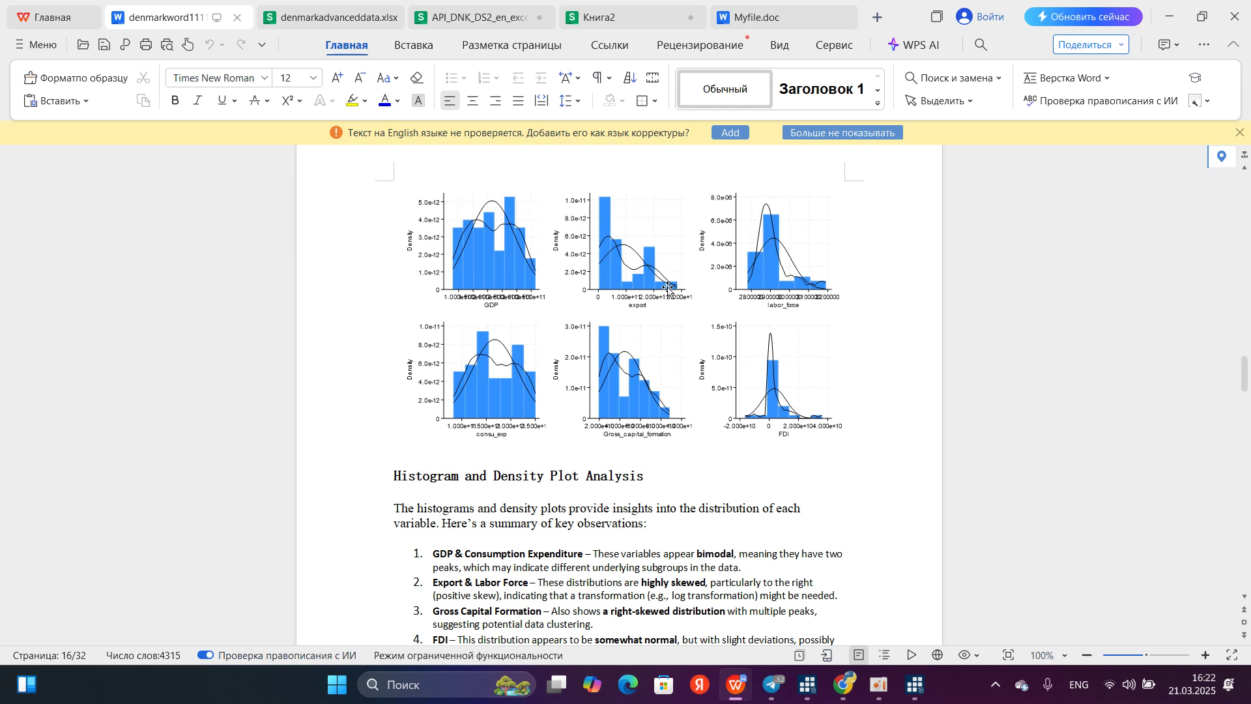
pyautogui.scroll(-12, 511, 398)
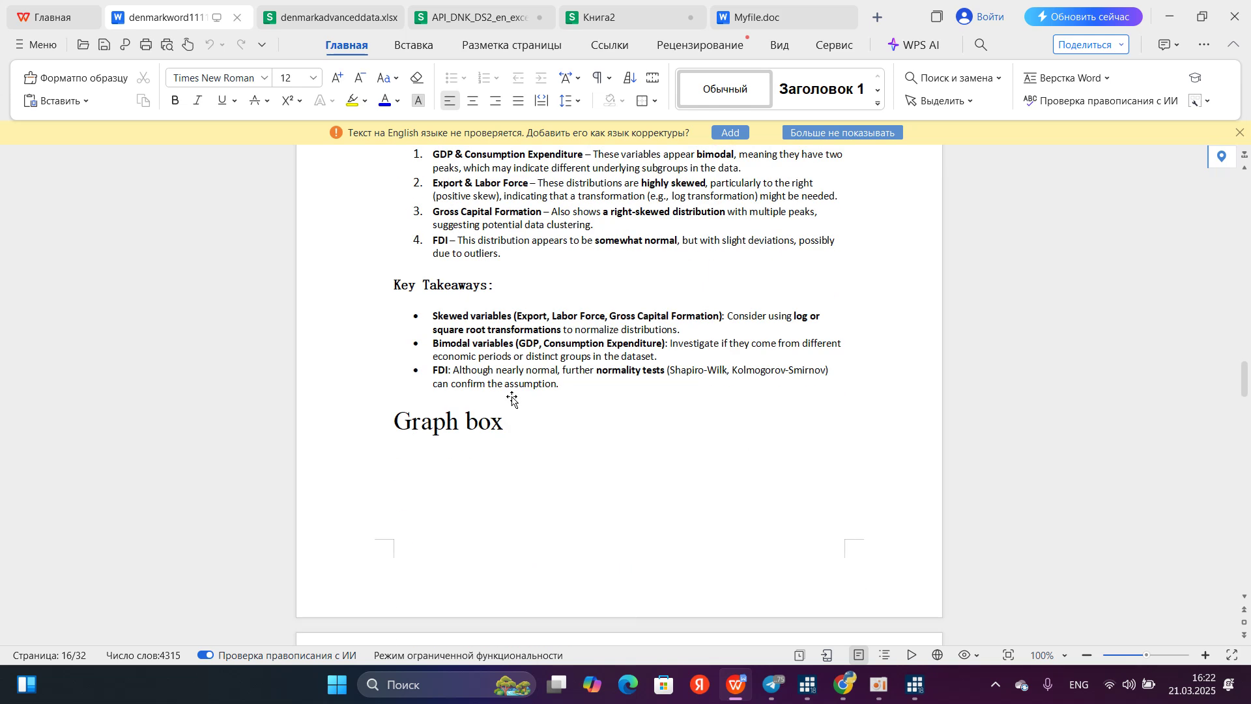
pyautogui.scroll(1, 512, 398)
# Look over the boxplots in the report's "Graph box" section and return to the main Stata window
pyautogui.scroll(-4, 419, 448)
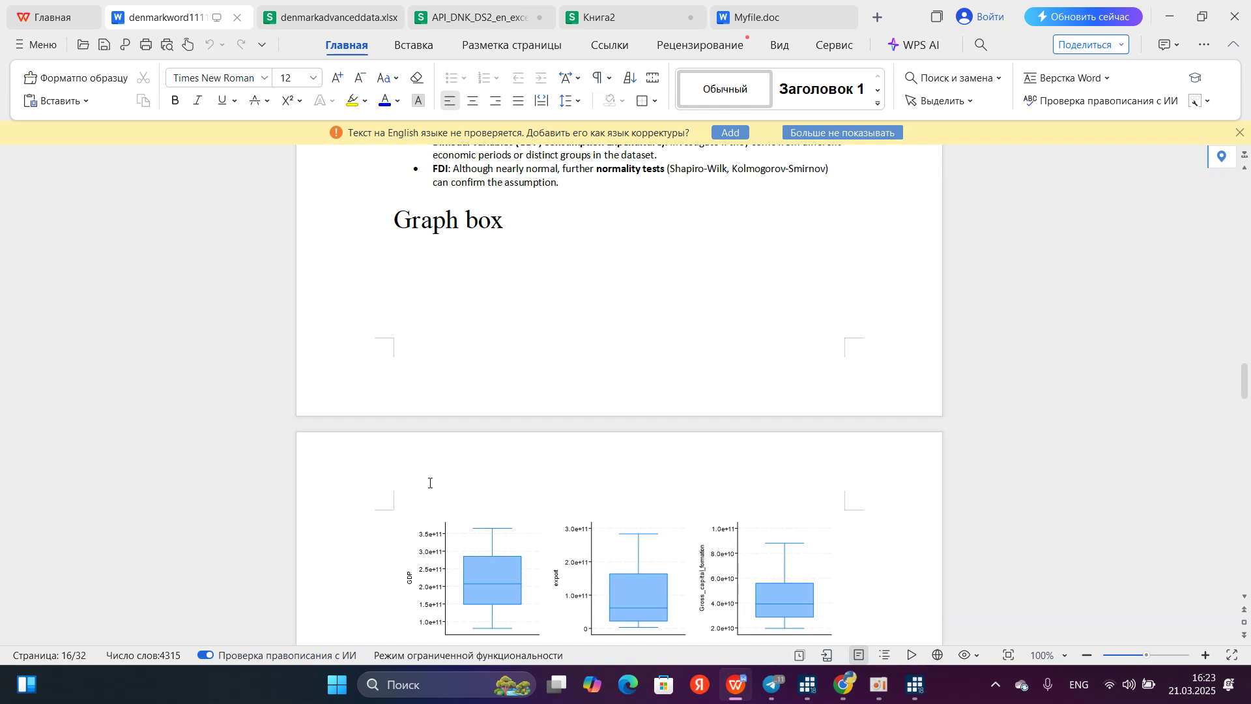
pyautogui.scroll(-6, 447, 401)
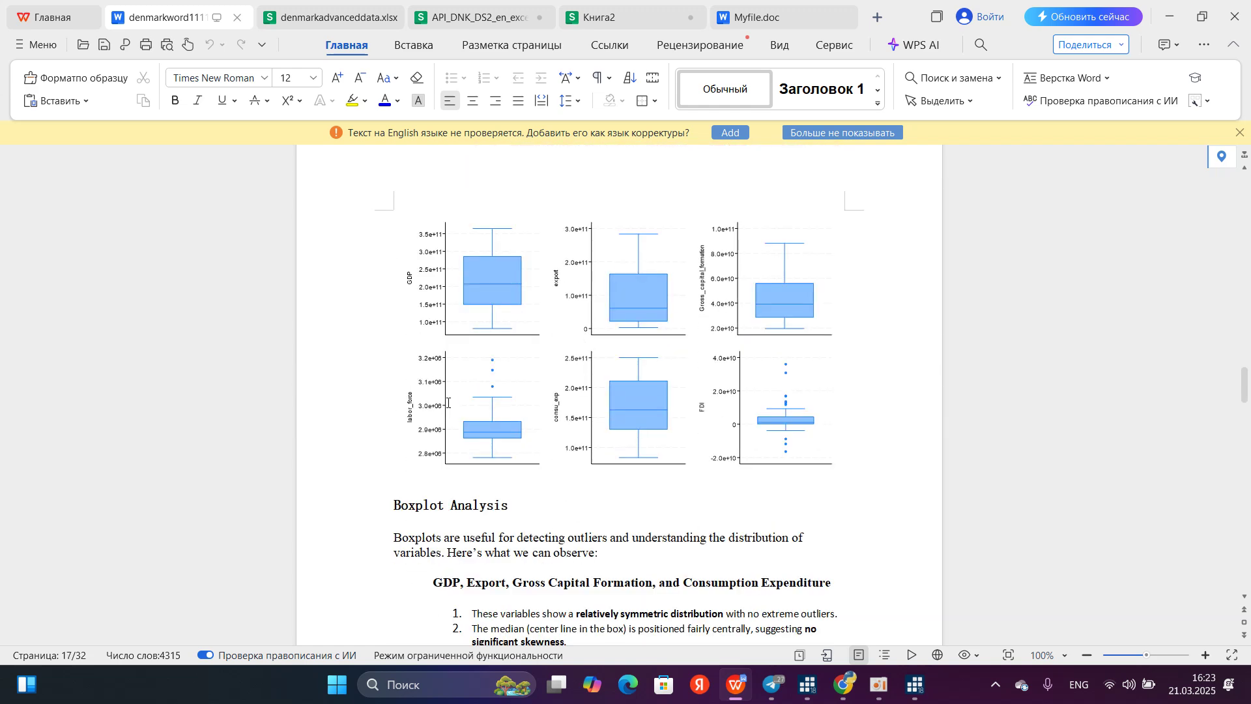
pyautogui.scroll(5, 447, 402)
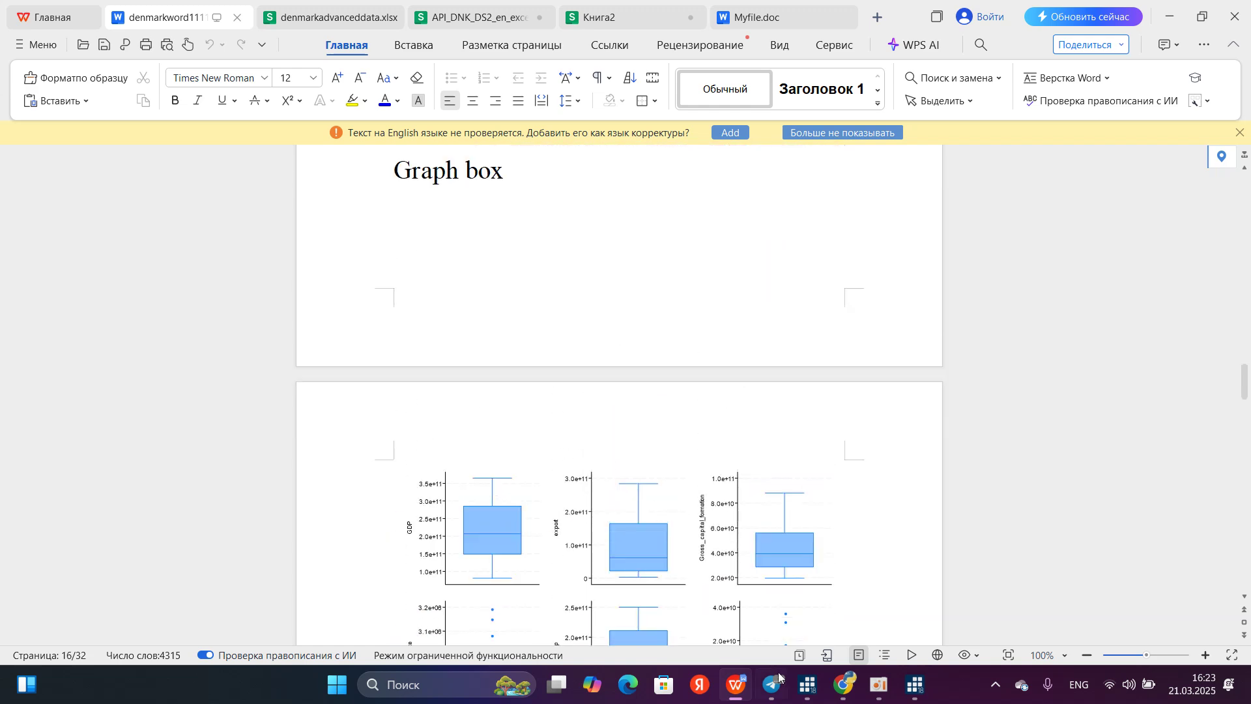
pyautogui.moveTo(808, 684)
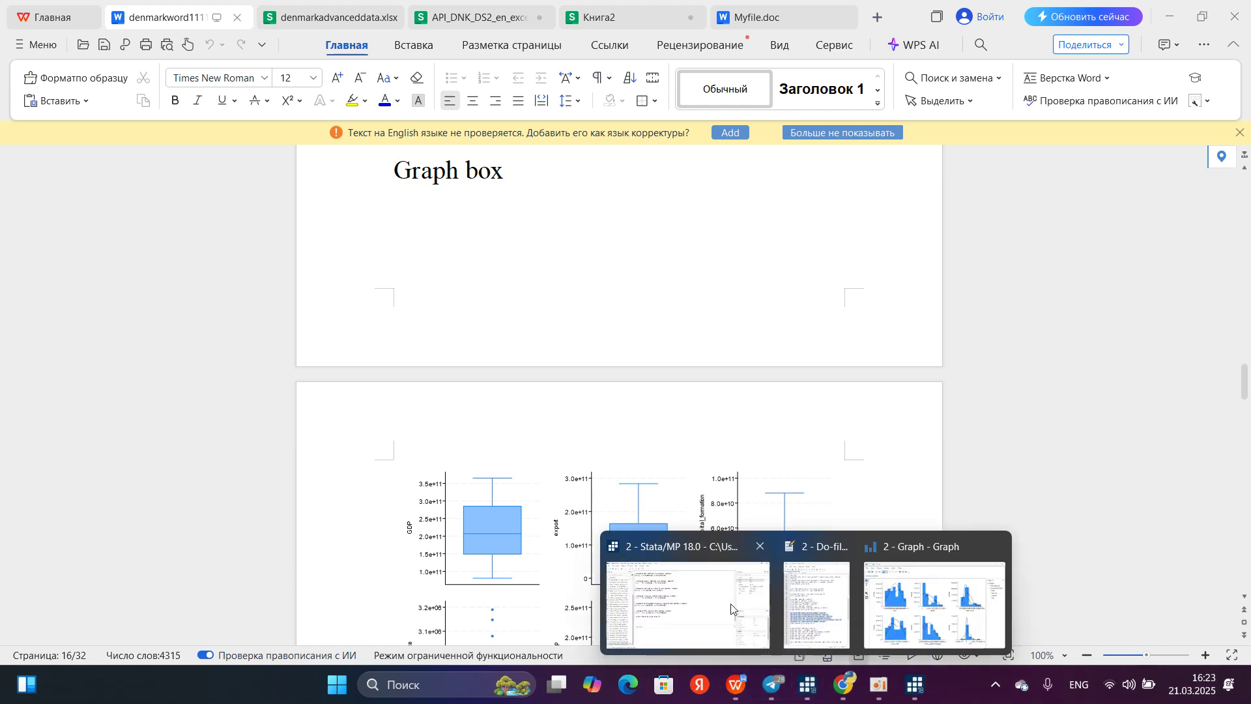
pyautogui.click(743, 609)
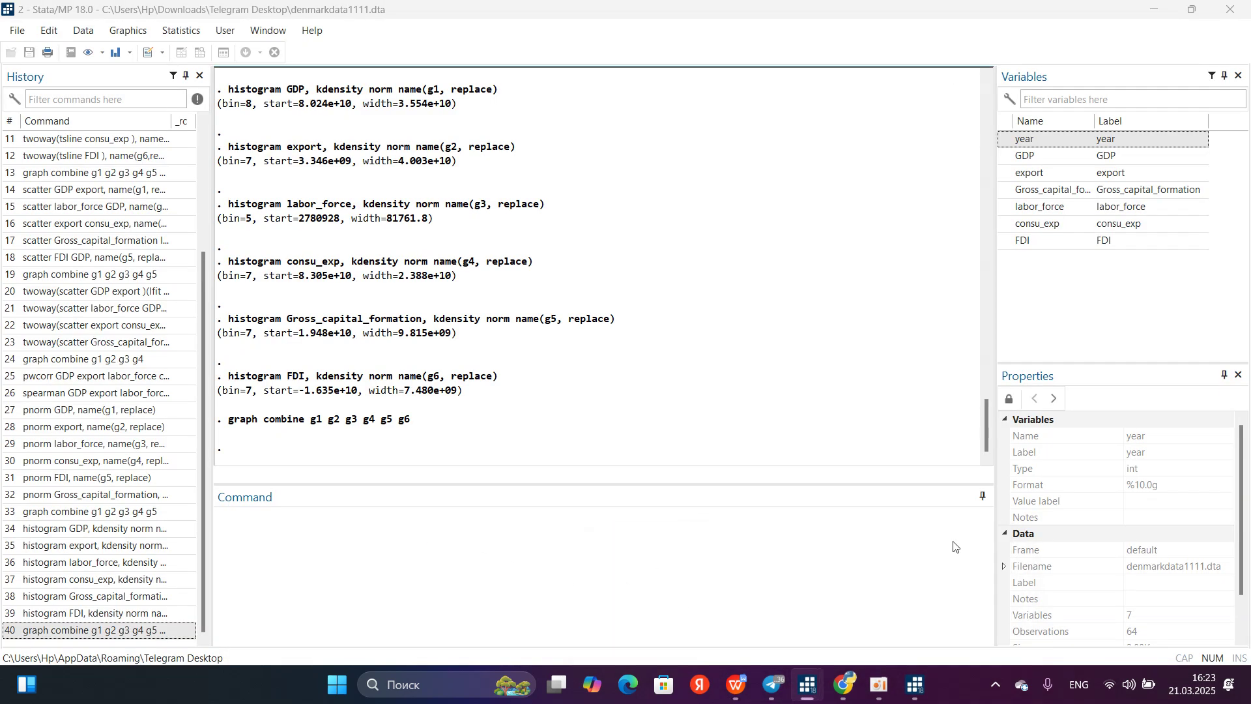
# Close the Graph window holding the combined histograms and return to Stata's command entry
pyautogui.moveTo(787, 692)
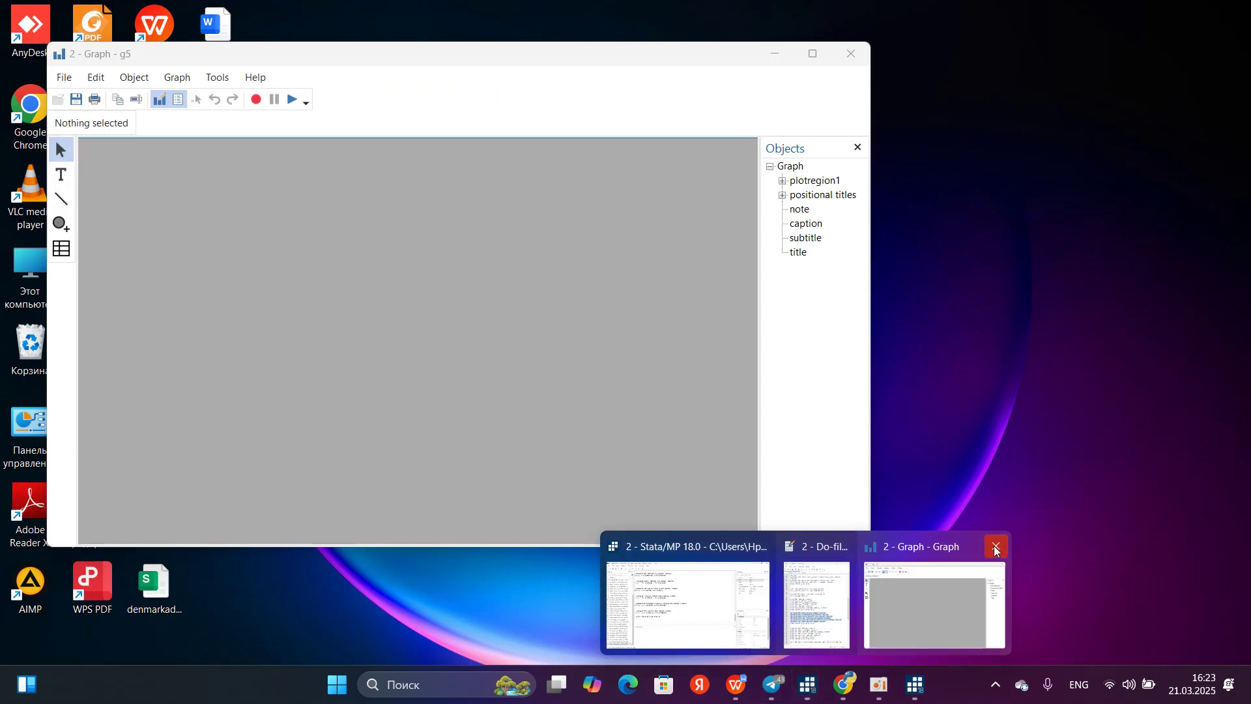
pyautogui.click(995, 551)
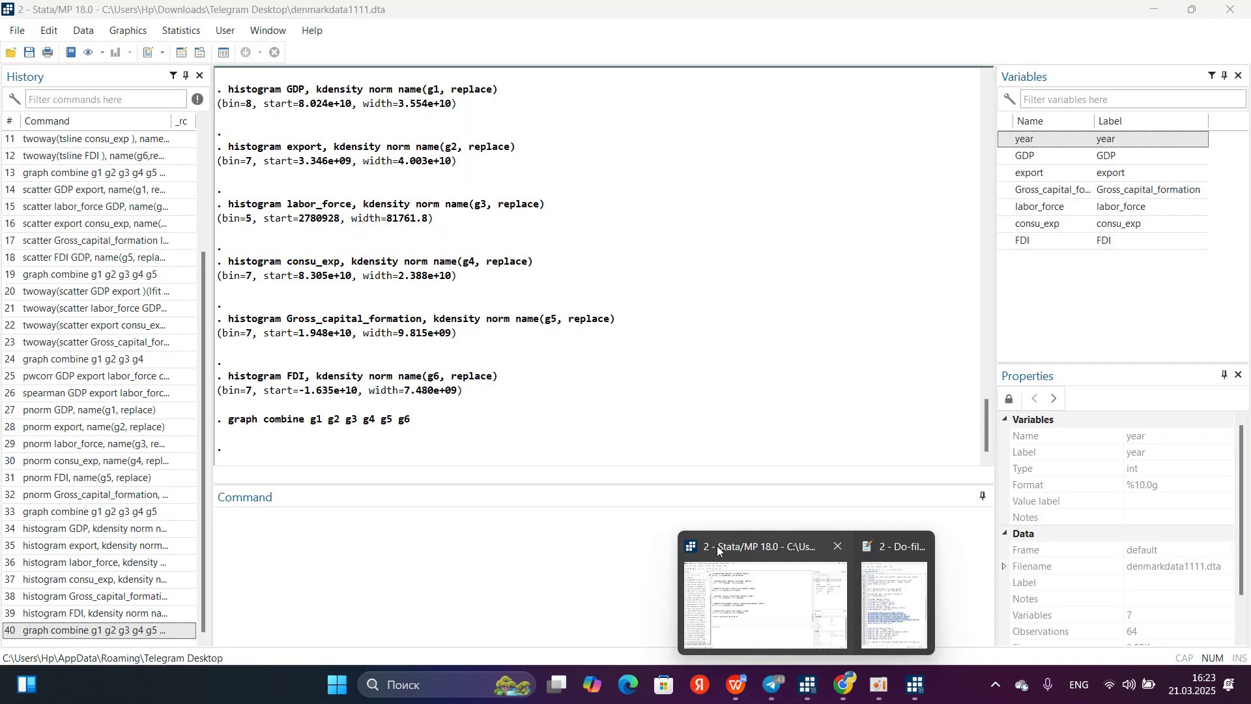
pyautogui.click(511, 534)
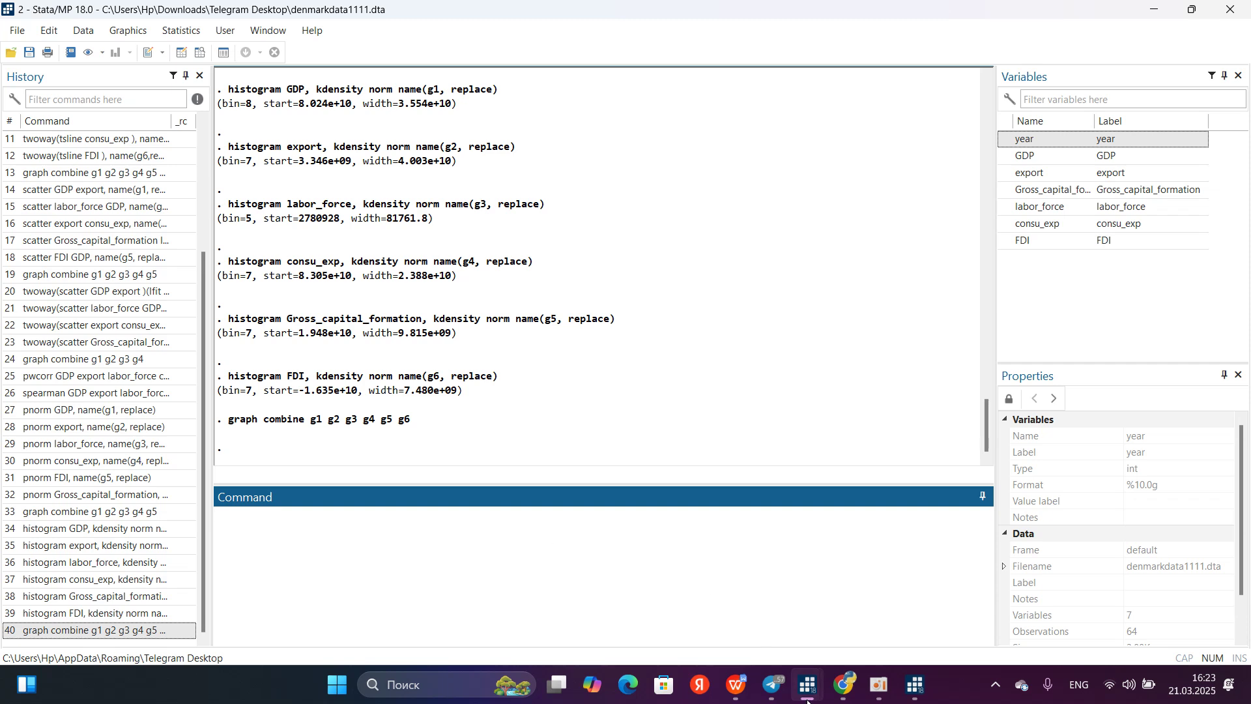
# Run the do-file's six "graph box" commands and "graph combine g1 g2 g3 g4 g5 g6", and copy the combined boxplot graph
pyautogui.moveTo(804, 661)
pyautogui.click(882, 589)
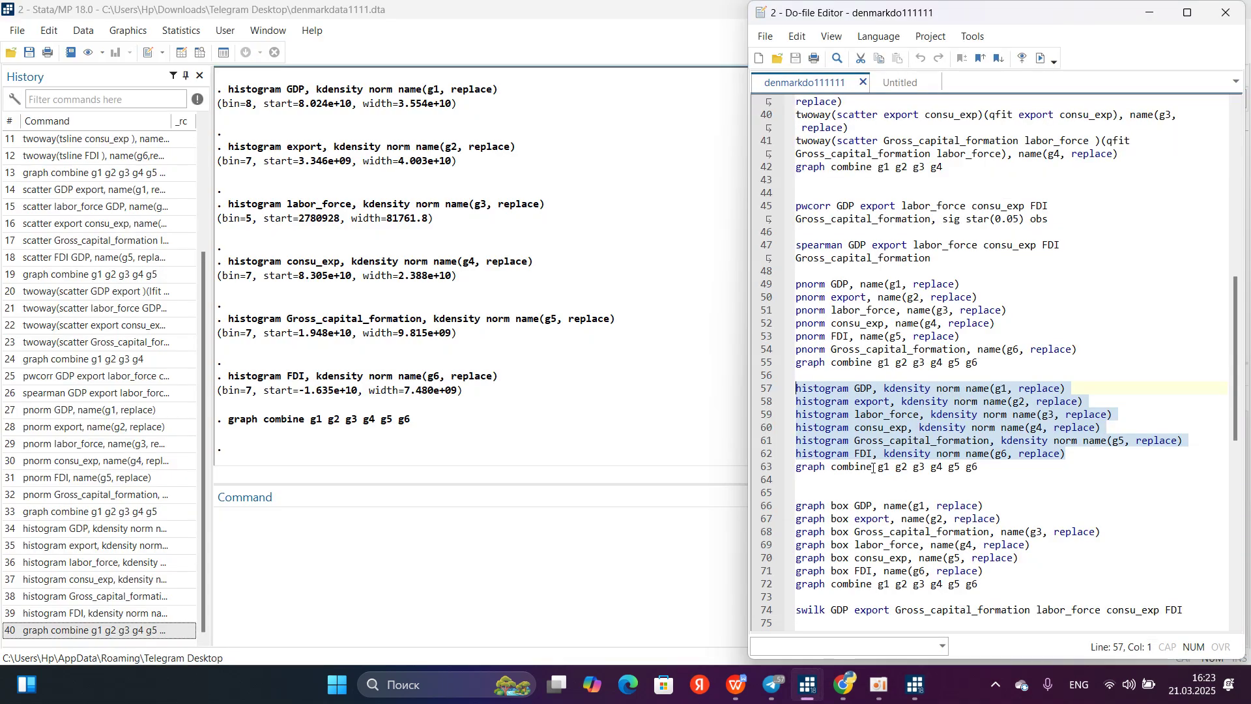
pyautogui.scroll(-3, 852, 506)
pyautogui.moveTo(984, 470); pyautogui.dragTo(780, 393)
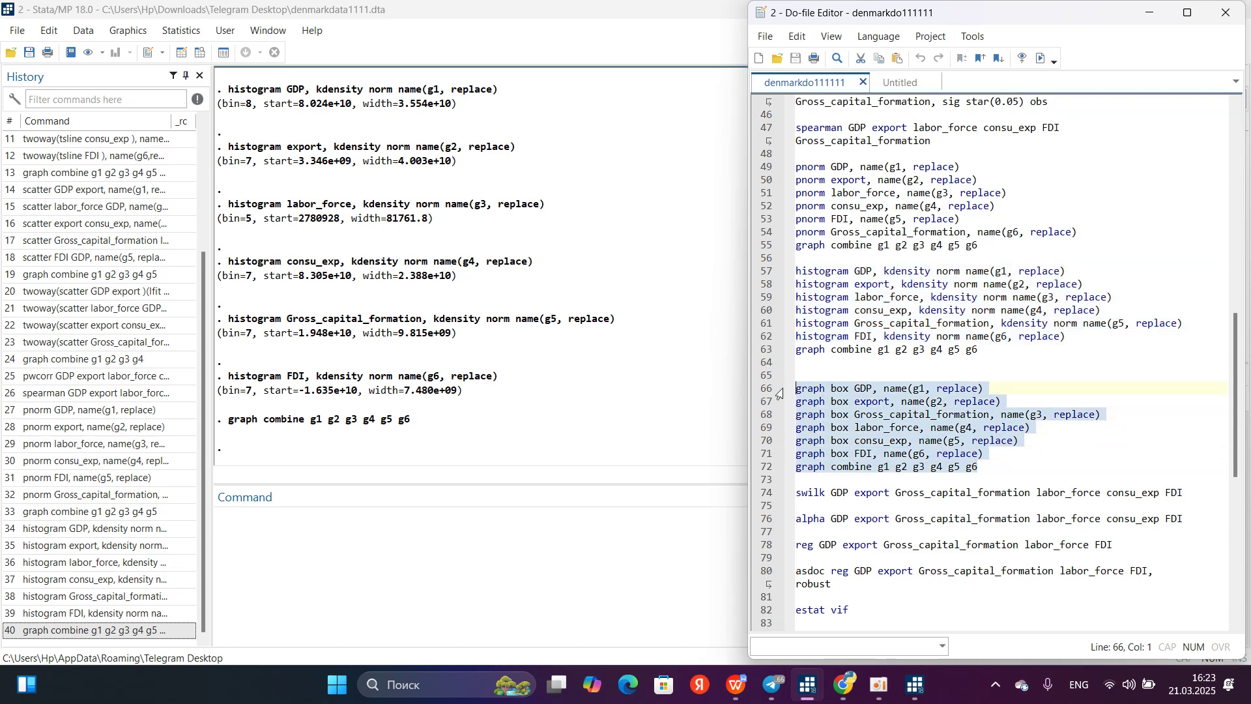
pyautogui.click(522, 517)
pyautogui.hotkey('ctrl', 'v')
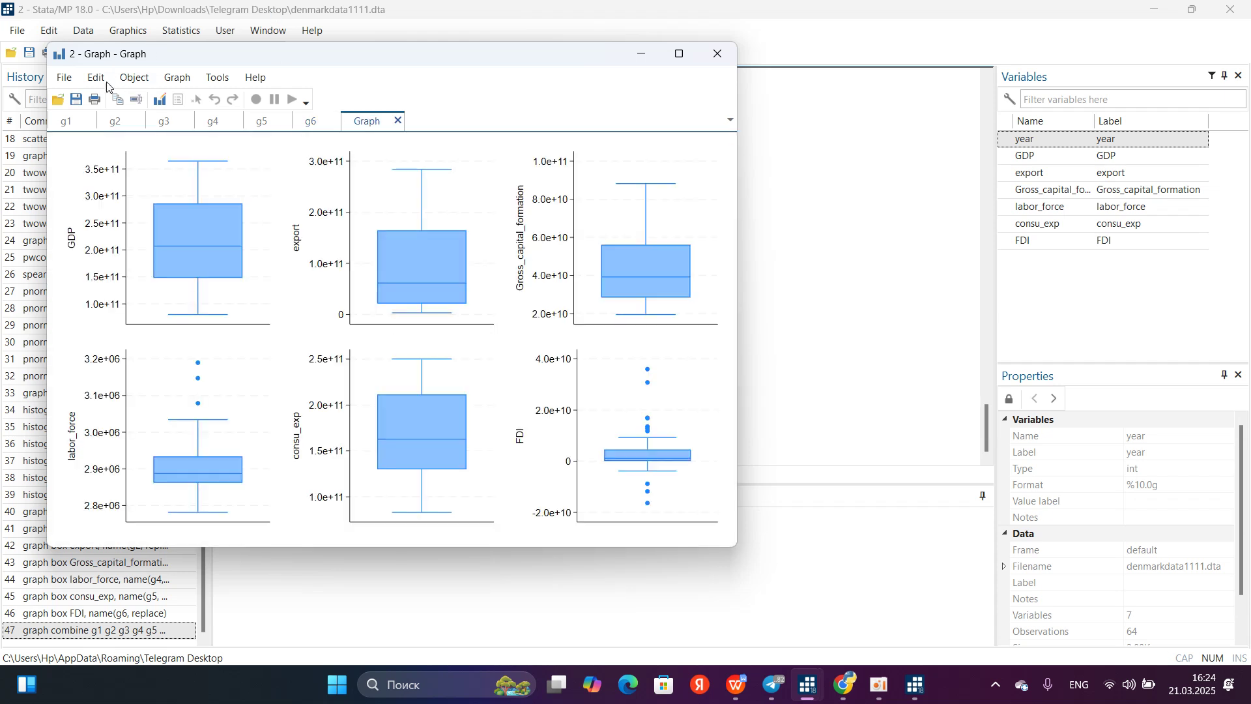
pyautogui.click(117, 99)
# Switch to the WPS report and compare the boxplots with the Boxplot Analysis observations and key takeaways
pyautogui.moveTo(740, 687)
pyautogui.click(728, 590)
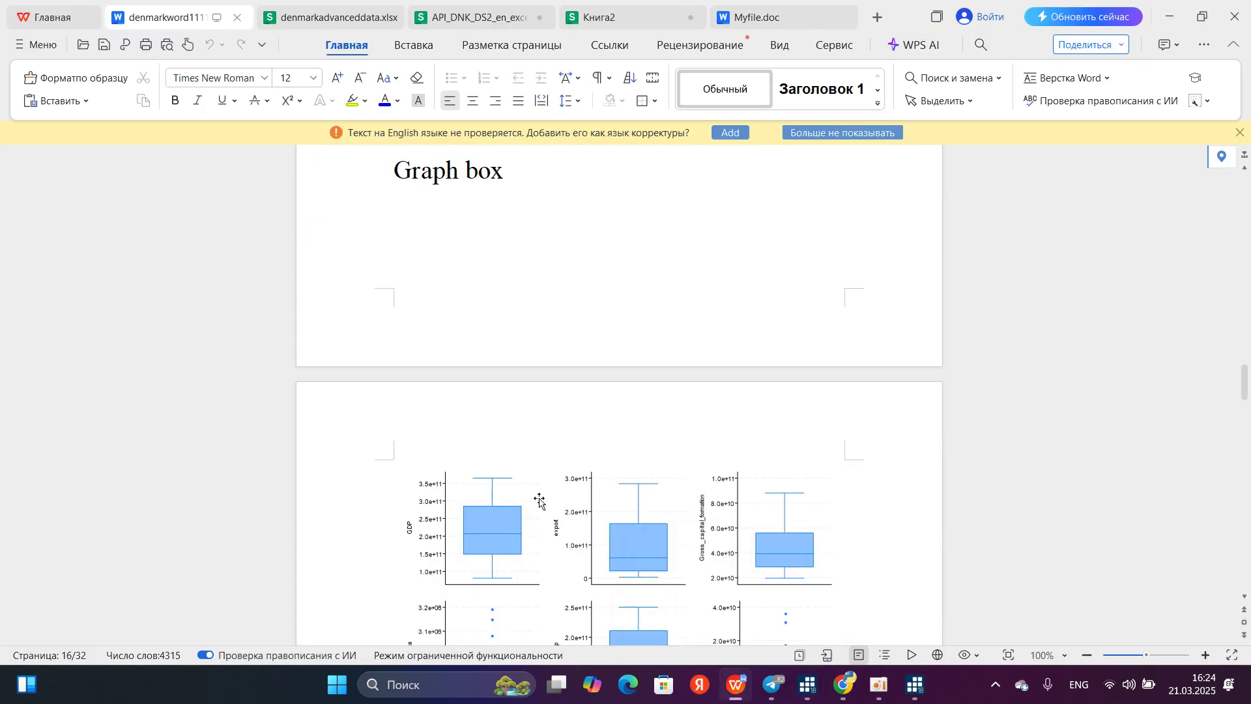
pyautogui.scroll(-7, 539, 502)
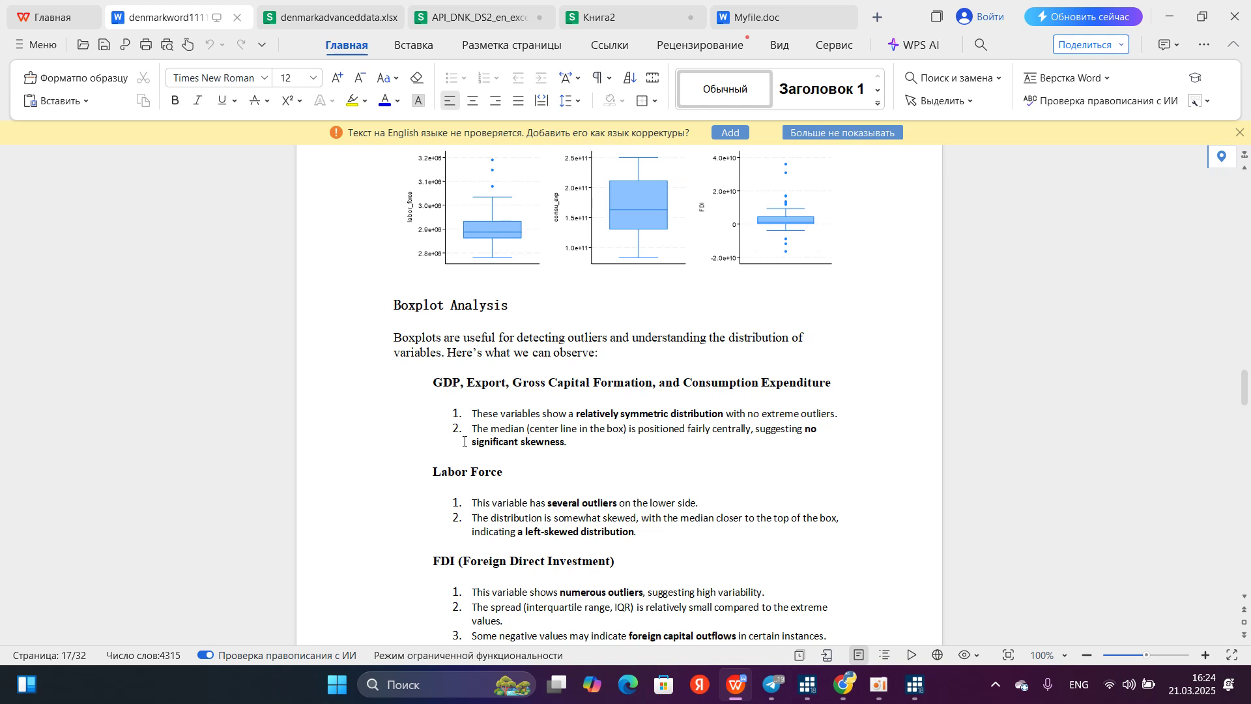
pyautogui.scroll(3, 530, 392)
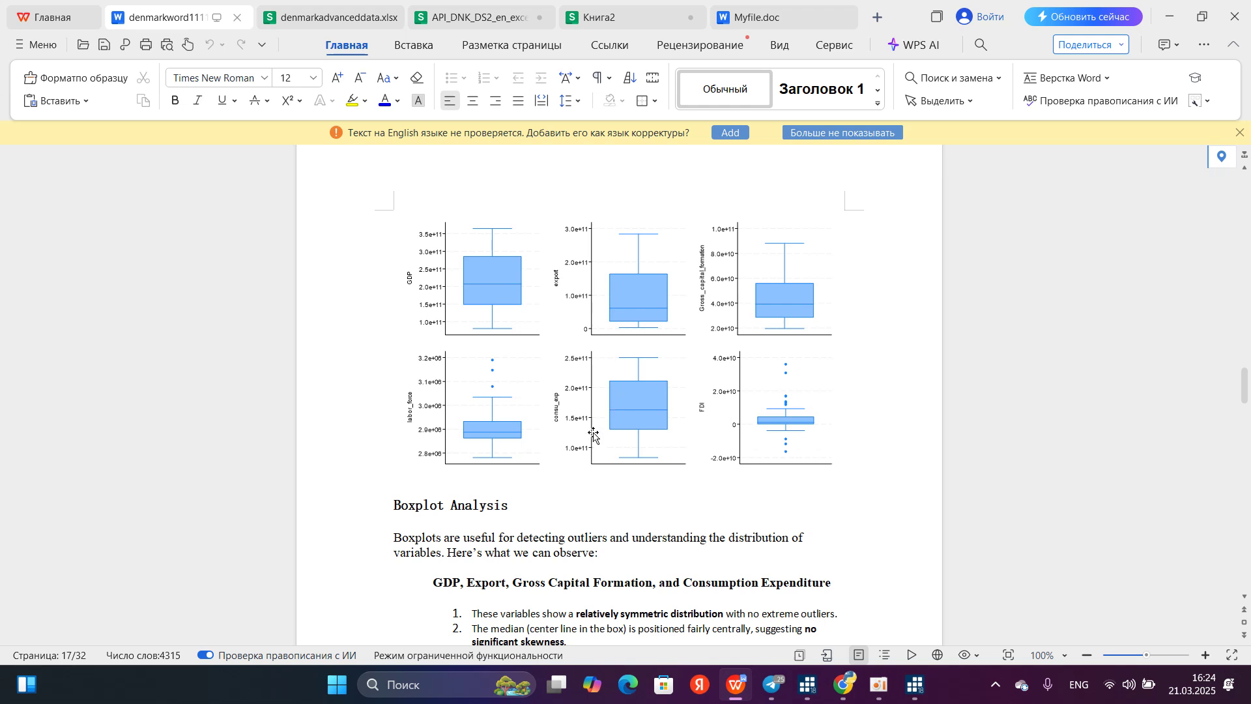
pyautogui.scroll(-2, 593, 434)
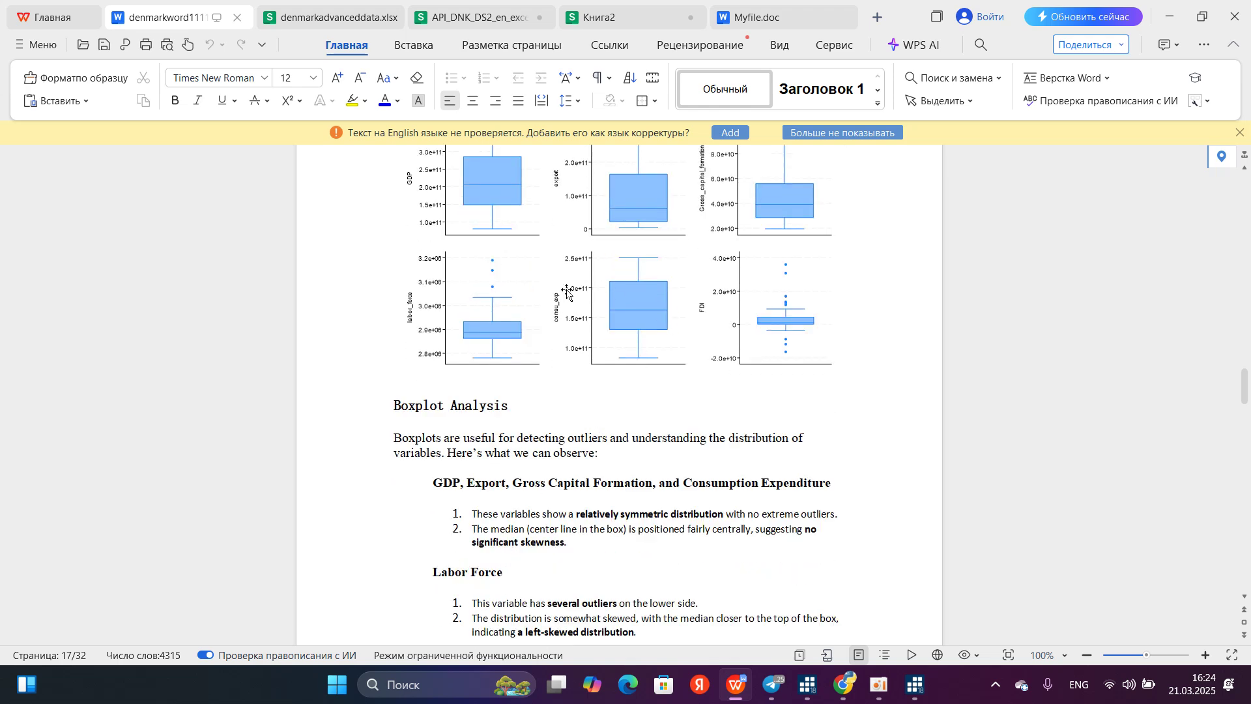
pyautogui.scroll(3, 567, 293)
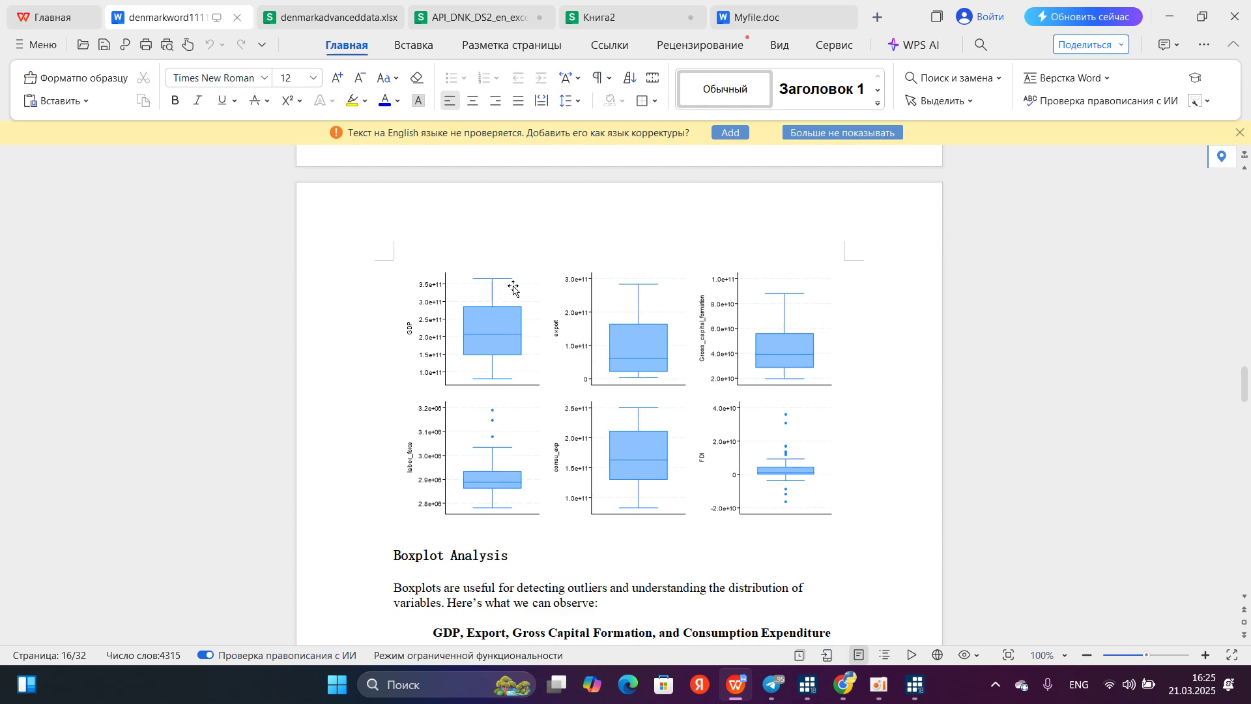
pyautogui.scroll(-5, 511, 433)
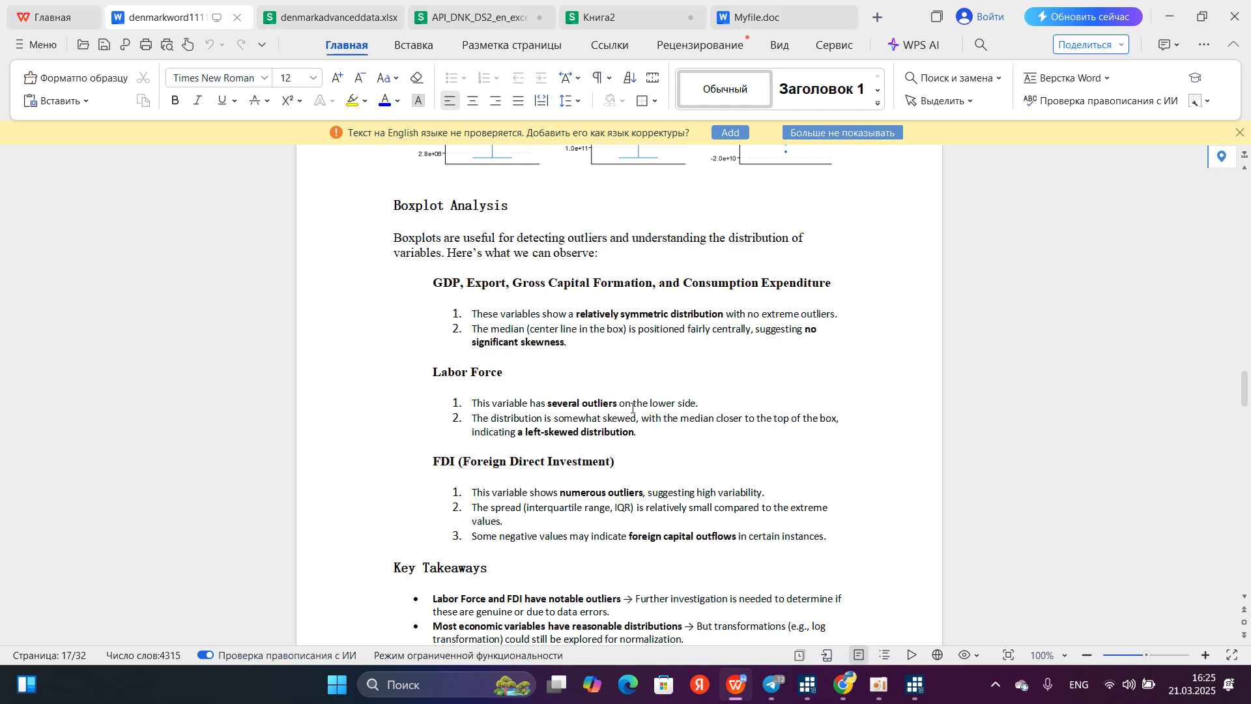
pyautogui.scroll(3, 611, 405)
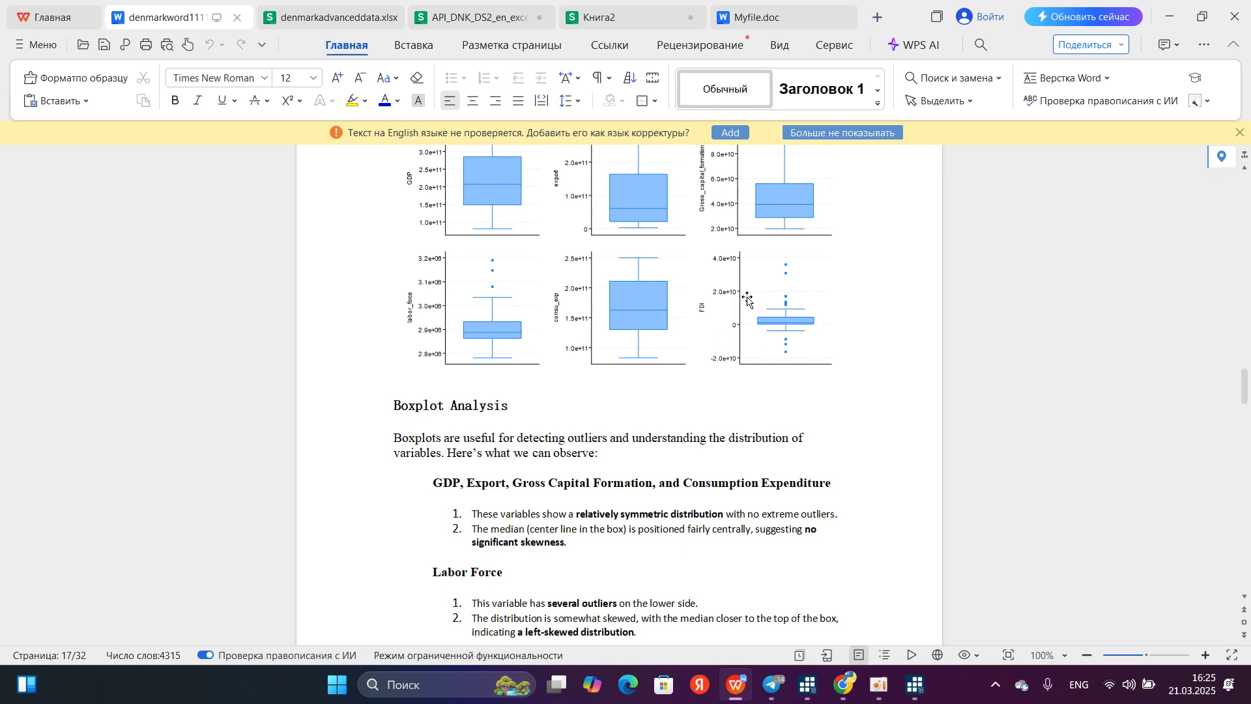
pyautogui.scroll(2, 745, 293)
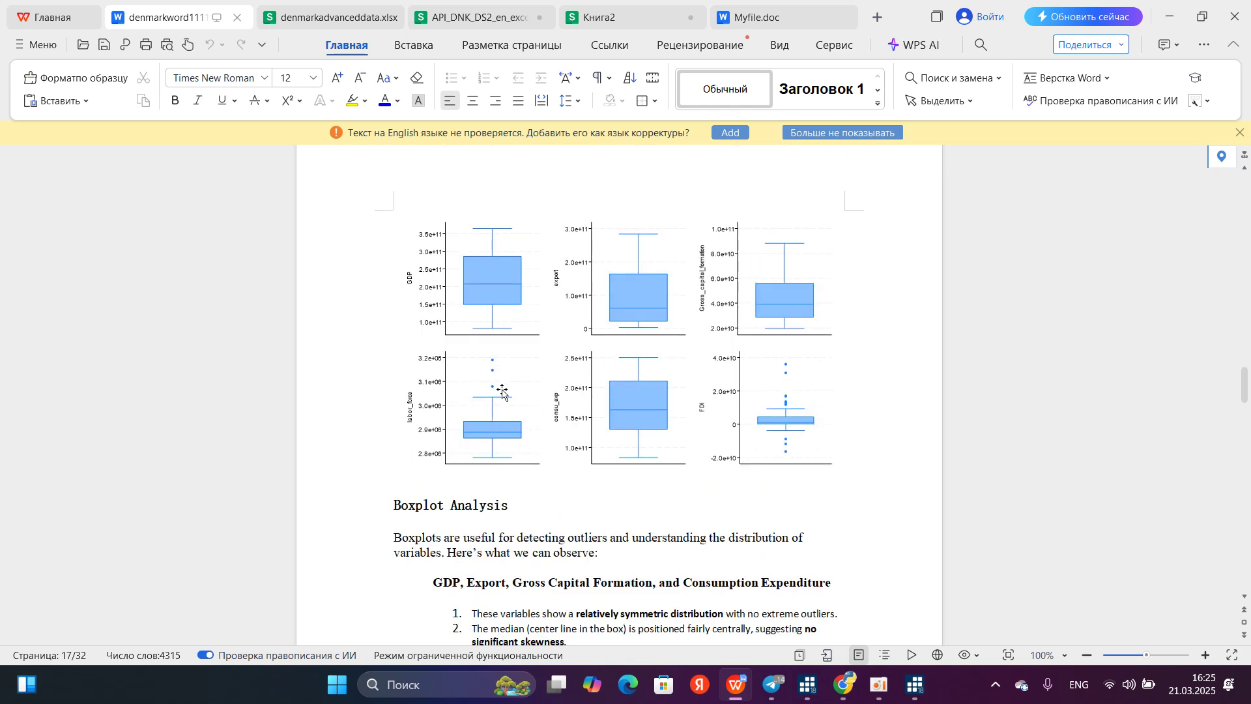
pyautogui.scroll(-3, 500, 389)
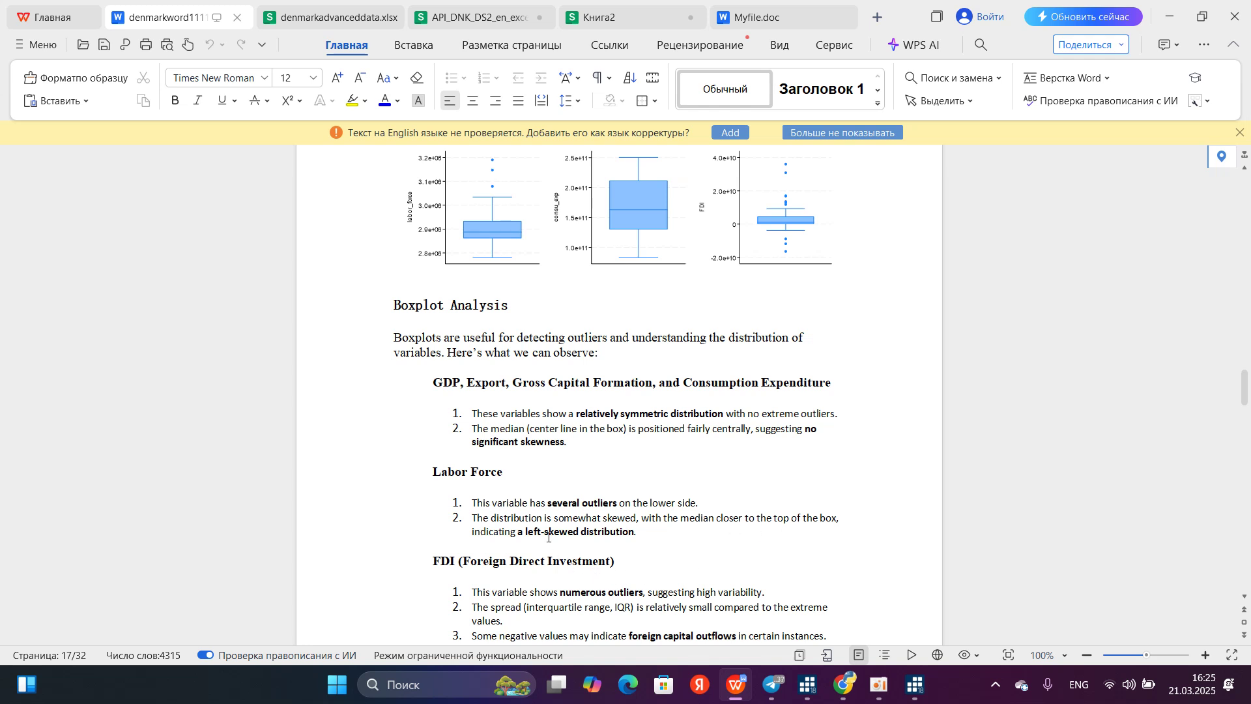
pyautogui.scroll(2, 603, 354)
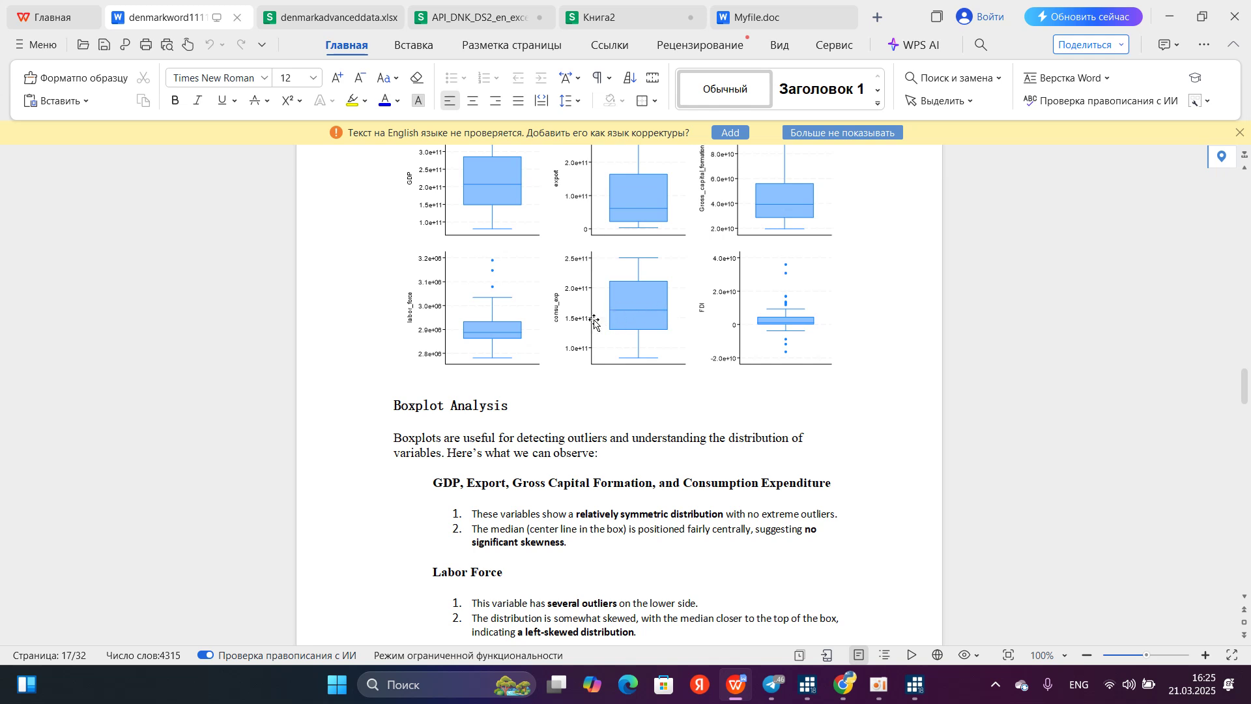
pyautogui.scroll(-3, 522, 463)
pyautogui.scroll(-2, 522, 463)
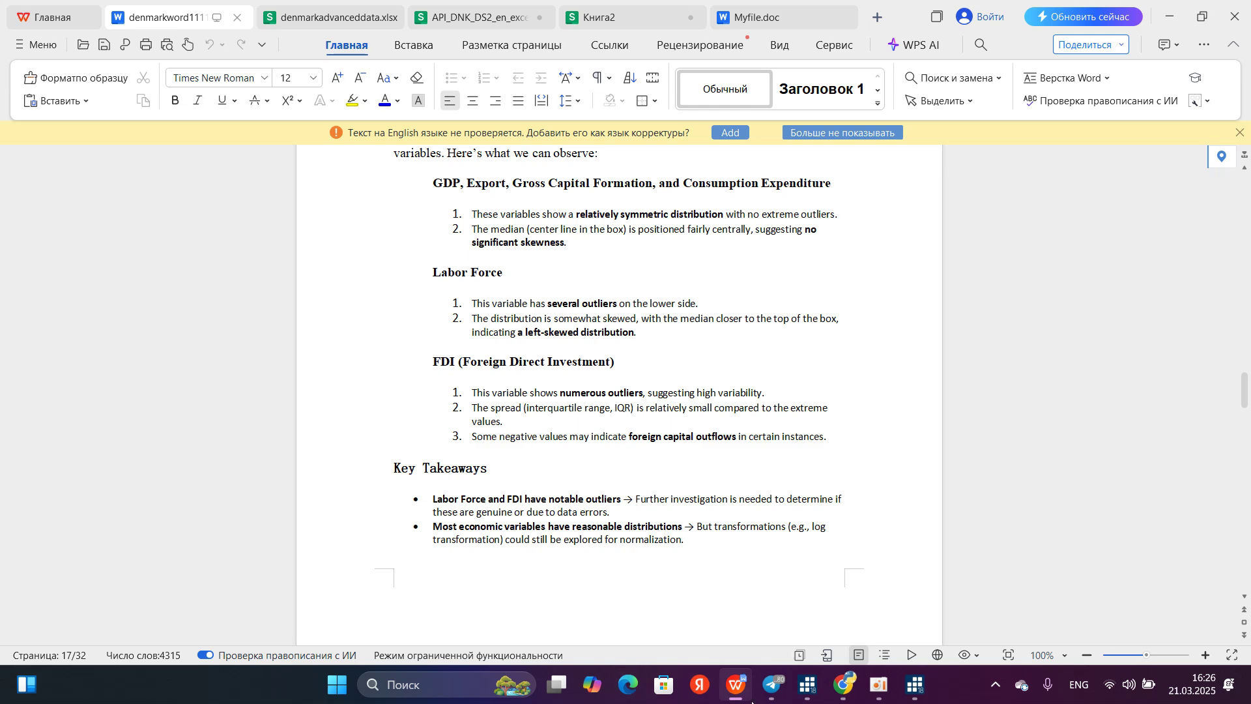
# In Stata, run the do-file's Shapiro-Wilk test "swilk GDP export Gross_capital_formation labor_force consu_exp FDI"
pyautogui.moveTo(807, 700)
pyautogui.click(745, 645)
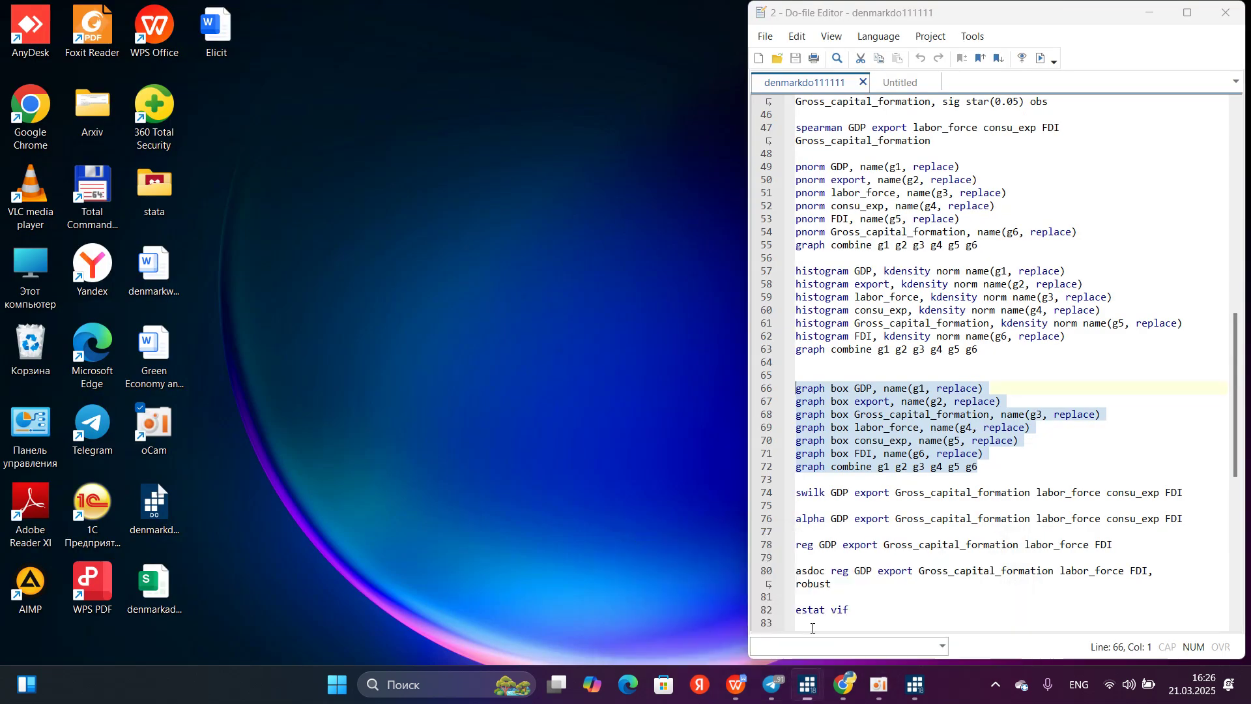
pyautogui.click(813, 633)
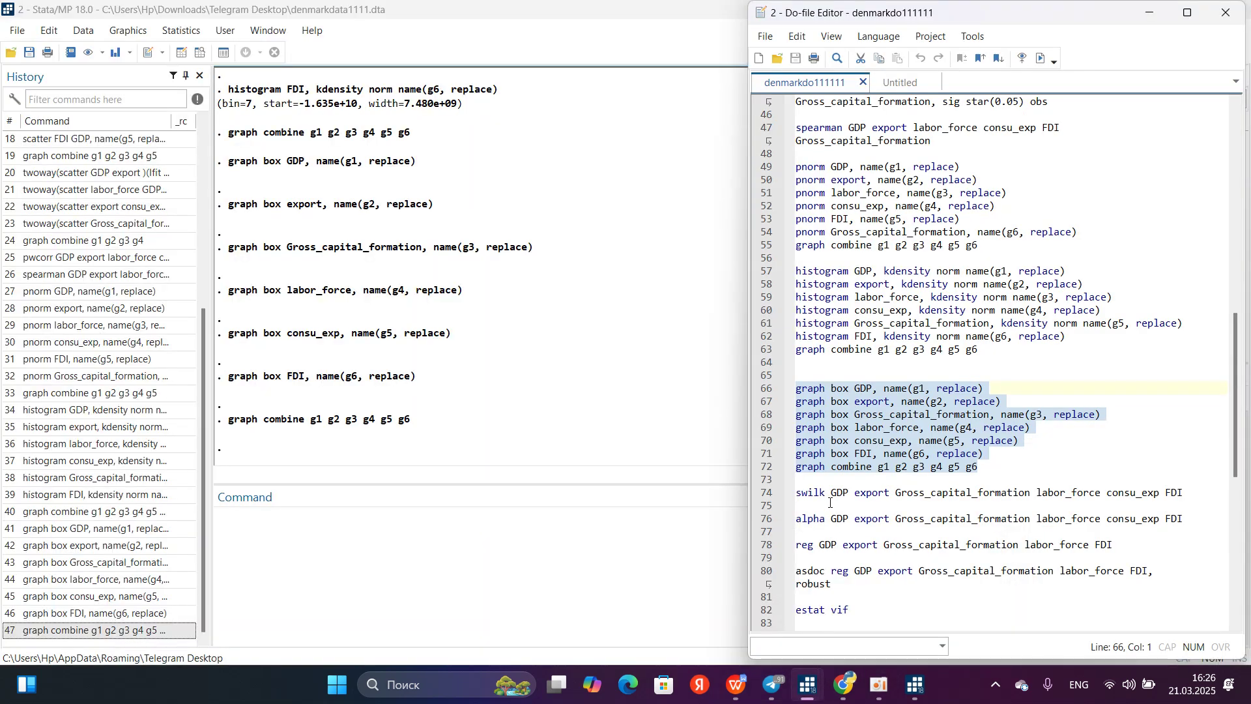
pyautogui.scroll(-7, 831, 503)
pyautogui.scroll(-1, 830, 504)
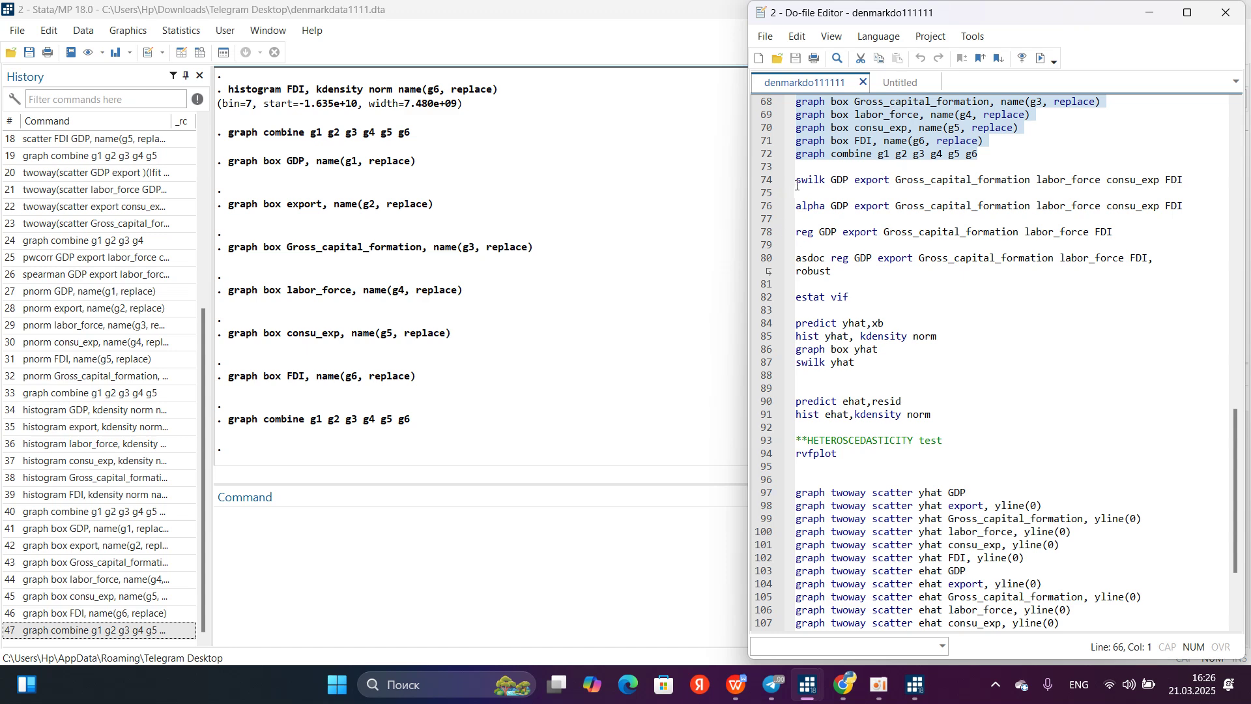
pyautogui.moveTo(799, 184); pyautogui.dragTo(1241, 182)
pyautogui.hotkey('ctrl', 'c')
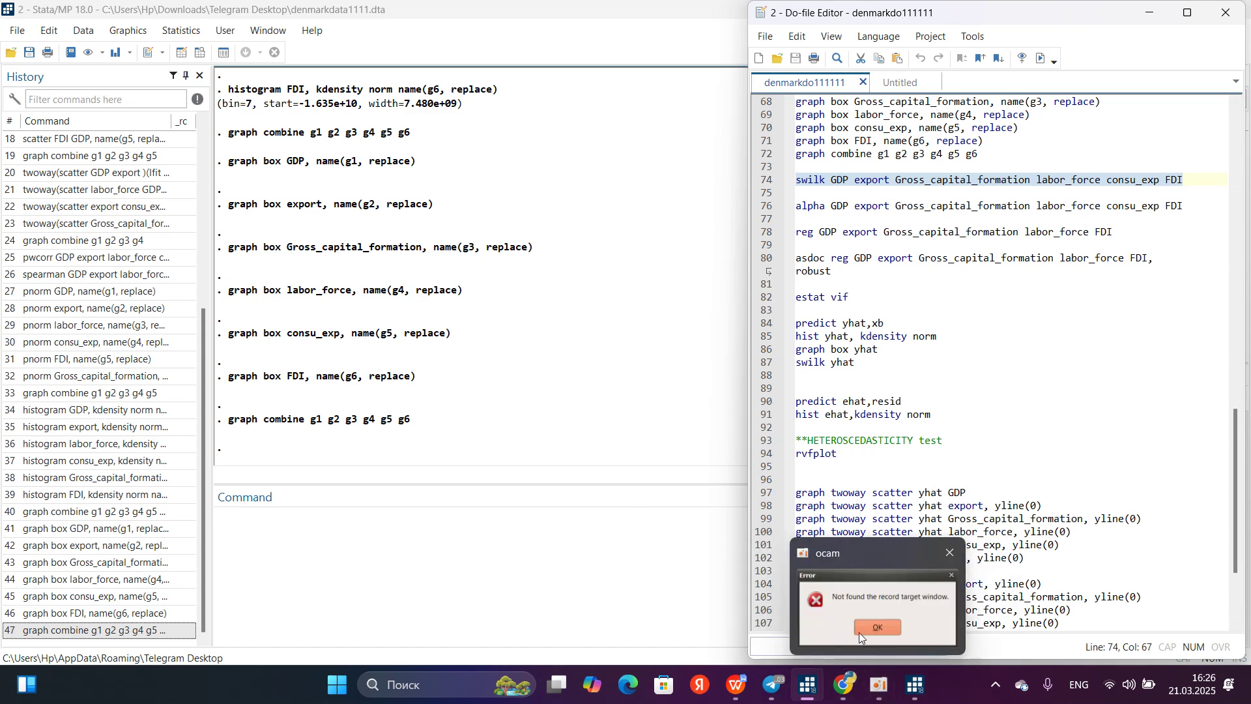
pyautogui.click(854, 597)
pyautogui.click(830, 342)
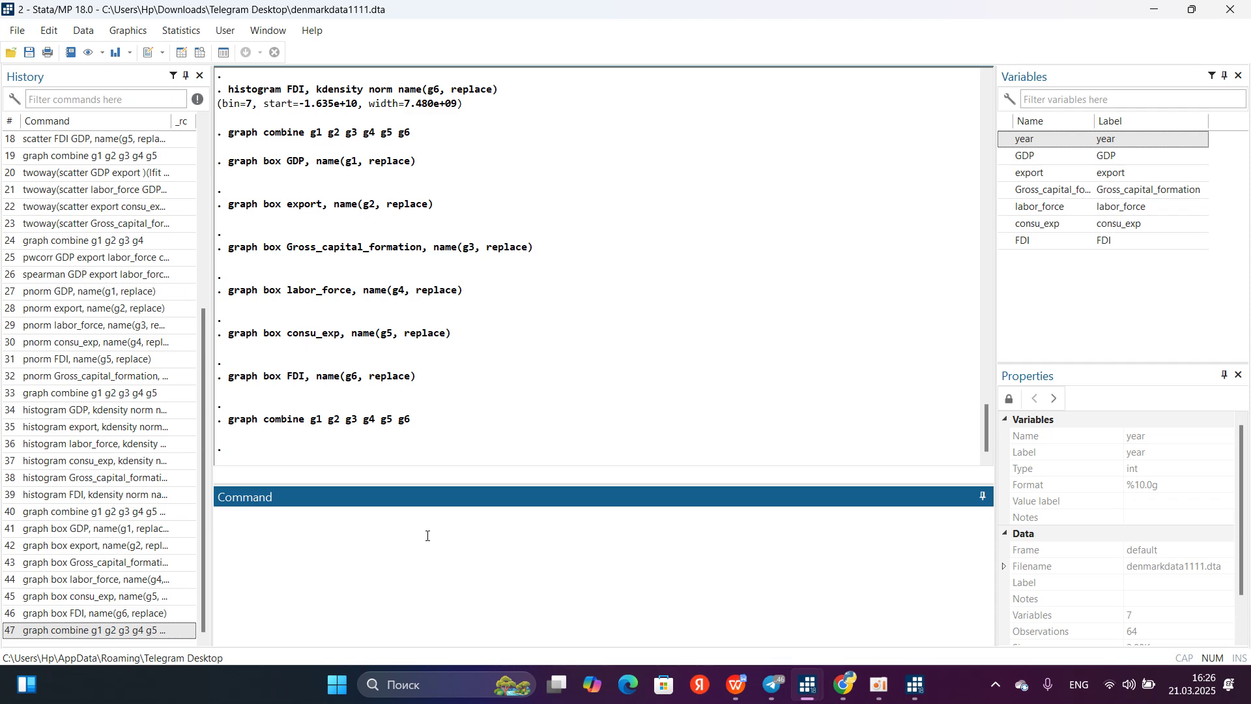
pyautogui.click(427, 534)
pyautogui.hotkey('ctrl', 'v')
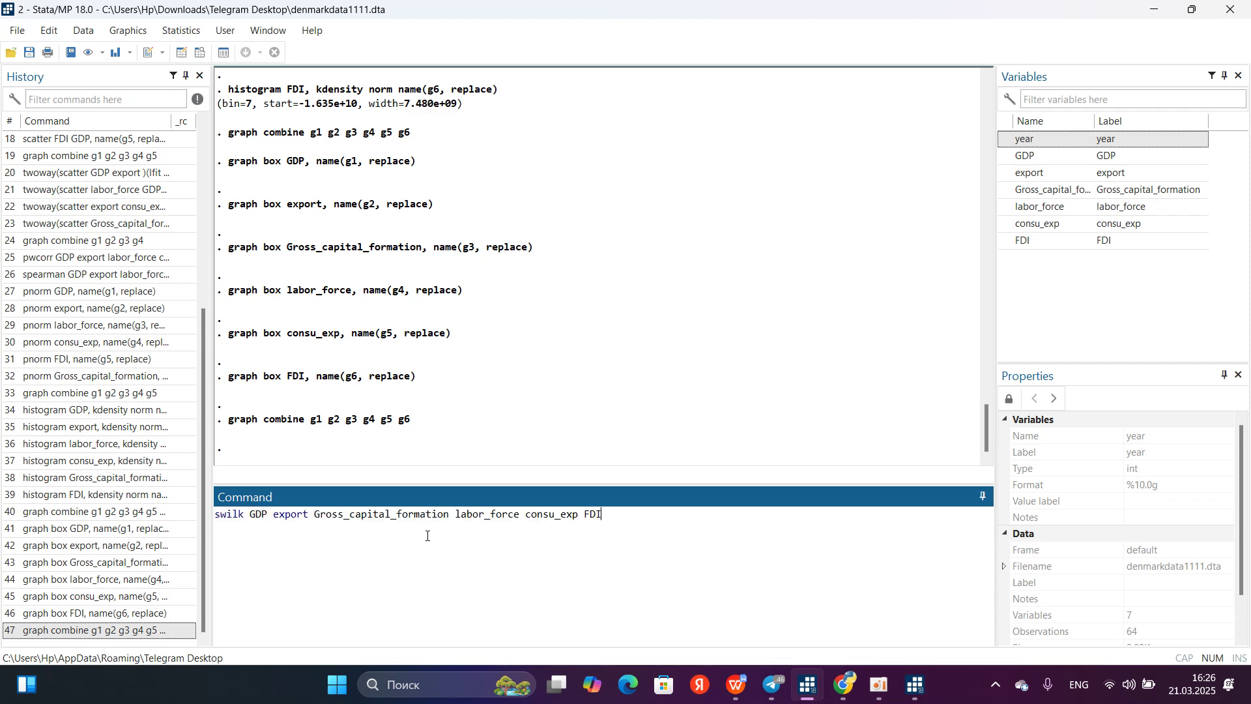
pyautogui.press('Return')
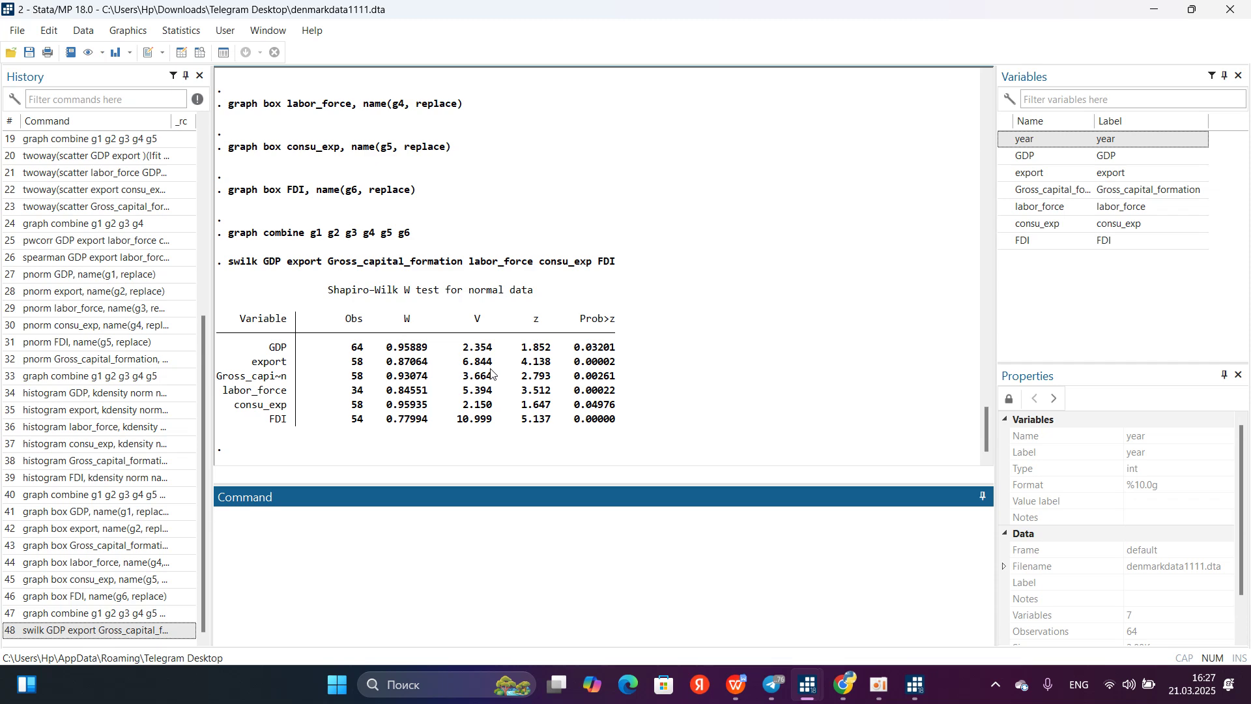
# Read the Shapiro-Wilk test table and its interpretation in the WPS report, and return to Stata
pyautogui.click(720, 599)
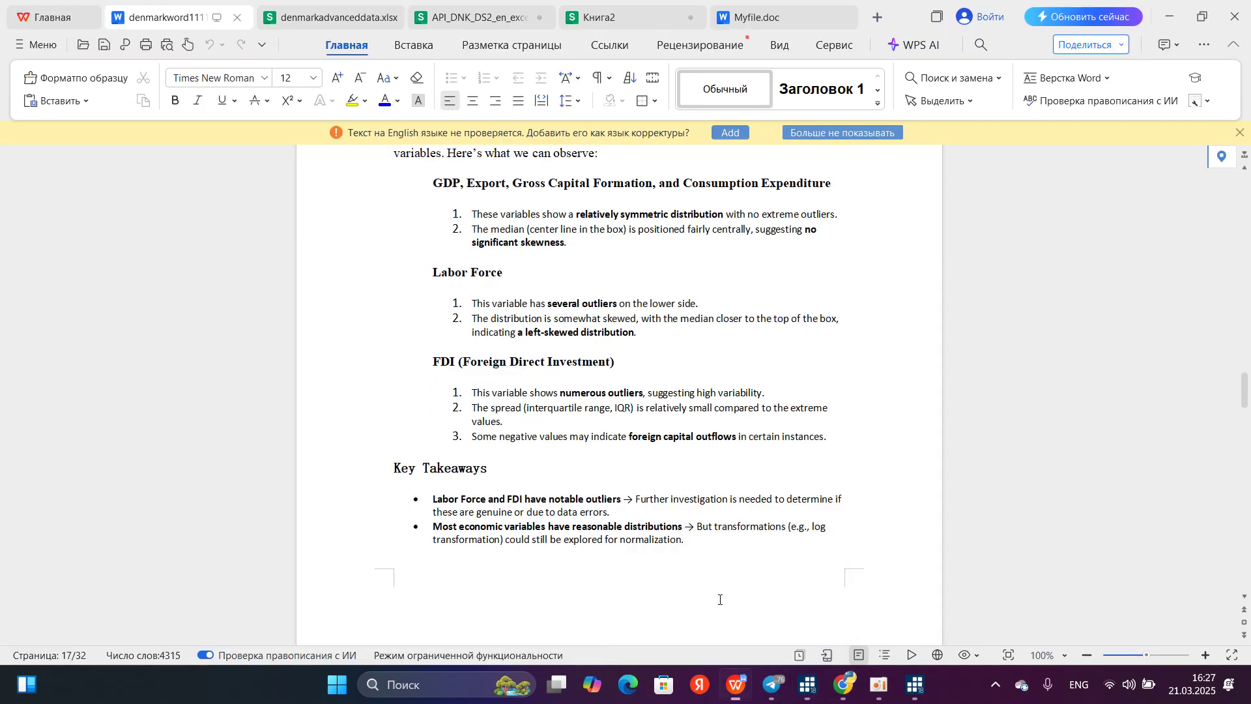
pyautogui.scroll(-10, 721, 599)
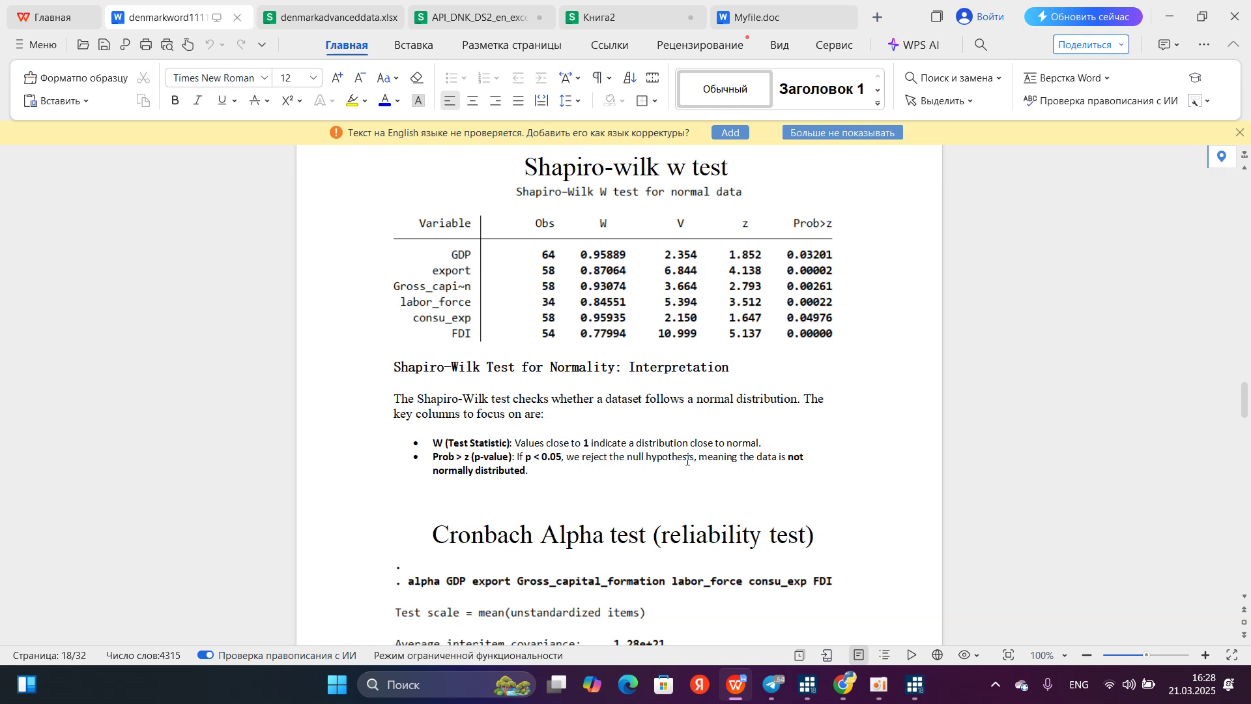
pyautogui.moveTo(778, 701)
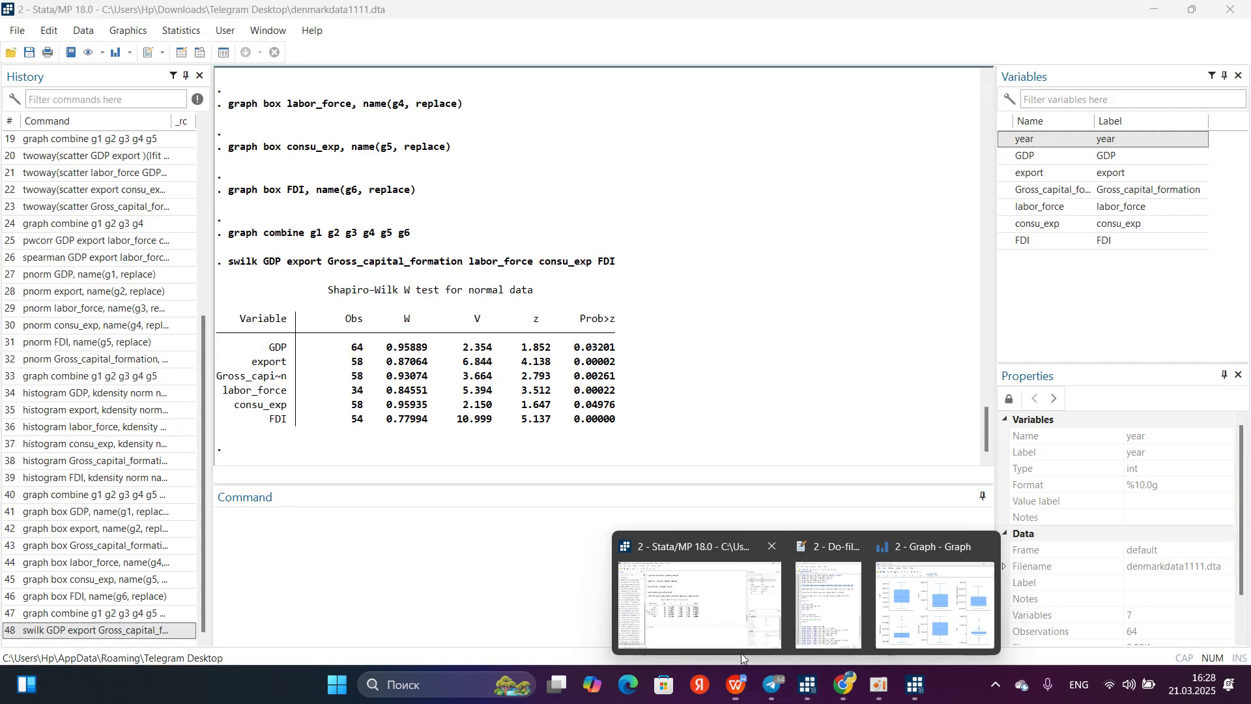
pyautogui.click(741, 649)
# Run the do-file's regression "reg GDP export Gross_capital_formation labor_force FDI" in Stata
pyautogui.moveTo(808, 683)
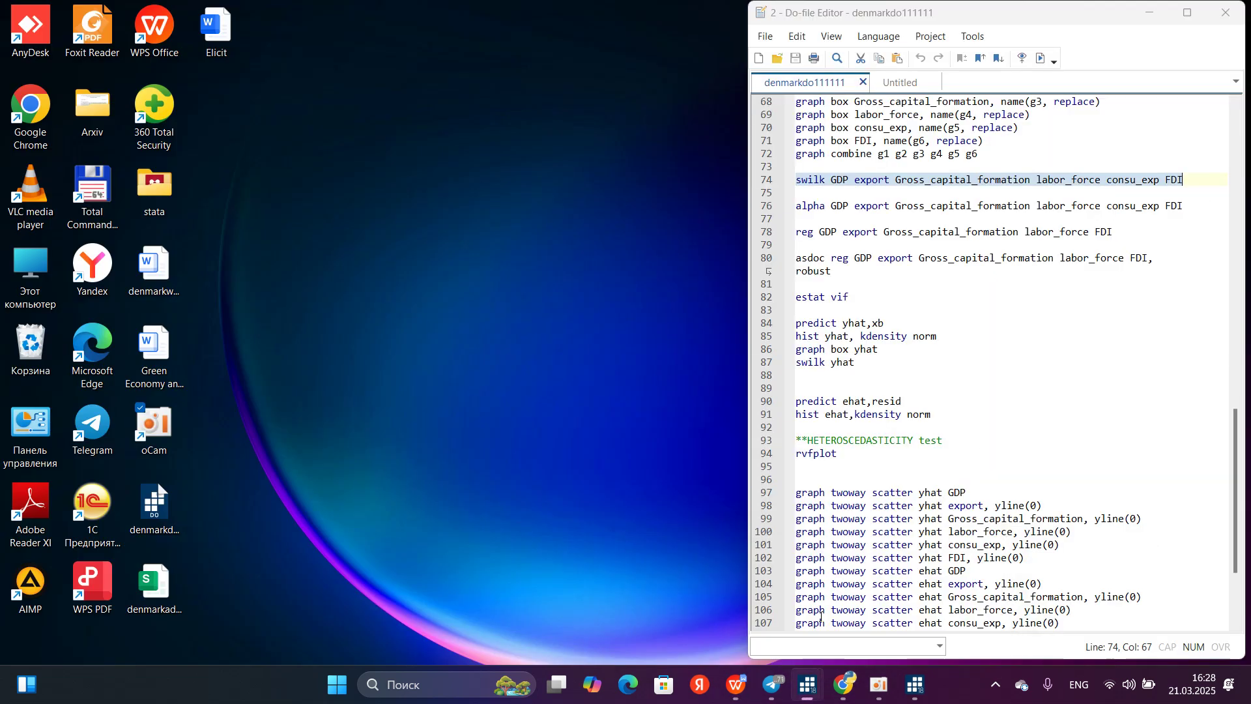
pyautogui.click(841, 609)
pyautogui.scroll(-2, 870, 474)
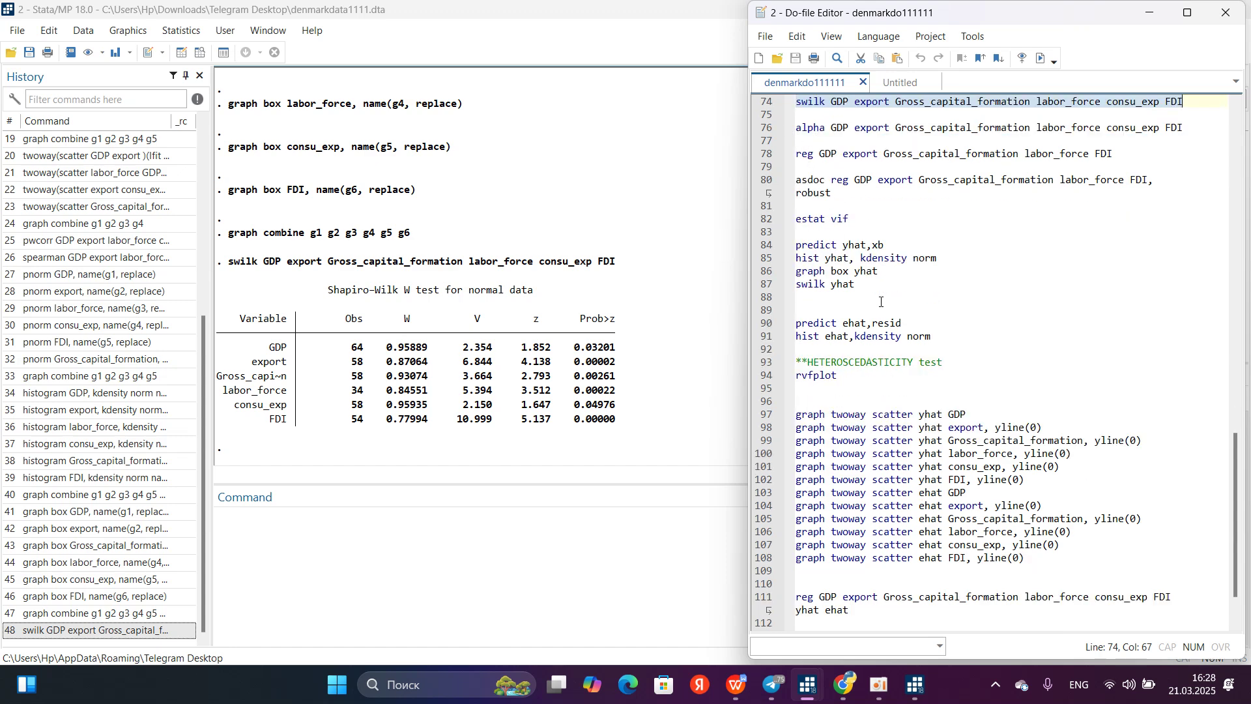
pyautogui.scroll(-2, 903, 468)
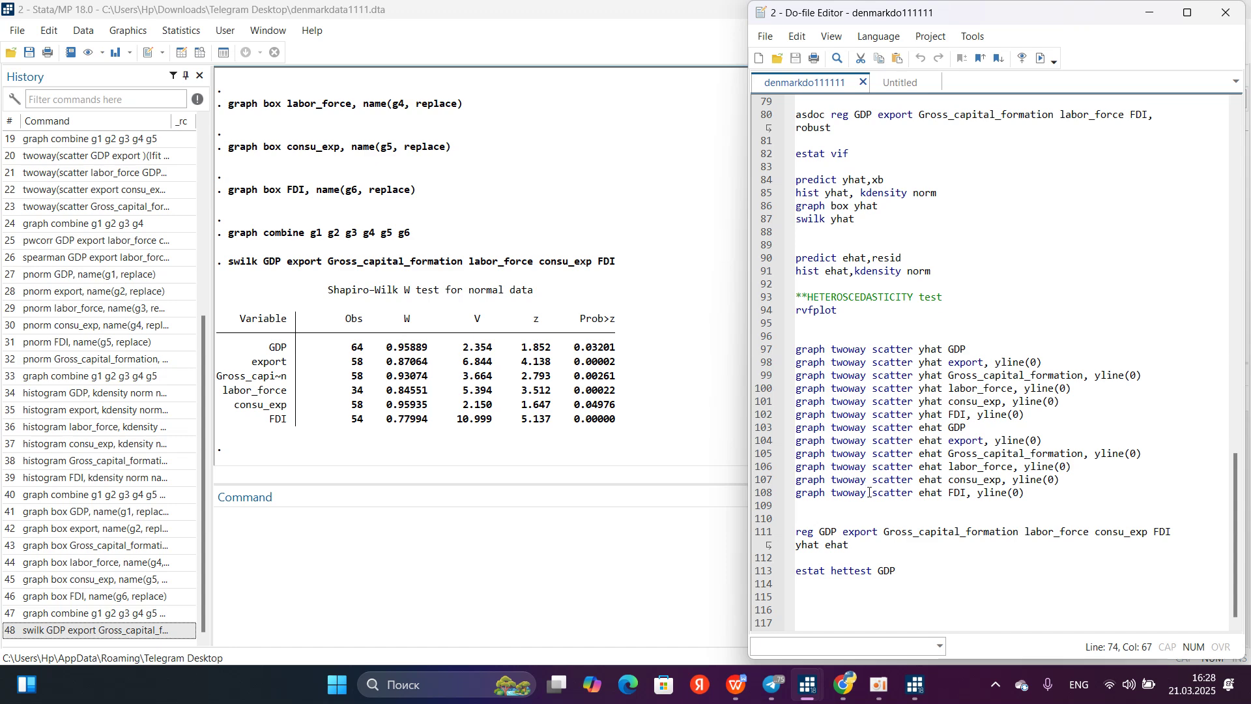
pyautogui.scroll(4, 877, 485)
pyautogui.scroll(-3, 858, 477)
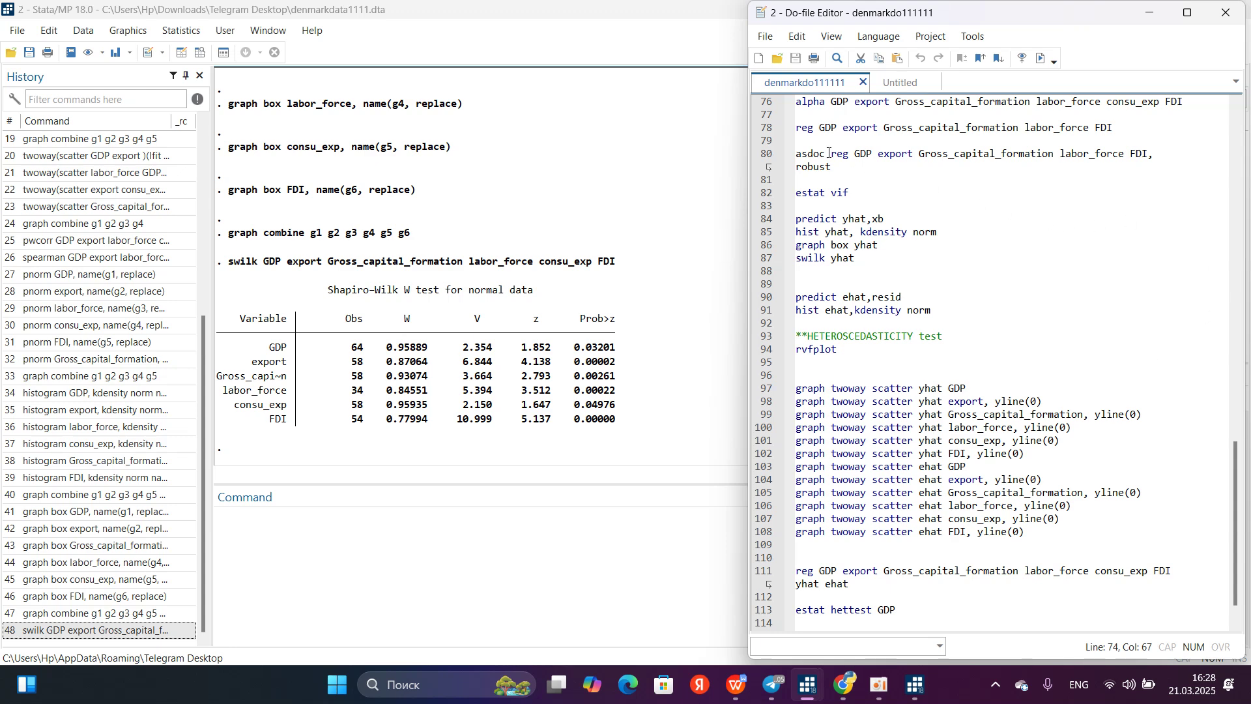
pyautogui.click(791, 133)
pyautogui.hotkey('ctrl', 'c')
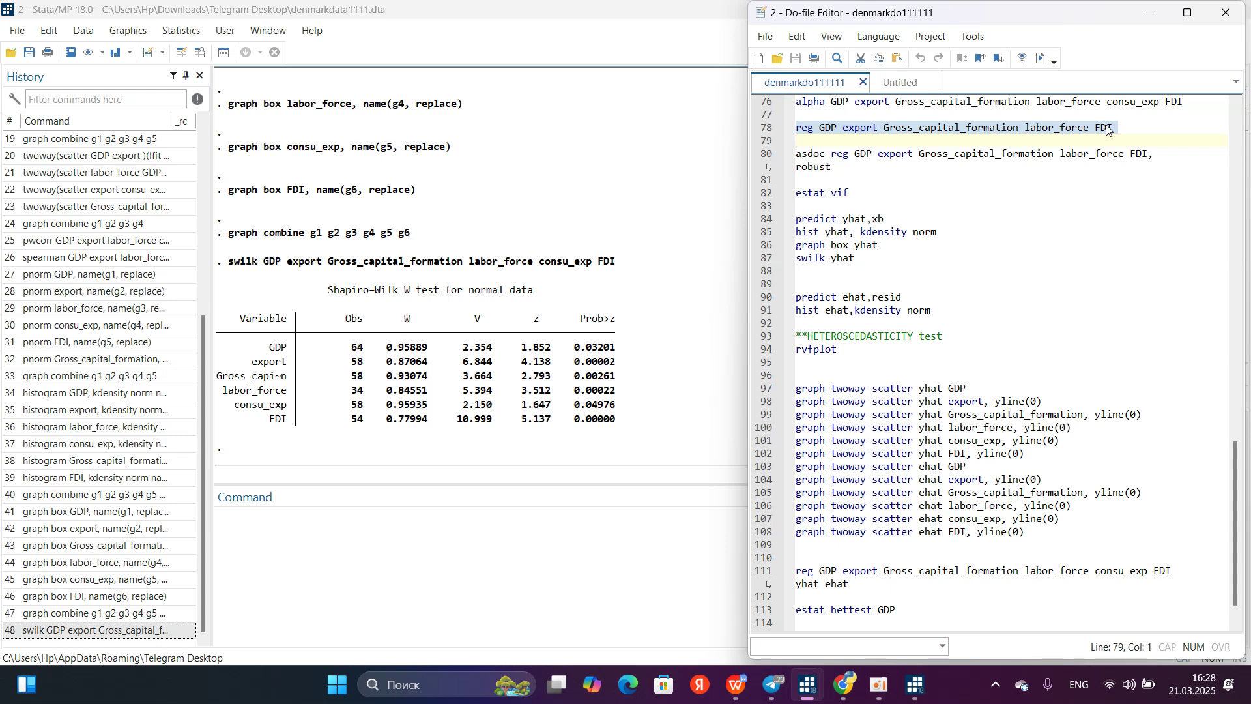
pyautogui.click(606, 511)
pyautogui.hotkey('ctrl', 'v')
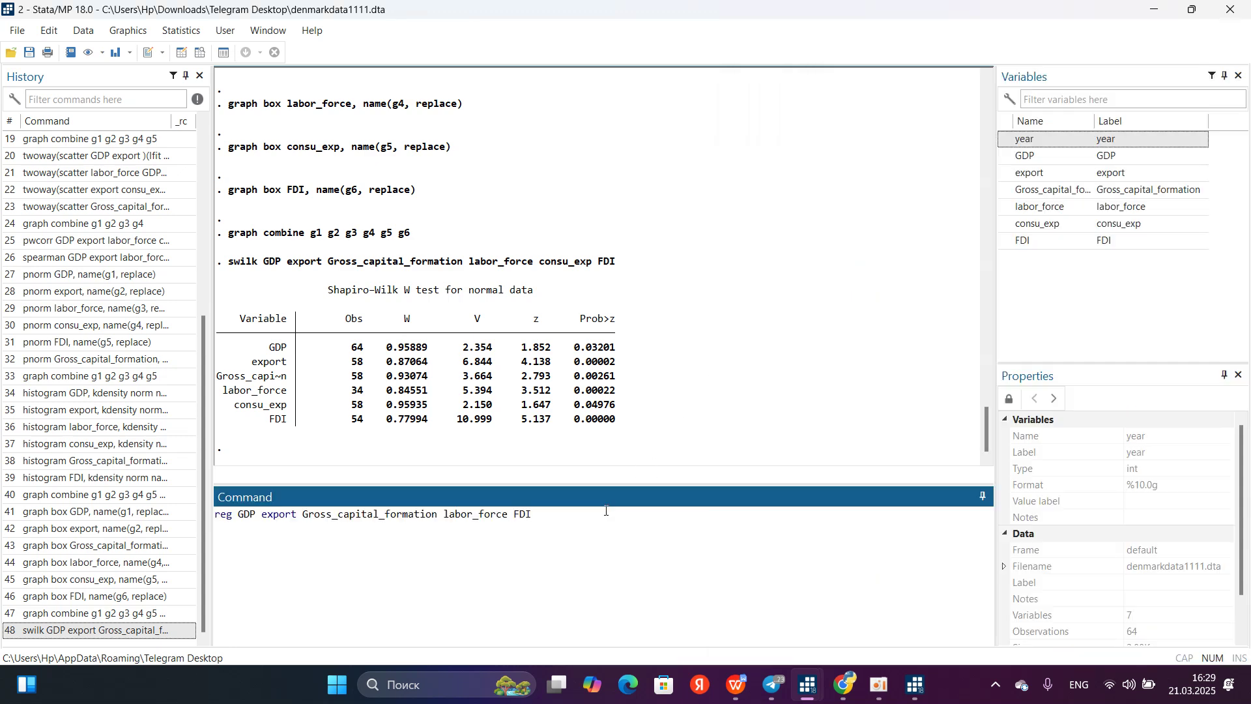
pyautogui.press('Return')
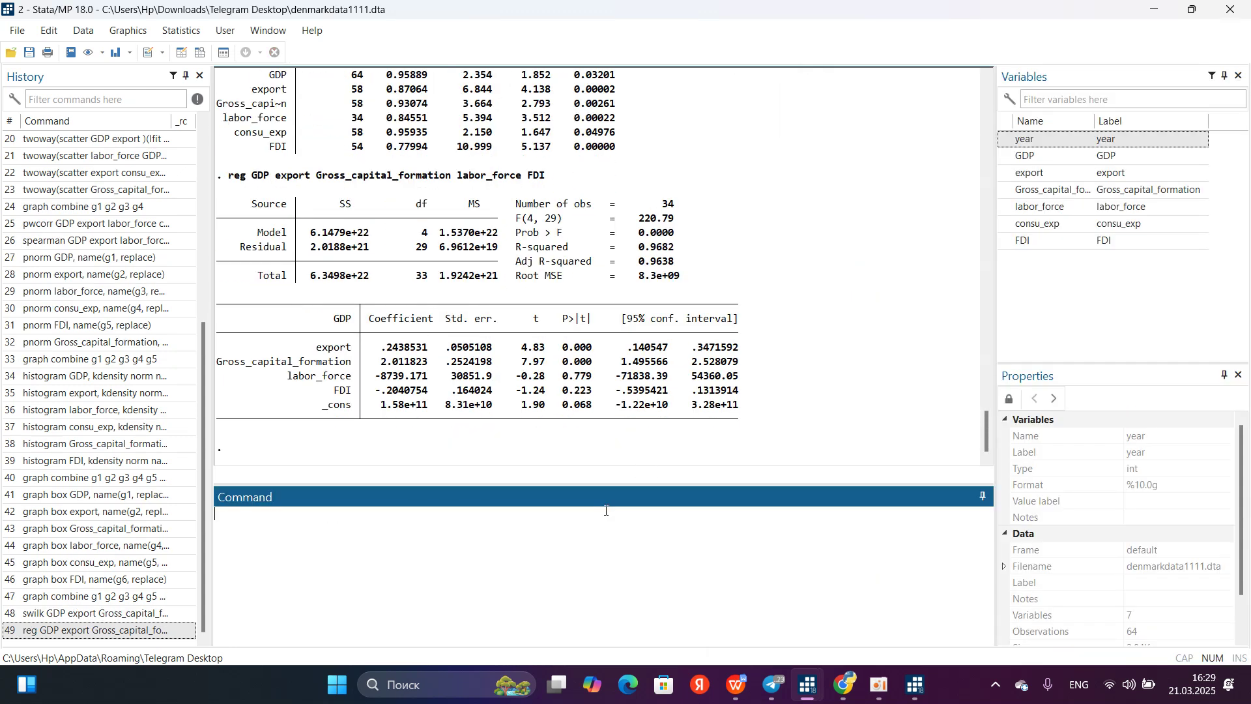
# Switch to the WPS report and read the Regression table, its interpretation and the Model Fit & Significance statistics
pyautogui.click(738, 685)
pyautogui.scroll(-15, 665, 513)
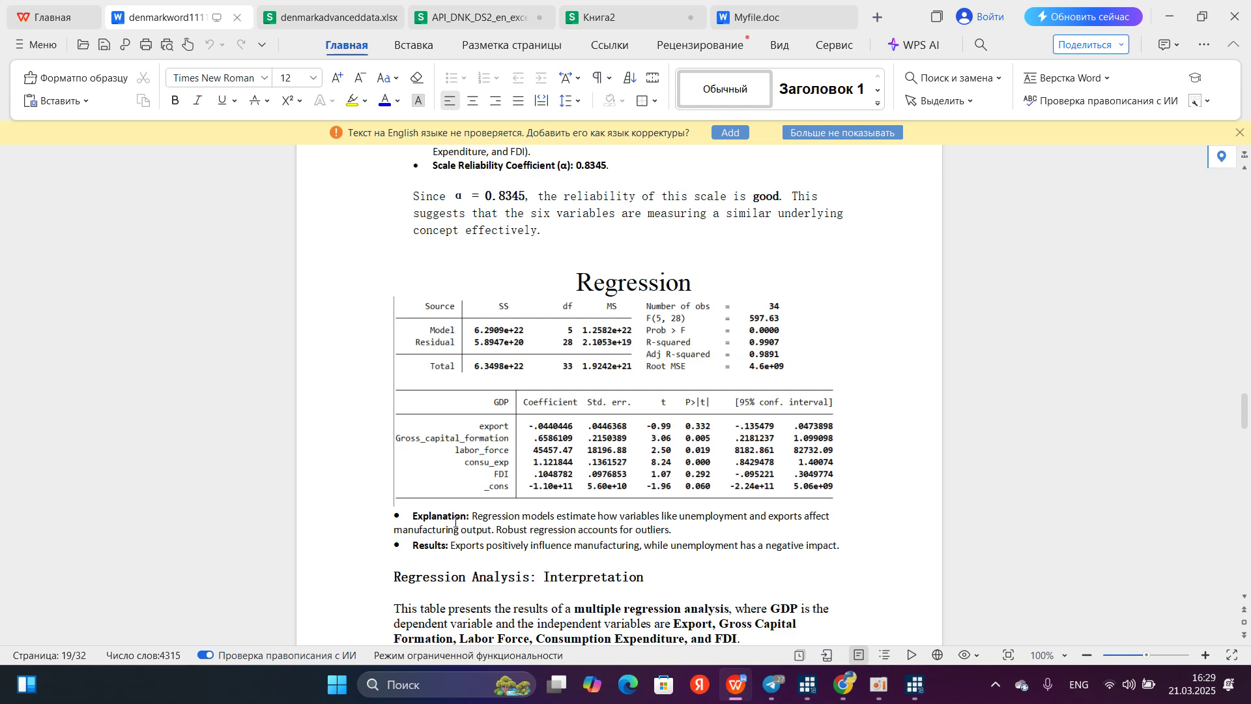
pyautogui.scroll(-5, 455, 522)
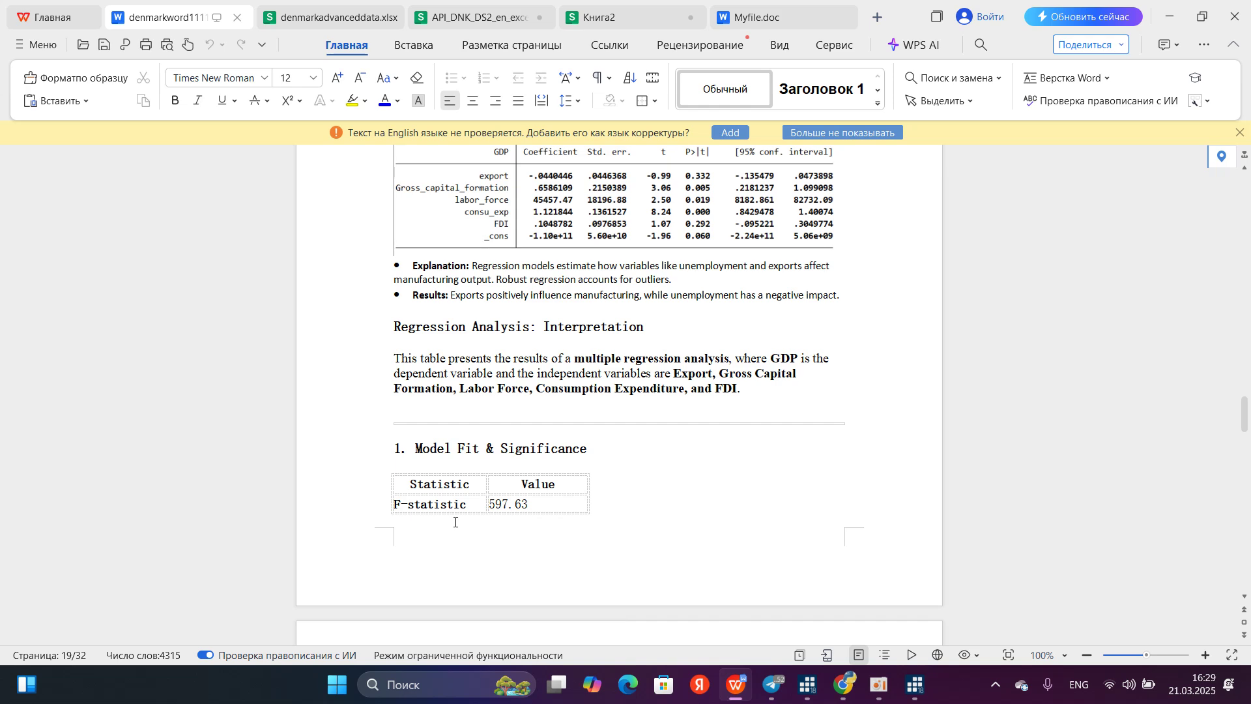
pyautogui.scroll(3, 474, 449)
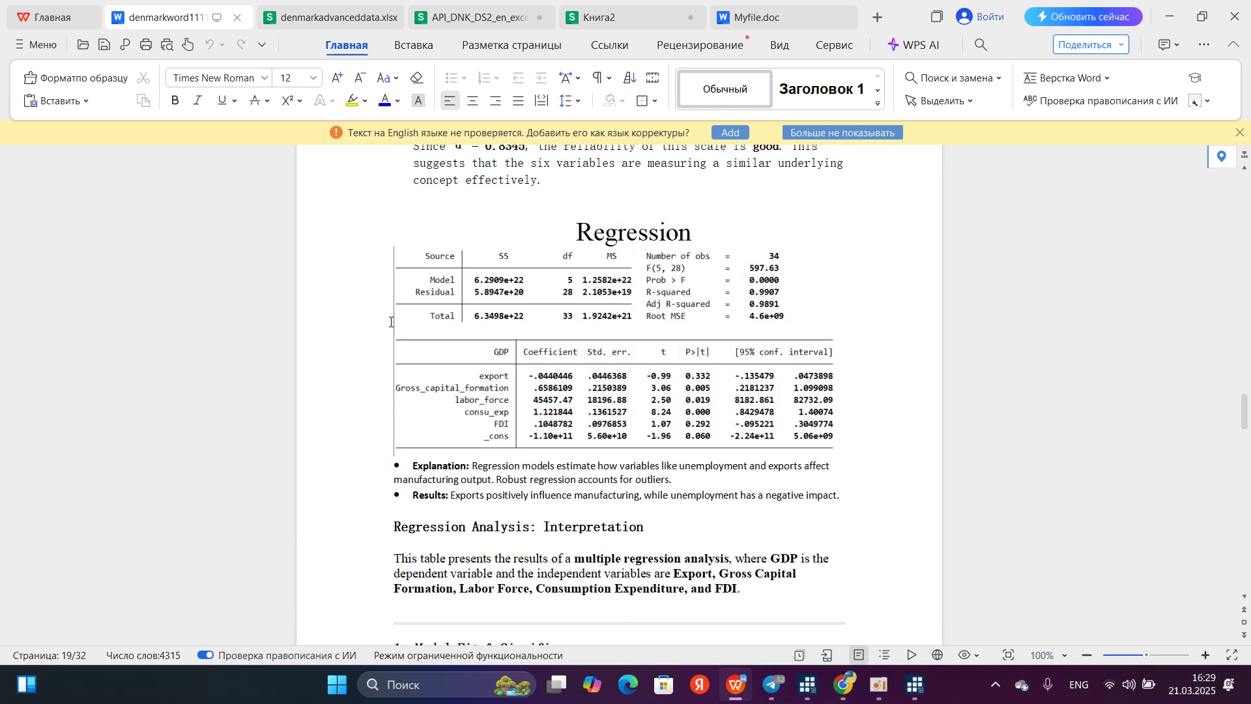
pyautogui.click(600, 338)
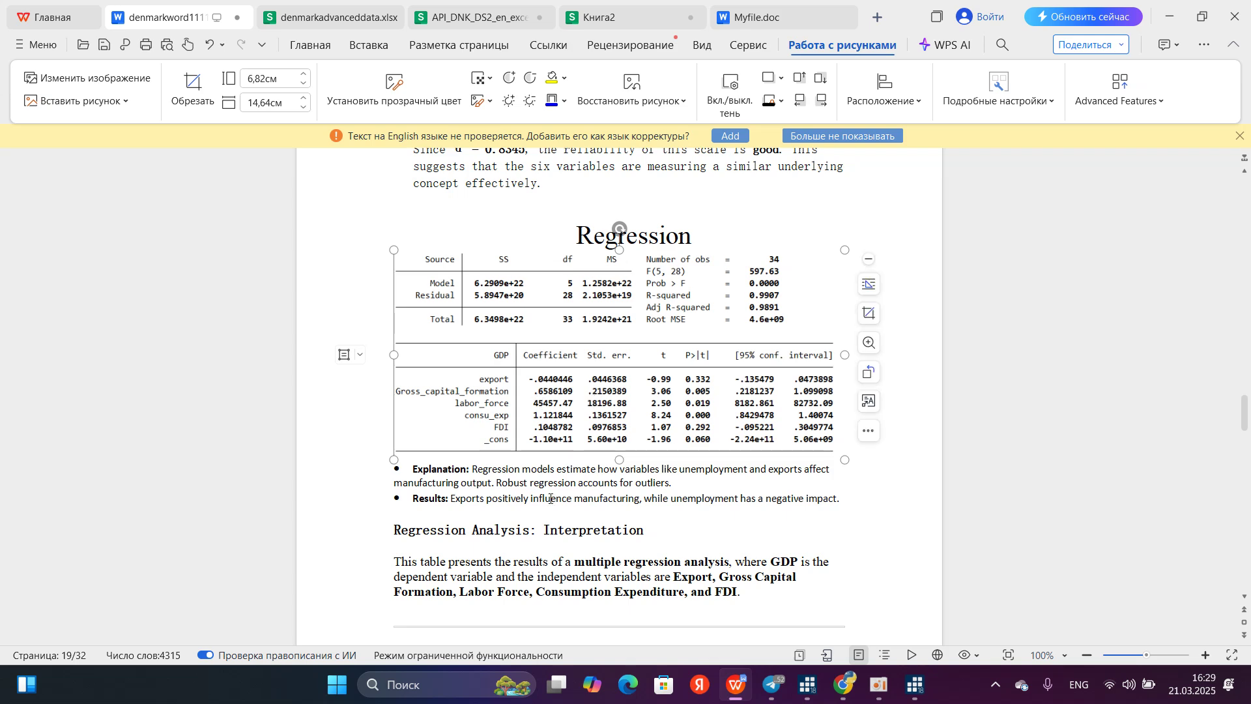
pyautogui.scroll(-2, 502, 430)
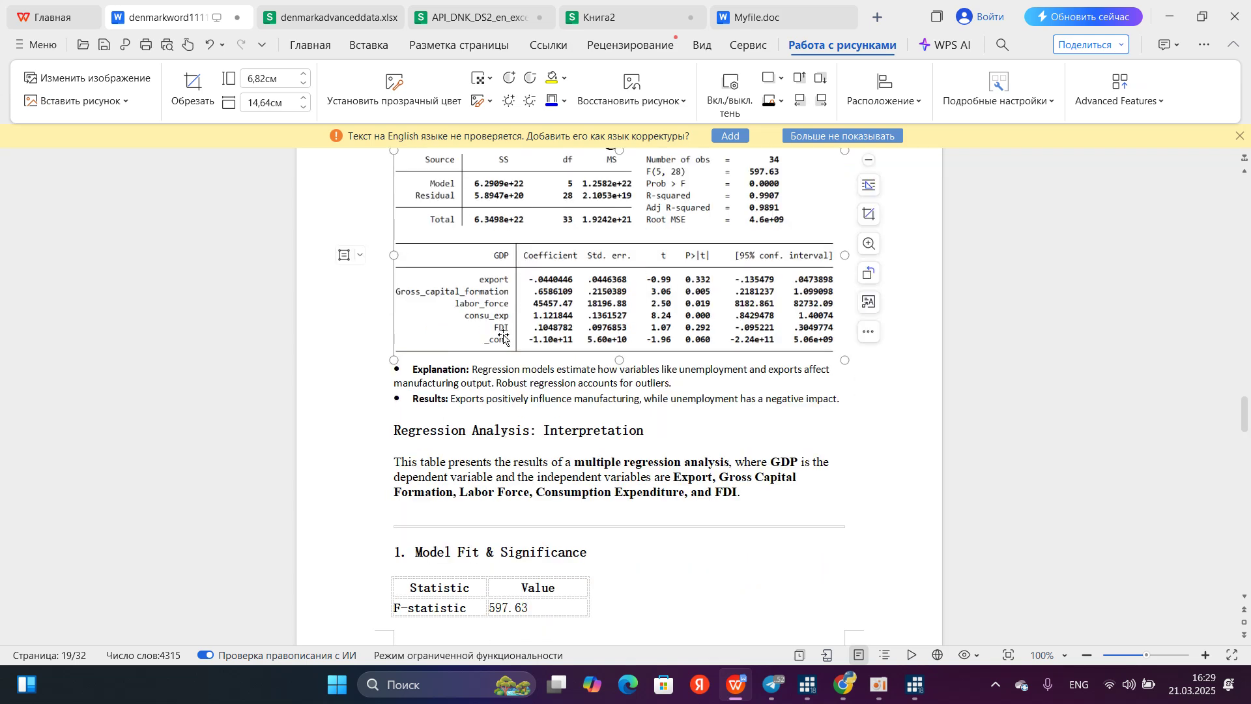
pyautogui.scroll(-5, 505, 529)
pyautogui.scroll(-3, 505, 528)
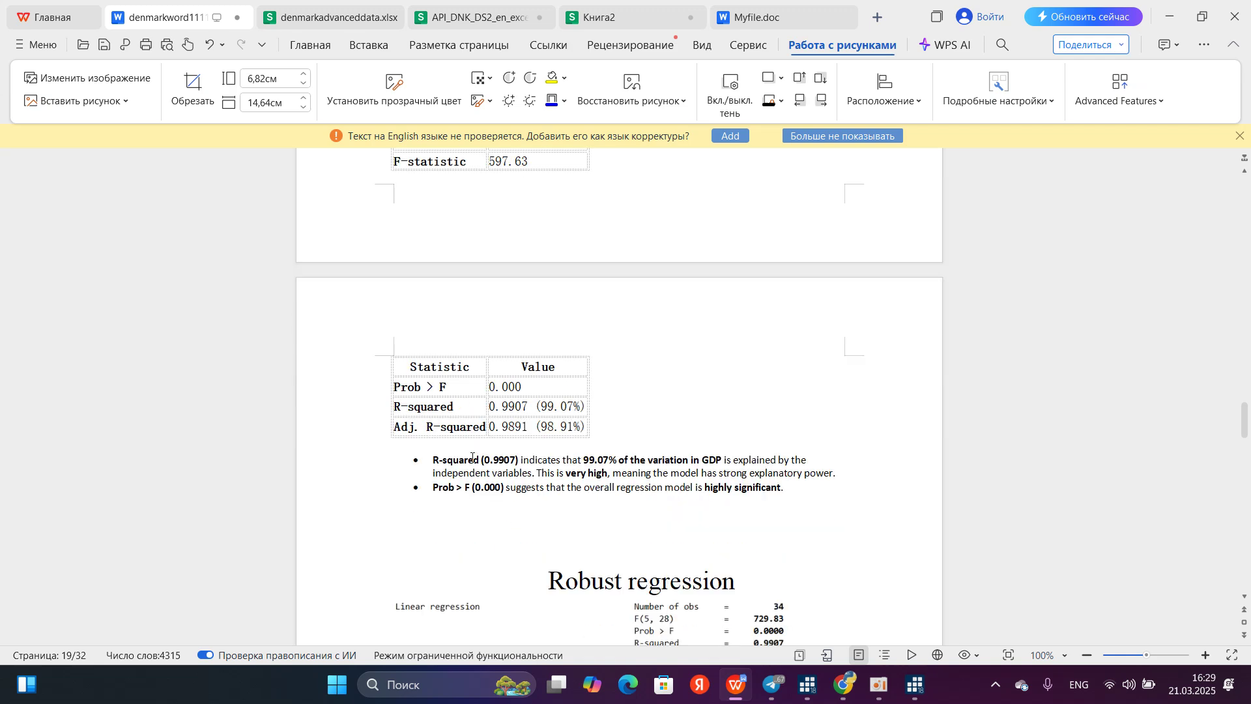
pyautogui.scroll(4, 449, 456)
pyautogui.scroll(5, 444, 455)
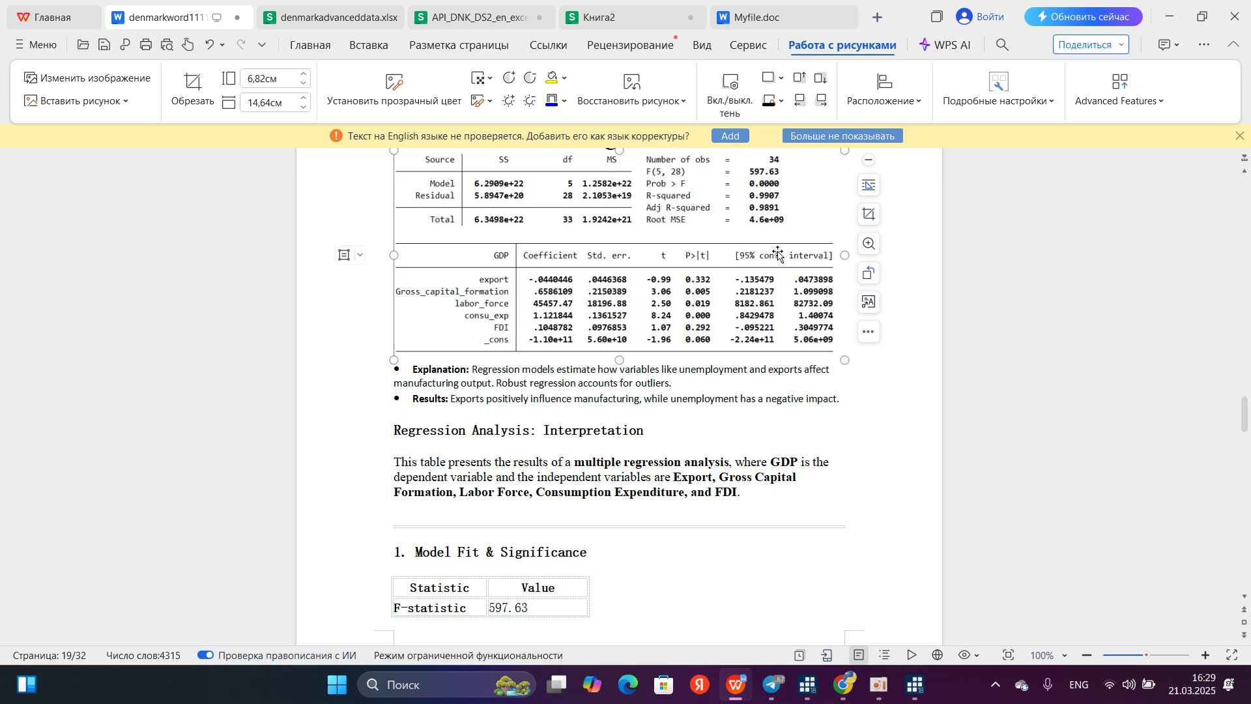
pyautogui.scroll(2, 778, 254)
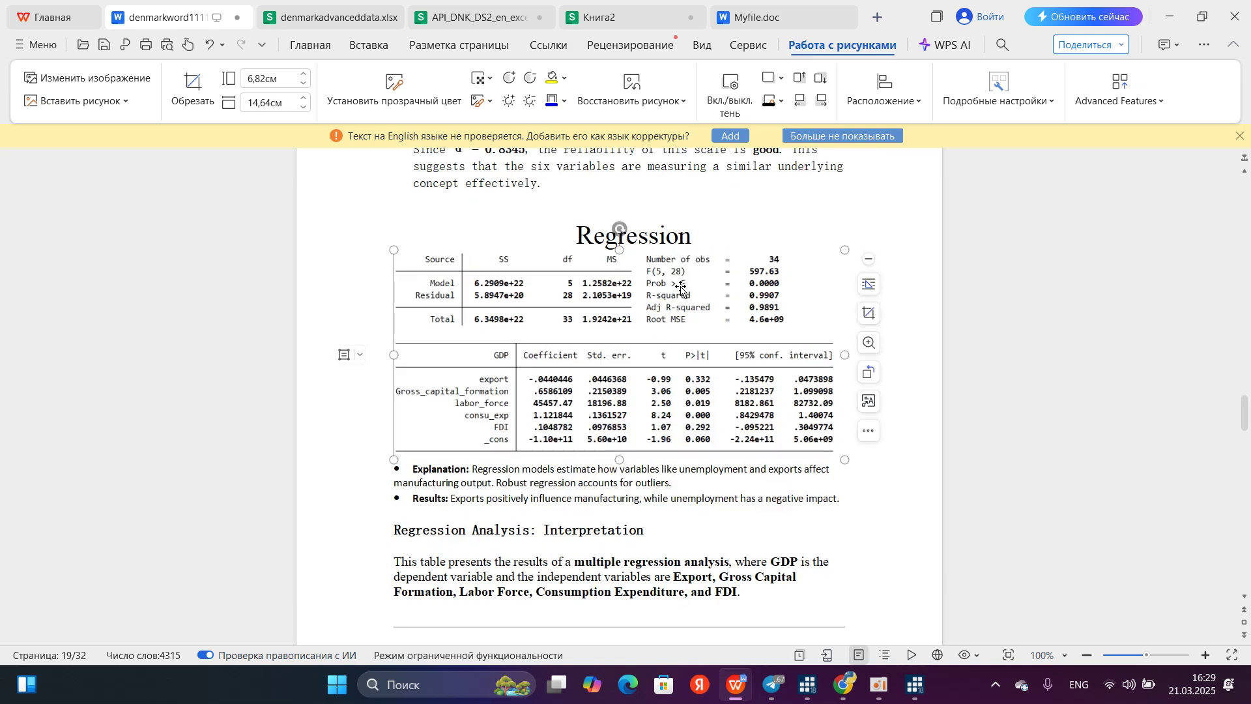
pyautogui.scroll(-13, 681, 289)
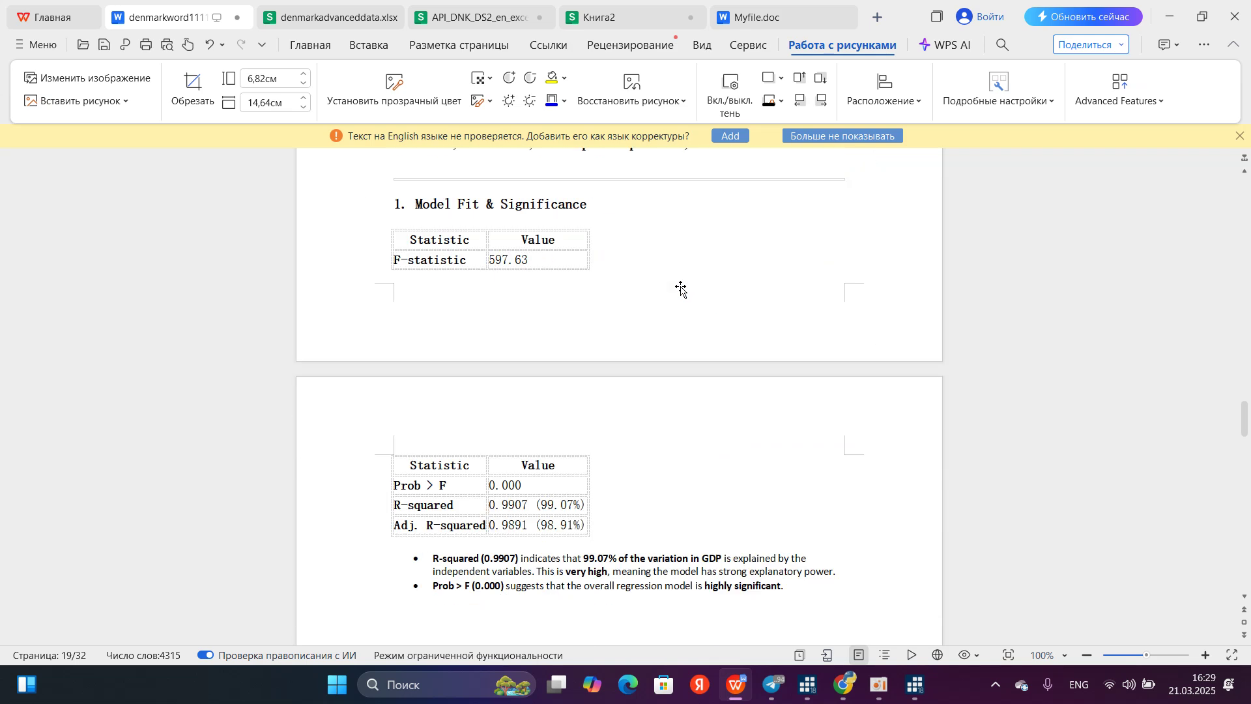
pyautogui.scroll(-1, 681, 289)
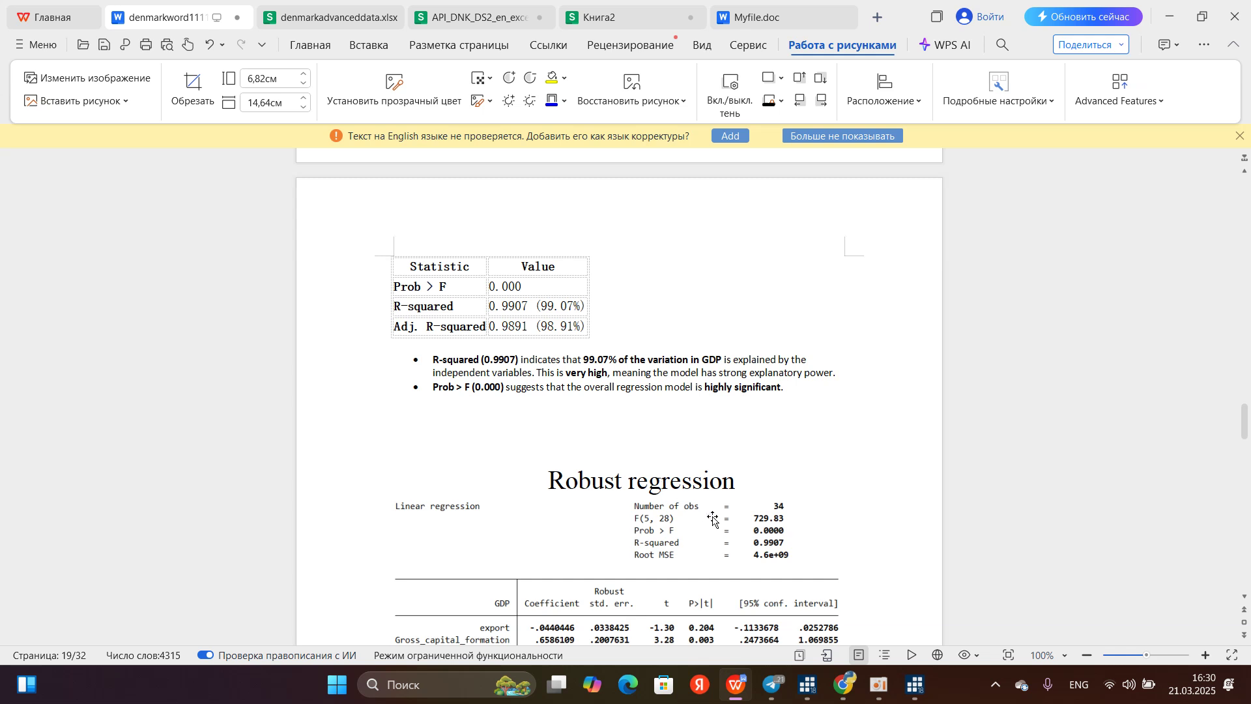
# In Stata, run the do-file's multicollinearity test "estat vif" on the regression
pyautogui.moveTo(808, 692)
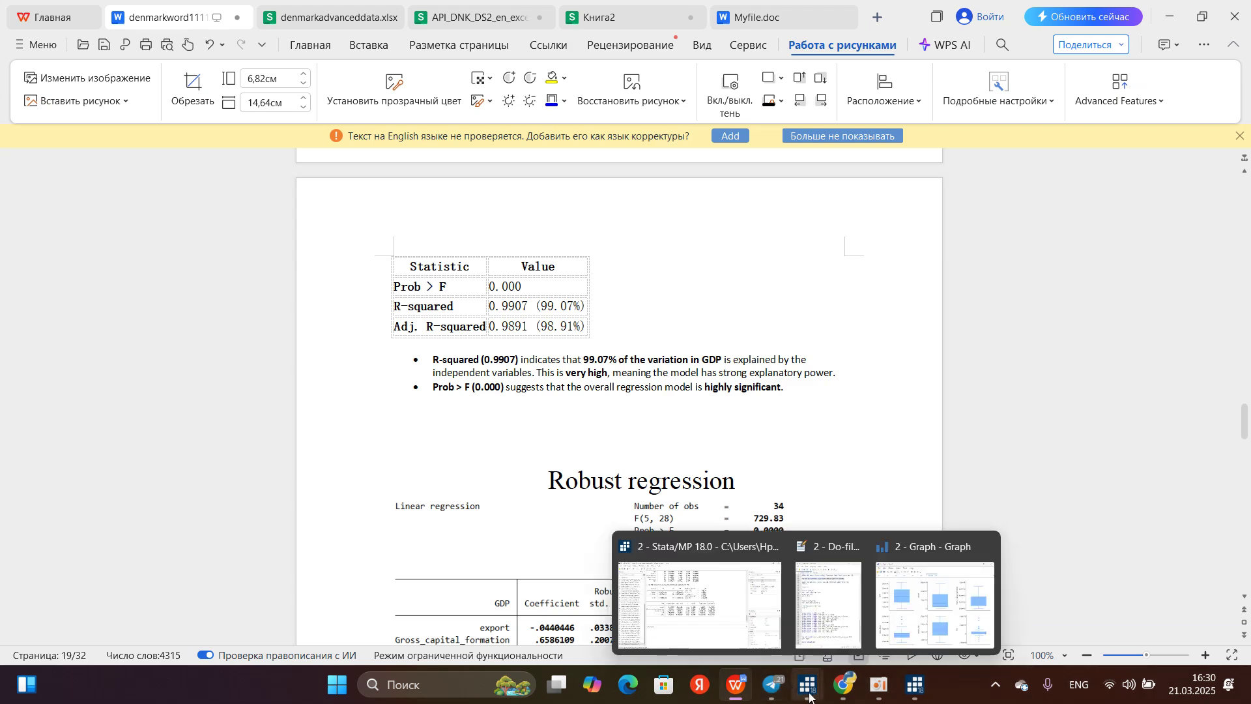
pyautogui.click(733, 633)
pyautogui.click(823, 615)
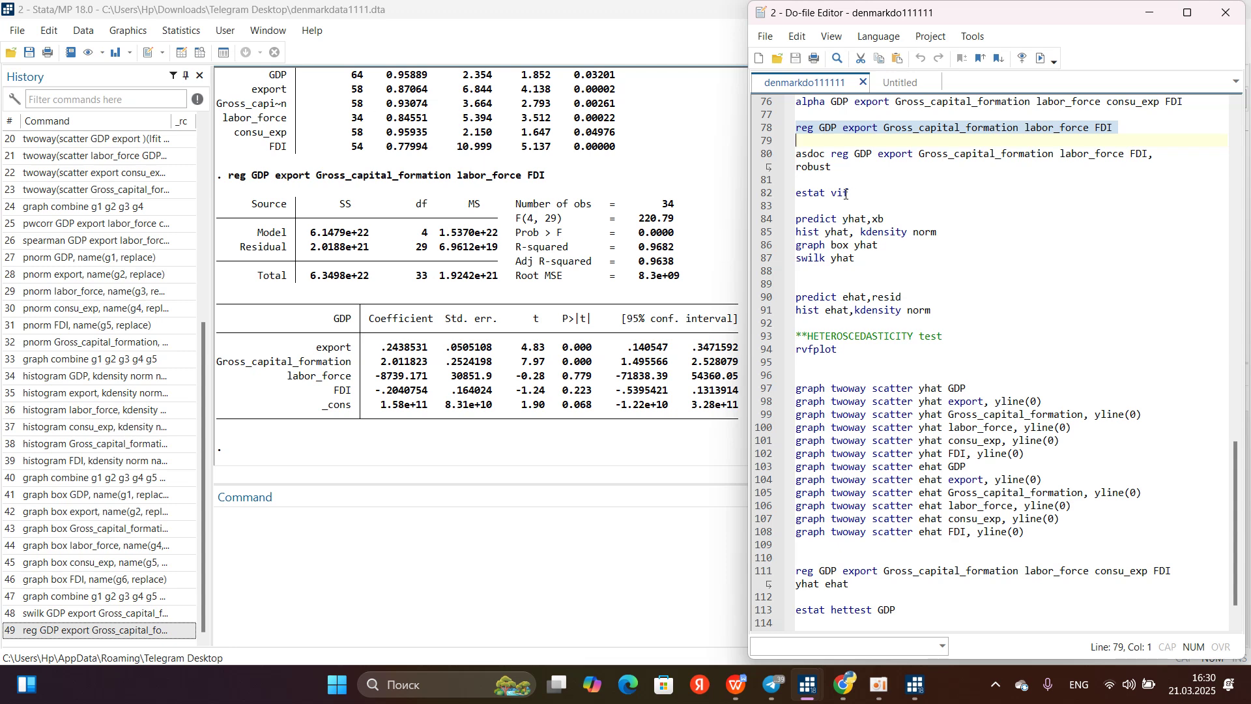
pyautogui.moveTo(853, 191); pyautogui.dragTo(790, 202)
pyautogui.hotkey('ctrl', 'c')
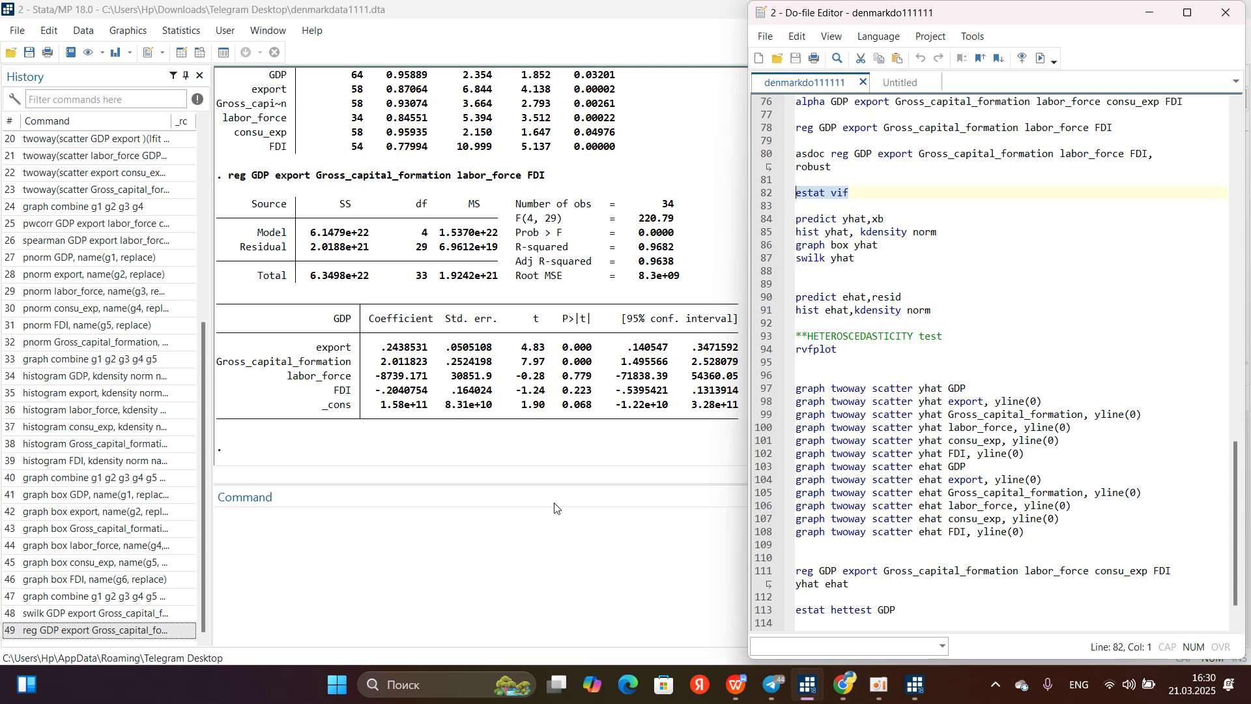
pyautogui.click(543, 527)
pyautogui.hotkey('ctrl', 'v')
pyautogui.press('Return')
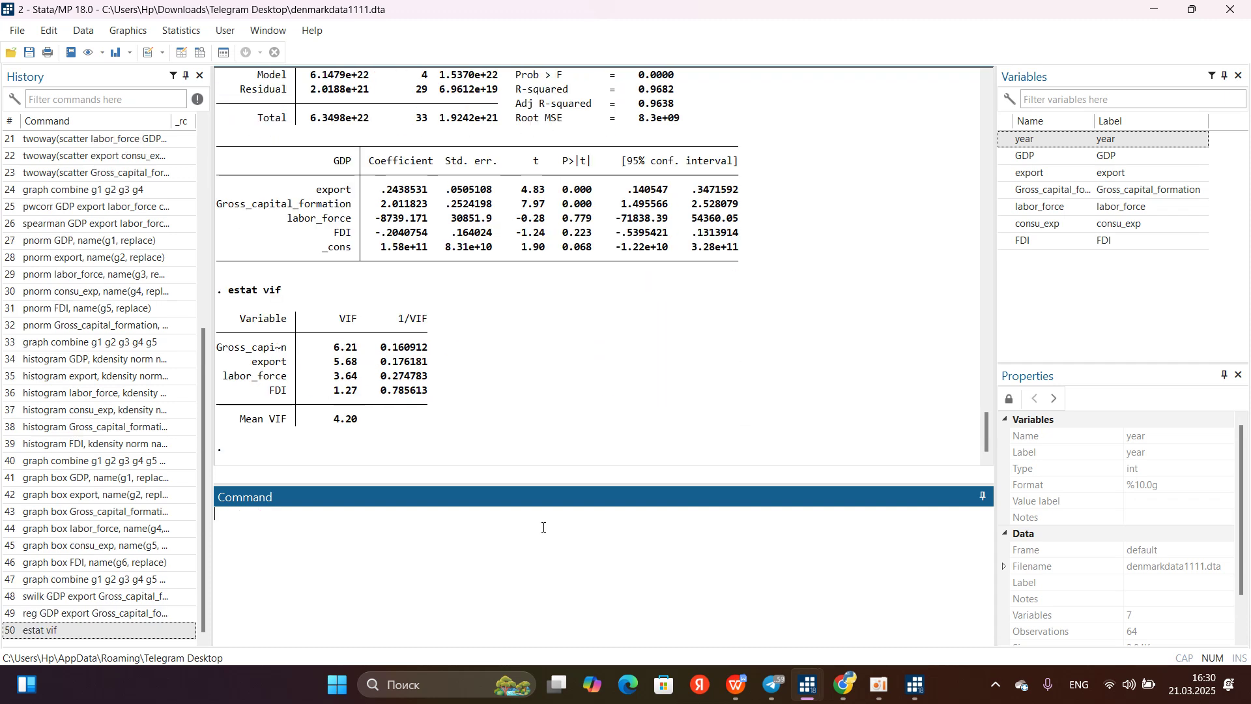
# Switch to the WPS report and compare the VIF output with the Multicollinearity test table and its interpretation
pyautogui.moveTo(738, 685)
pyautogui.click(737, 590)
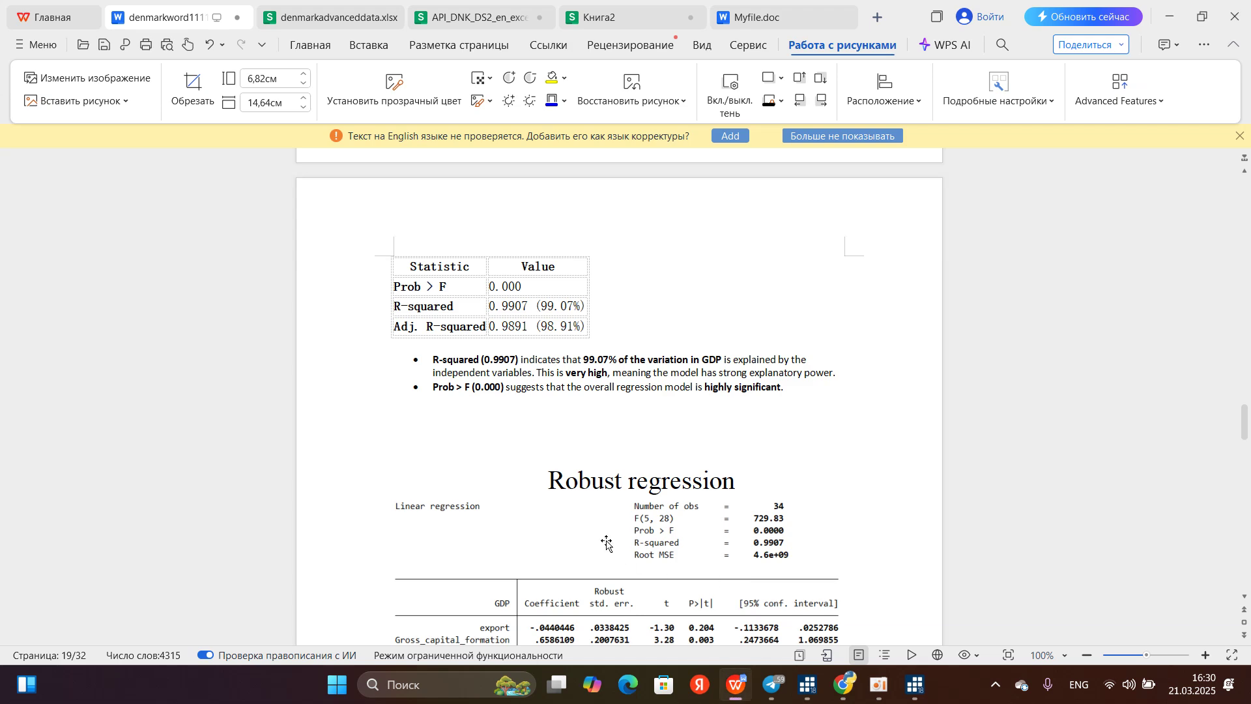
pyautogui.scroll(-15, 606, 544)
pyautogui.scroll(3, 606, 544)
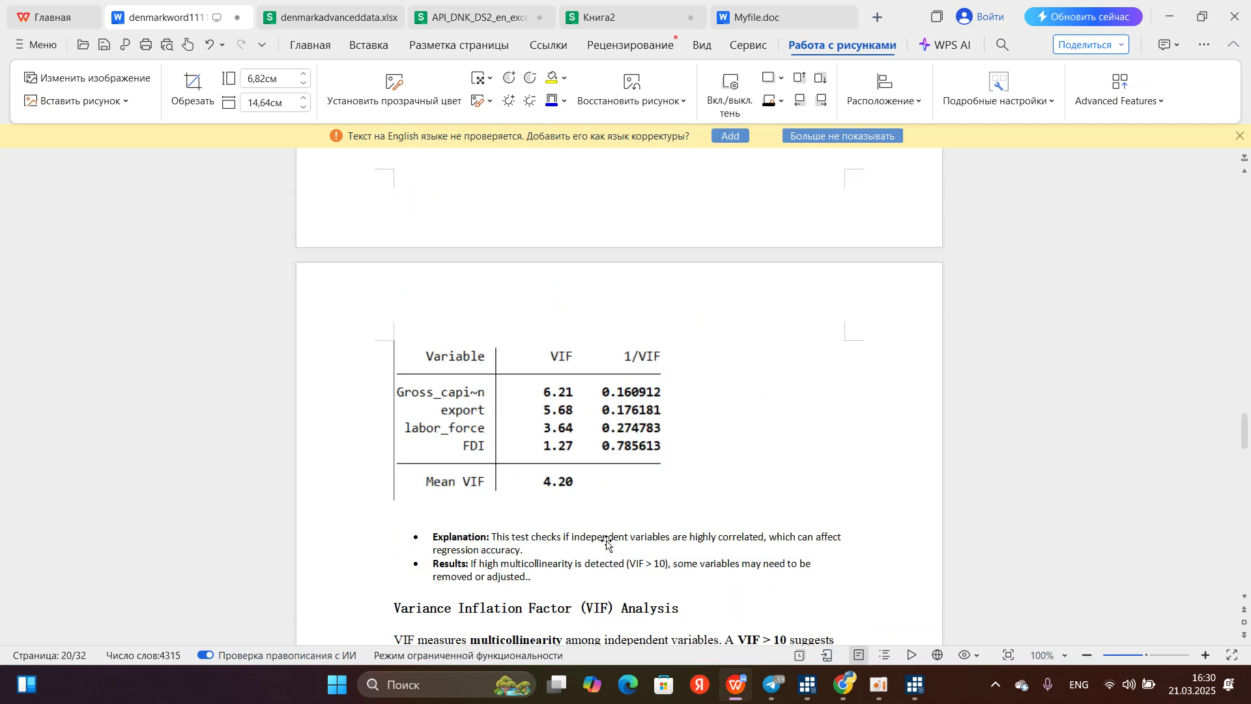
pyautogui.scroll(1, 606, 544)
pyautogui.scroll(4, 640, 548)
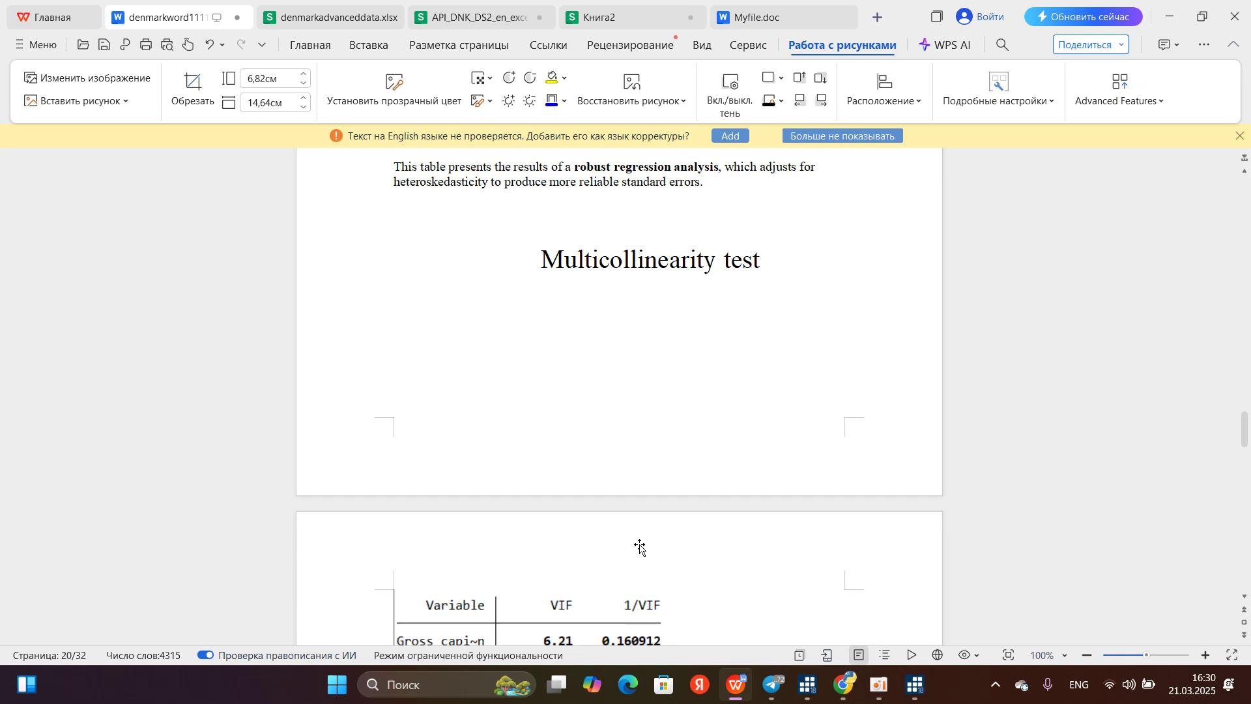
pyautogui.scroll(-4, 639, 547)
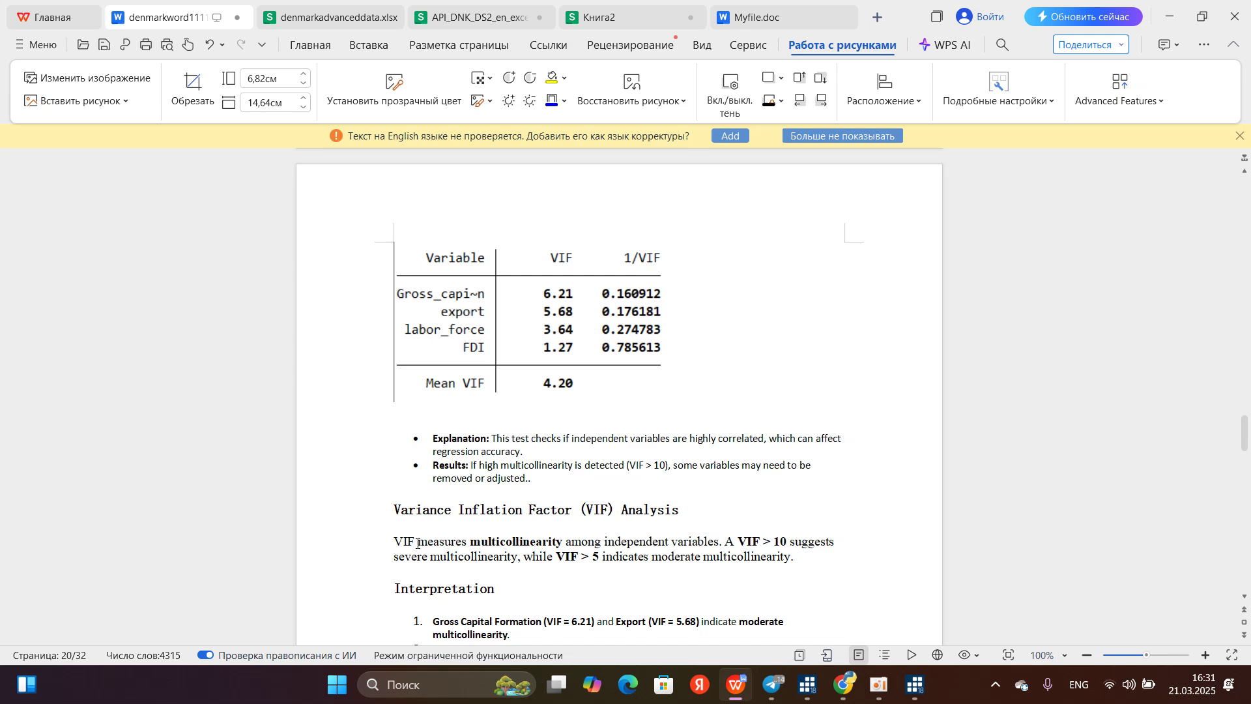
pyautogui.scroll(-3, 373, 521)
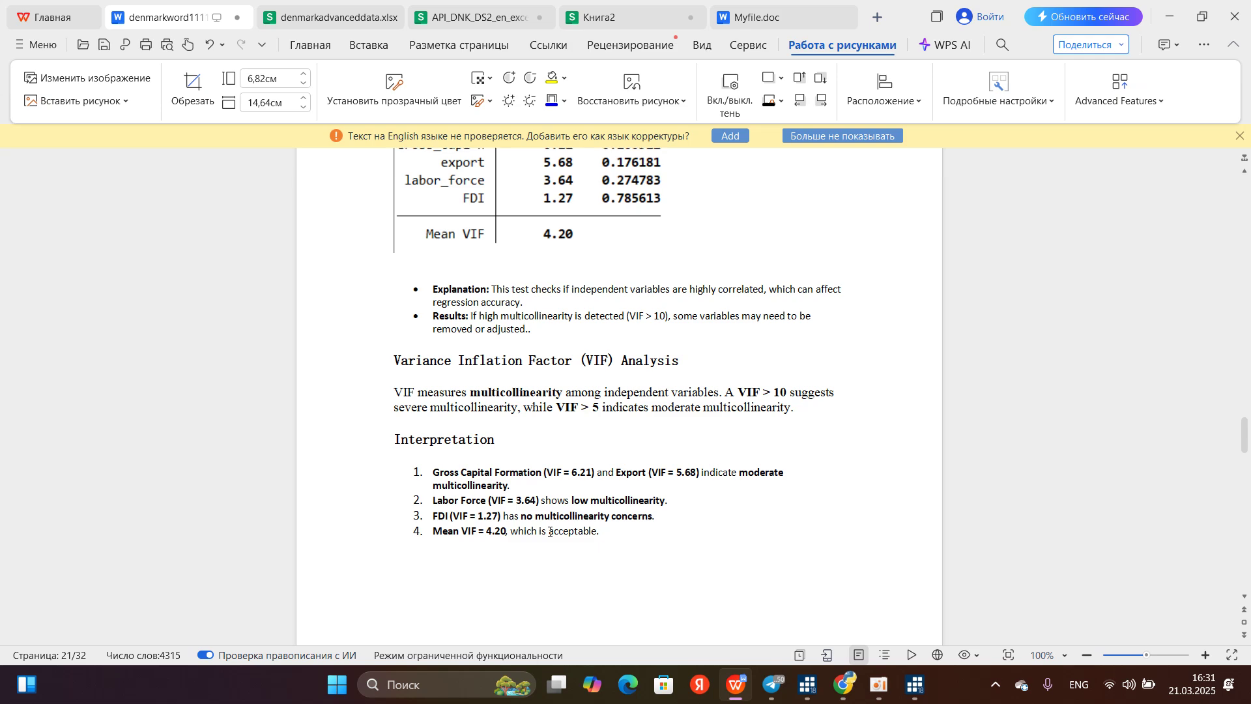
pyautogui.scroll(-3, 637, 497)
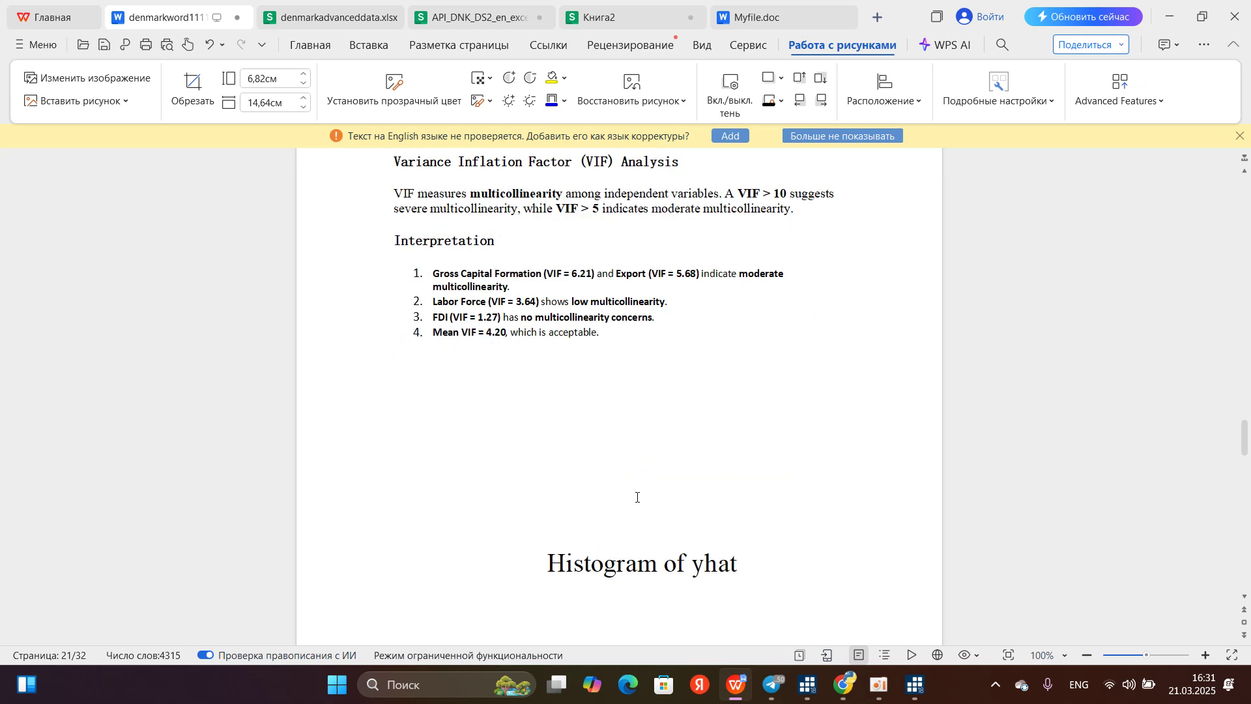
# In Stata, generate the linear prediction variable by running the do-file's "predict yhat,xb"
pyautogui.hotkey('alt', 'Tab')
pyautogui.moveTo(793, 681)
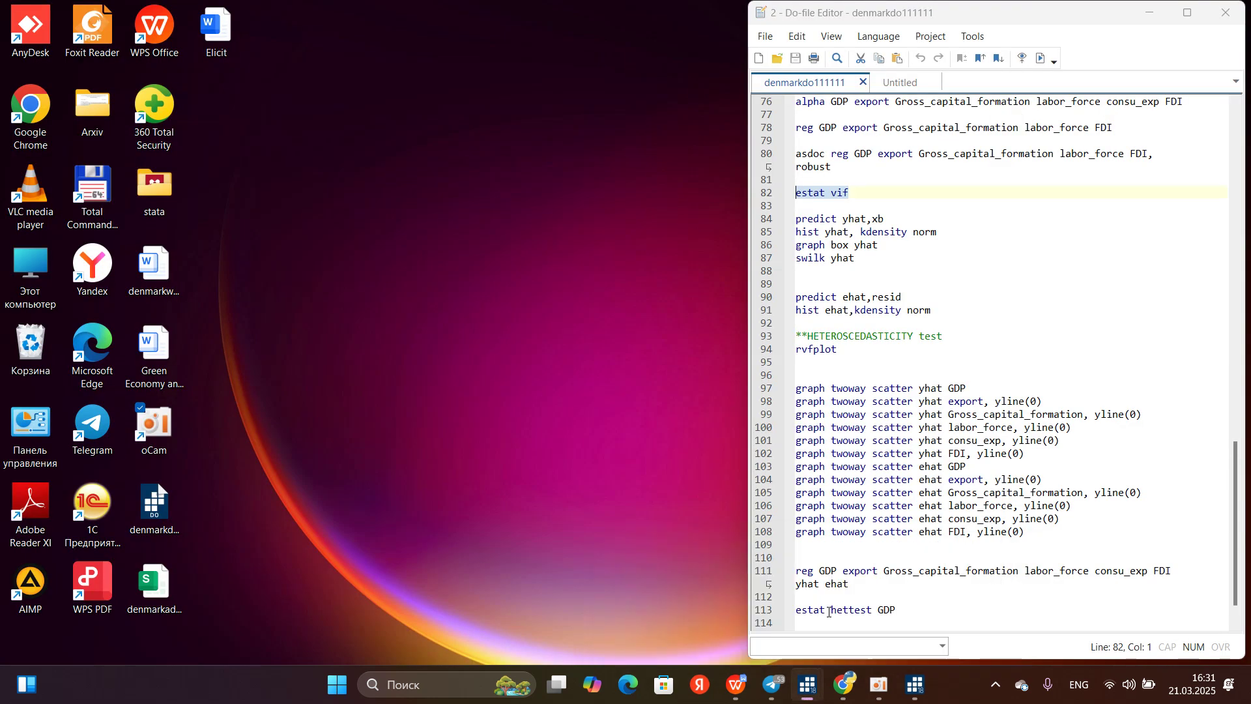
pyautogui.click(828, 605)
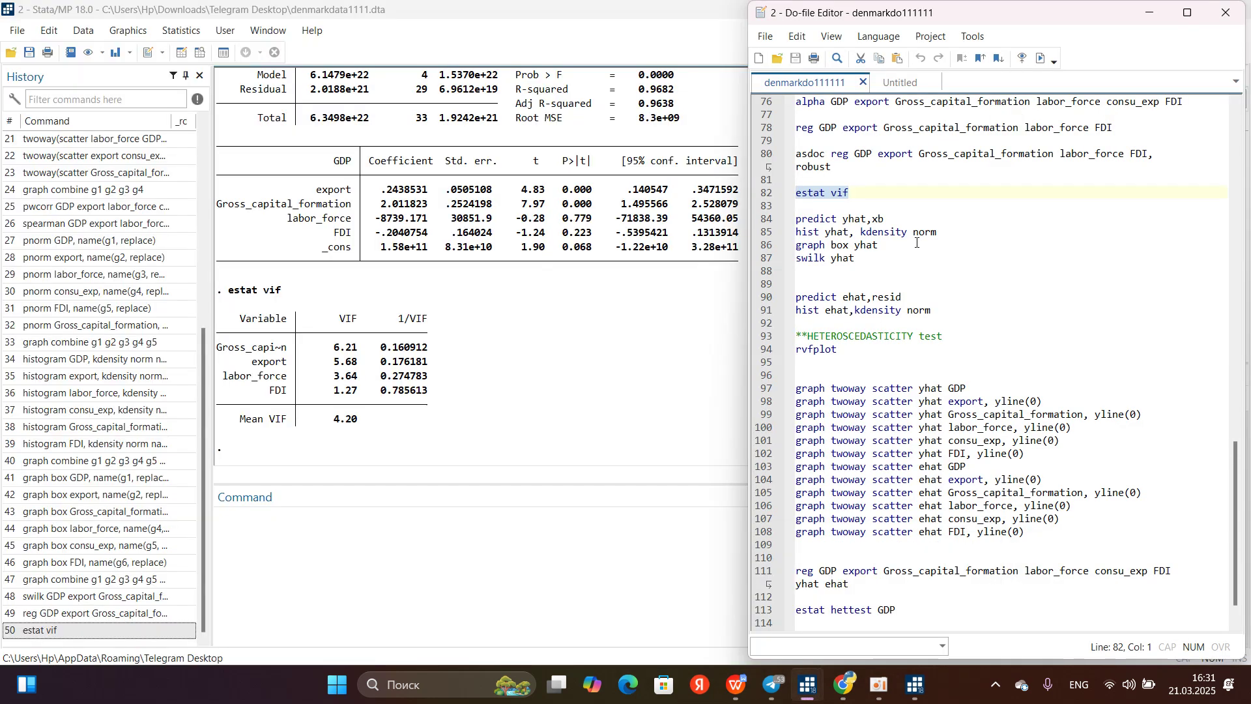
pyautogui.moveTo(869, 261); pyautogui.dragTo(798, 220)
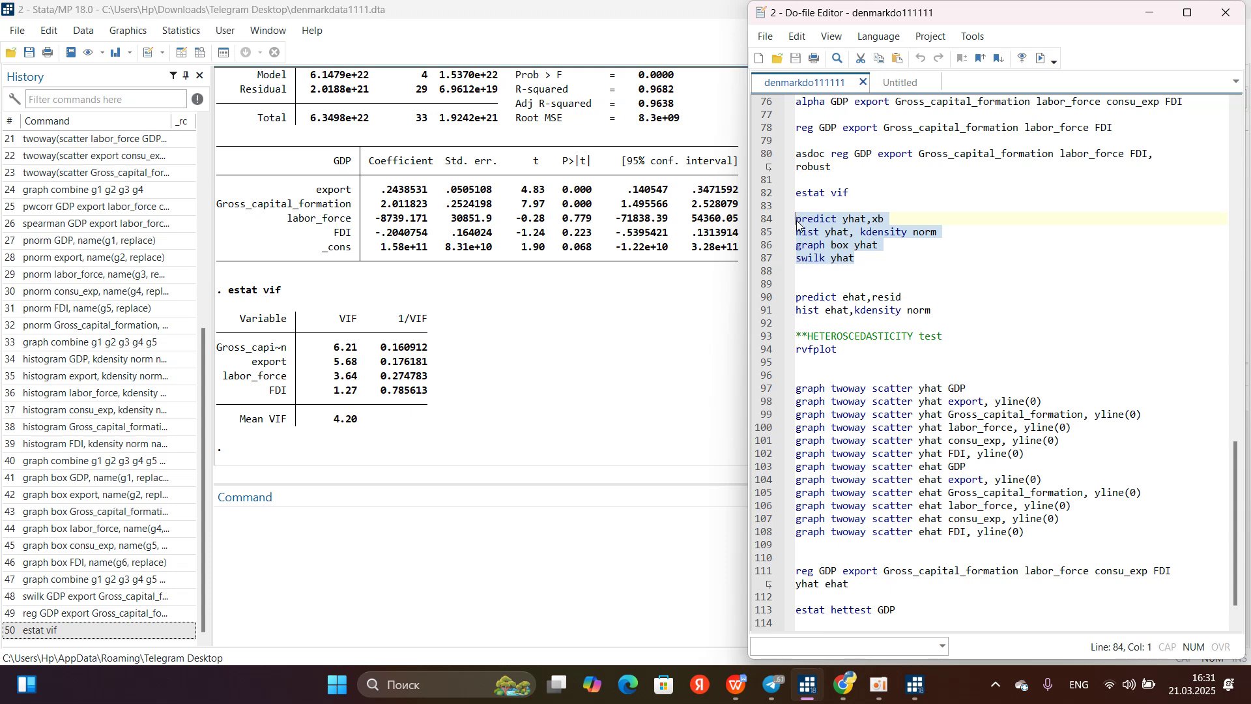
pyautogui.click(904, 250)
pyautogui.moveTo(885, 221); pyautogui.dragTo(790, 228)
pyautogui.hotkey('ctrl', 'c')
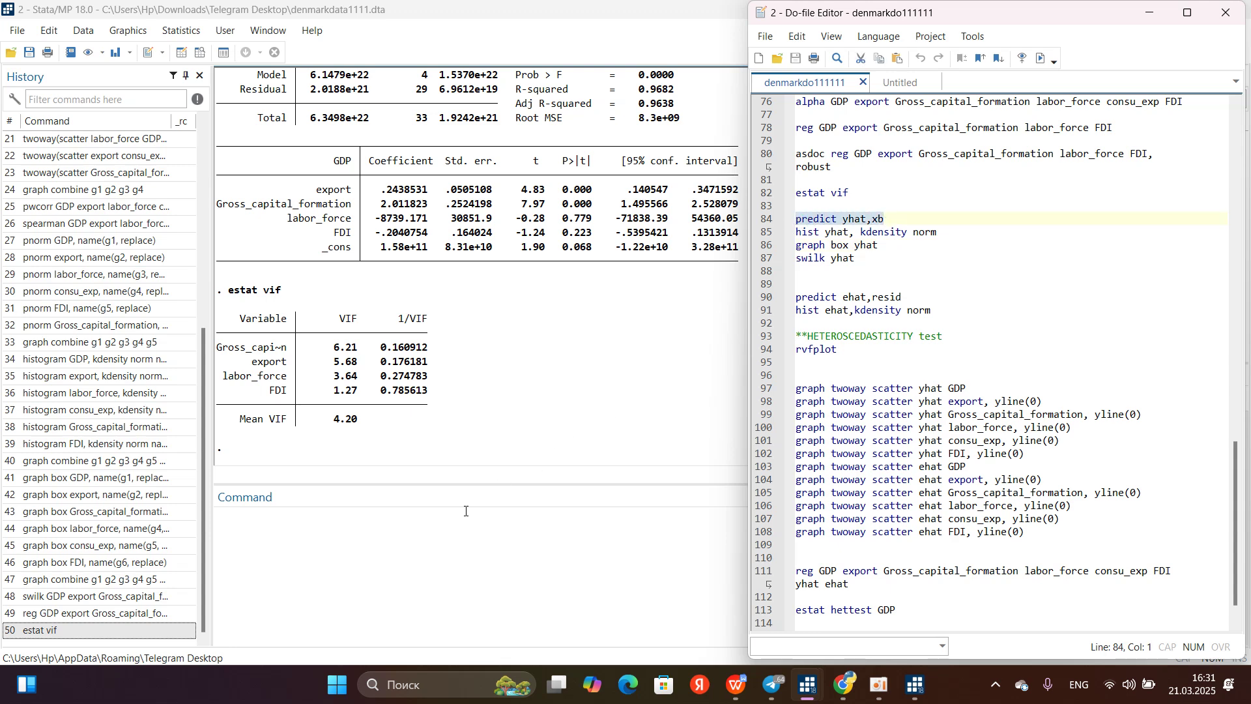
pyautogui.click(424, 530)
pyautogui.hotkey('ctrl', 'v')
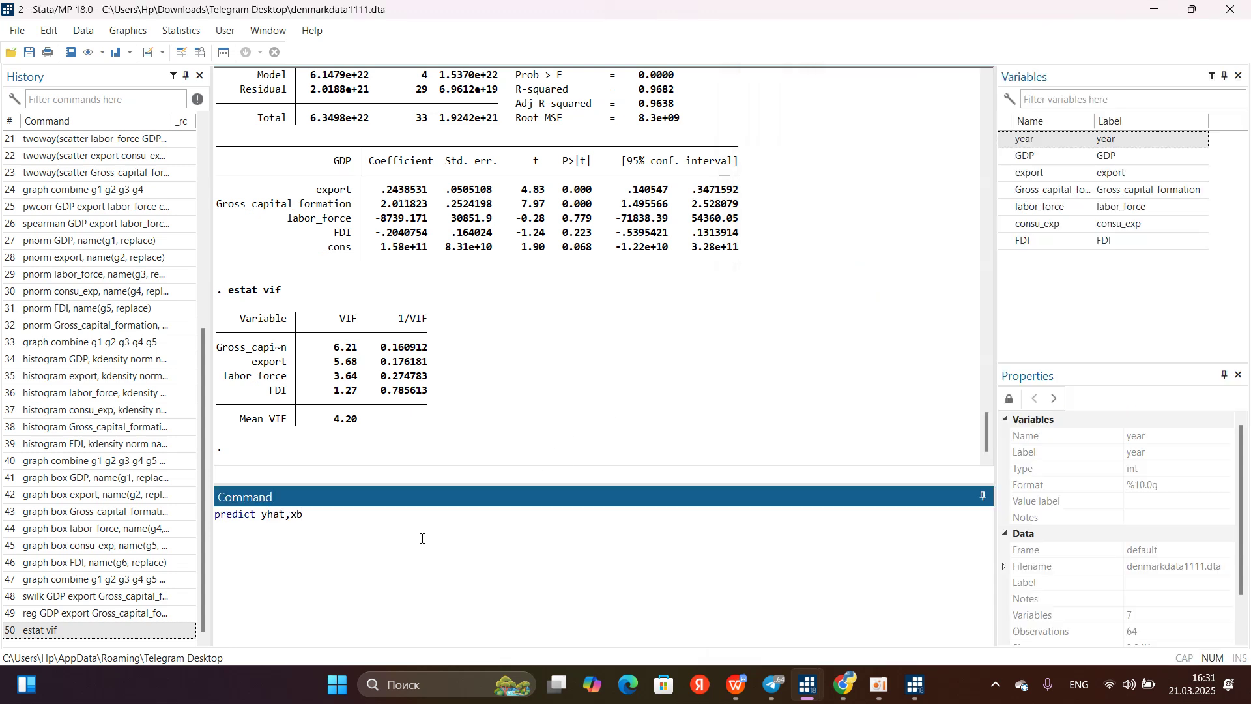
pyautogui.press('Return')
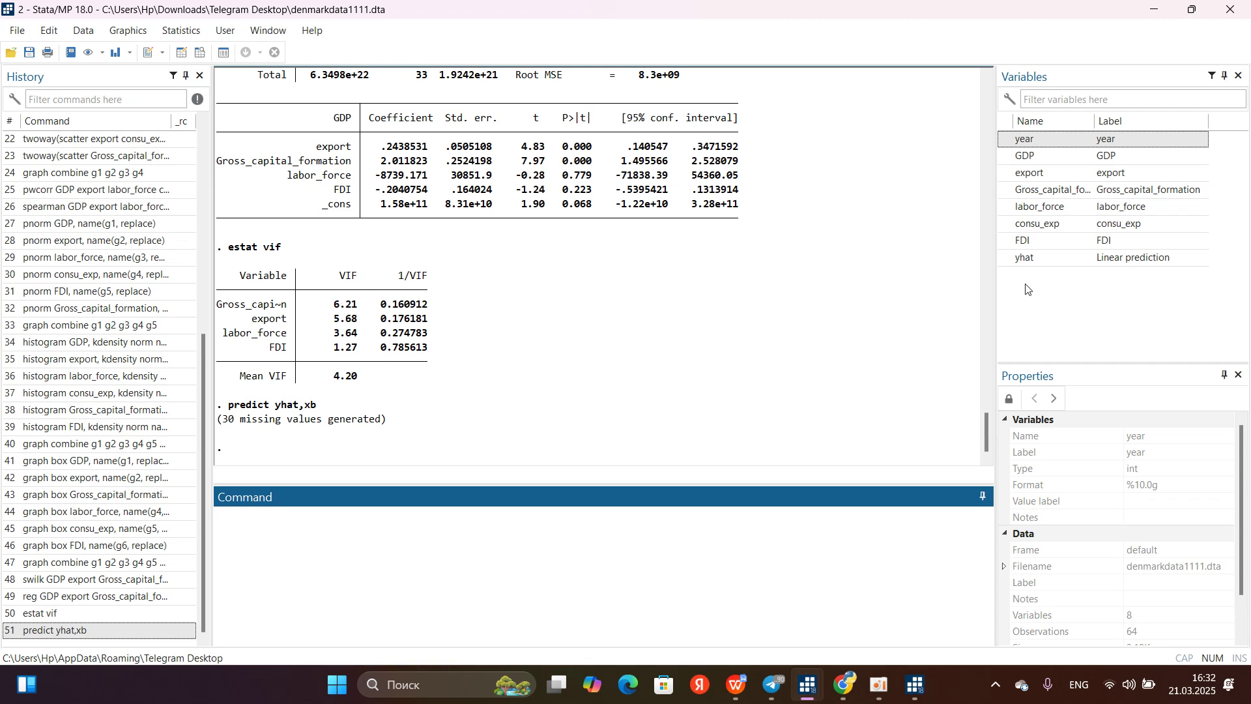
# Switch to the WPS report and examine the histogram, box graph and Shapiro-Wilk test of yhat
pyautogui.moveTo(735, 685)
pyautogui.click(647, 577)
pyautogui.scroll(-6, 647, 577)
pyautogui.scroll(6, 647, 577)
pyautogui.scroll(-3, 647, 578)
pyautogui.scroll(-3, 647, 577)
pyautogui.scroll(-5, 694, 498)
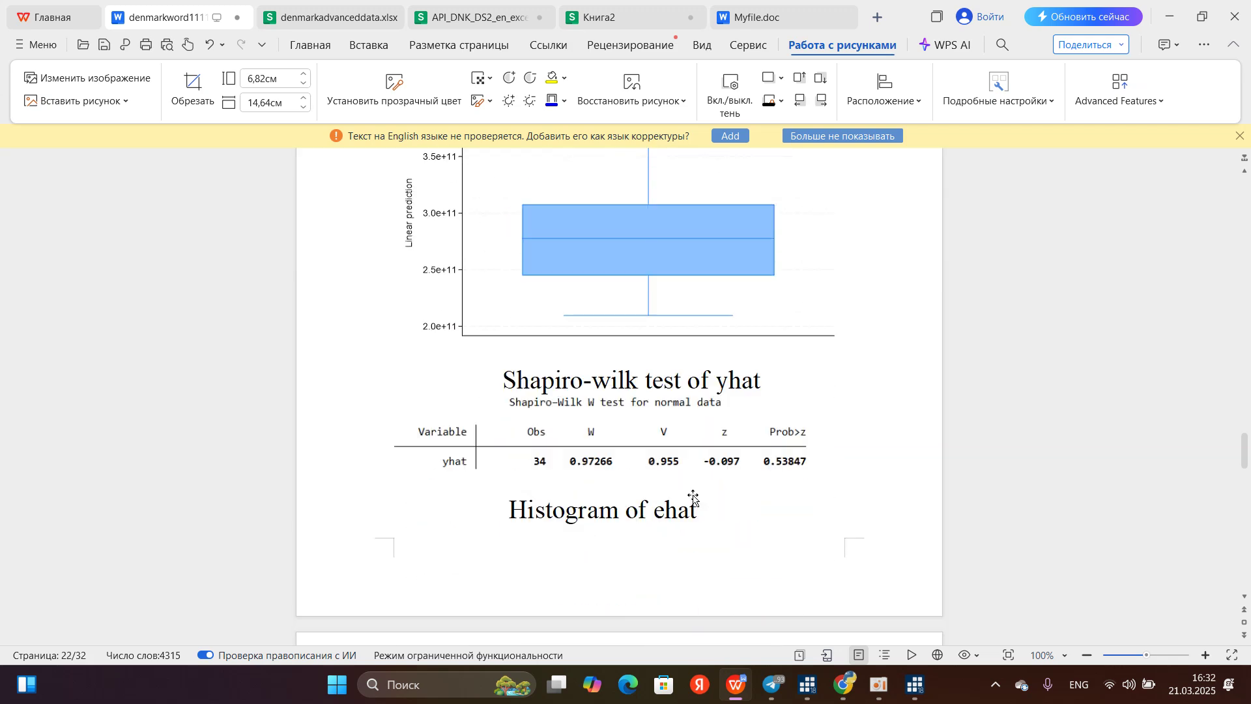
pyautogui.scroll(-1, 694, 499)
pyautogui.scroll(2, 641, 365)
pyautogui.scroll(-3, 641, 365)
pyautogui.scroll(4, 641, 365)
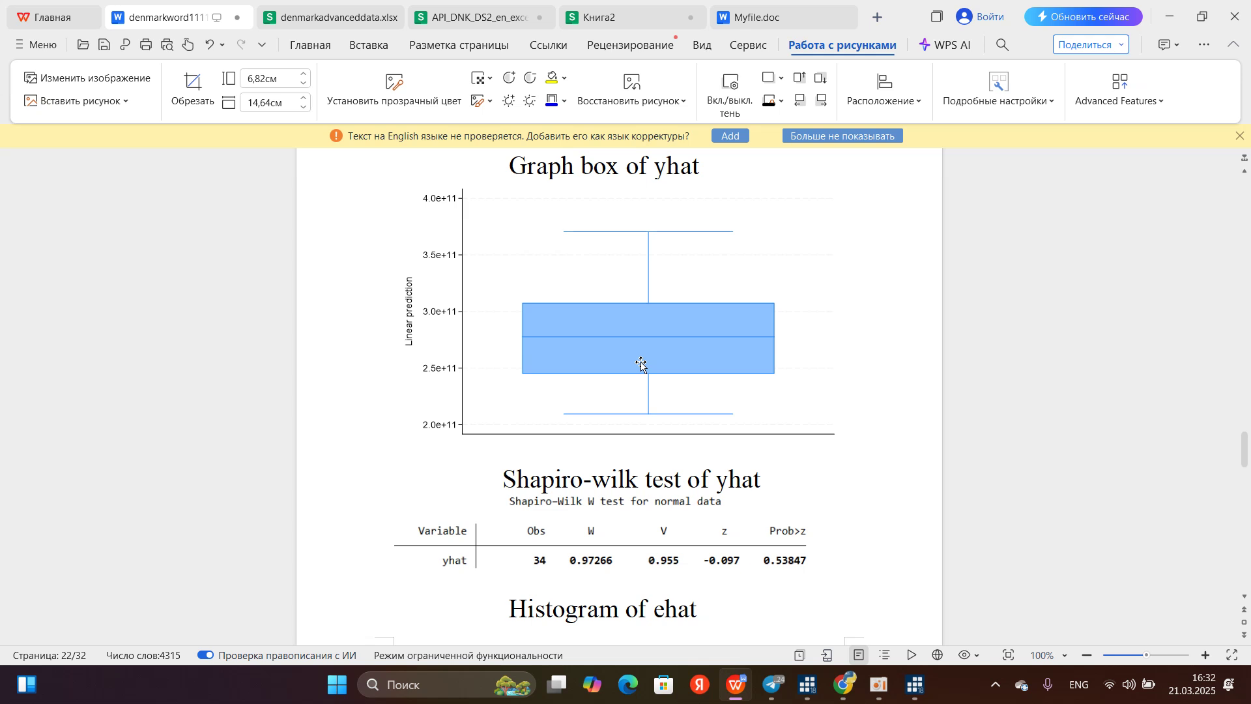
# In Stata, start a formatted SMCL log named "log" in the desktop folder and look through the command history
pyautogui.moveTo(801, 692)
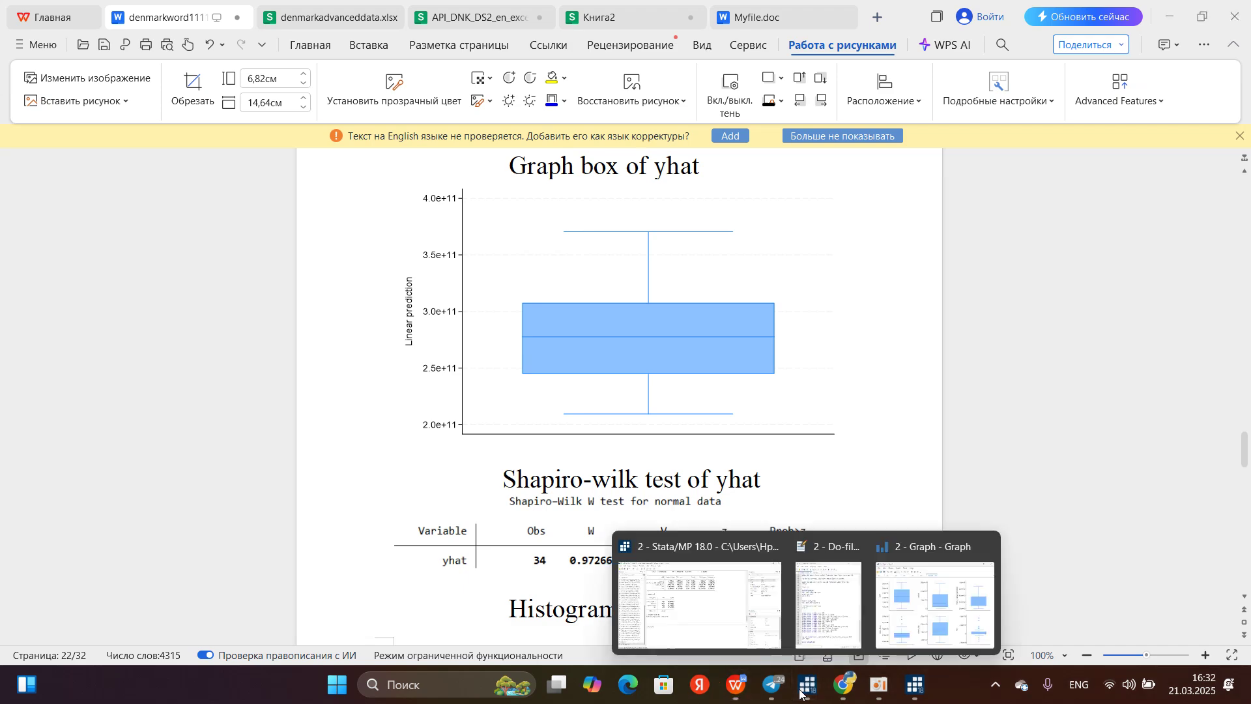
pyautogui.click(756, 623)
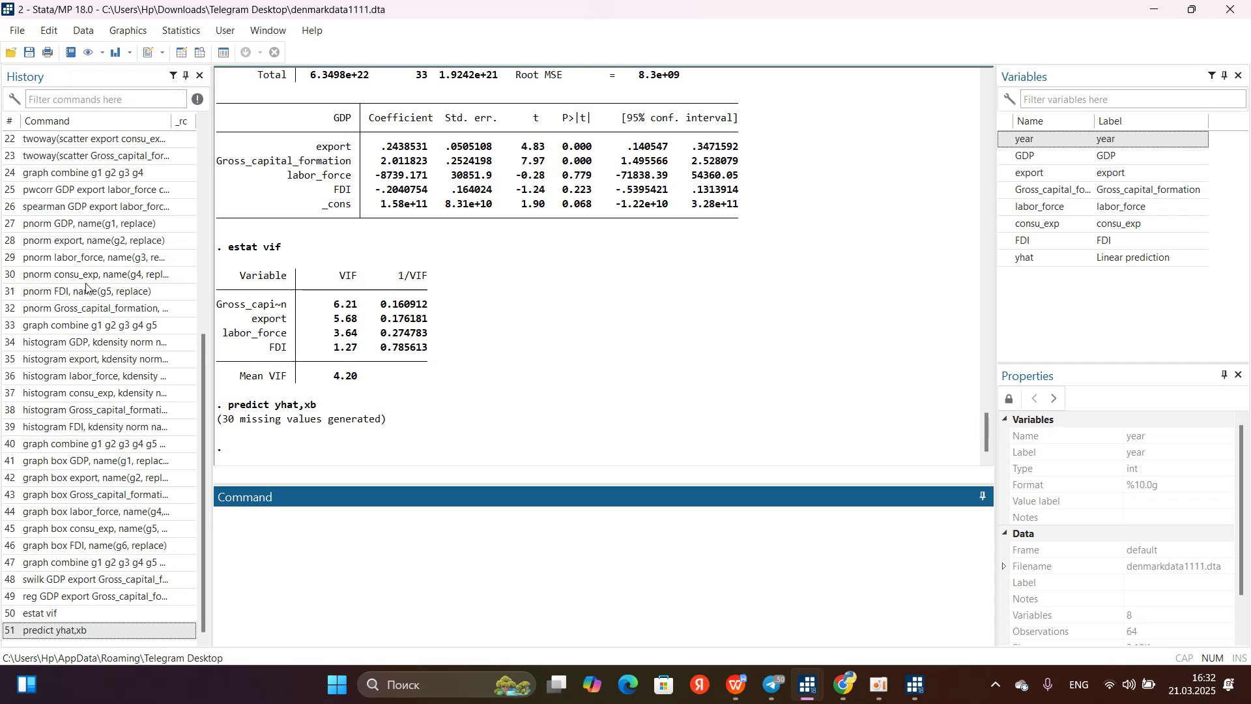
pyautogui.click(69, 54)
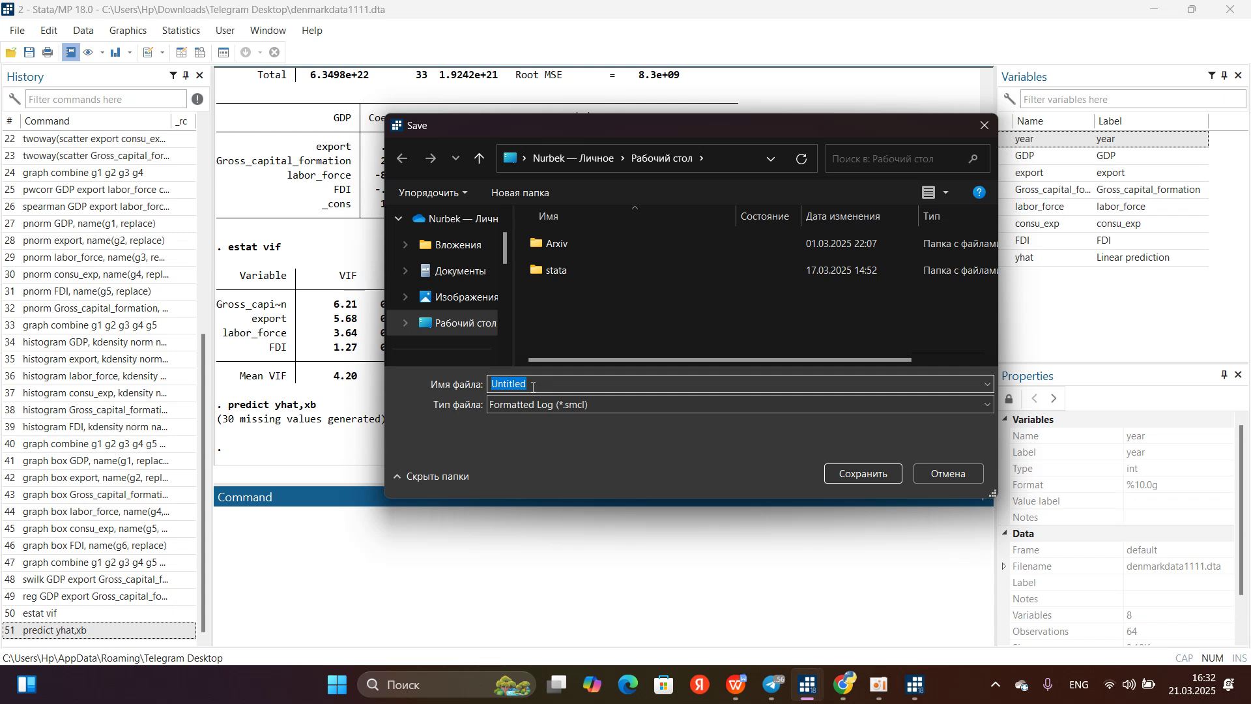
pyautogui.press('BackSpace')
pyautogui.write('log')
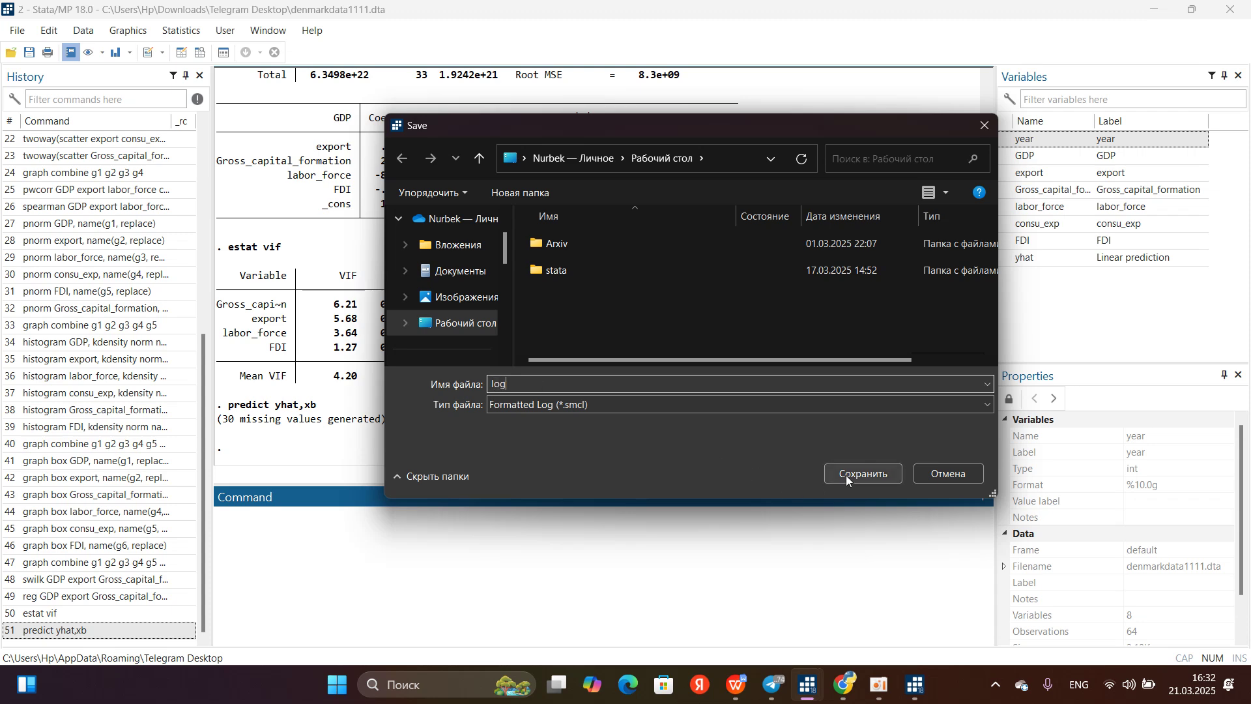
pyautogui.click(846, 475)
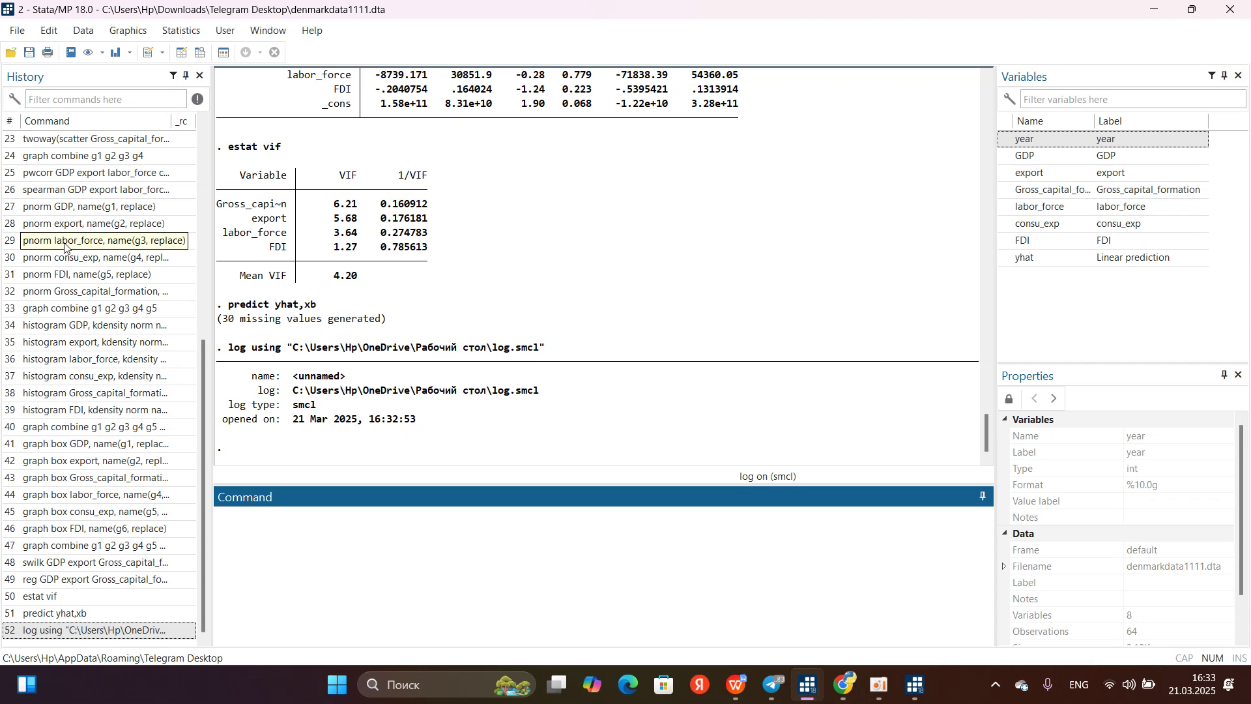
pyautogui.scroll(8, 77, 172)
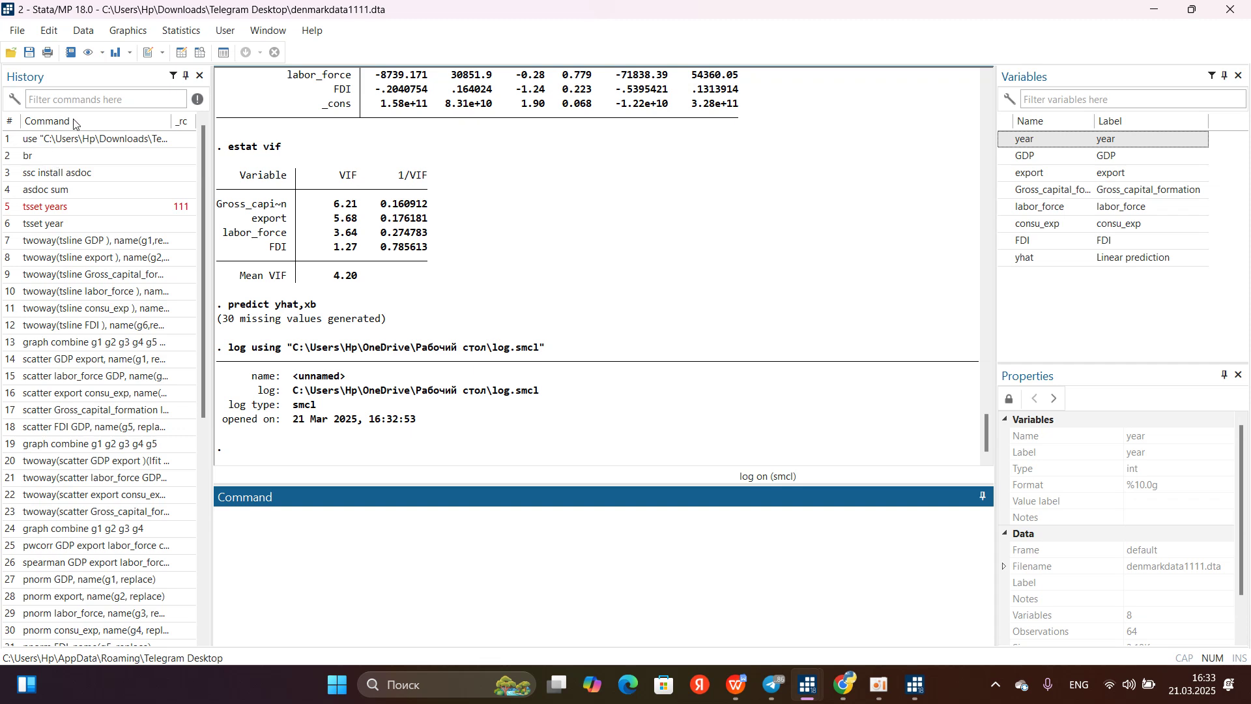
pyautogui.scroll(-5, 83, 290)
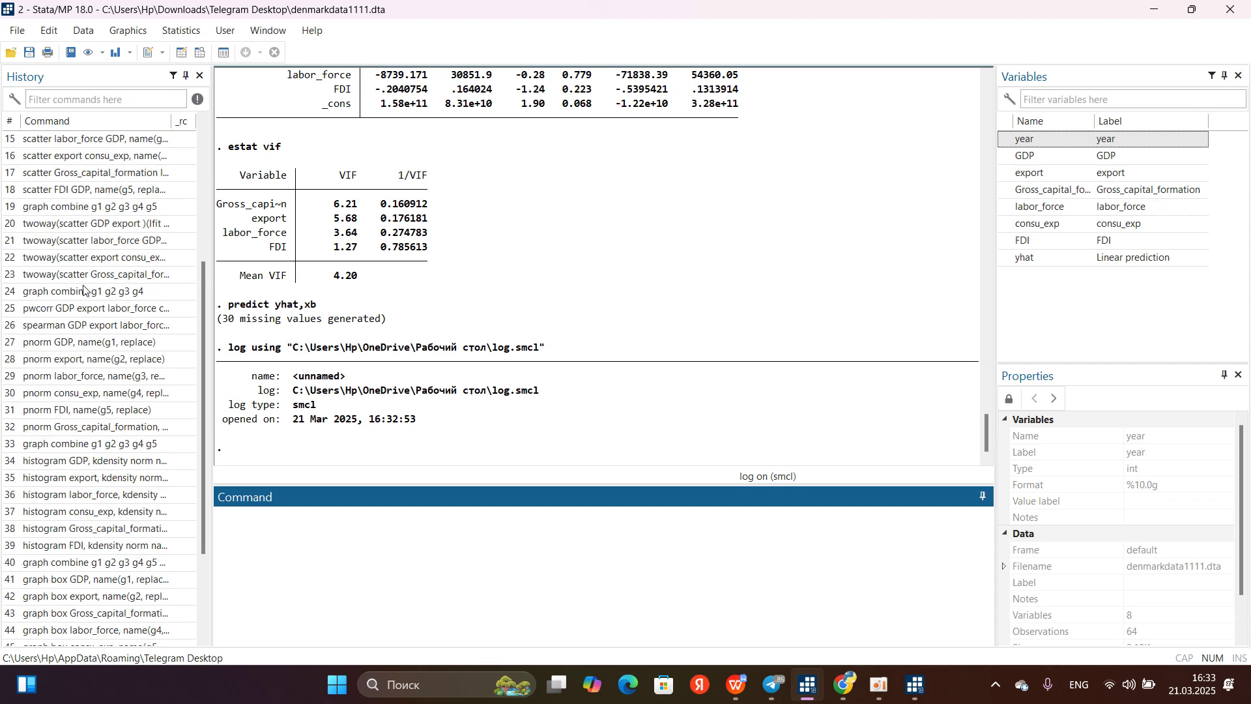
# Close the current log file to end the session log
pyautogui.click(69, 55)
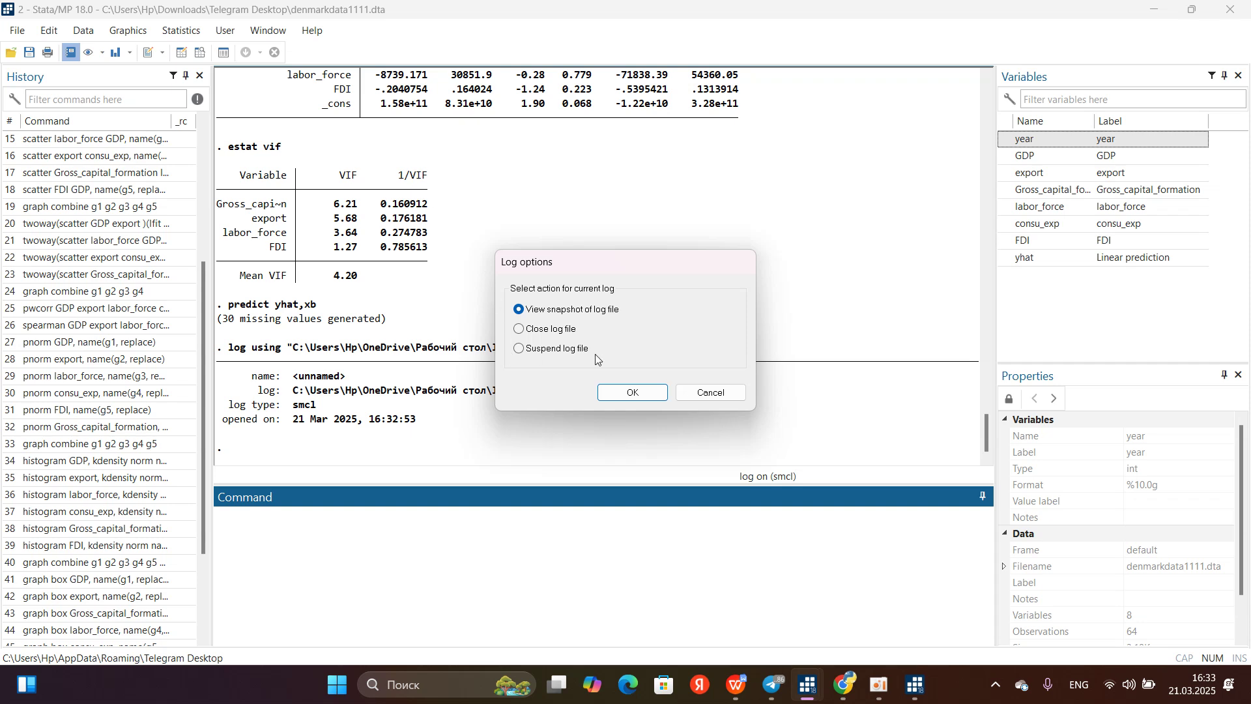
pyautogui.click(520, 330)
pyautogui.click(621, 393)
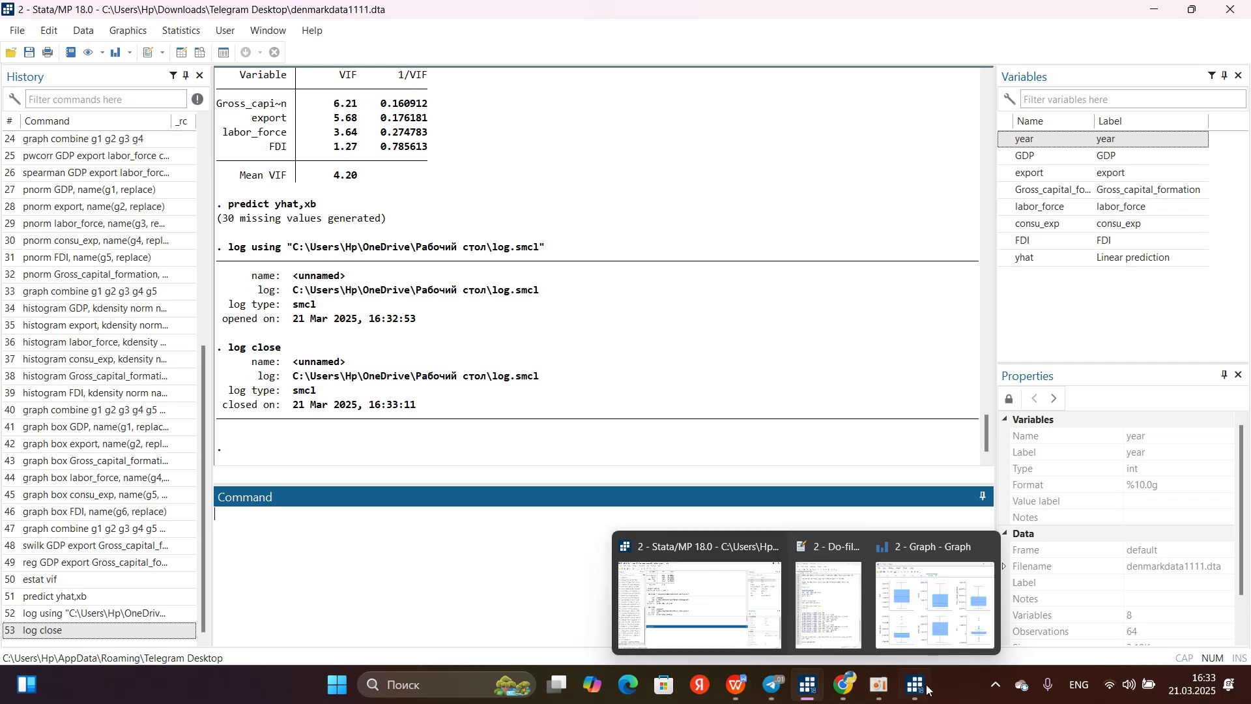
pyautogui.moveTo(879, 684)
pyautogui.moveTo(832, 615)
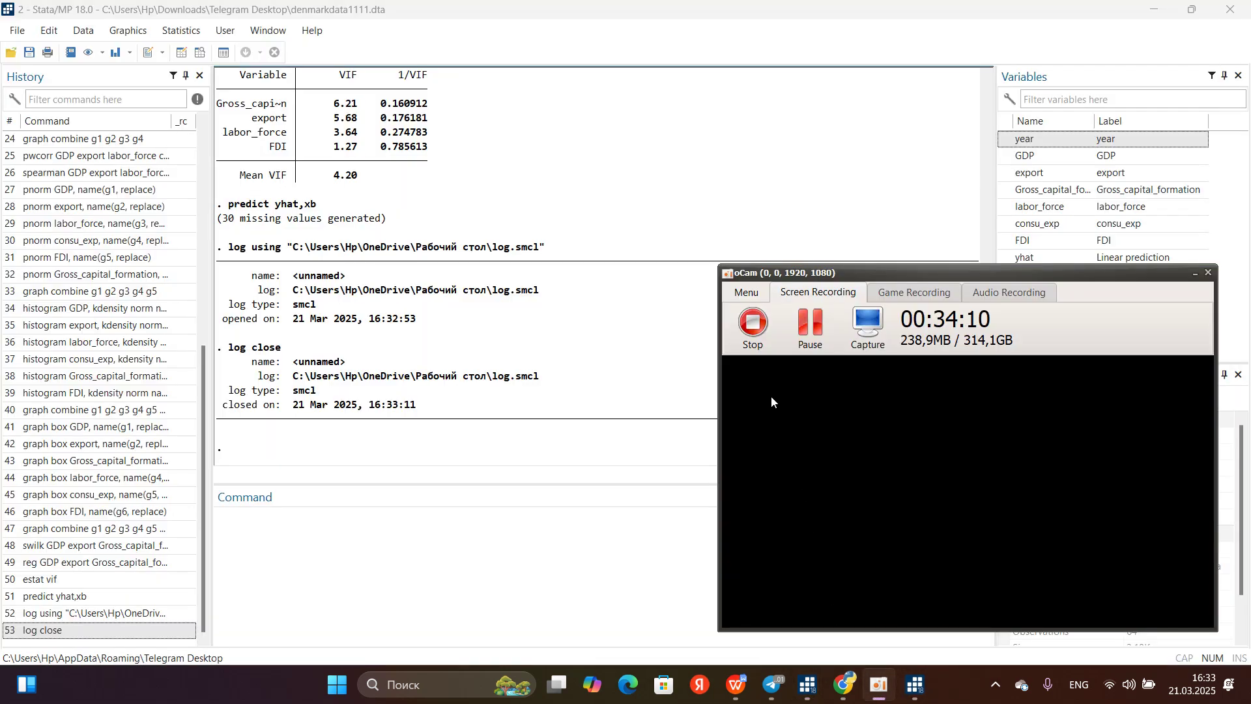
pyautogui.click(588, 540)
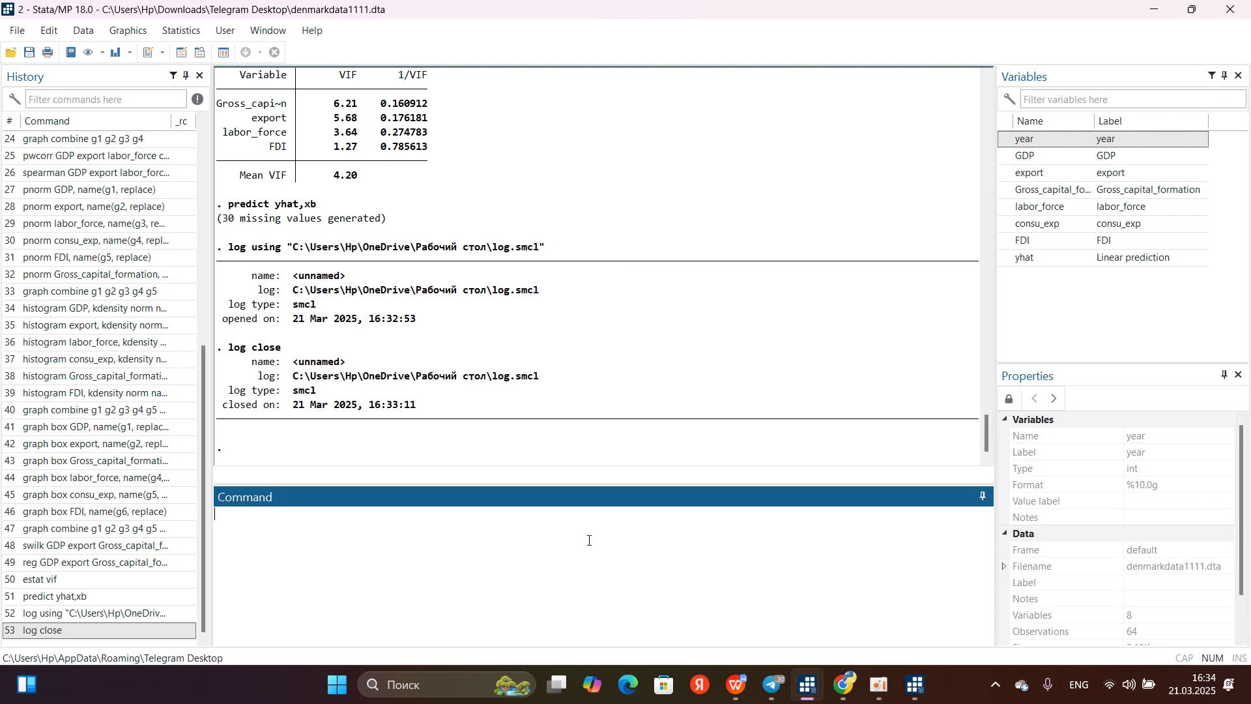
# Switch to the WPS report and examine its title page and the author details page with contact information and JEL classification codes
pyautogui.click(737, 684)
pyautogui.scroll(10, 571, 283)
pyautogui.scroll(20, 571, 283)
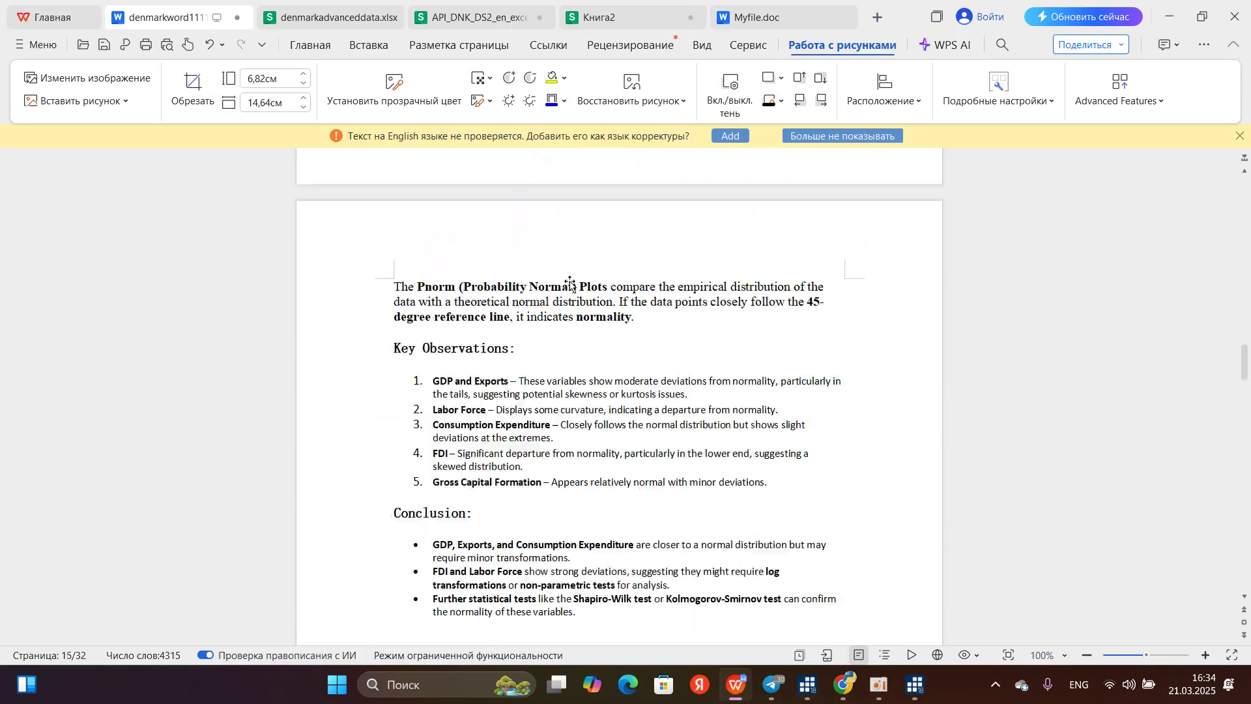
pyautogui.scroll(20, 570, 283)
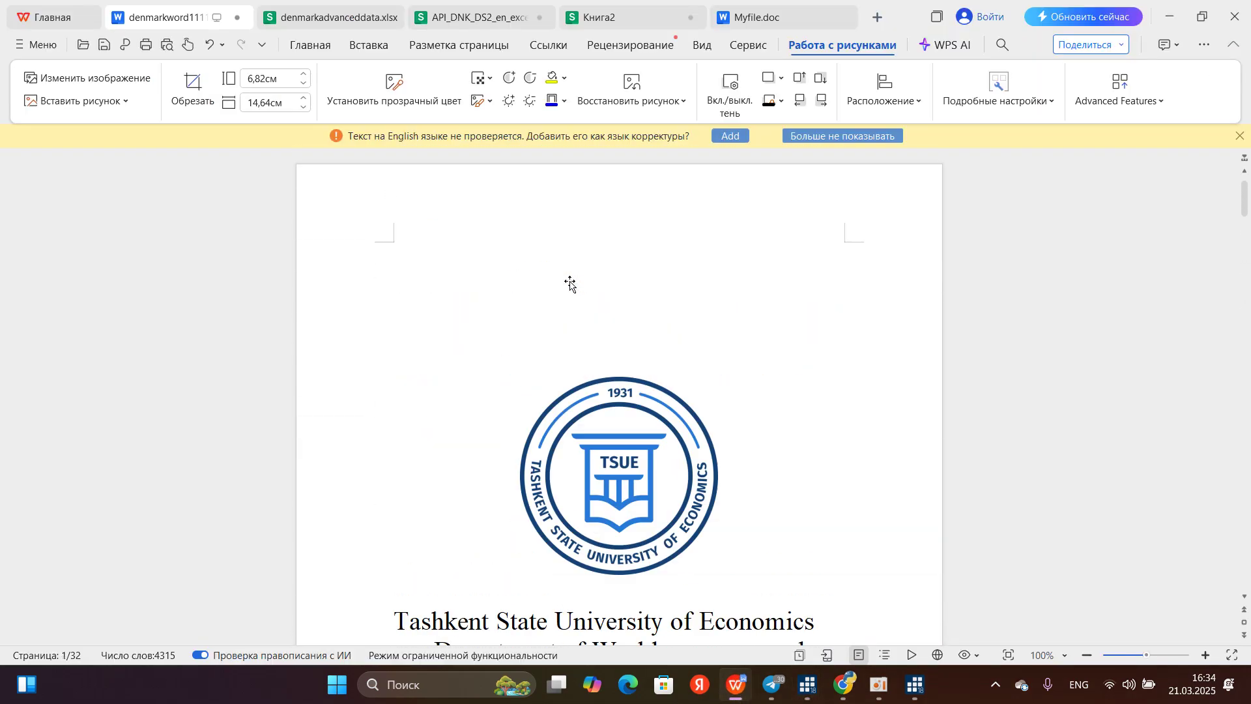
pyautogui.scroll(-4, 586, 397)
pyautogui.scroll(-10, 585, 398)
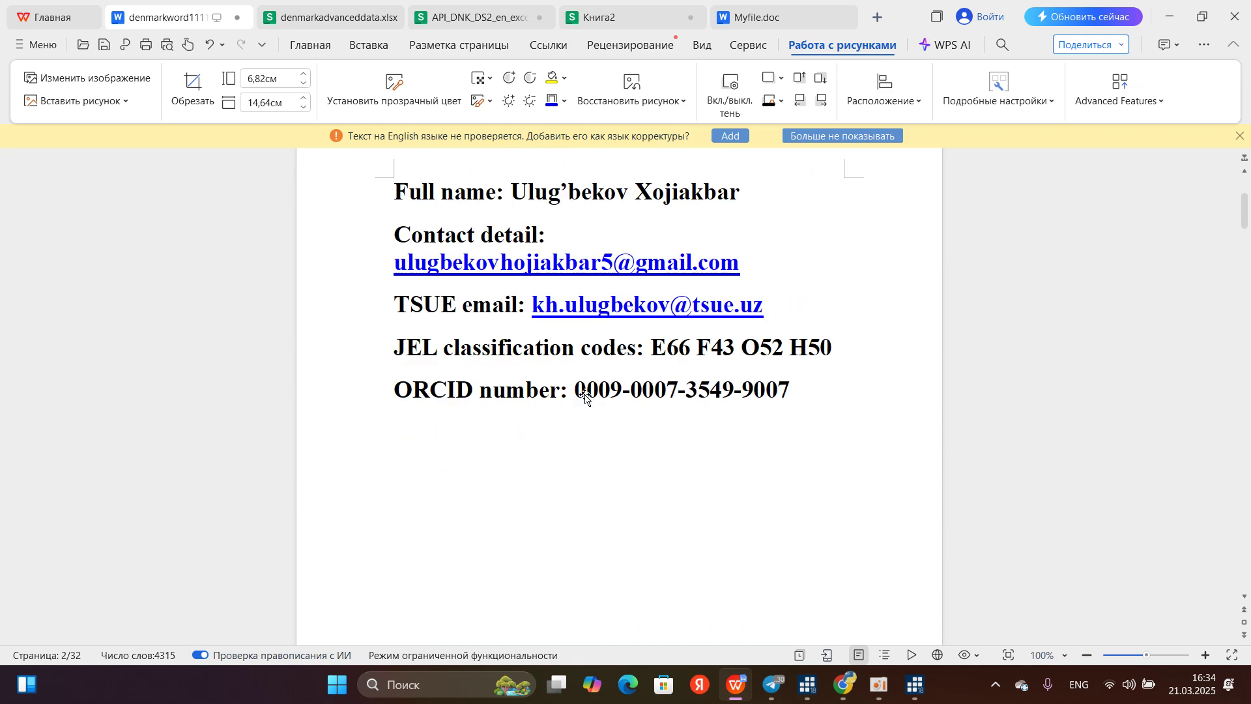
pyautogui.scroll(5, 584, 396)
pyautogui.scroll(3, 534, 288)
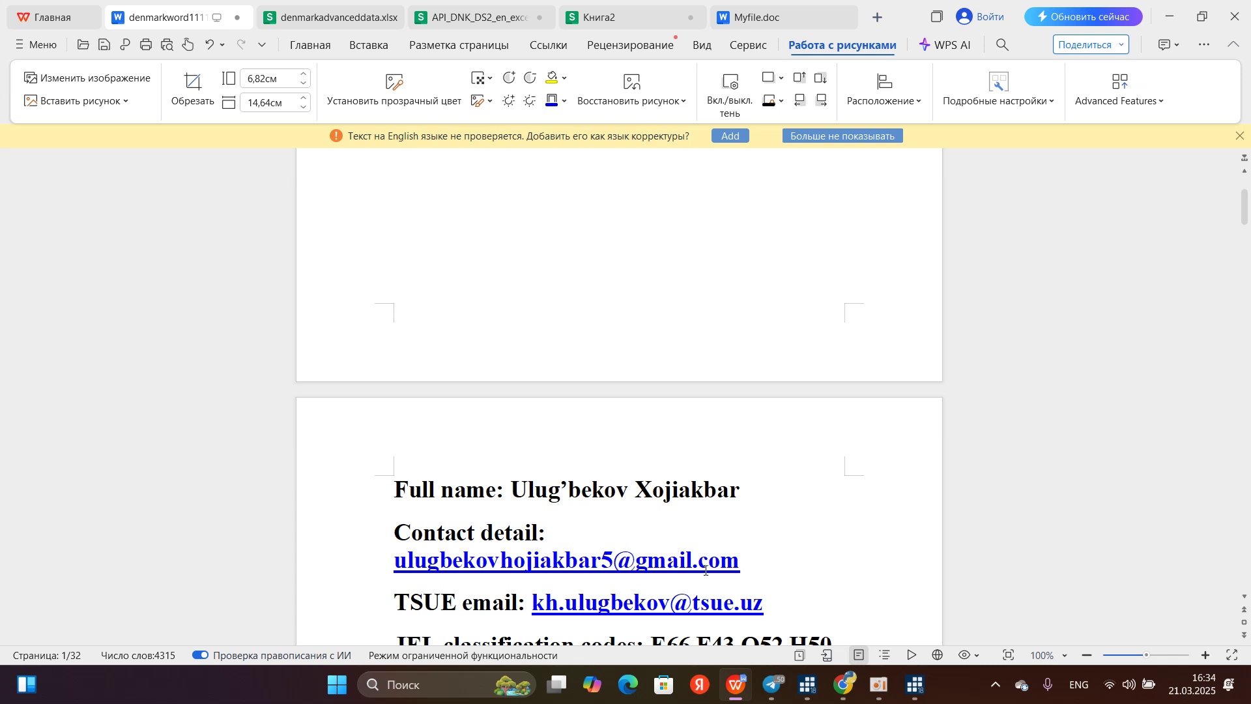
pyautogui.click(880, 696)
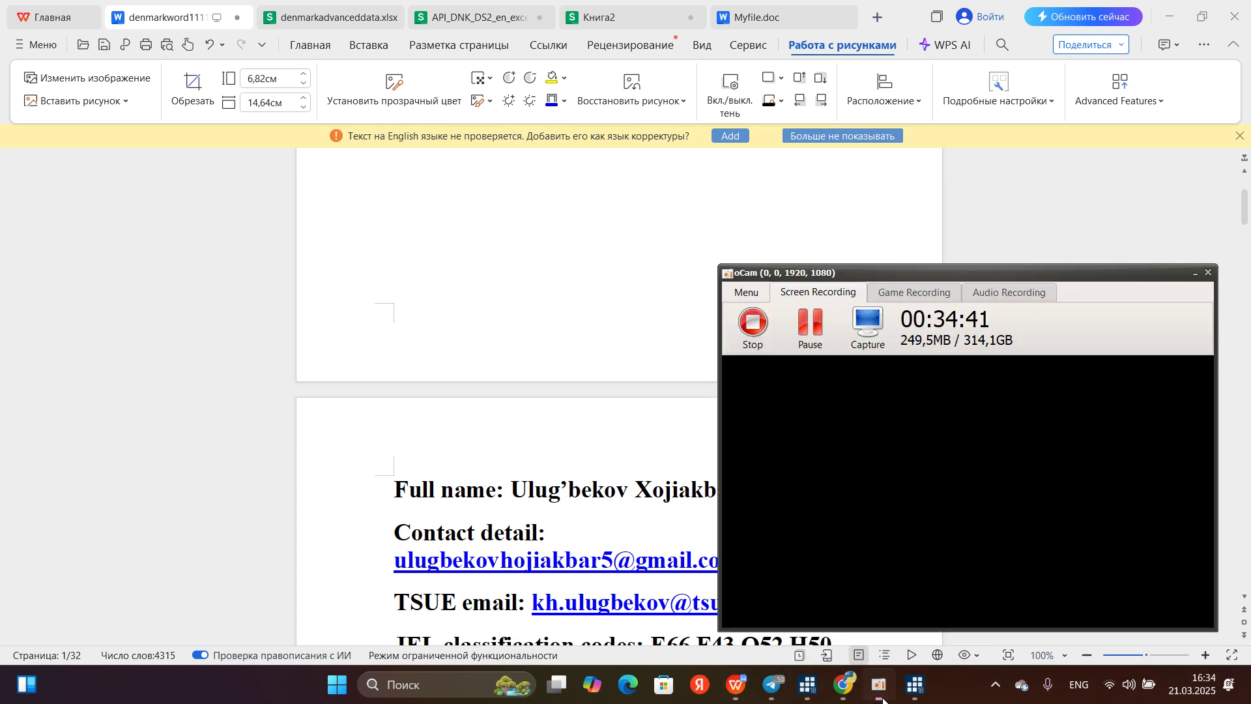